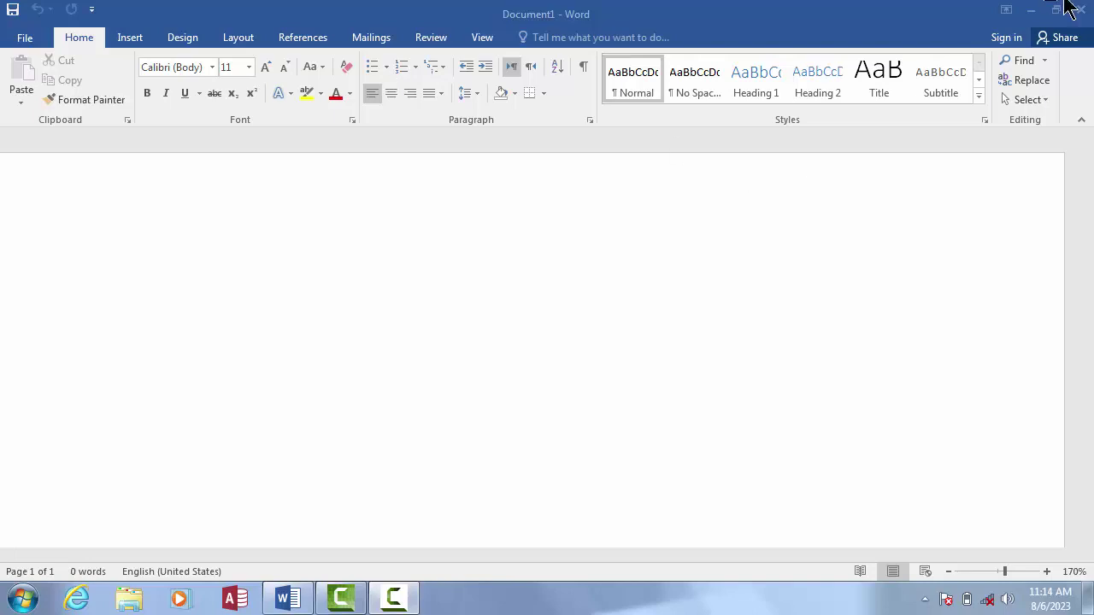
Step: Minimize the blank document and open MS-Word 2013 book.pdf from the Cource Data folder on the desktop
{"action": "left_click", "coordinate": [1032, 8]}
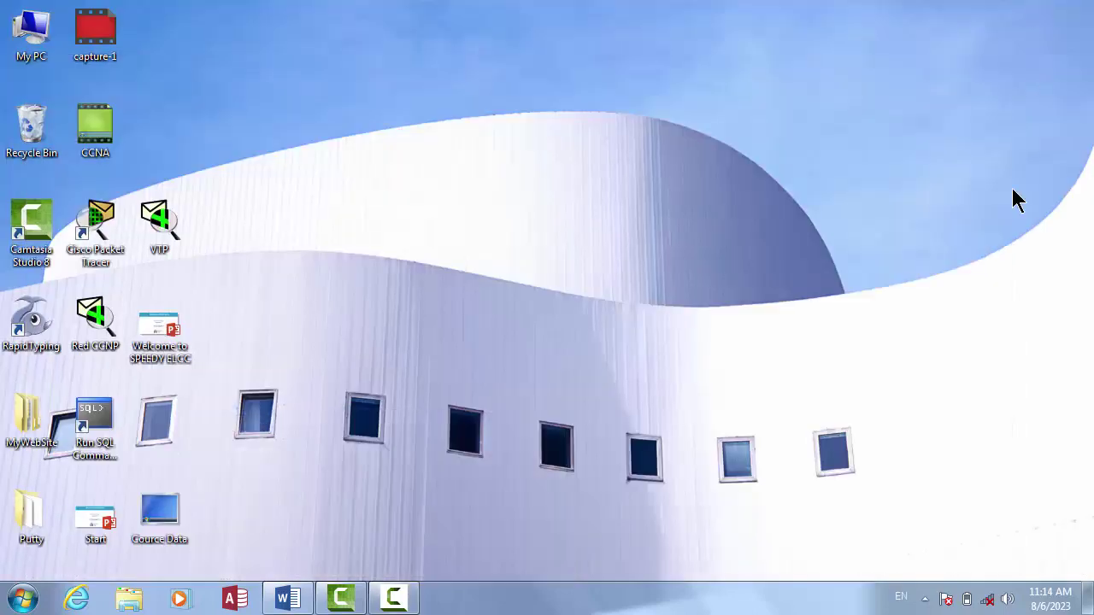
{"action": "double_click", "coordinate": [169, 512]}
{"action": "double_click", "coordinate": [660, 136]}
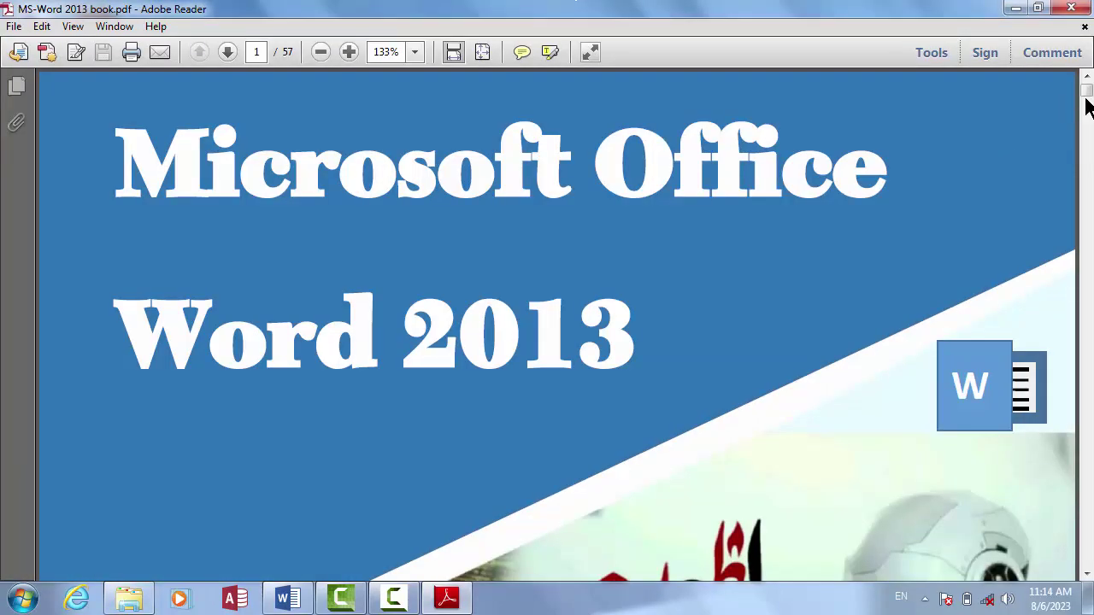
Step: Read through the book's table of contents on page 3, continuing to the Fonts section on page 17
{"action": "mouse_move", "coordinate": [1087, 104]}
{"action": "left_mouse_down"}
{"action": "mouse_move", "coordinate": [1089, 144]}
{"action": "mouse_move", "coordinate": [1089, 106]}
{"action": "left_mouse_up"}
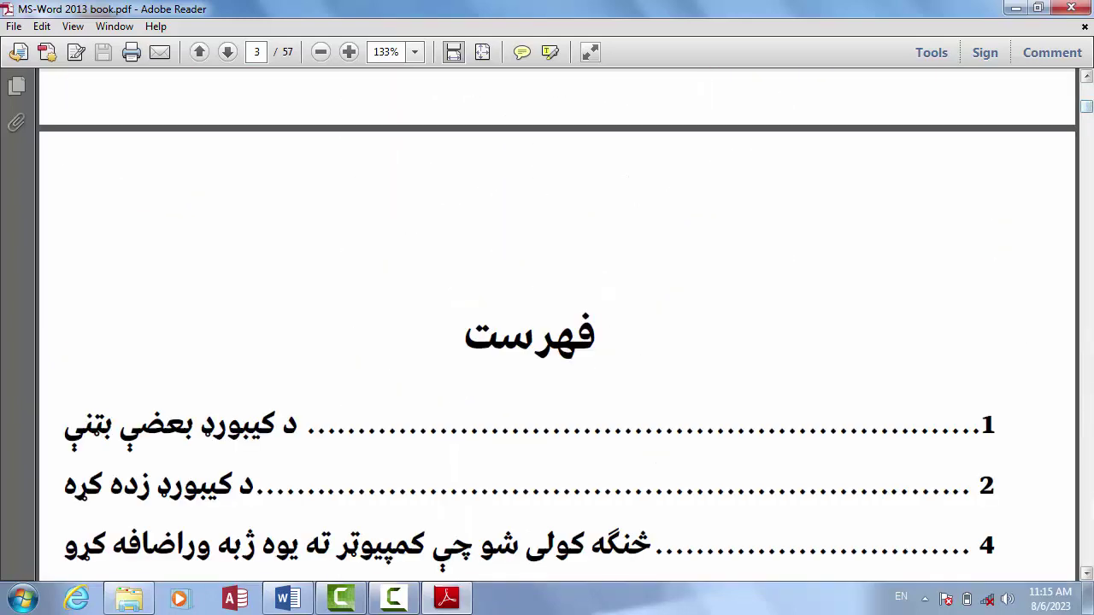
{"action": "left_click", "coordinate": [1088, 578]}
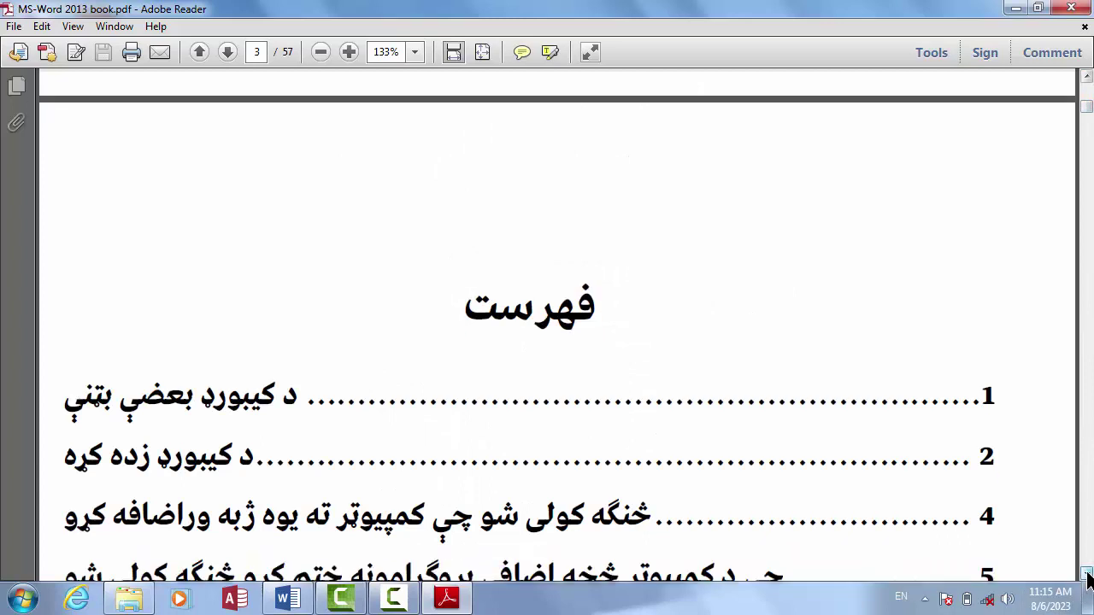
{"action": "left_click_drag", "start_coordinate": [277, 268], "coordinate": [65, 272]}
{"action": "left_click_drag", "start_coordinate": [255, 329], "coordinate": [97, 337]}
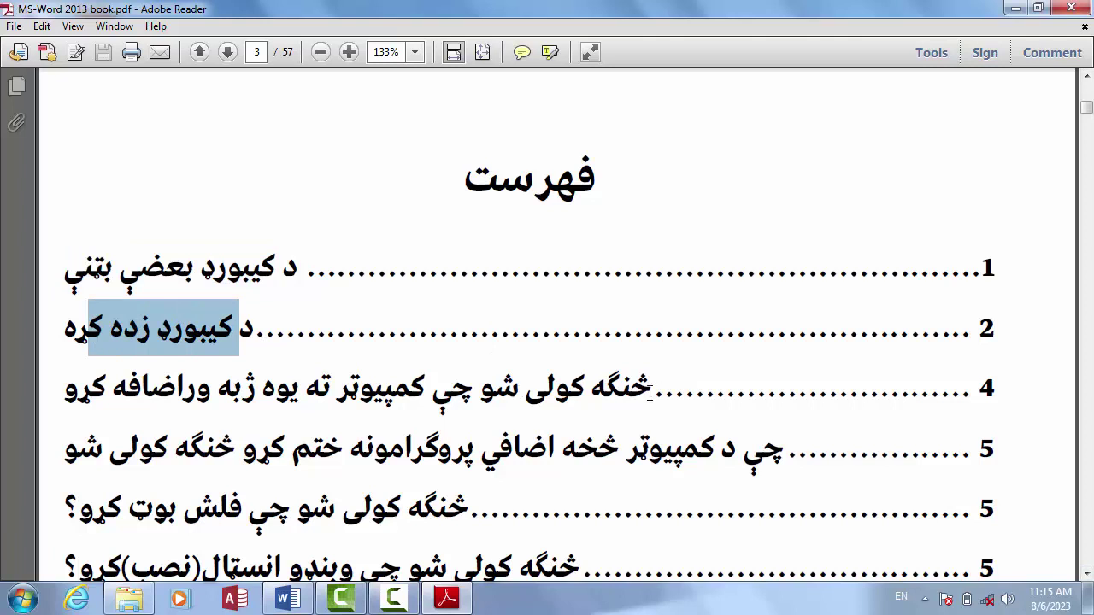
{"action": "left_click_drag", "start_coordinate": [650, 393], "coordinate": [376, 376]}
{"action": "left_click_drag", "start_coordinate": [785, 470], "coordinate": [310, 440]}
{"action": "left_click_drag", "start_coordinate": [464, 519], "coordinate": [243, 508]}
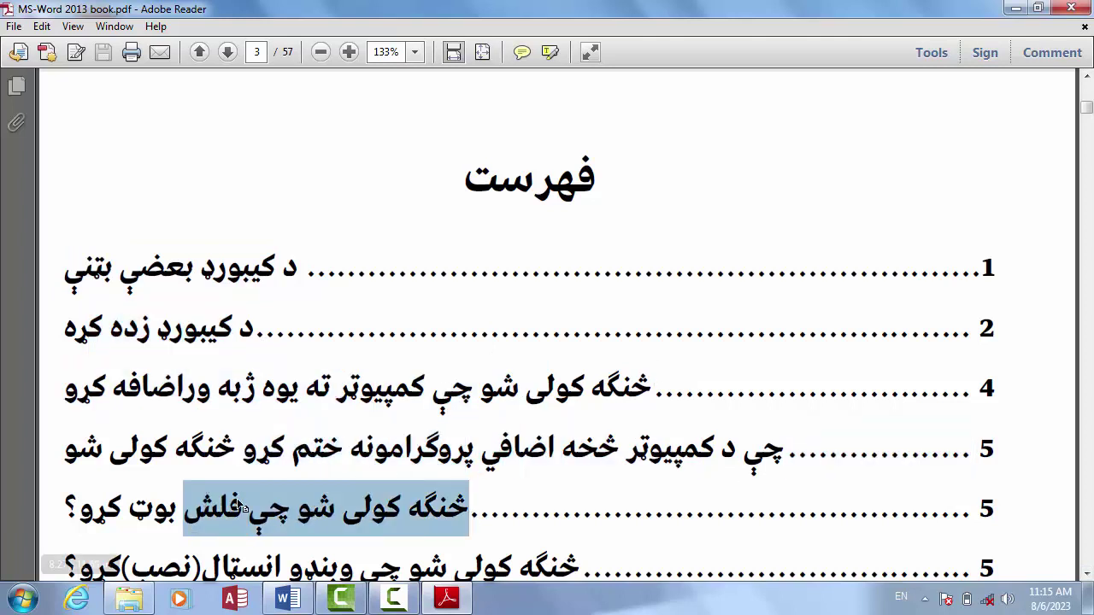
{"action": "left_click", "coordinate": [1087, 575]}
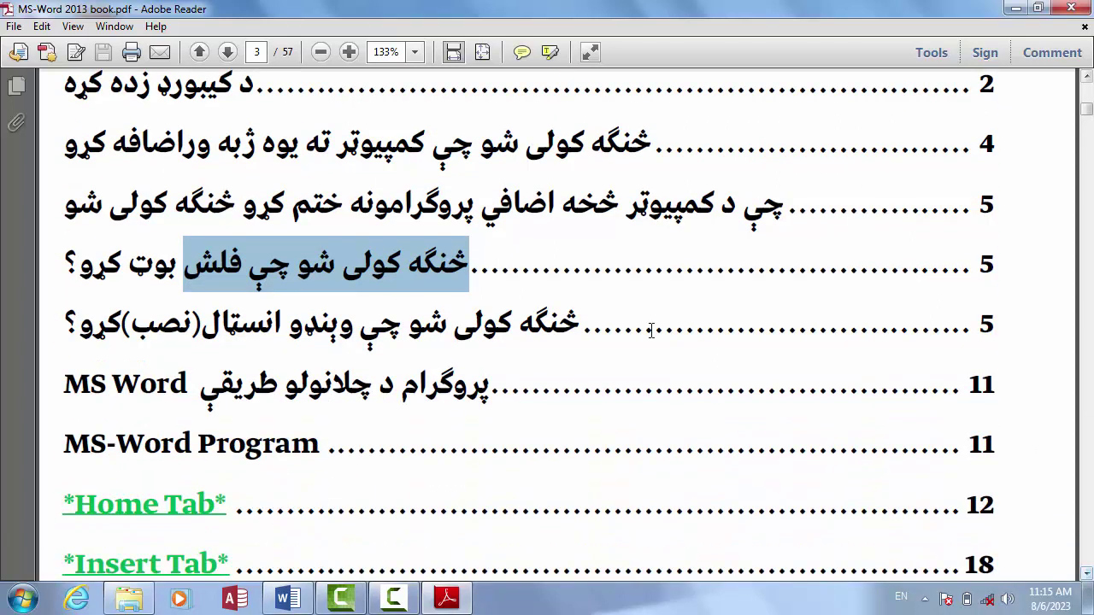
{"action": "left_click_drag", "start_coordinate": [425, 312], "coordinate": [142, 309]}
{"action": "left_click_drag", "start_coordinate": [481, 401], "coordinate": [205, 402]}
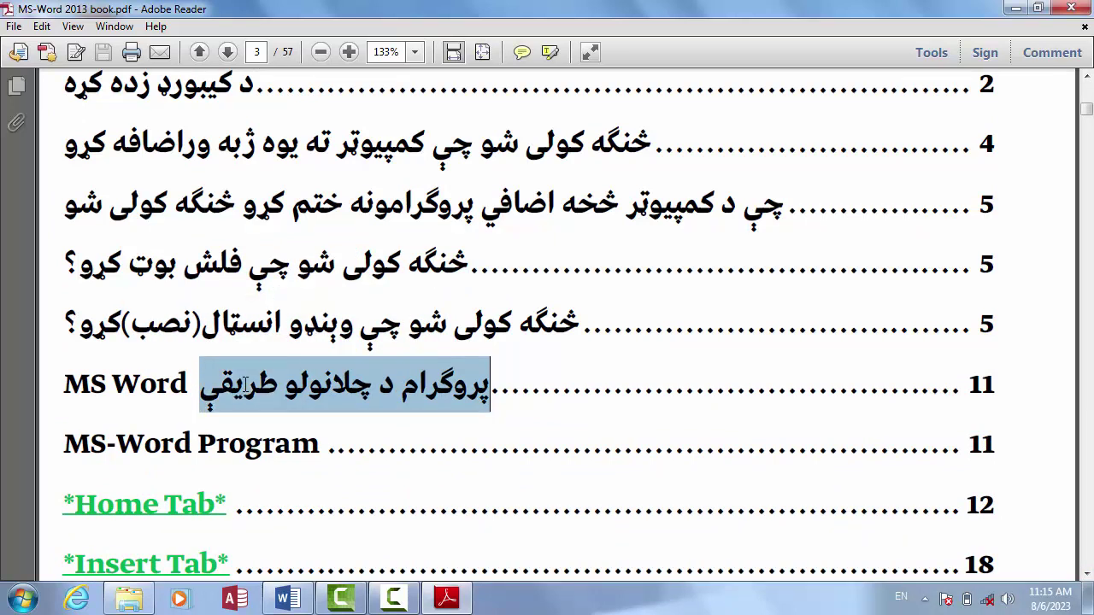
{"action": "left_click_drag", "start_coordinate": [316, 444], "coordinate": [119, 444]}
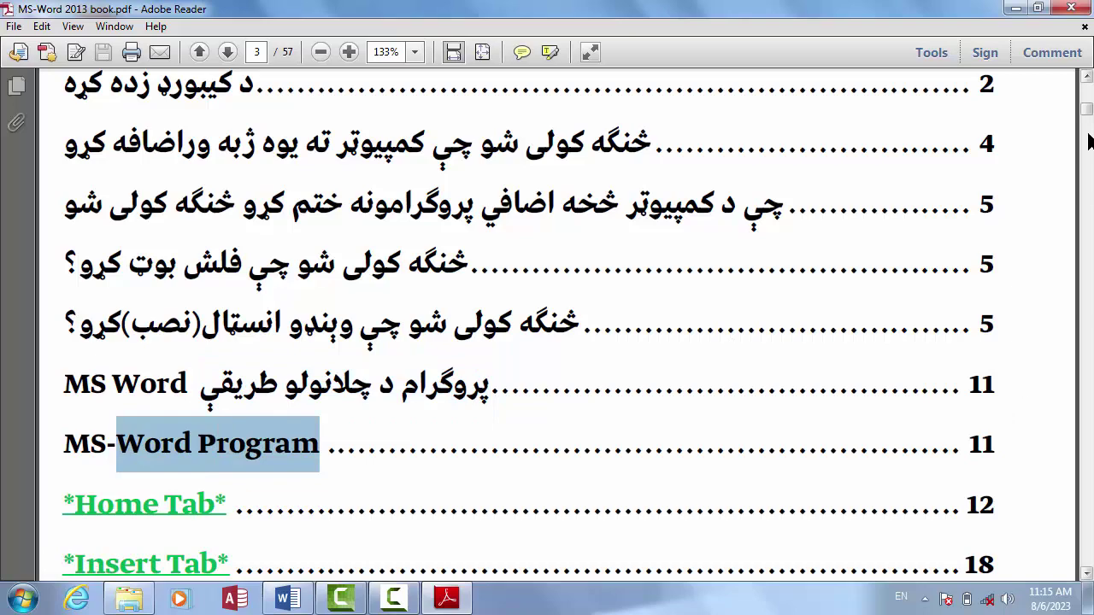
{"action": "left_click_drag", "start_coordinate": [1086, 109], "coordinate": [1091, 222]}
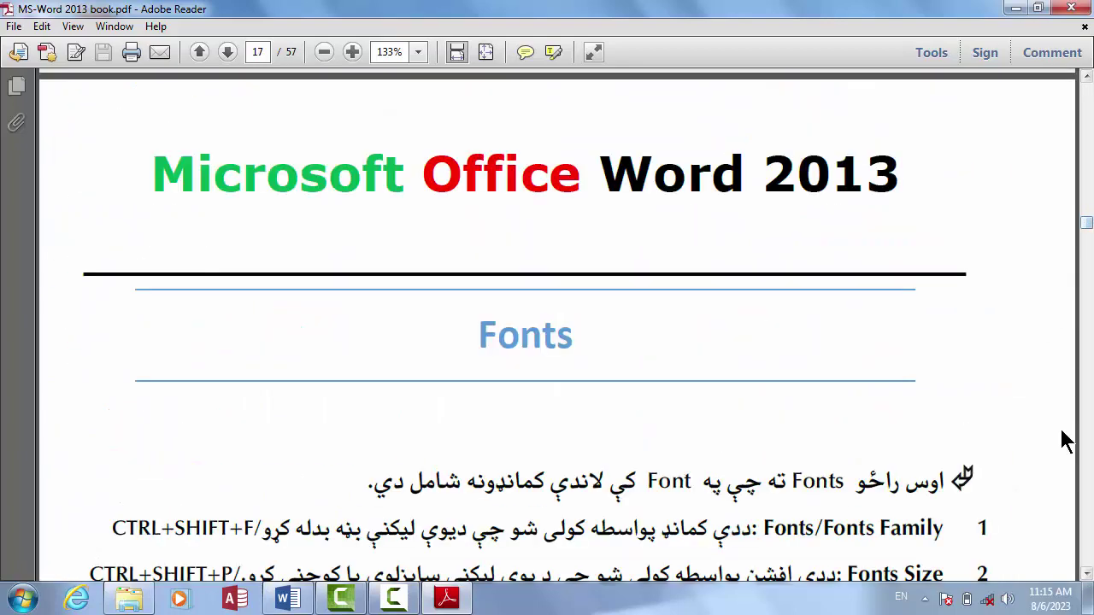
{"action": "left_click_drag", "start_coordinate": [1087, 574], "coordinate": [1089, 583]}
Step: Switch back to the blank Word document and examine its Font and Paragraph commands under magnification
{"action": "left_click", "coordinate": [287, 598]}
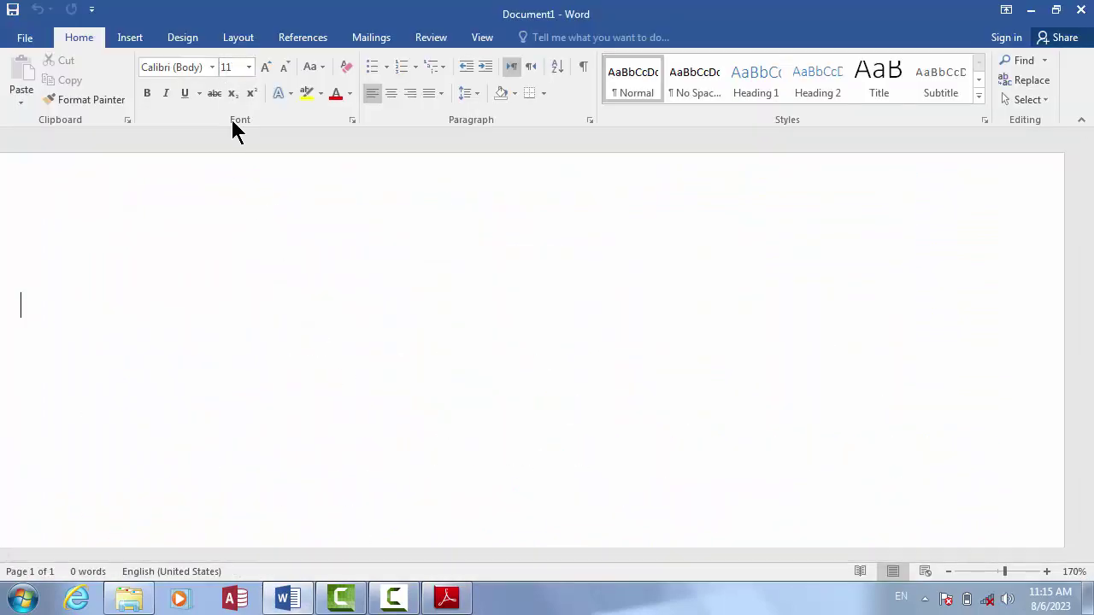
{"action": "key", "text": "super+plus"}
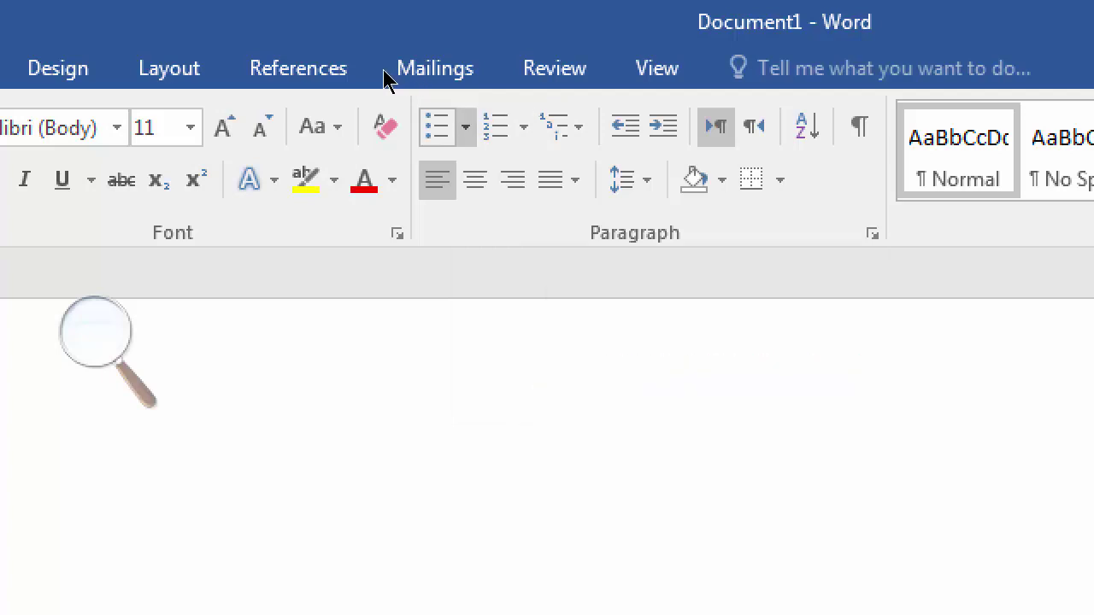
{"action": "left_click", "coordinate": [90, 329]}
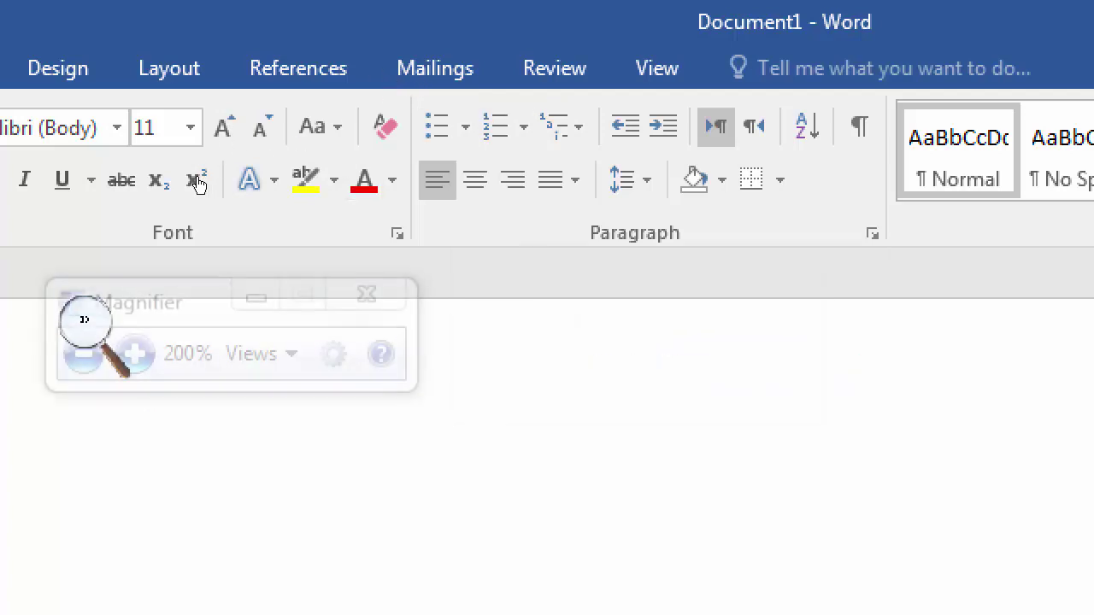
{"action": "left_click", "coordinate": [366, 294]}
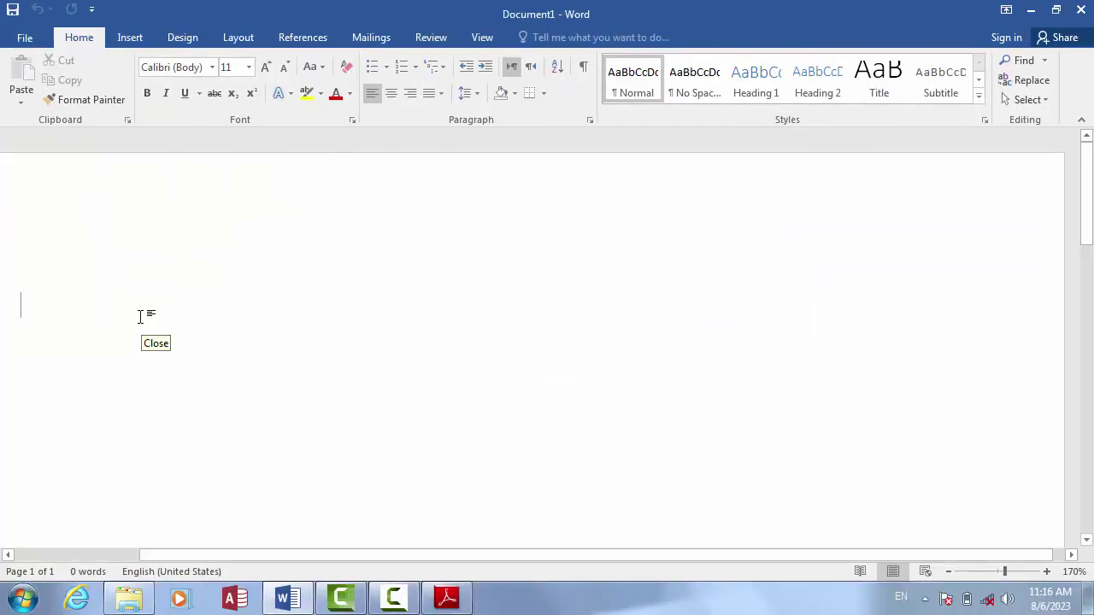
Step: Enter the centred heading "Computer type" at font size 22 and start a left-aligned line below it
{"action": "key", "text": "ctrl+e"}
{"action": "key", "text": "ctrl+shift+period"}
{"action": "key", "text": "ctrl+shift+period"}
{"action": "key", "text": "ctrl+shift+period"}
{"action": "key", "text": "ctrl+shift+period"}
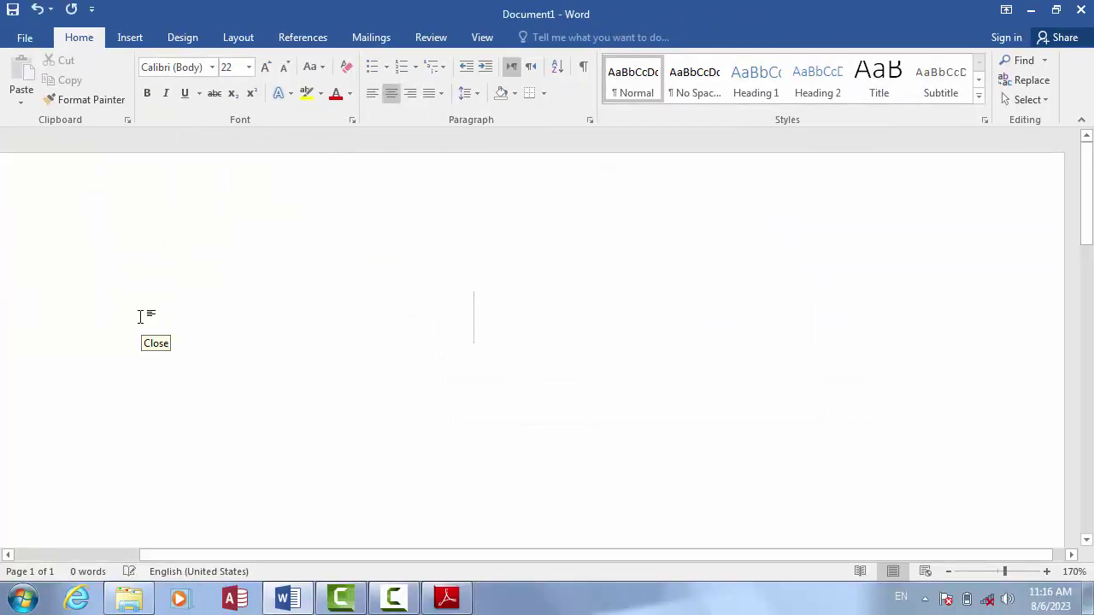
{"action": "type", "text": "com"}
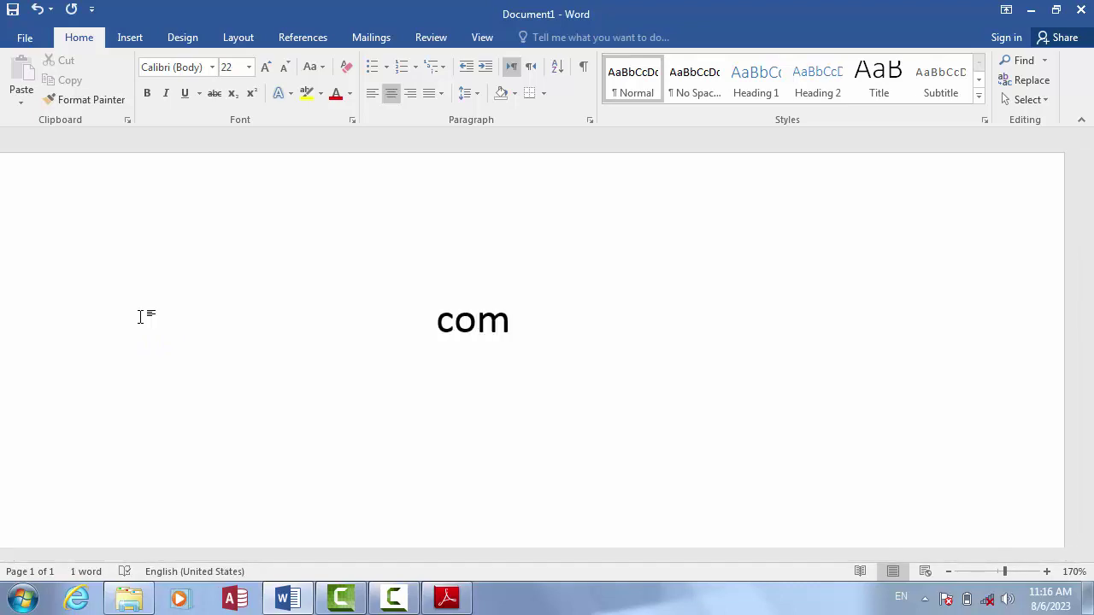
{"action": "type", "text": "puter "}
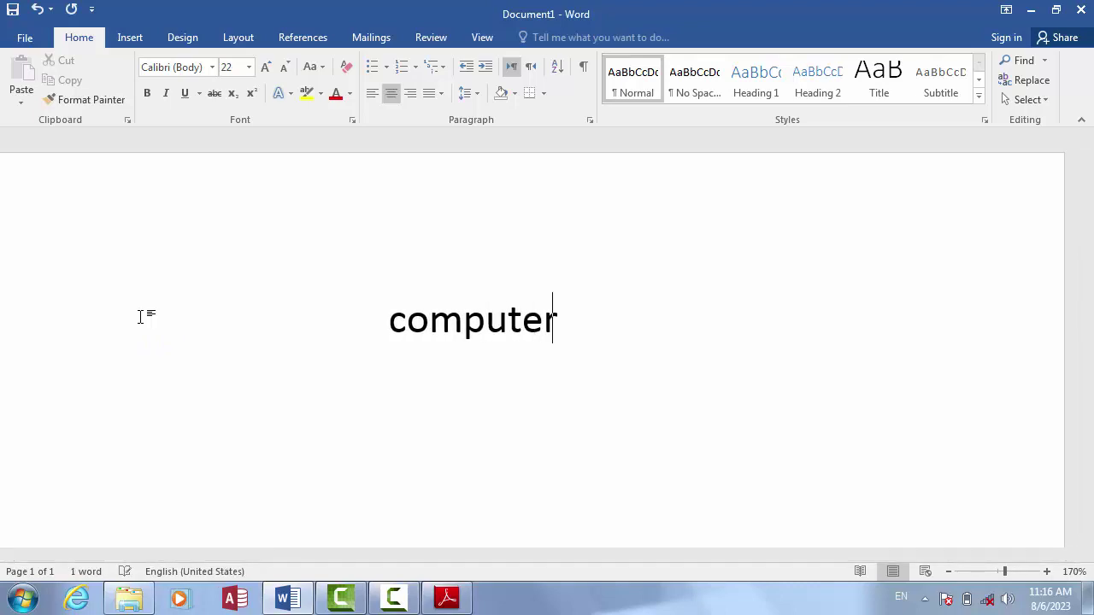
{"action": "type", "text": "type"}
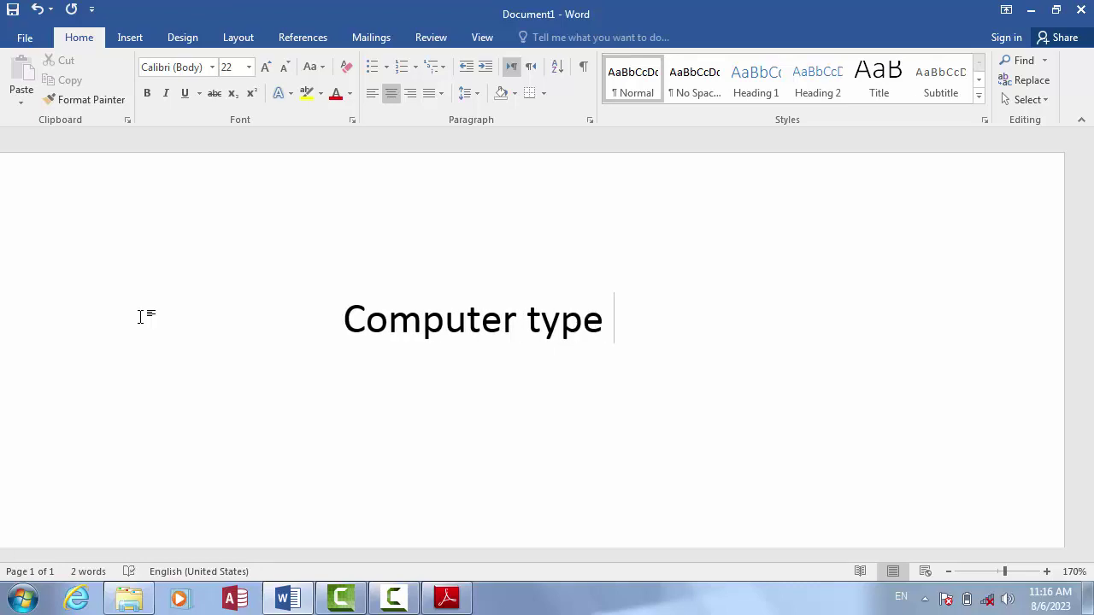
{"action": "key", "text": "Return"}
{"action": "key", "text": "ctrl+l"}
{"action": "key", "text": "super+plus"}
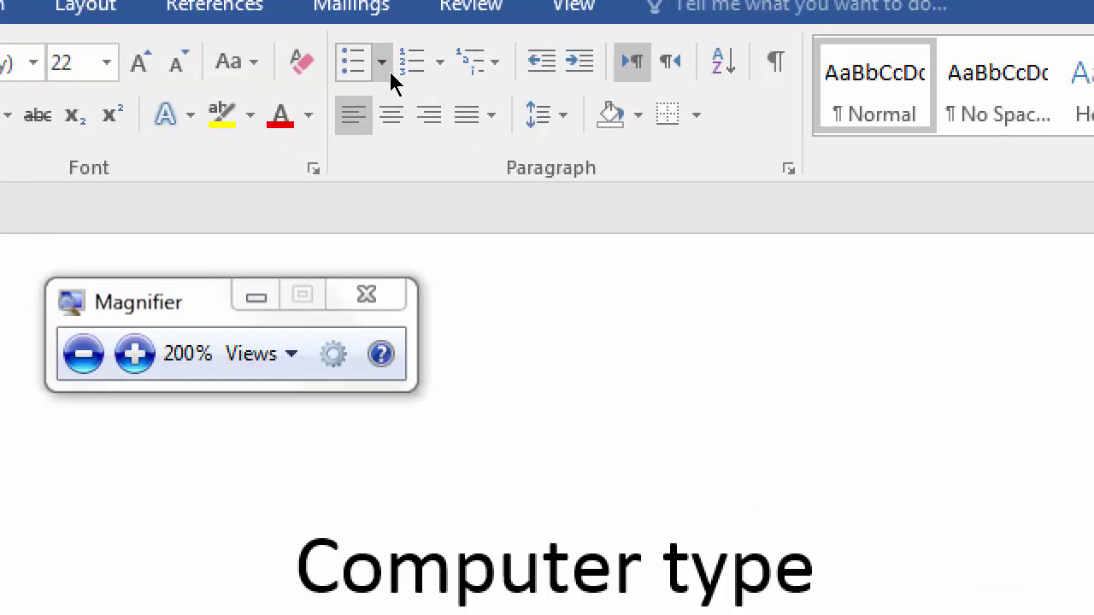
{"action": "left_click", "coordinate": [382, 64]}
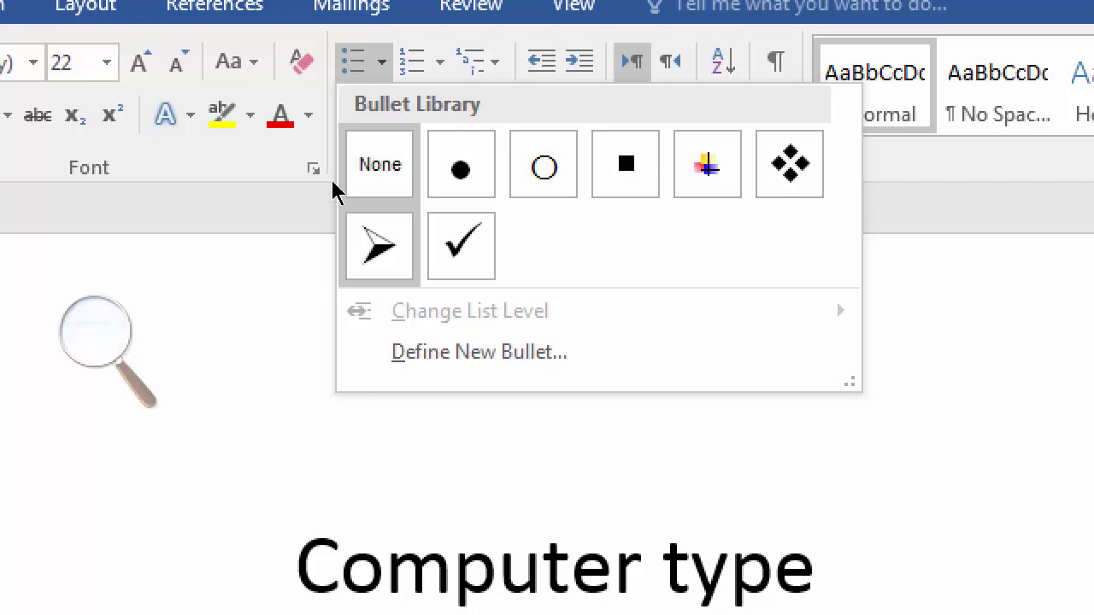
{"action": "left_click", "coordinate": [250, 216]}
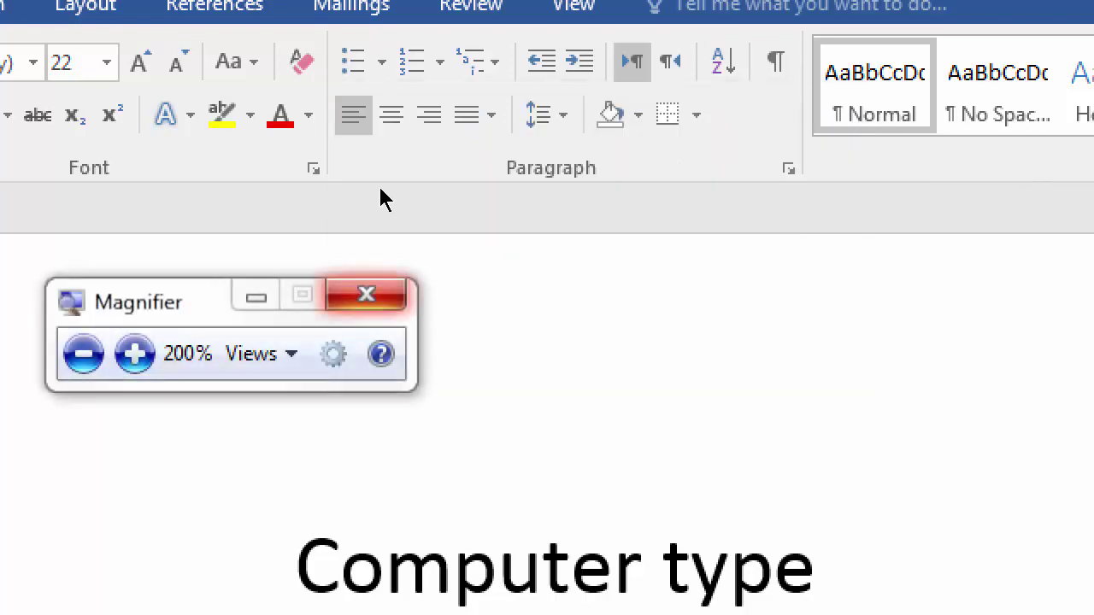
{"action": "left_click", "coordinate": [367, 293]}
Step: Create a bulleted list with the arrowhead bullet below the heading, containing the items Hybrid, PDA and Super
{"action": "left_click", "coordinate": [385, 65]}
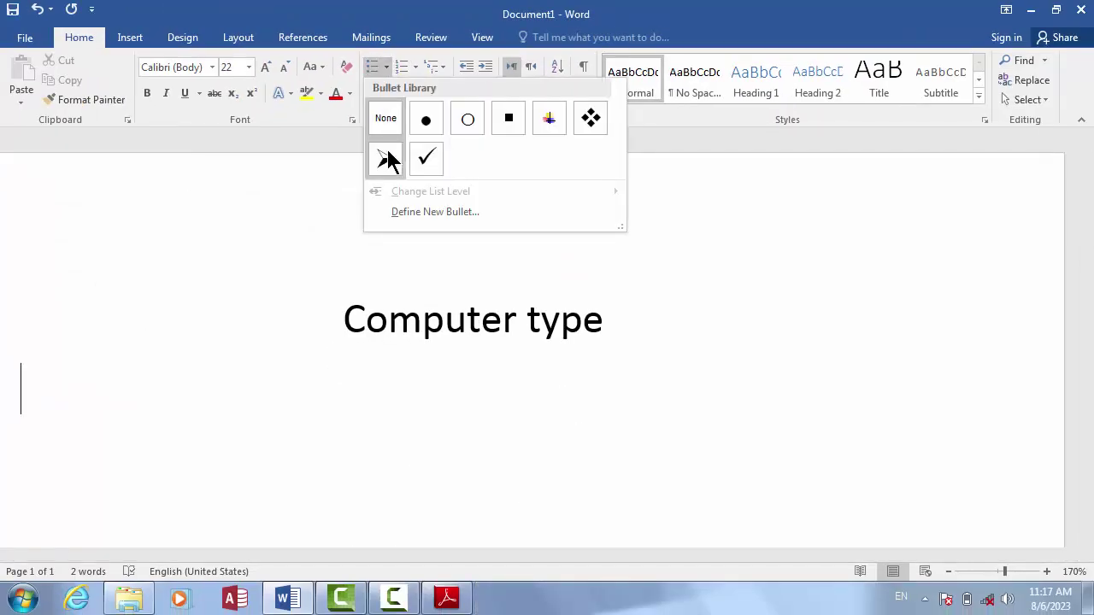
{"action": "left_click", "coordinate": [386, 159]}
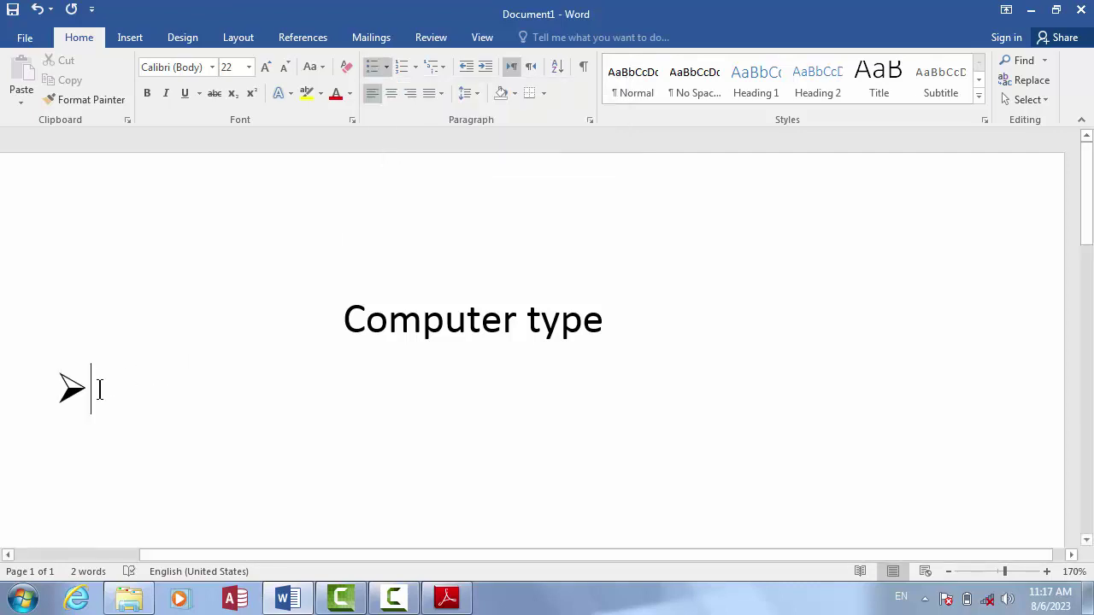
{"action": "type", "text": "h"}
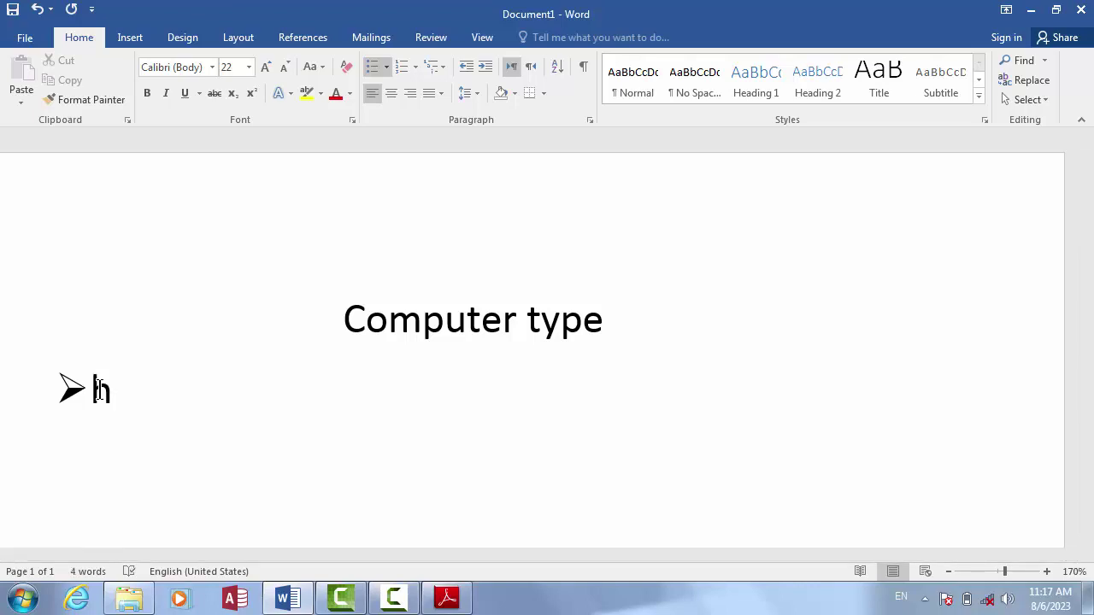
{"action": "type", "text": "ybrid"}
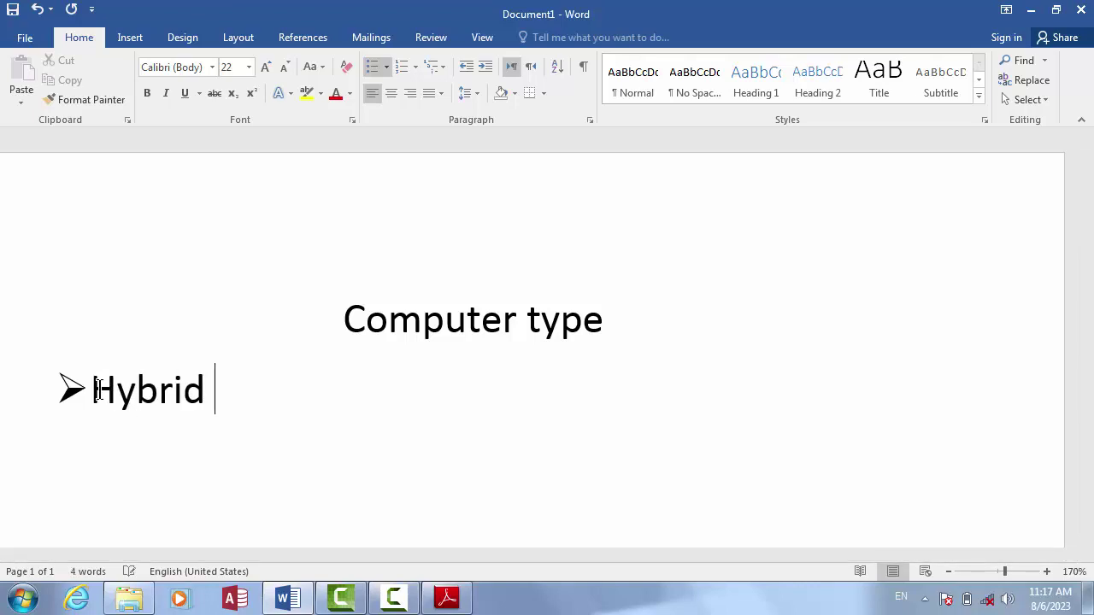
{"action": "key", "text": "Return"}
{"action": "type", "text": "PDA"}
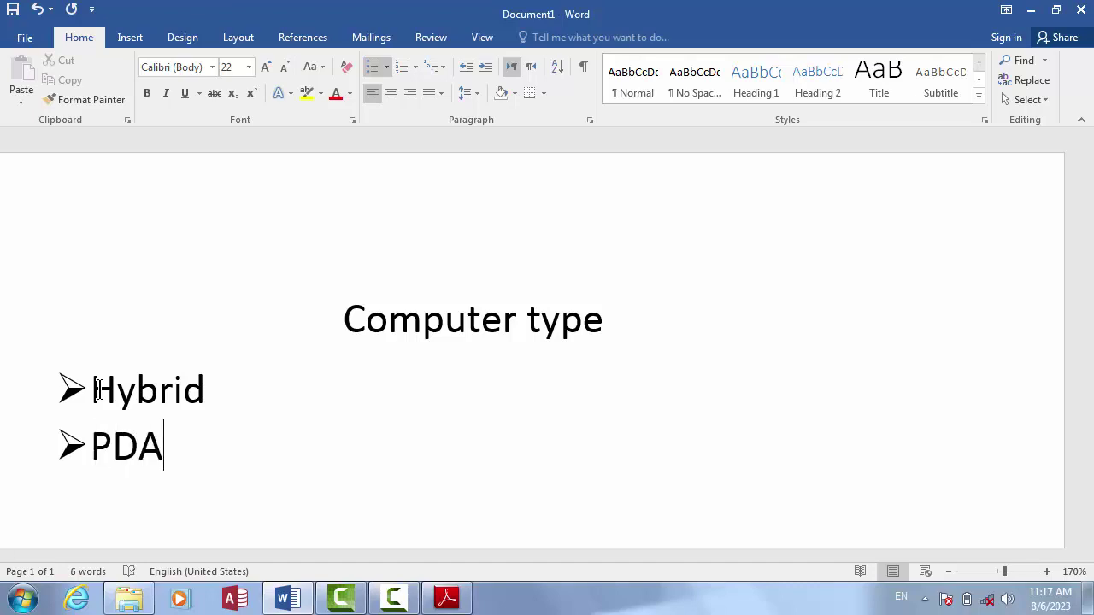
{"action": "key", "text": "Return"}
{"action": "type", "text": "supr"}
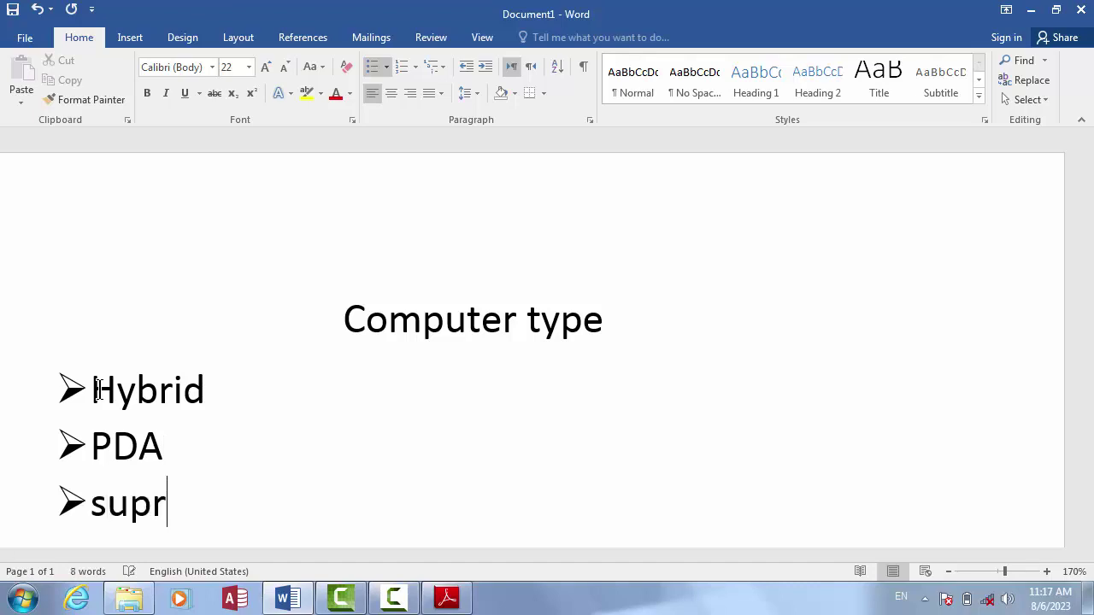
{"action": "key", "text": "BackSpace"}
{"action": "type", "text": "er"}
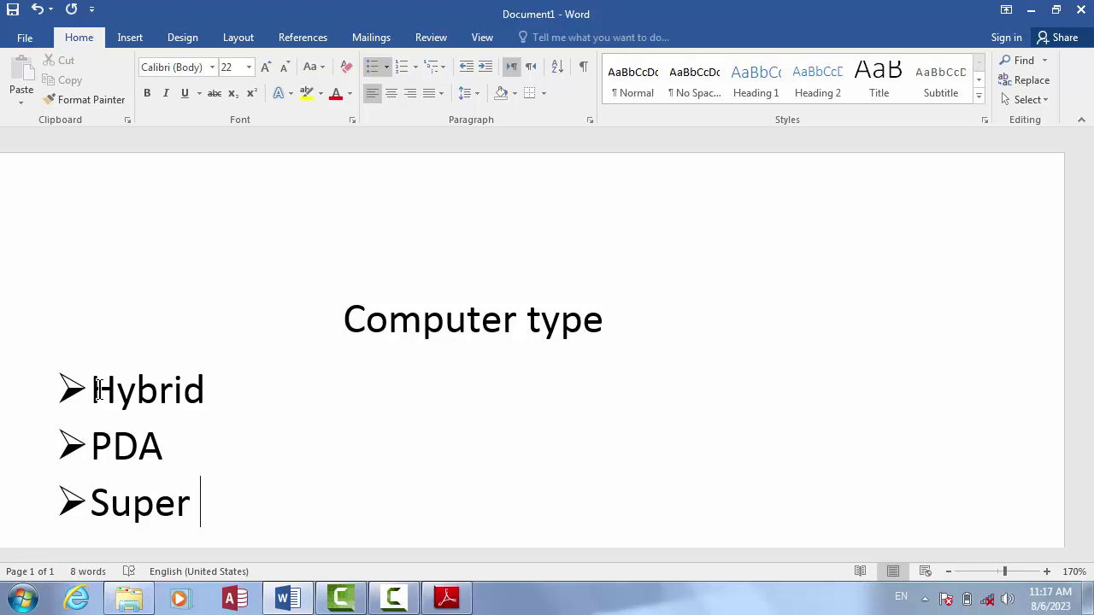
Step: Change the bullets of all three list items to the solid round bullet
{"action": "left_click_drag", "start_coordinate": [208, 510], "coordinate": [73, 386]}
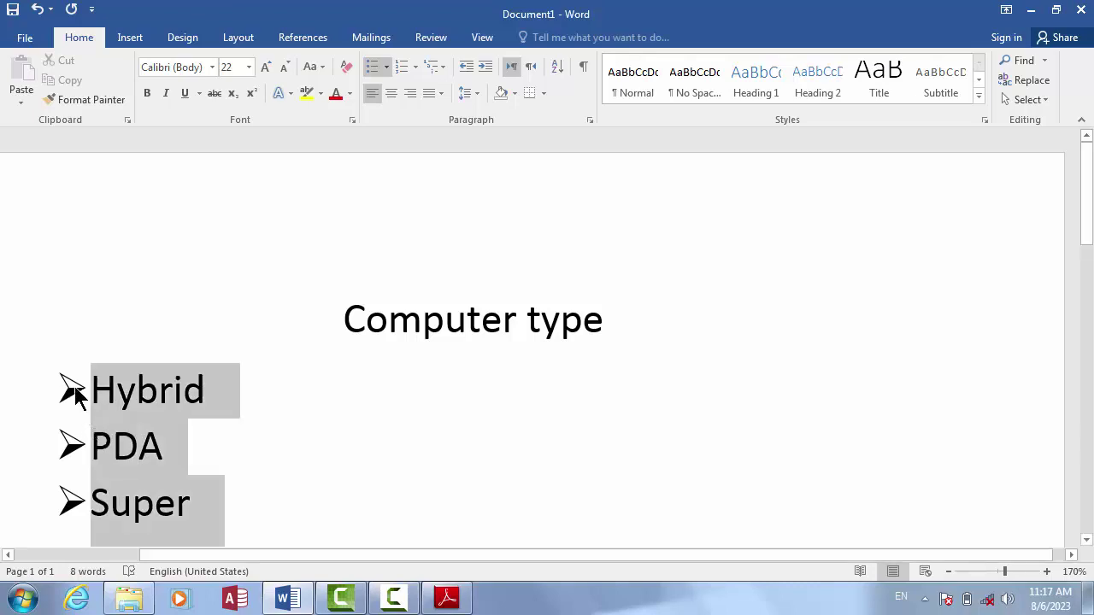
{"action": "left_click", "coordinate": [387, 68]}
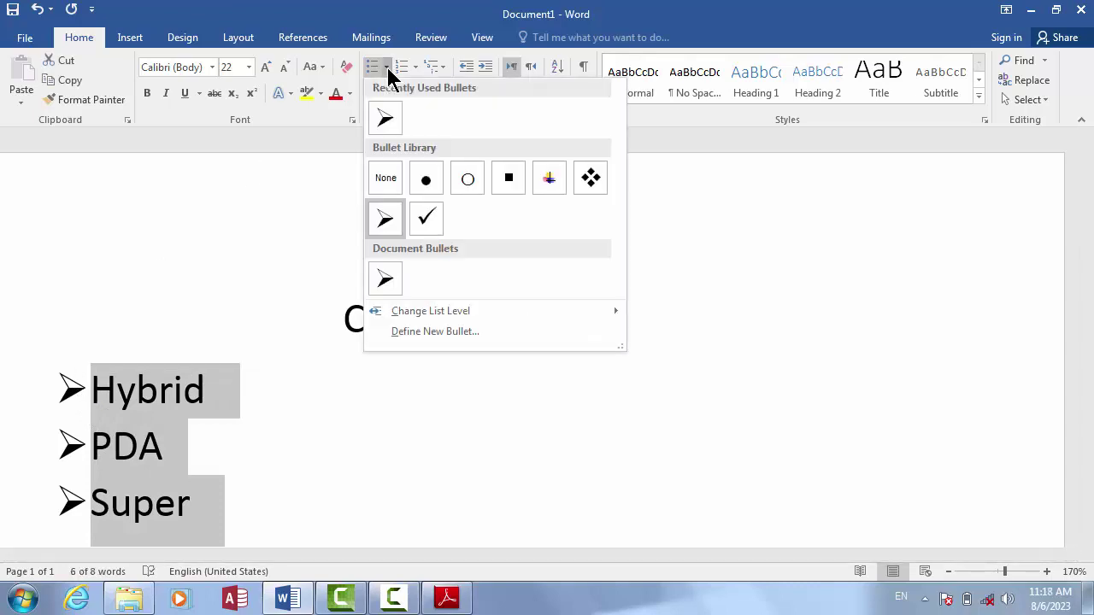
{"action": "left_click", "coordinate": [425, 179]}
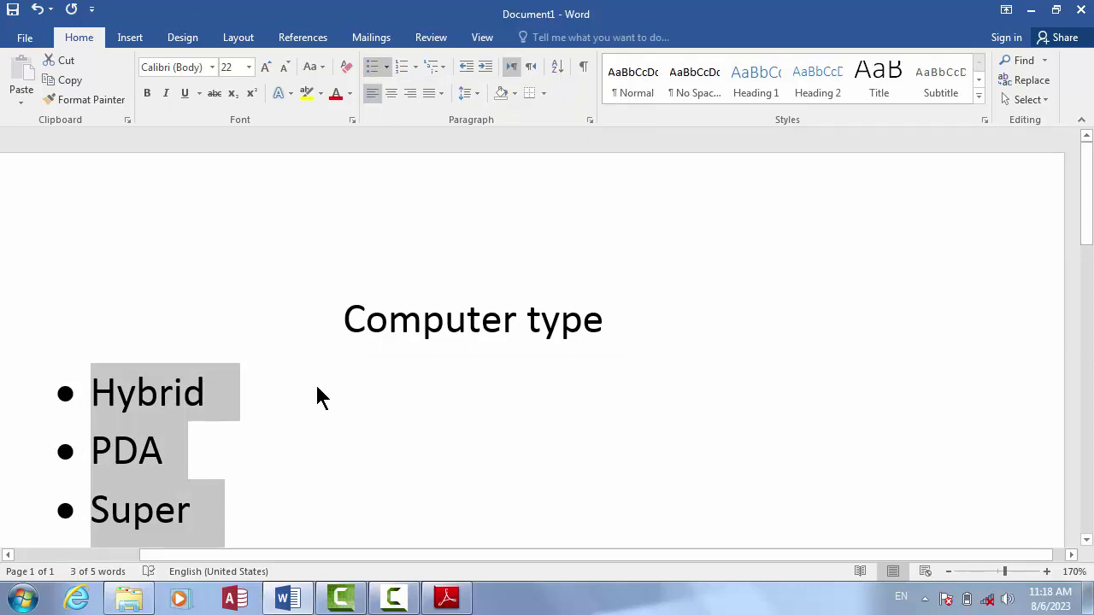
{"action": "left_click", "coordinate": [386, 68]}
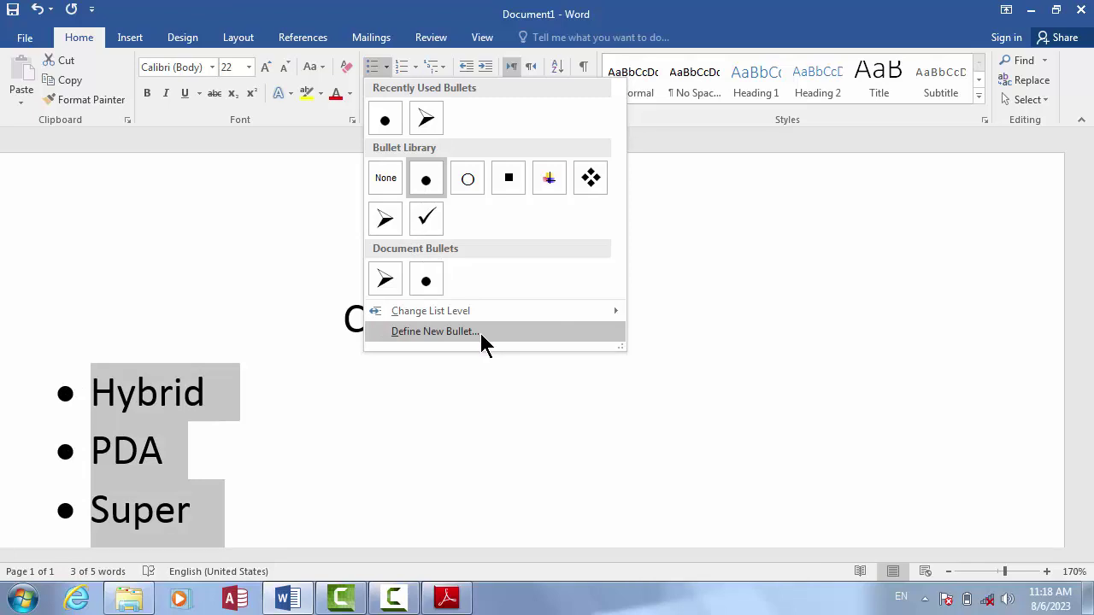
{"action": "key", "text": "super+plus"}
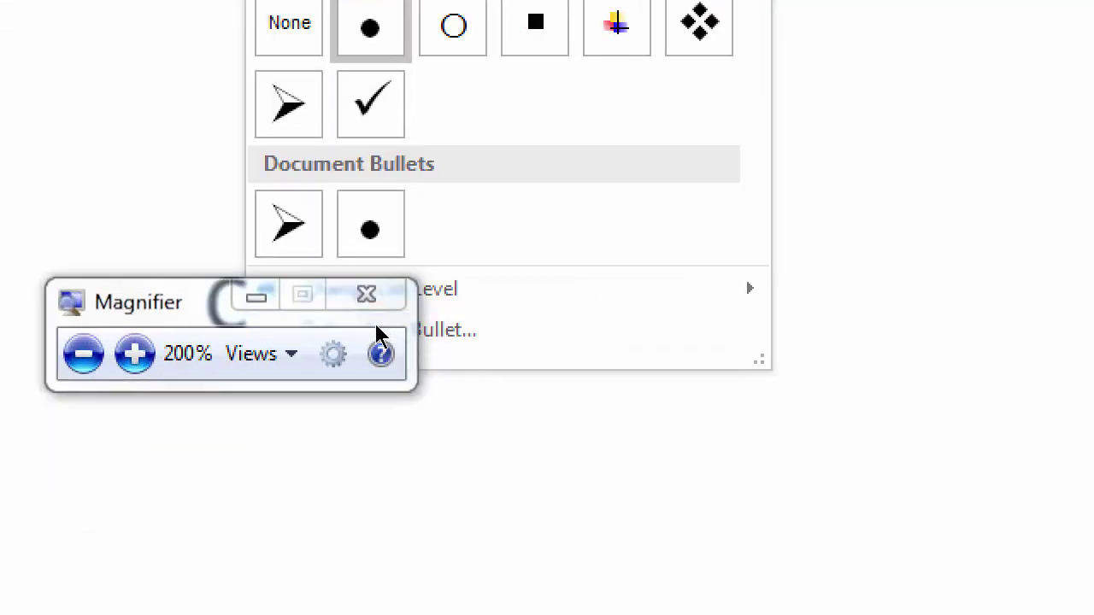
{"action": "left_click", "coordinate": [346, 325]}
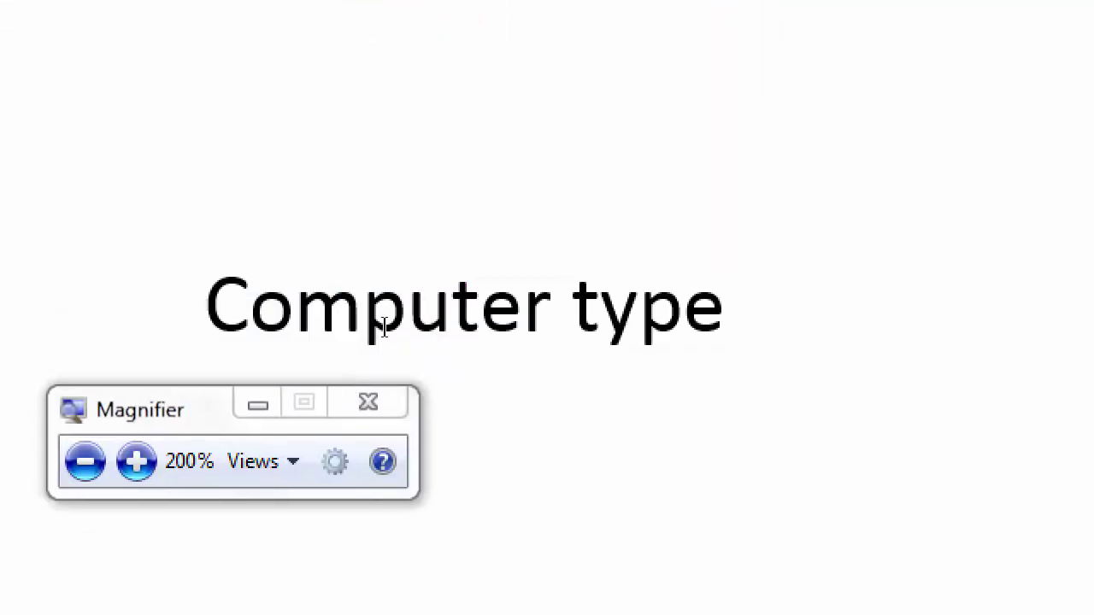
{"action": "key", "text": "super+Escape"}
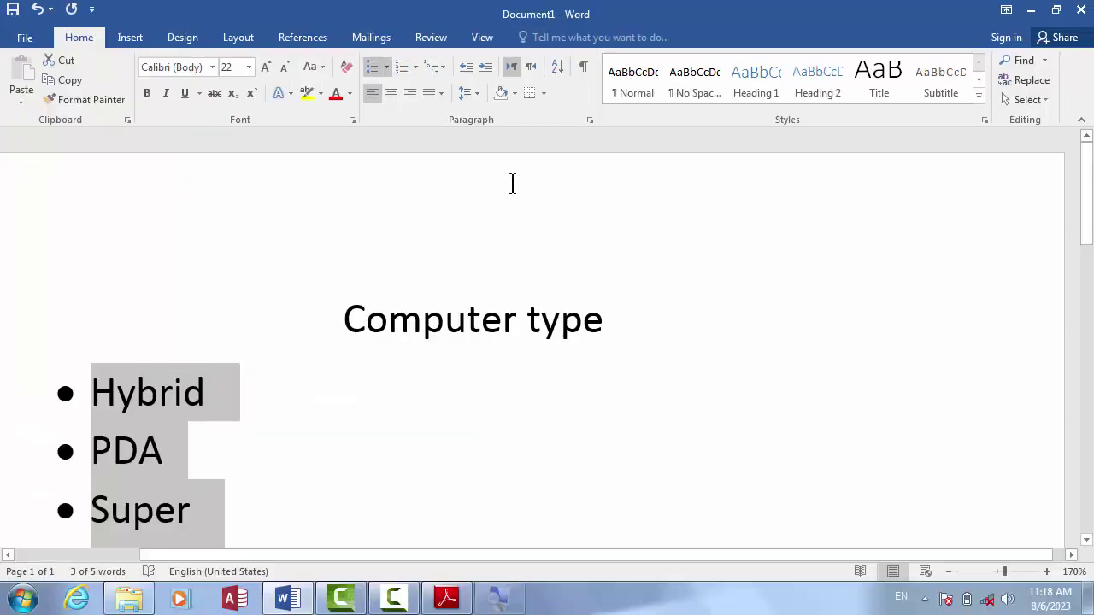
Step: Define a new bullet using the spade character from the Symbol font and apply it to the three list items
{"action": "left_click", "coordinate": [386, 67]}
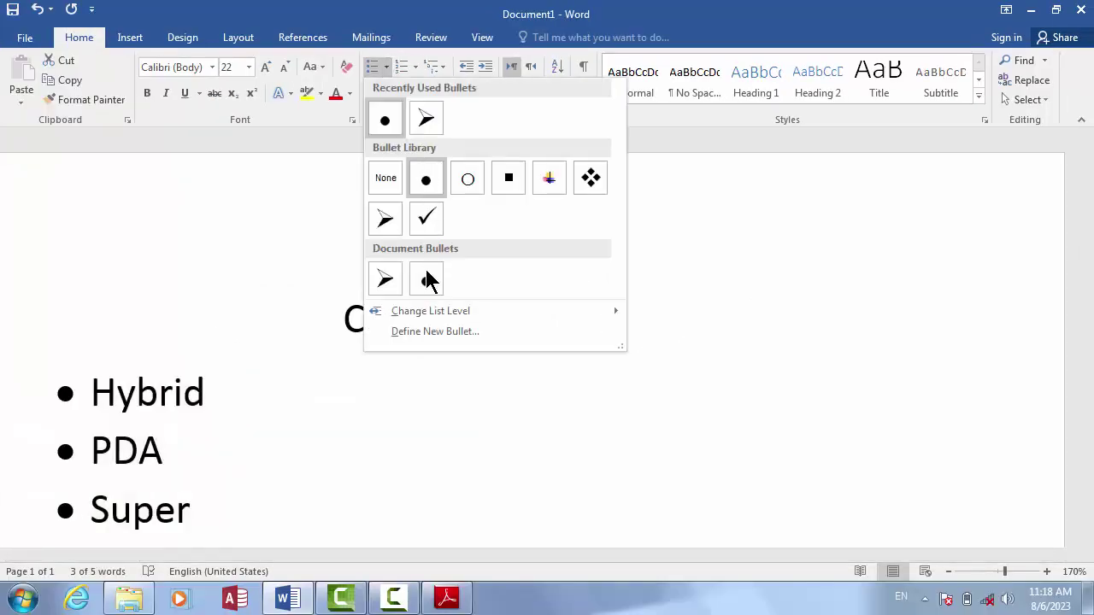
{"action": "left_click", "coordinate": [428, 330]}
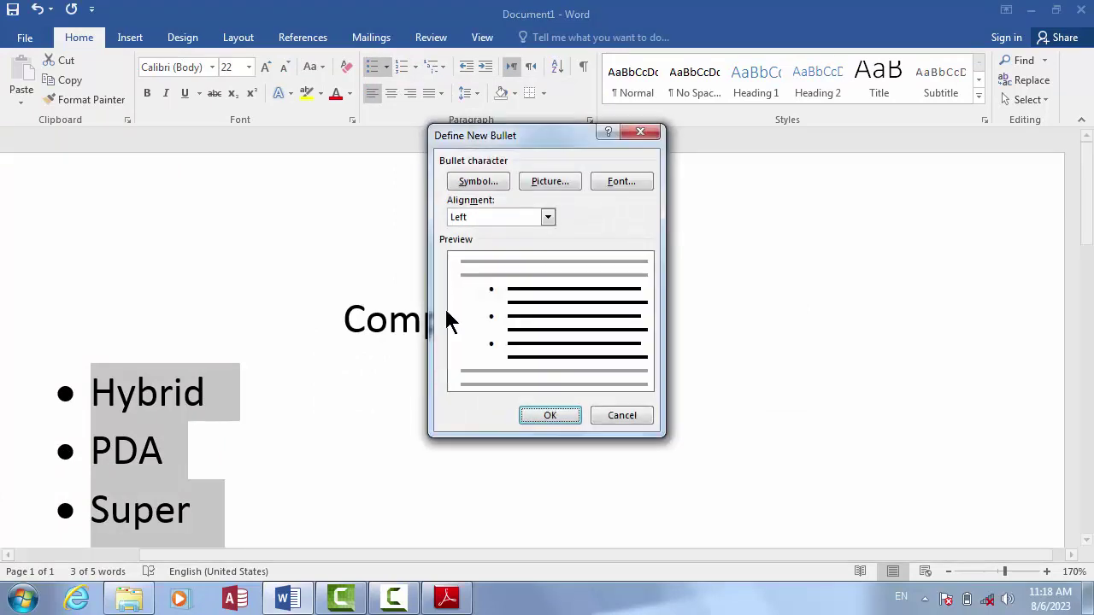
{"action": "left_click_drag", "start_coordinate": [515, 130], "coordinate": [366, 106]}
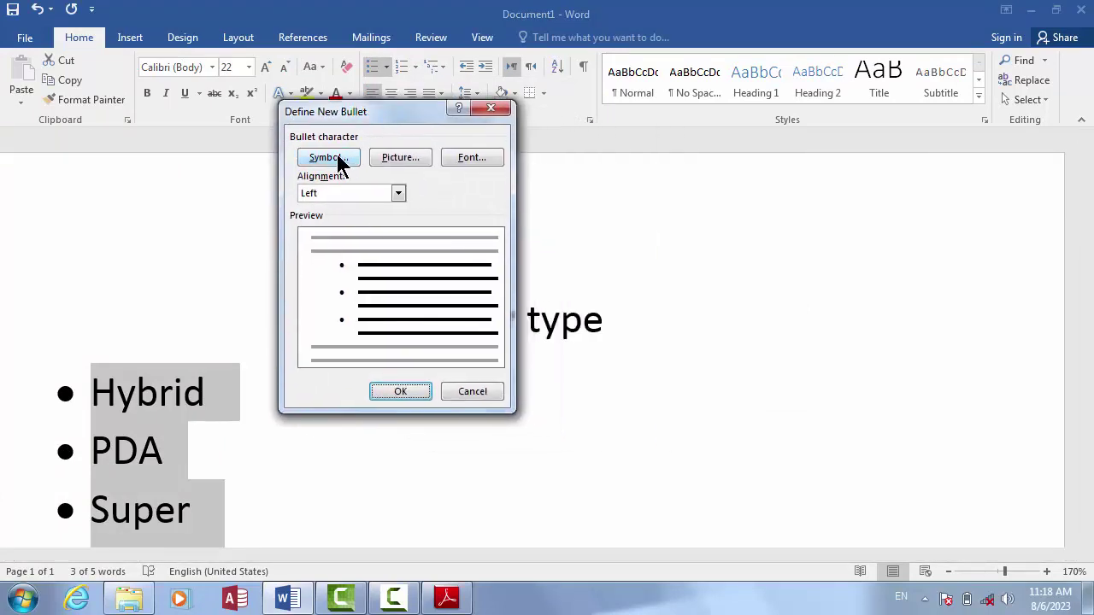
{"action": "left_click", "coordinate": [329, 160]}
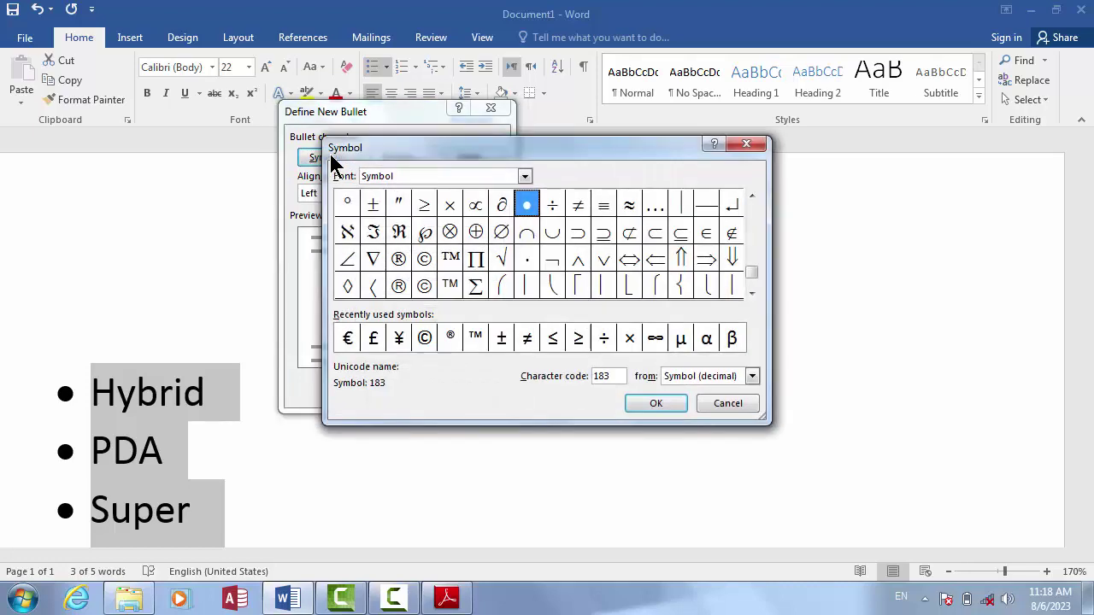
{"action": "left_click_drag", "start_coordinate": [592, 152], "coordinate": [442, 117]}
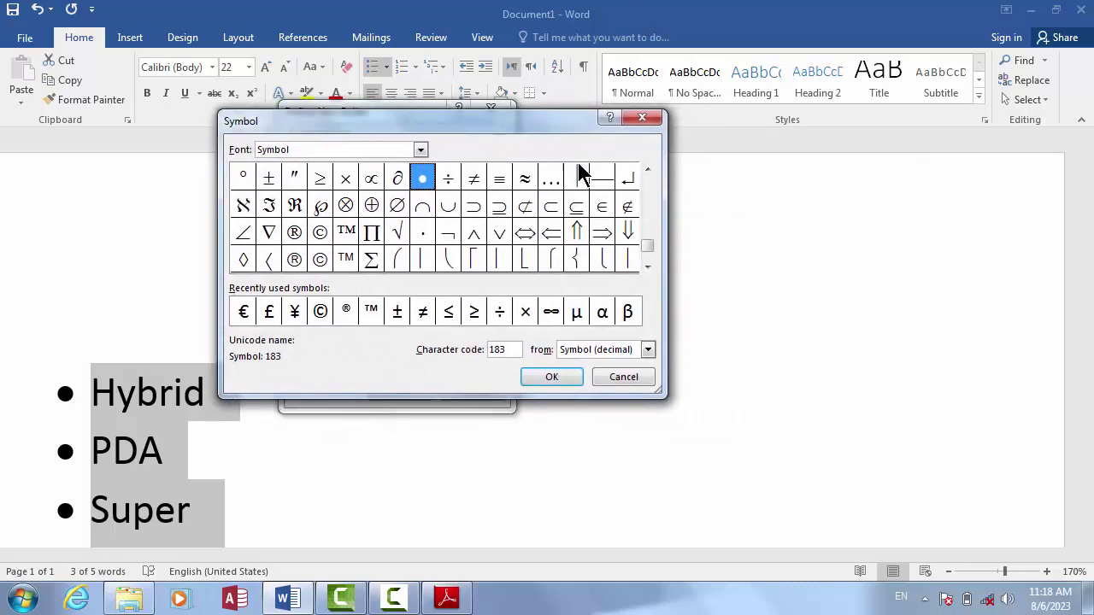
{"action": "left_click_drag", "start_coordinate": [649, 251], "coordinate": [649, 225]}
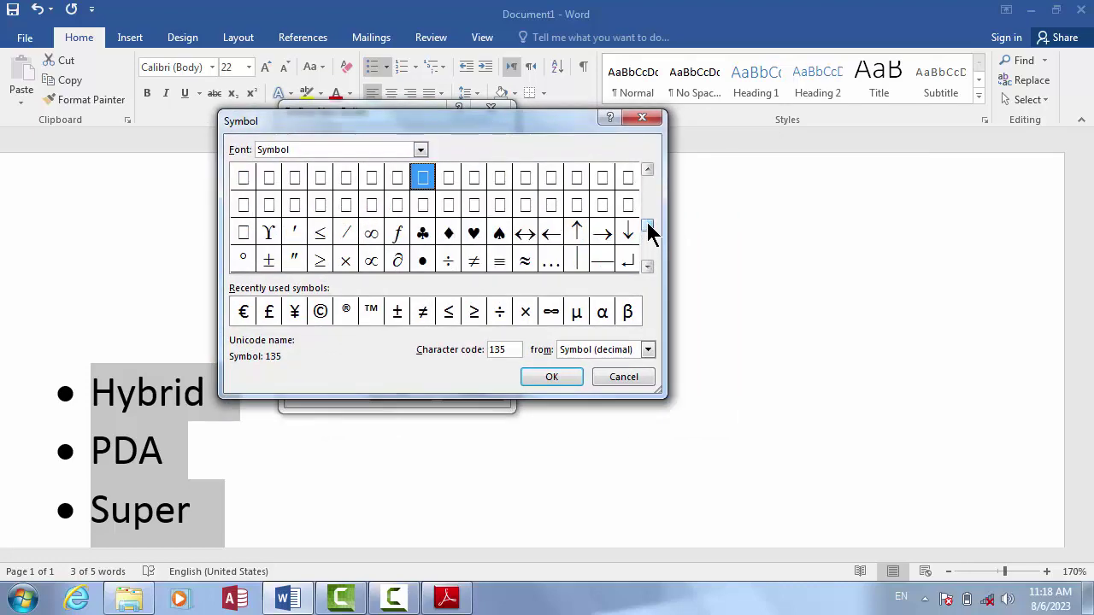
{"action": "left_click", "coordinate": [499, 232]}
{"action": "left_click", "coordinate": [567, 383]}
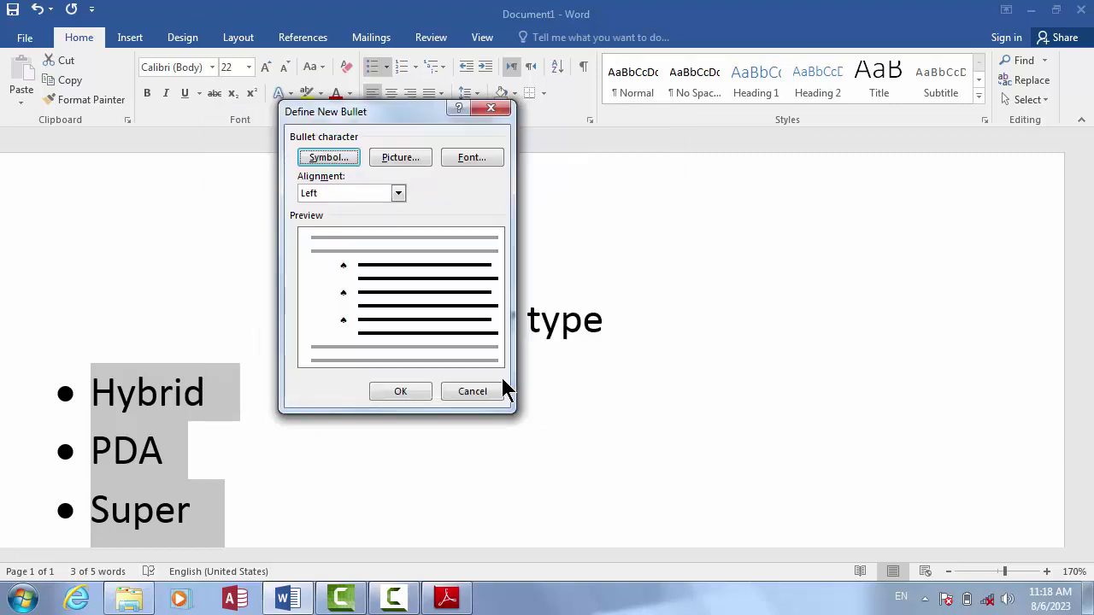
{"action": "left_click", "coordinate": [401, 392]}
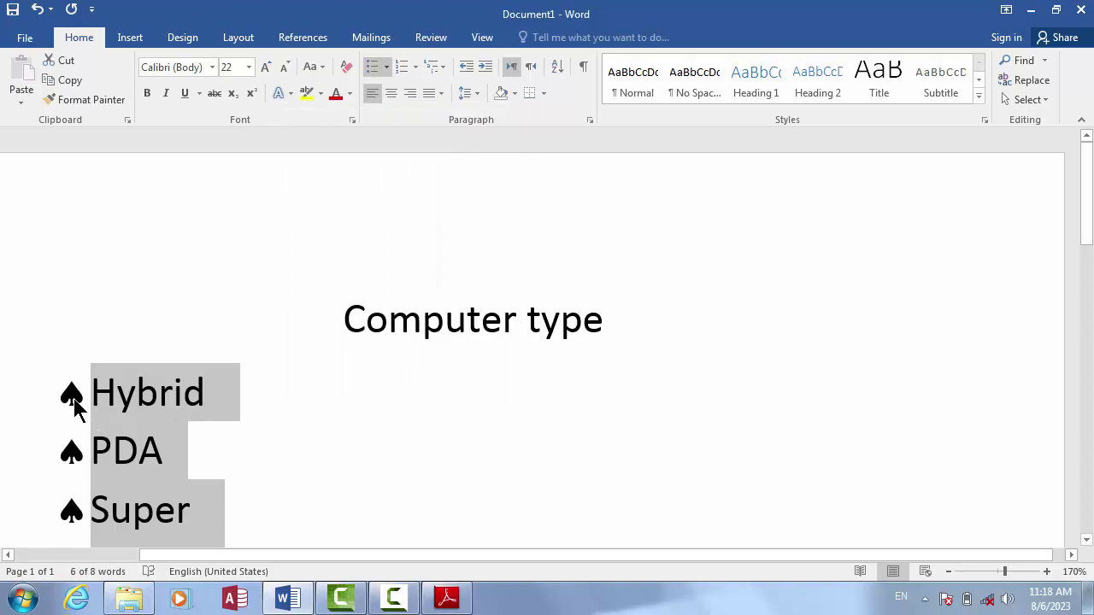
Step: Begin defining another symbol bullet for the list items and set its symbol font to Webdings
{"action": "left_click", "coordinate": [385, 67]}
{"action": "left_click", "coordinate": [423, 332]}
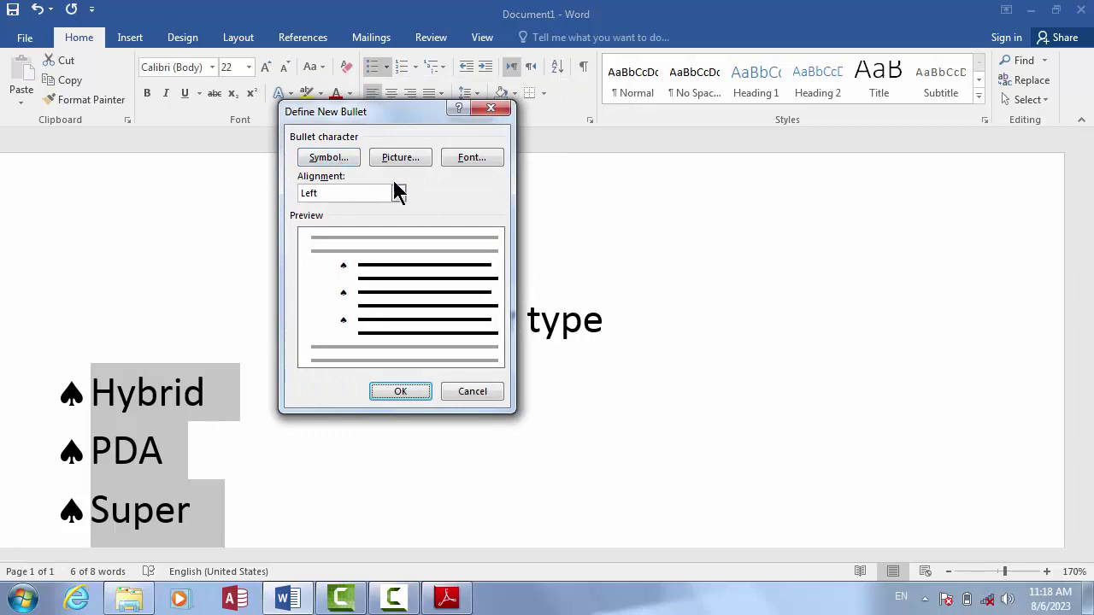
{"action": "left_click", "coordinate": [333, 162]}
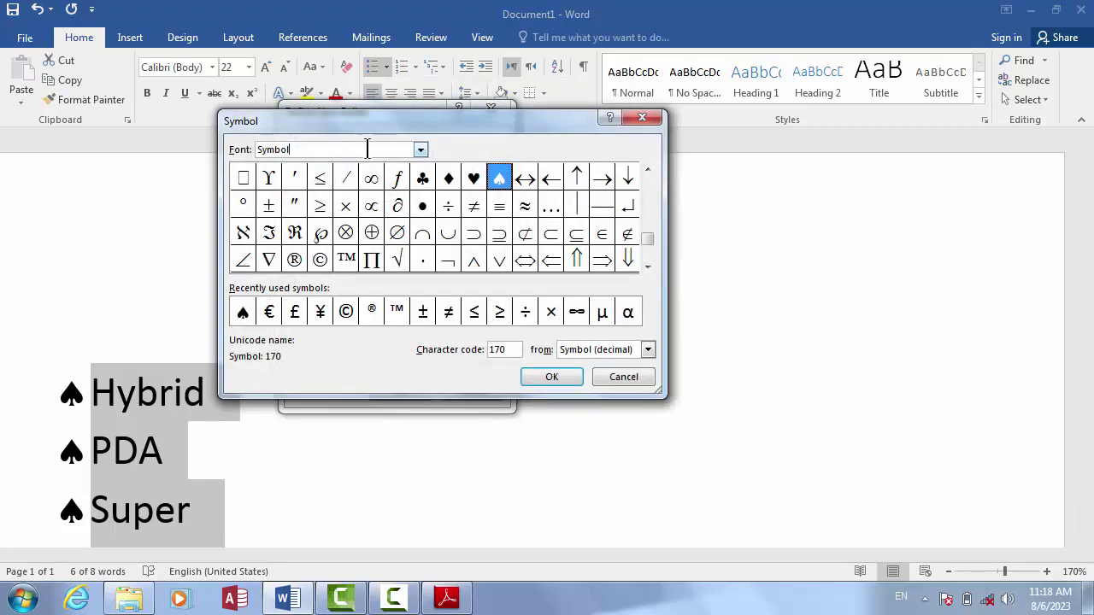
{"action": "double_click", "coordinate": [367, 150]}
{"action": "type", "text": "web"}
{"action": "key", "text": "Return"}
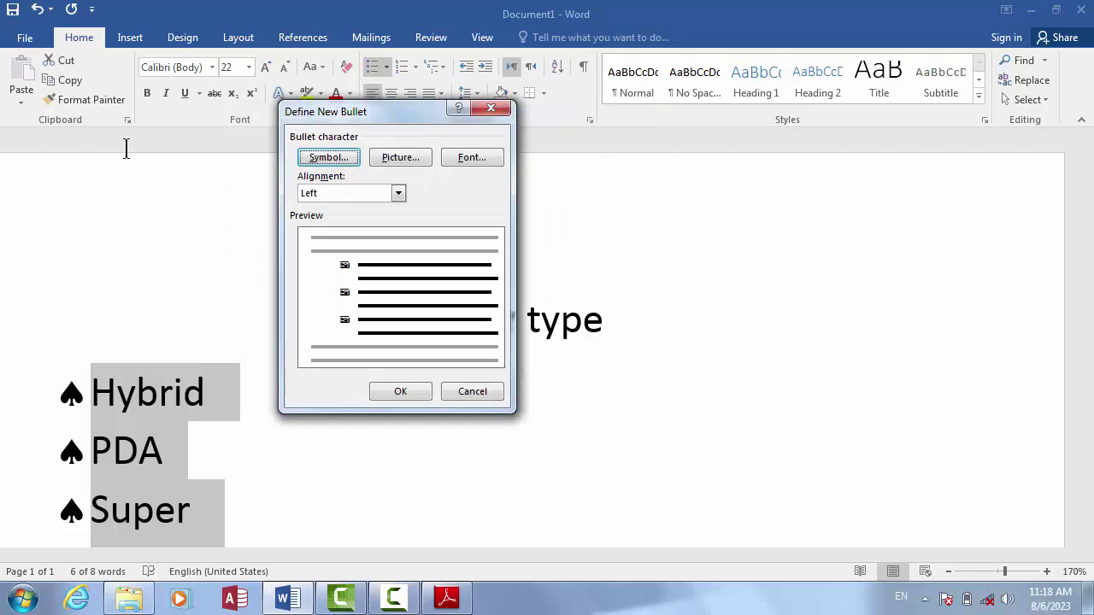
{"action": "left_click", "coordinate": [328, 158]}
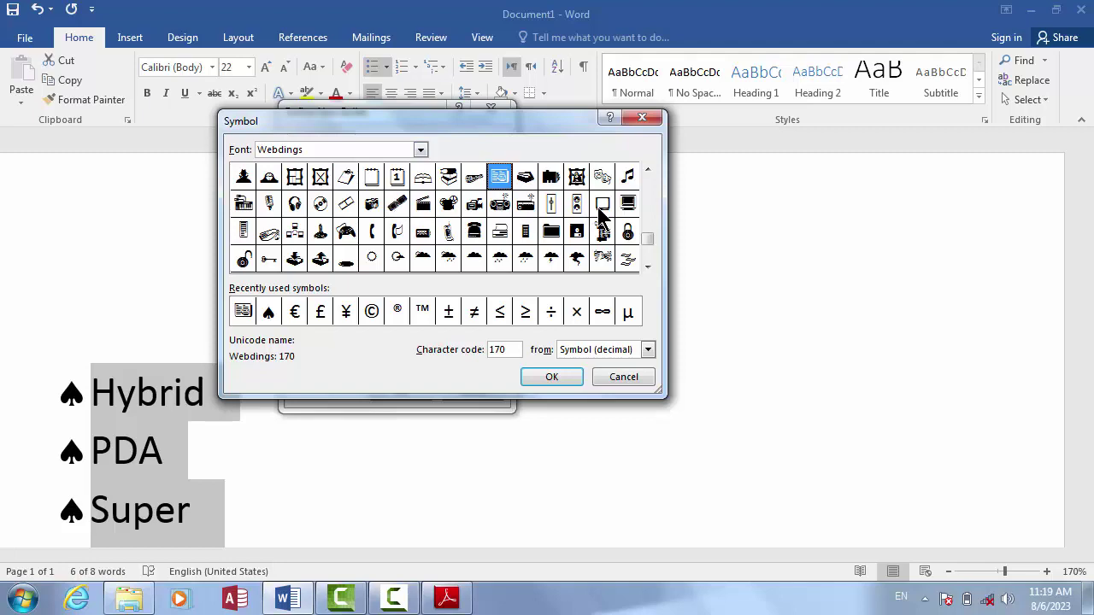
Step: Examine the Webdings characters available as bullets under magnification
{"action": "key", "text": "super+plus"}
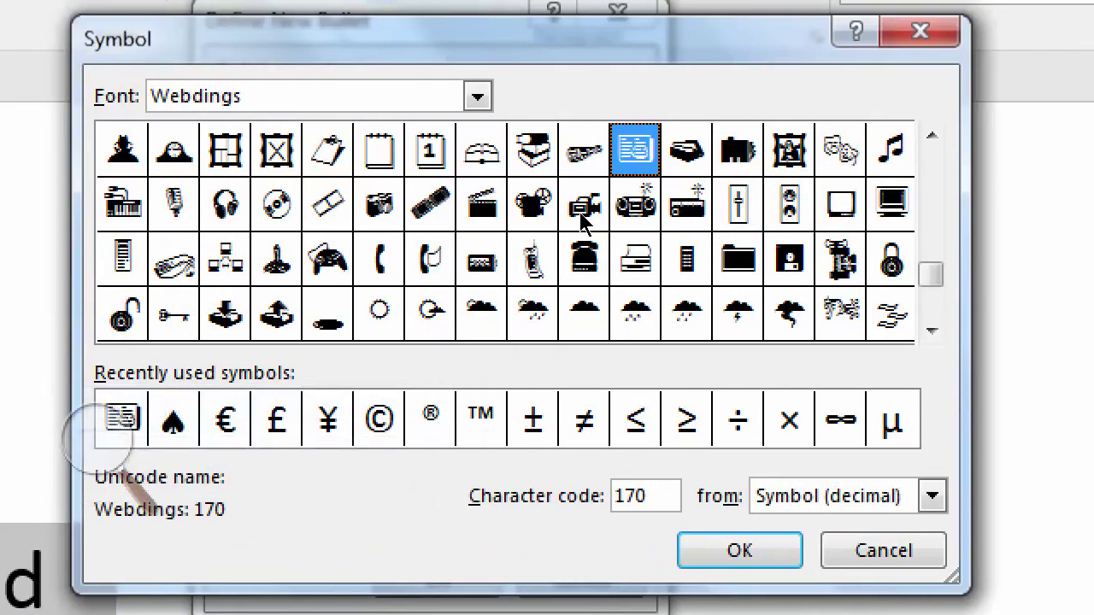
{"action": "key", "text": "Up"}
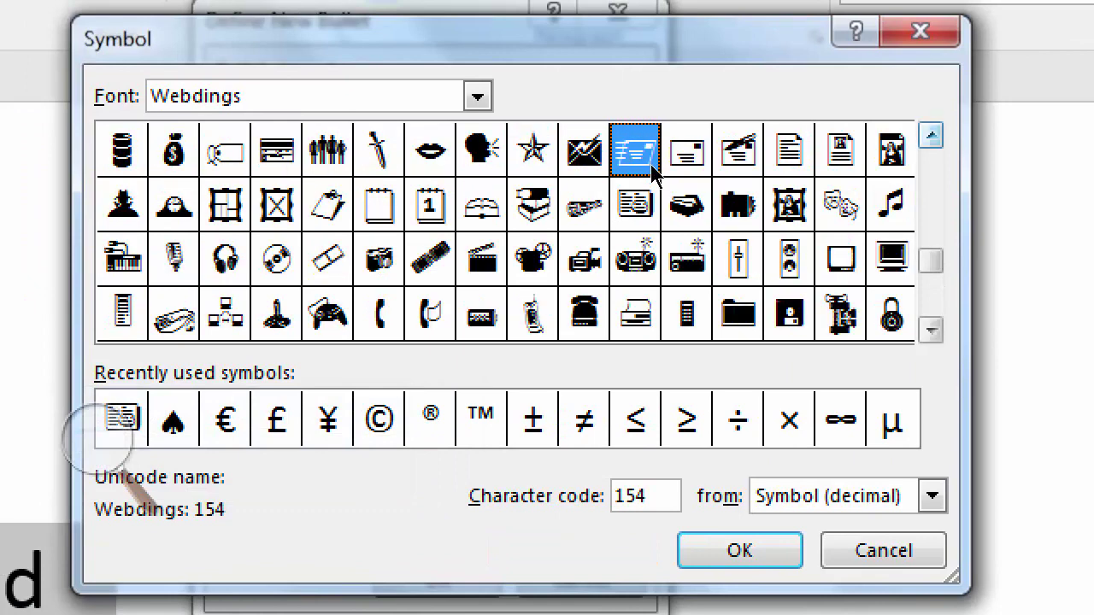
{"action": "key", "text": "Up"}
{"action": "key", "text": "Up"}
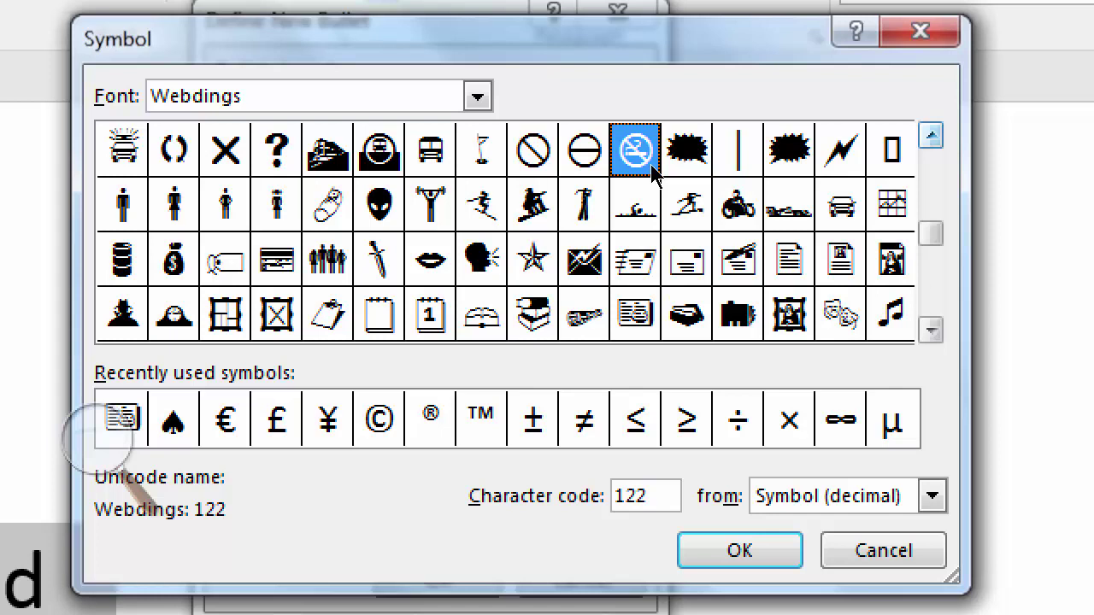
{"action": "key", "text": "Up"}
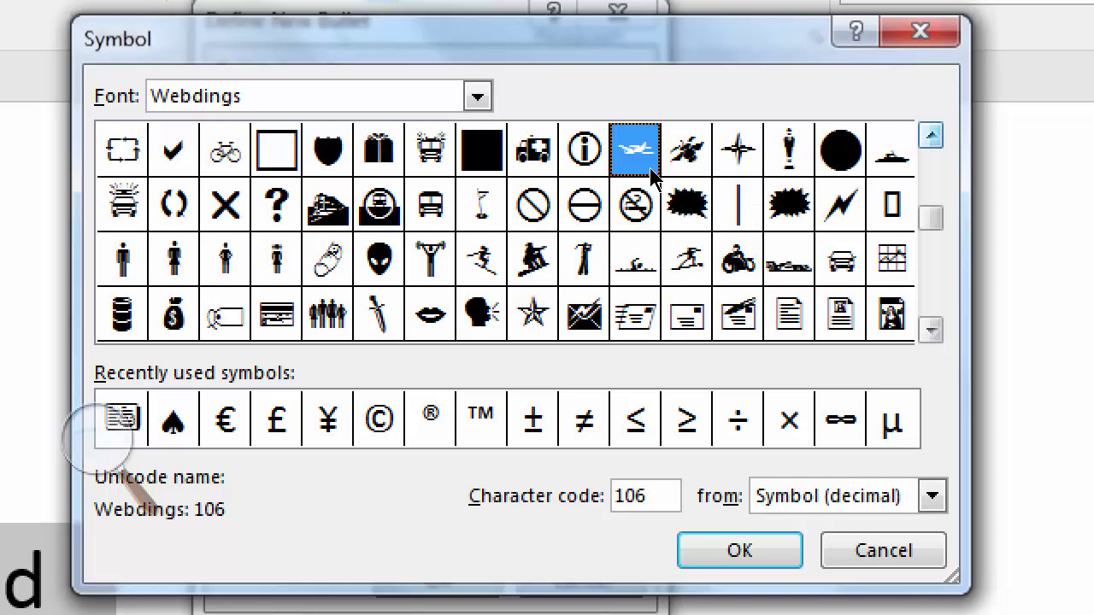
{"action": "key", "text": "Up"}
{"action": "key", "text": "Up"}
{"action": "key", "text": "Up"}
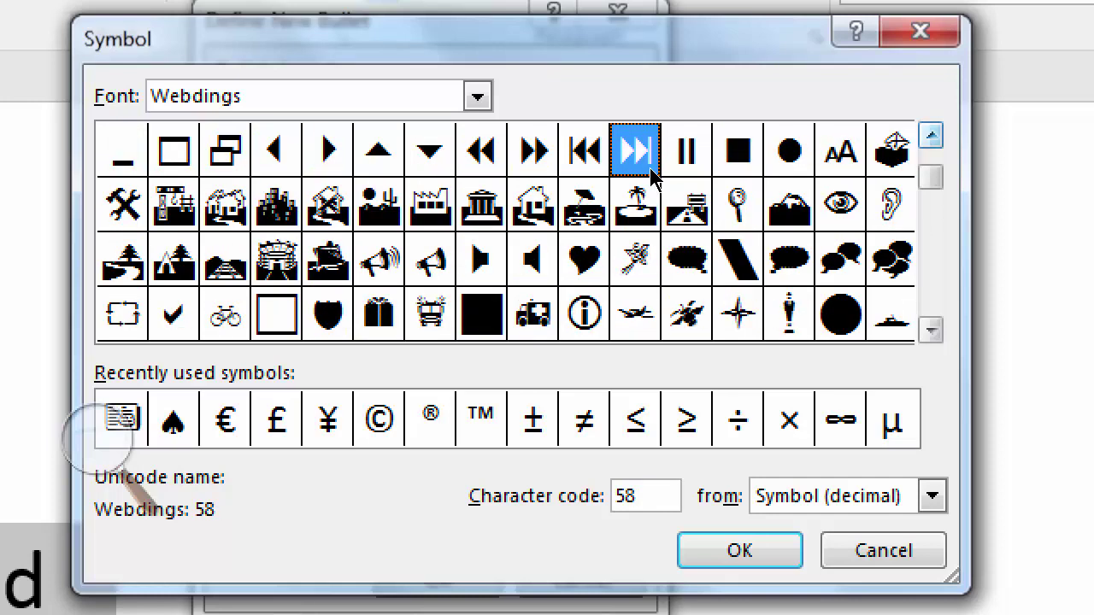
{"action": "key", "text": "Up"}
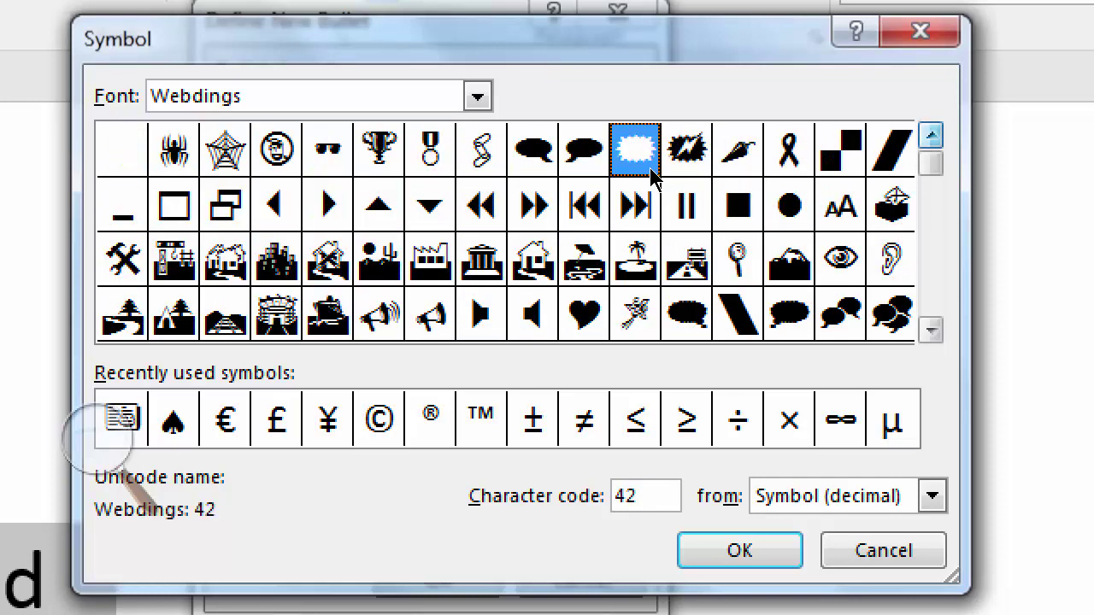
{"action": "key", "text": "Down"}
{"action": "key", "text": "Down"}
{"action": "key", "text": "Down"}
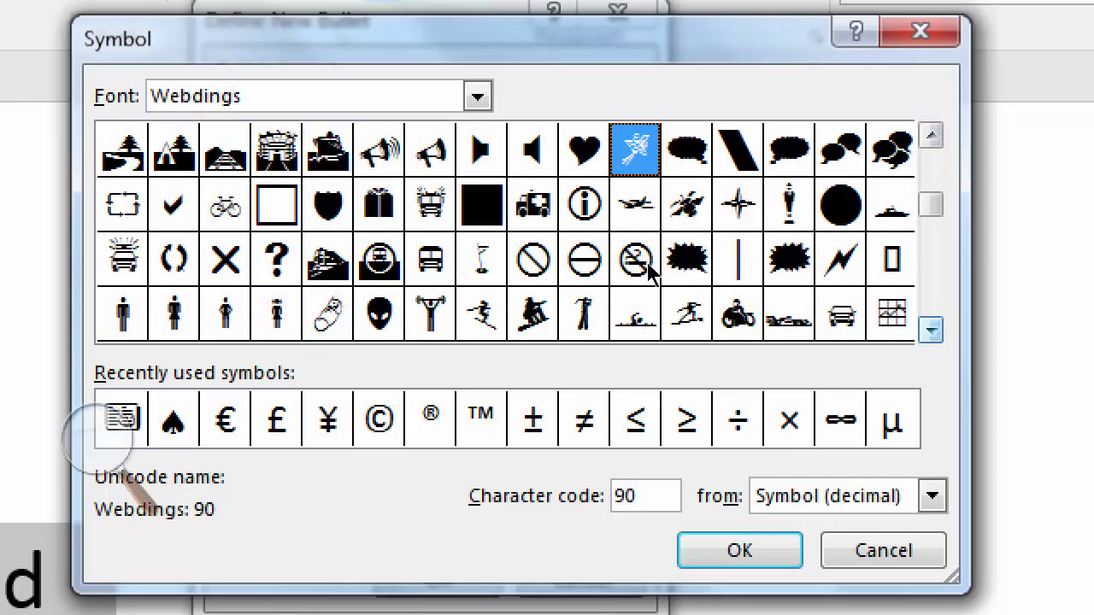
{"action": "key", "text": "Down"}
{"action": "key", "text": "Down"}
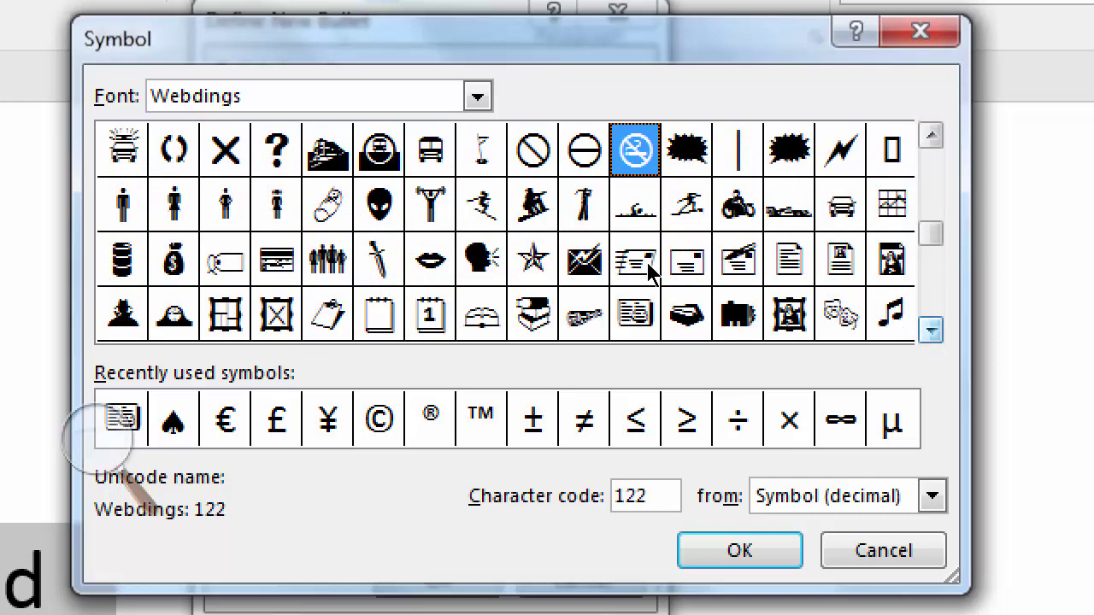
{"action": "key", "text": "Down"}
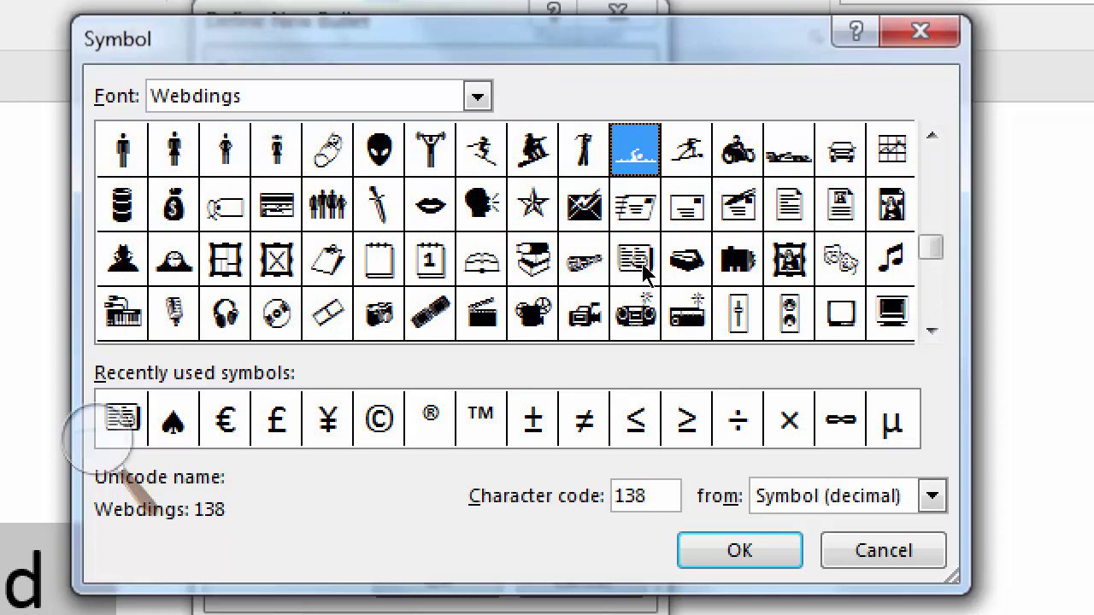
{"action": "key", "text": "Down"}
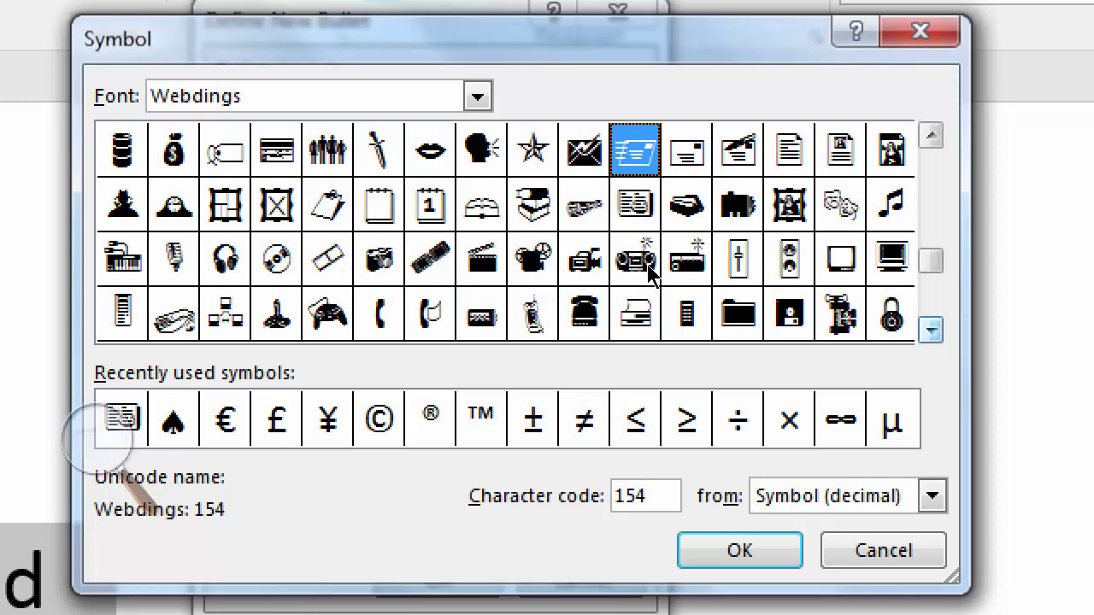
{"action": "key", "text": "Down"}
{"action": "key", "text": "Down"}
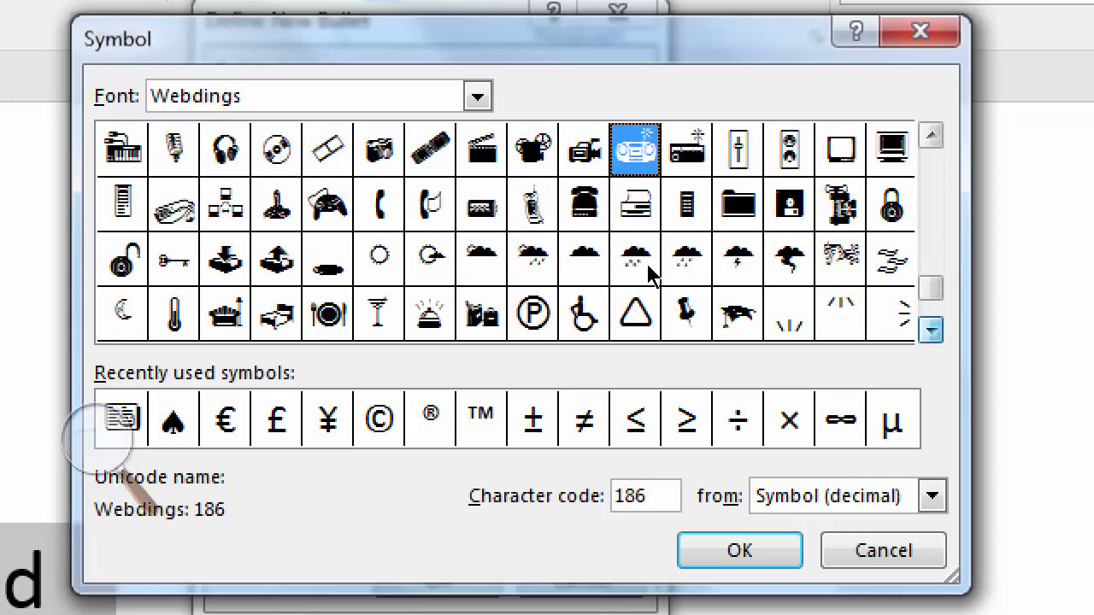
{"action": "key", "text": "Down"}
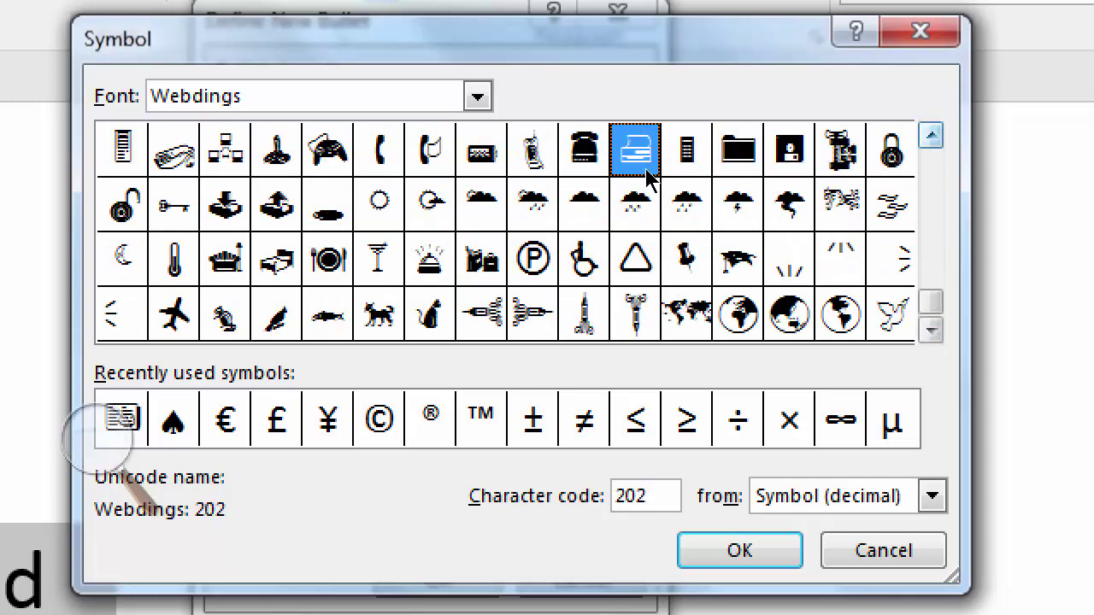
{"action": "key", "text": "Up"}
{"action": "key", "text": "Up"}
{"action": "key", "text": "Up"}
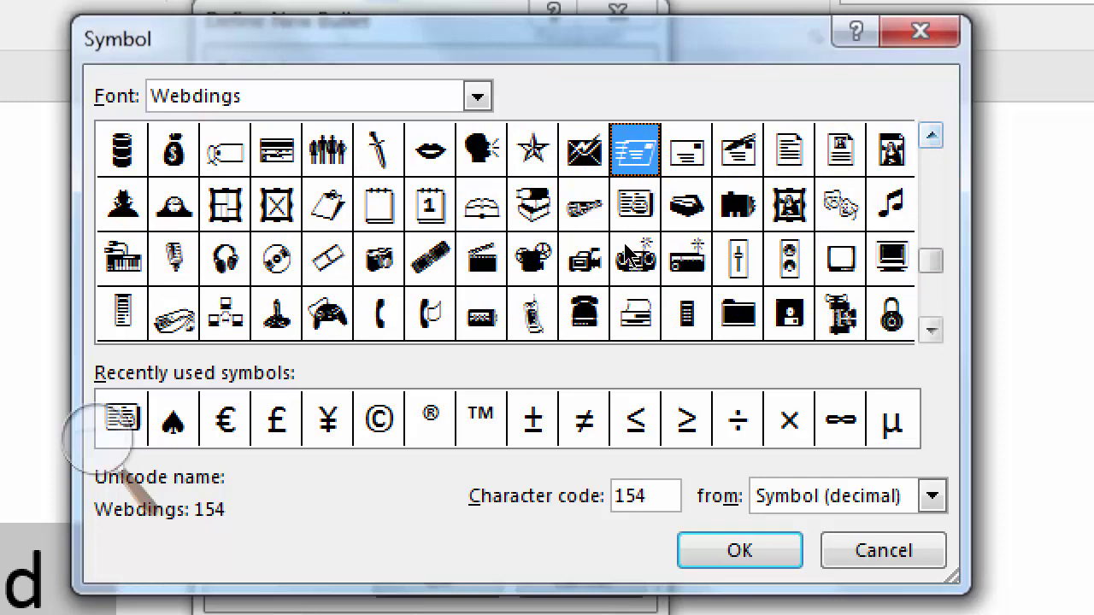
Step: Apply the Webdings computer symbol, character code 191, as the bullet of the three list items and close the Magnifier
{"action": "left_click", "coordinate": [891, 258]}
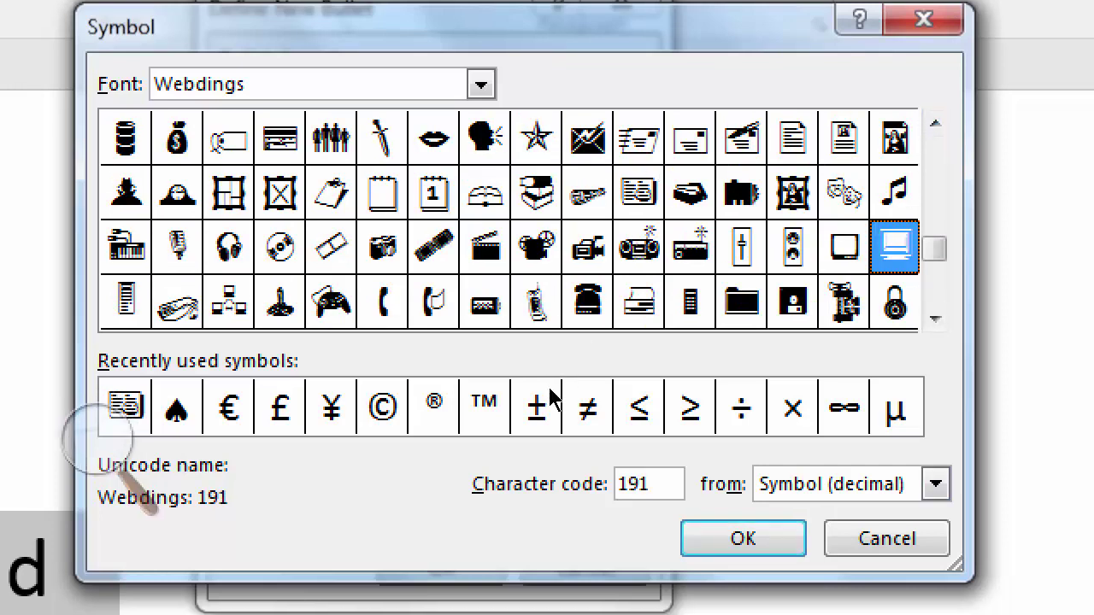
{"action": "key", "text": "Return"}
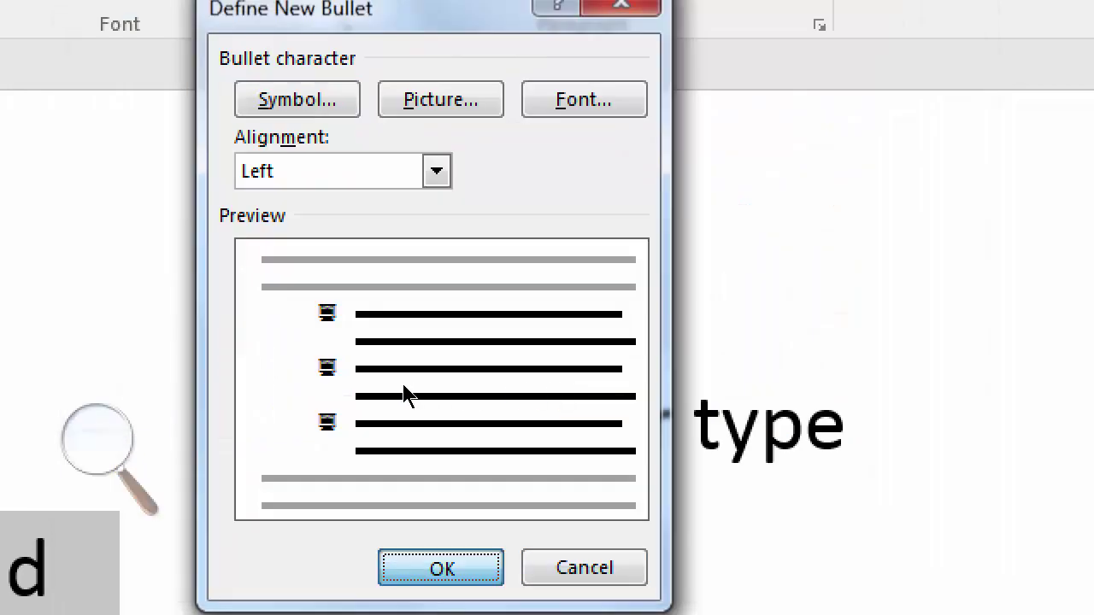
{"action": "key", "text": "Return"}
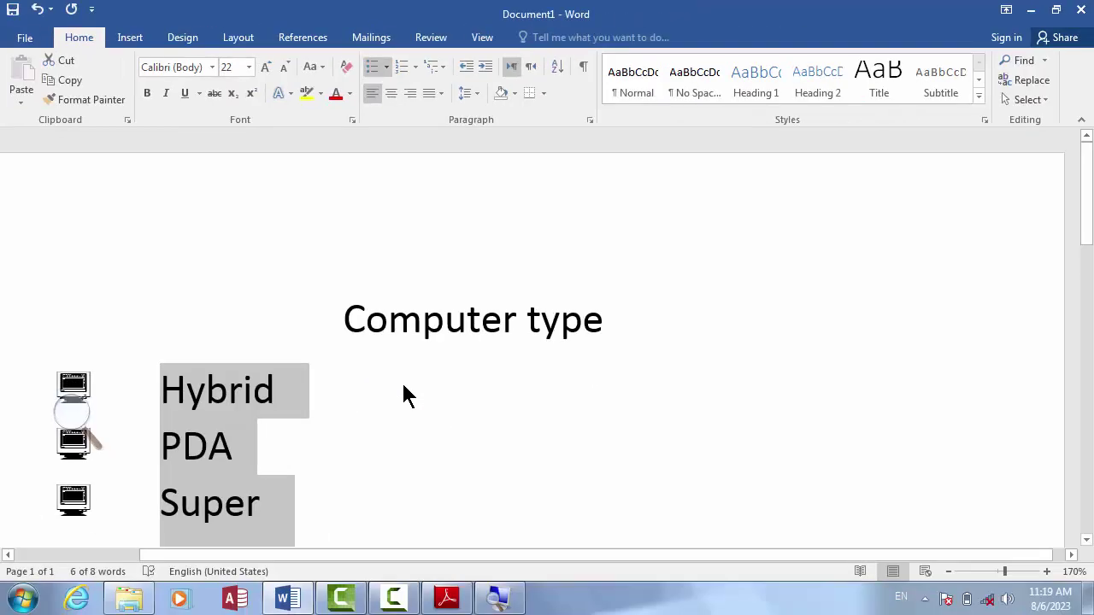
{"action": "left_click", "coordinate": [103, 394]}
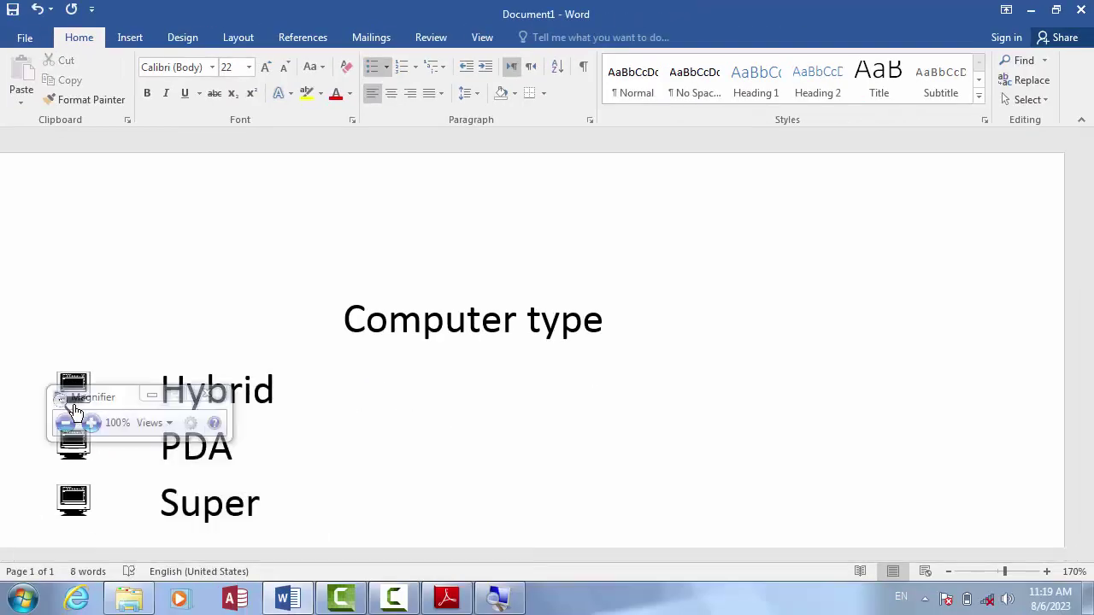
{"action": "left_click", "coordinate": [197, 396]}
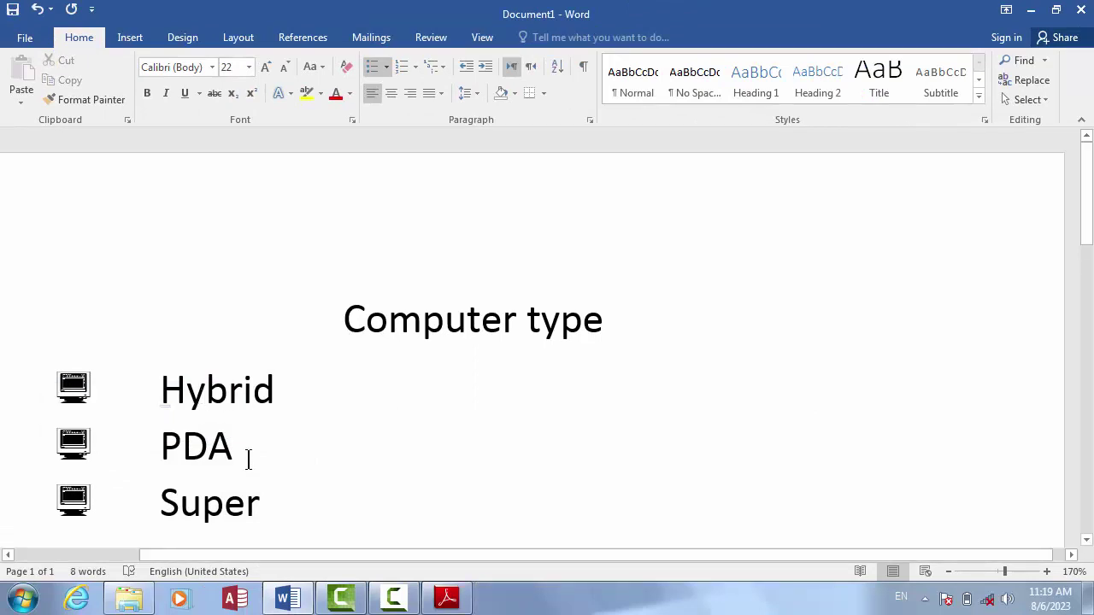
Step: Begin defining a picture bullet for the three list items, working offline to choose a picture stored on the computer
{"action": "left_click_drag", "start_coordinate": [269, 508], "coordinate": [215, 508]}
{"action": "left_click_drag", "start_coordinate": [133, 408], "coordinate": [127, 388]}
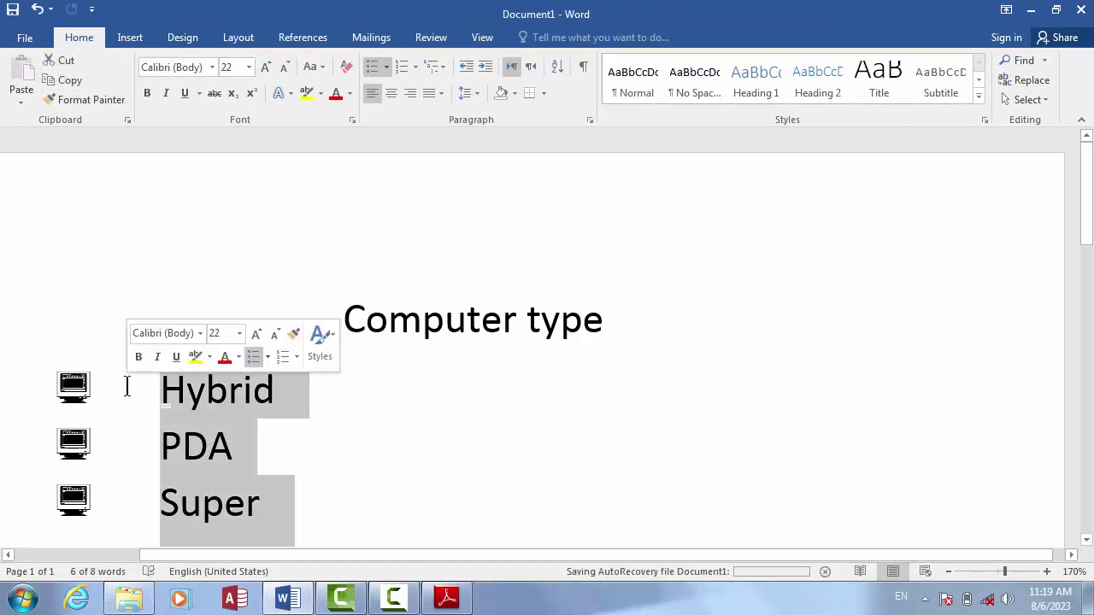
{"action": "left_click", "coordinate": [387, 66]}
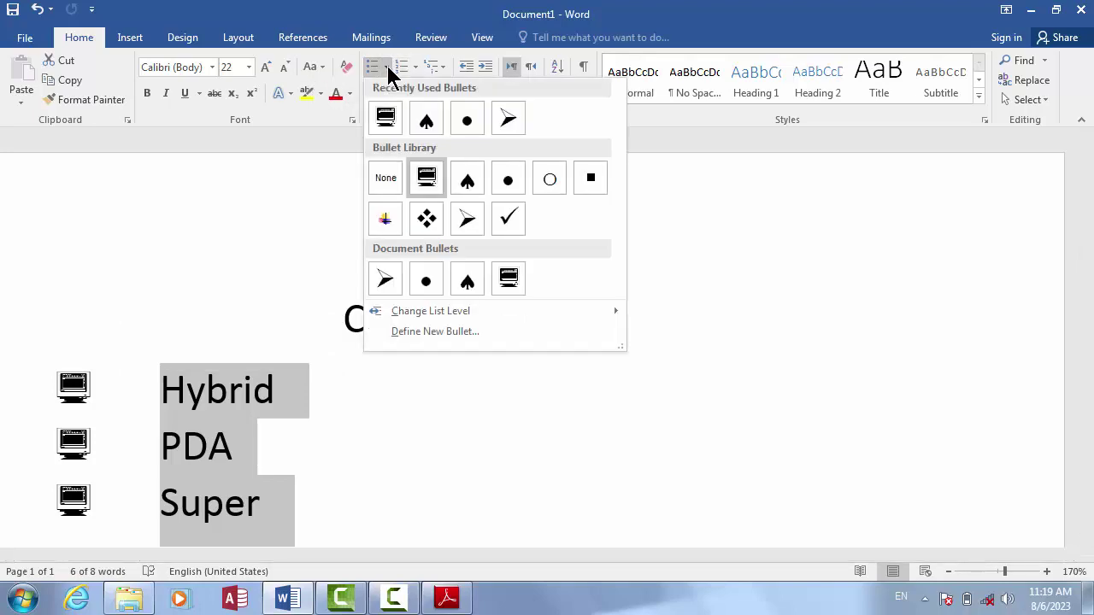
{"action": "left_click", "coordinate": [432, 329]}
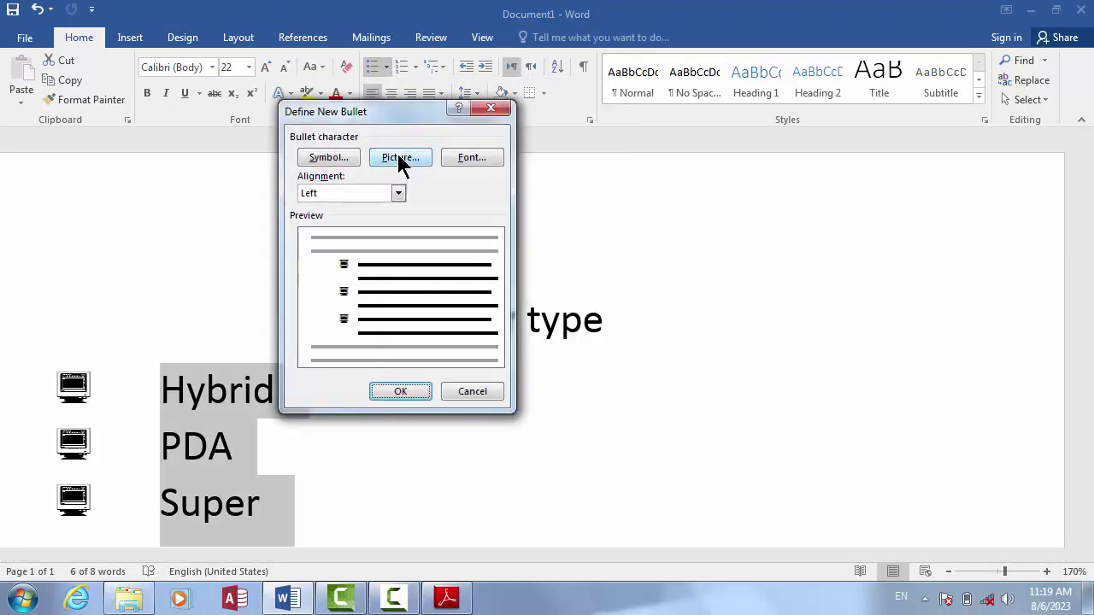
{"action": "left_click", "coordinate": [397, 155]}
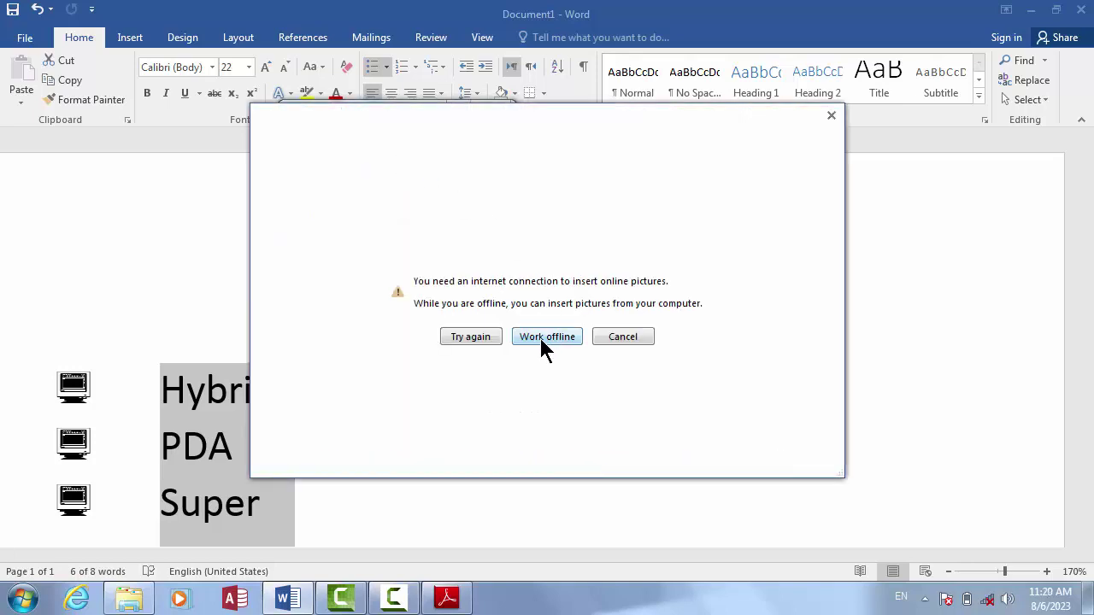
{"action": "left_click", "coordinate": [535, 340]}
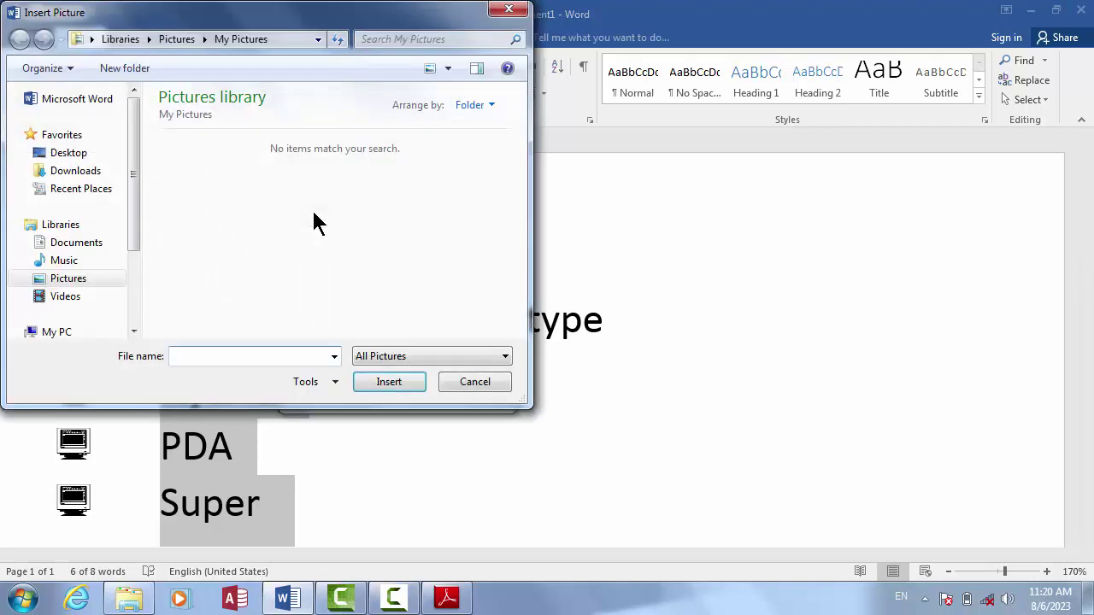
Step: Insert the Koala image from the Sample Pictures folder as the new bullet and apply it to the list items
{"action": "left_click", "coordinate": [89, 280]}
{"action": "left_click", "coordinate": [196, 195]}
{"action": "double_click", "coordinate": [197, 195]}
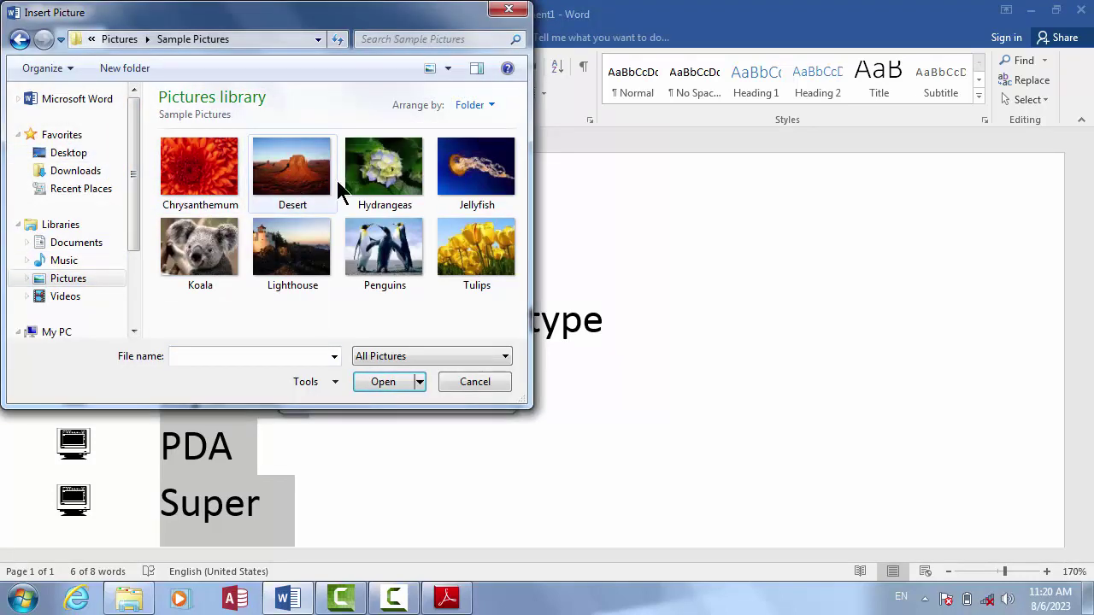
{"action": "left_click", "coordinate": [198, 255]}
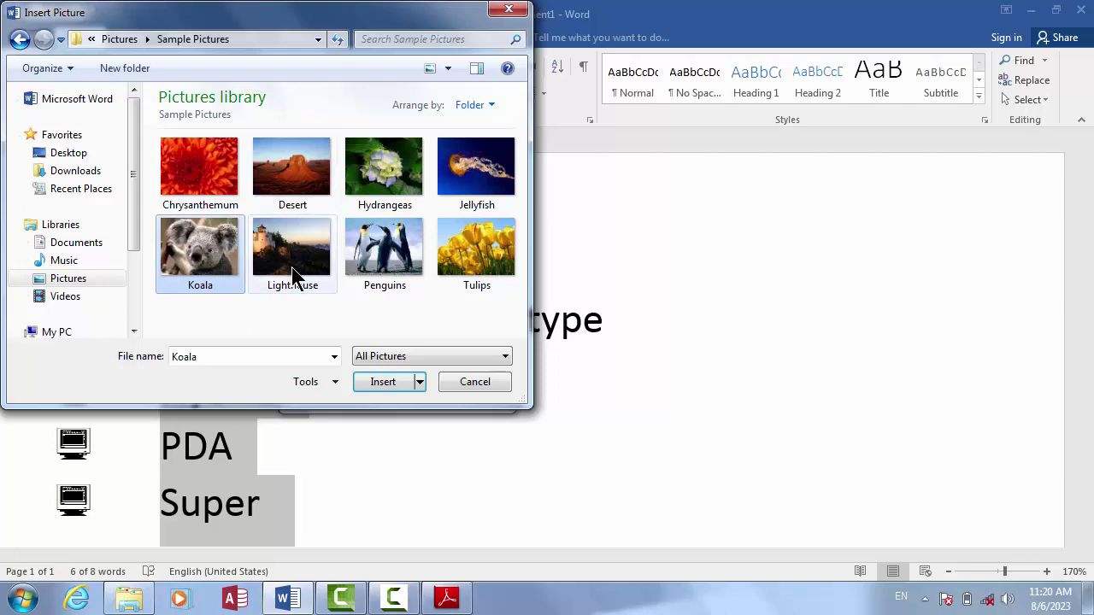
{"action": "left_click", "coordinate": [391, 383]}
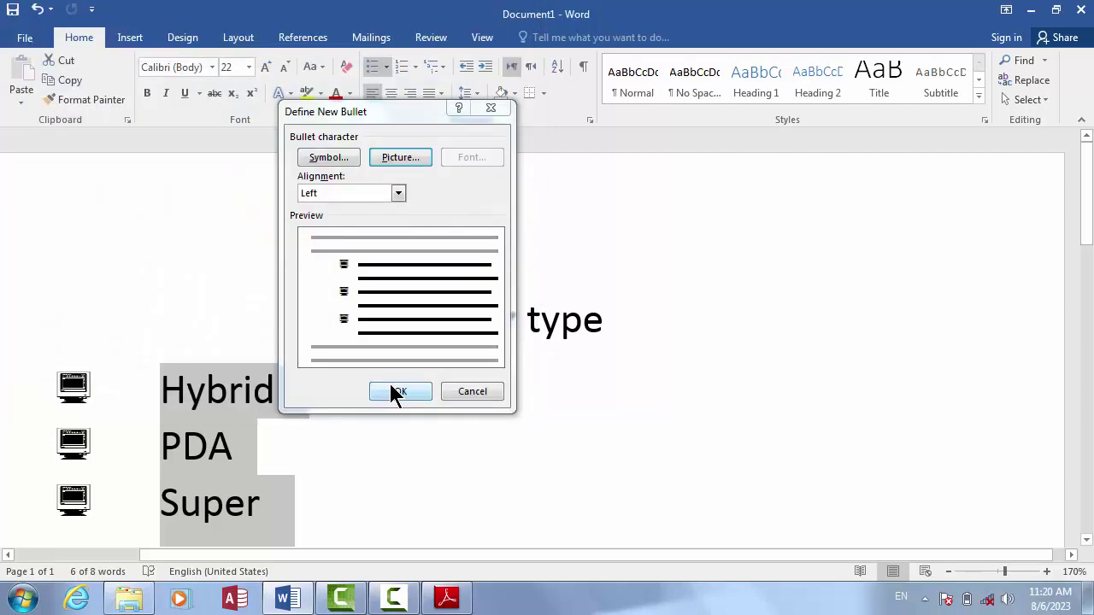
{"action": "left_click", "coordinate": [403, 389]}
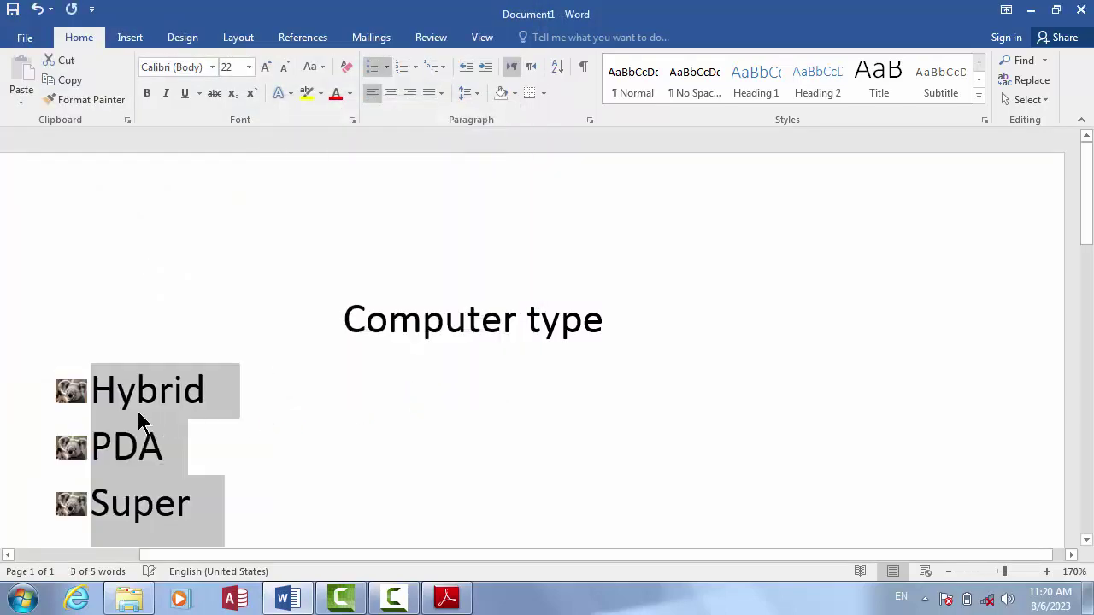
Step: Examine the picture bullets in the list under magnification
{"action": "key", "text": "super+plus"}
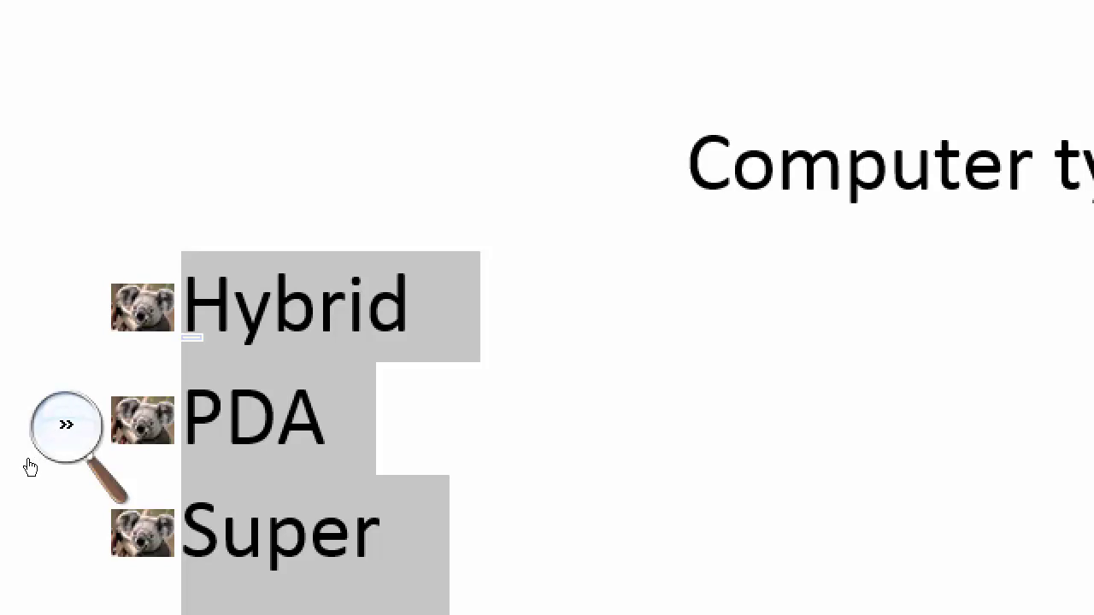
{"action": "left_click", "coordinate": [60, 453]}
{"action": "key", "text": "super+Escape"}
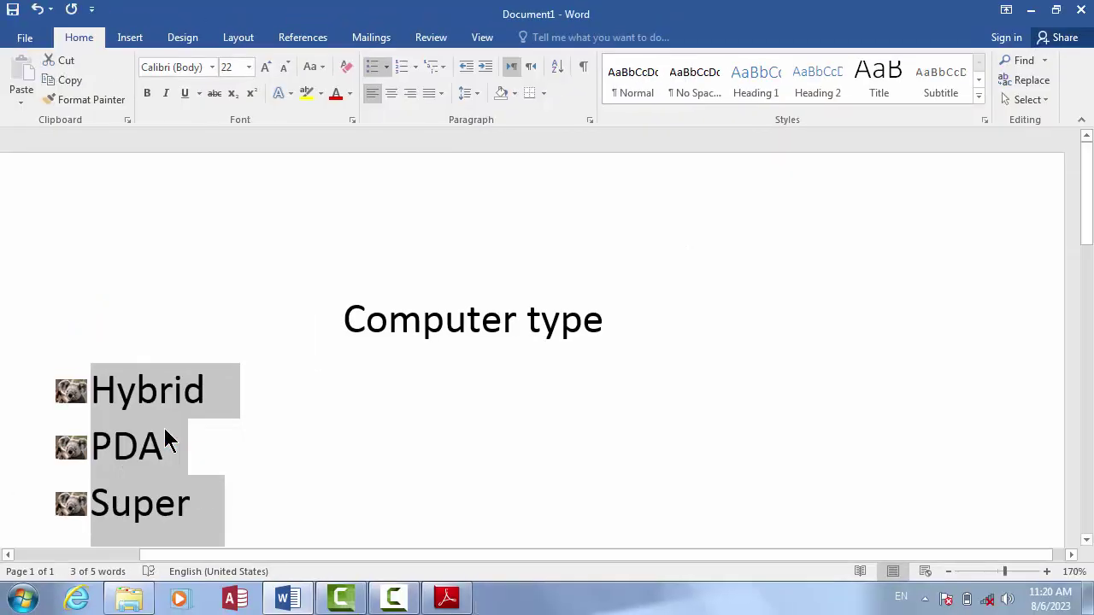
Step: End the bulleted list after Super, leave blank space below it and centre the new line
{"action": "left_click", "coordinate": [333, 489]}
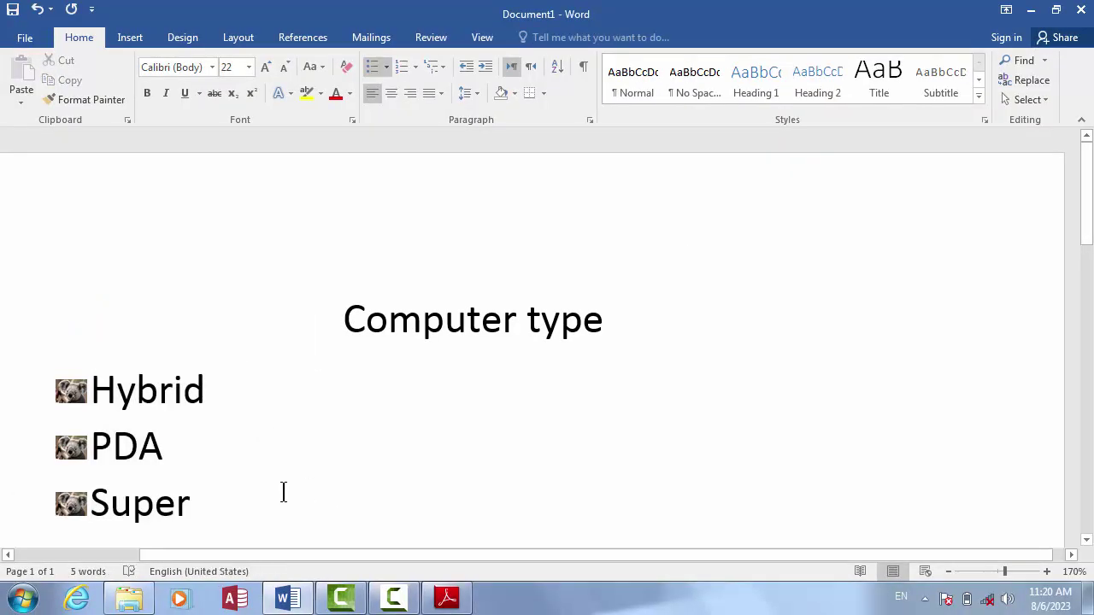
{"action": "key", "text": "Return"}
{"action": "key", "text": "Return"}
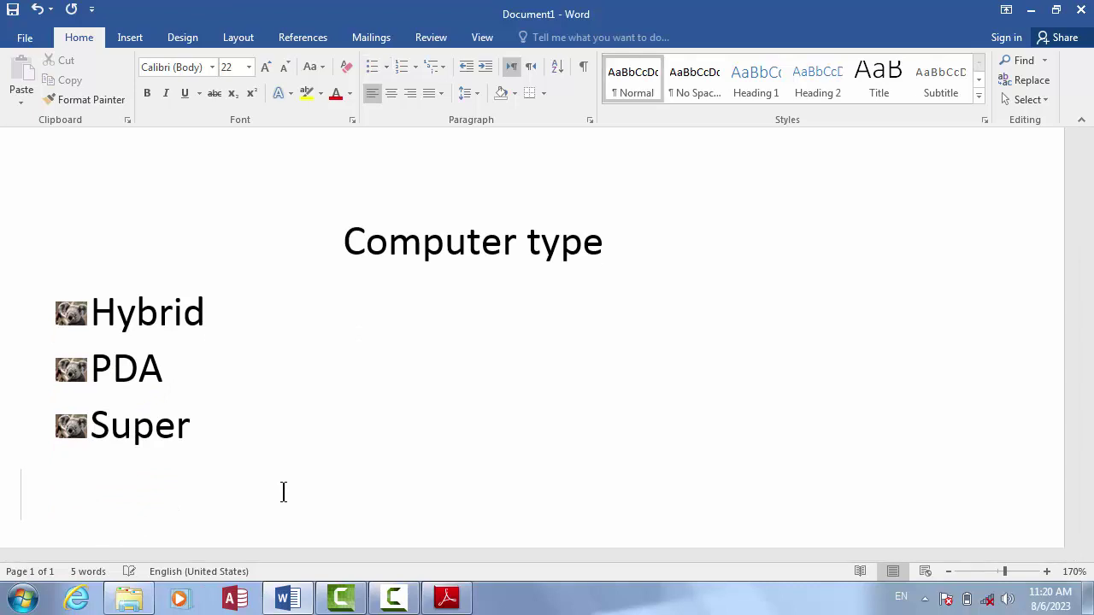
{"action": "key", "text": "Return"}
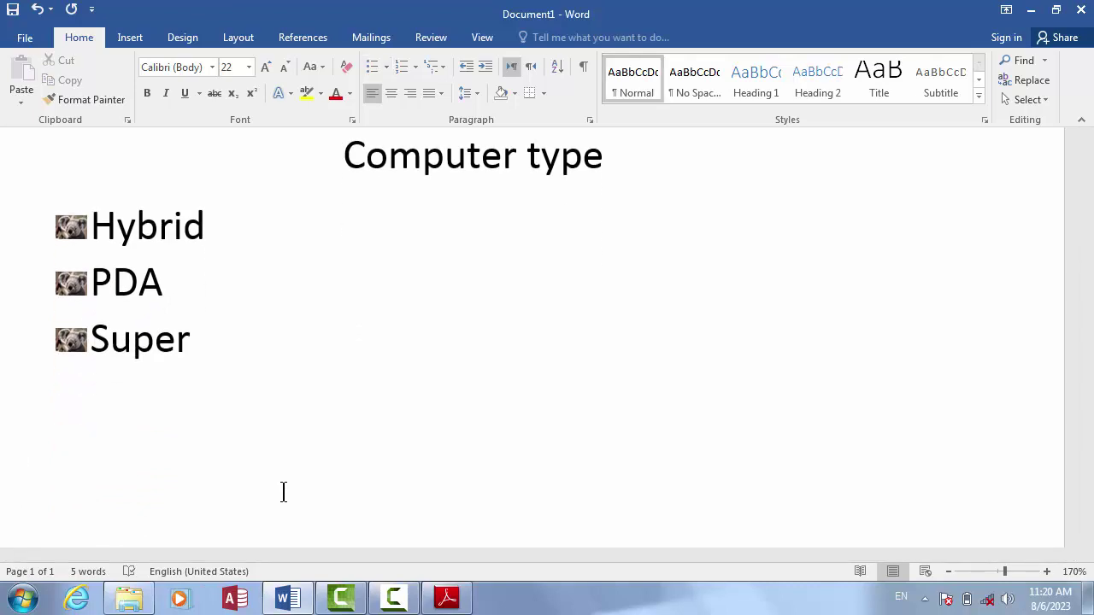
{"action": "key", "text": "ctrl+e"}
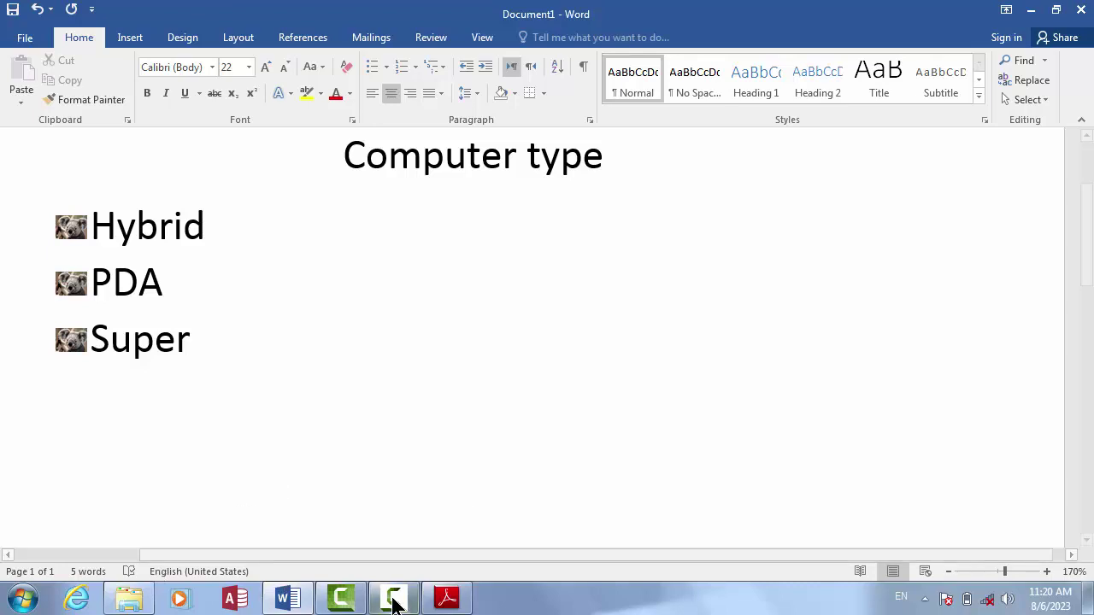
Step: Switch to Adobe Reader and review the numbered Paragraph commands in the MS-Word 2013 book, from Bullets to Decrease Index
{"action": "left_click", "coordinate": [442, 599]}
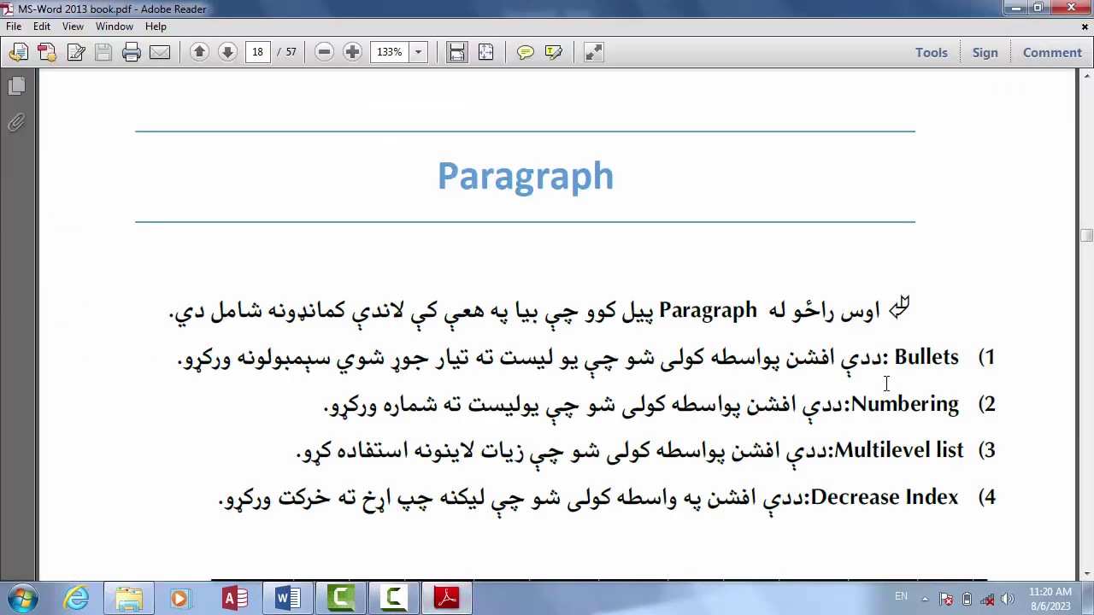
{"action": "left_click_drag", "start_coordinate": [996, 358], "coordinate": [978, 357]}
{"action": "double_click", "coordinate": [991, 404]}
{"action": "double_click", "coordinate": [991, 450]}
{"action": "left_click_drag", "start_coordinate": [811, 498], "coordinate": [958, 497]}
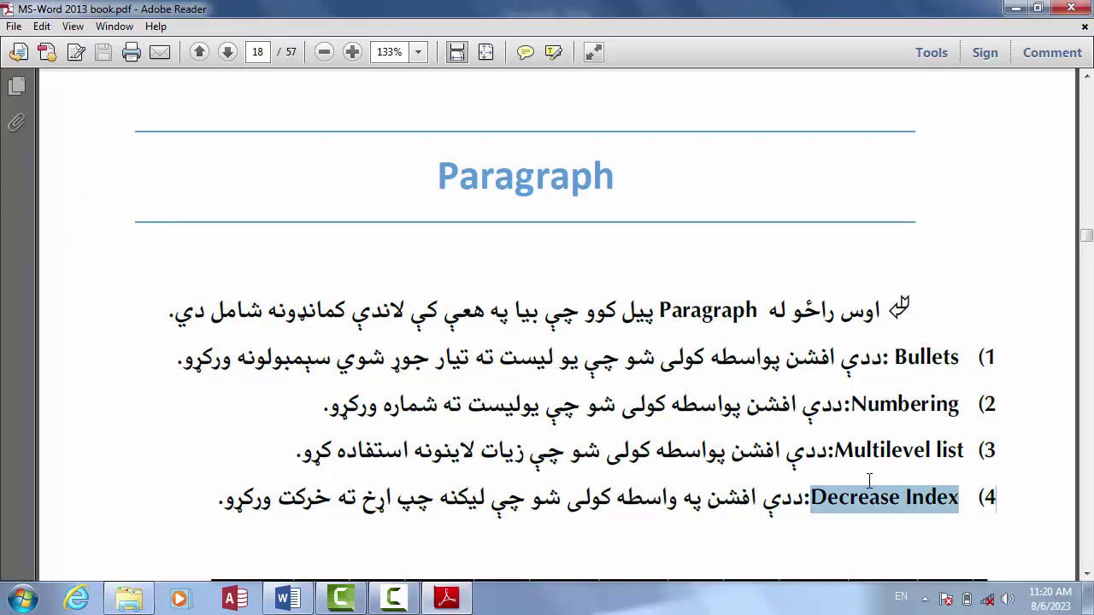
Step: Switch back to Word and enter the centred heading "Afghanistan province" below the bulleted list
{"action": "left_click", "coordinate": [287, 597]}
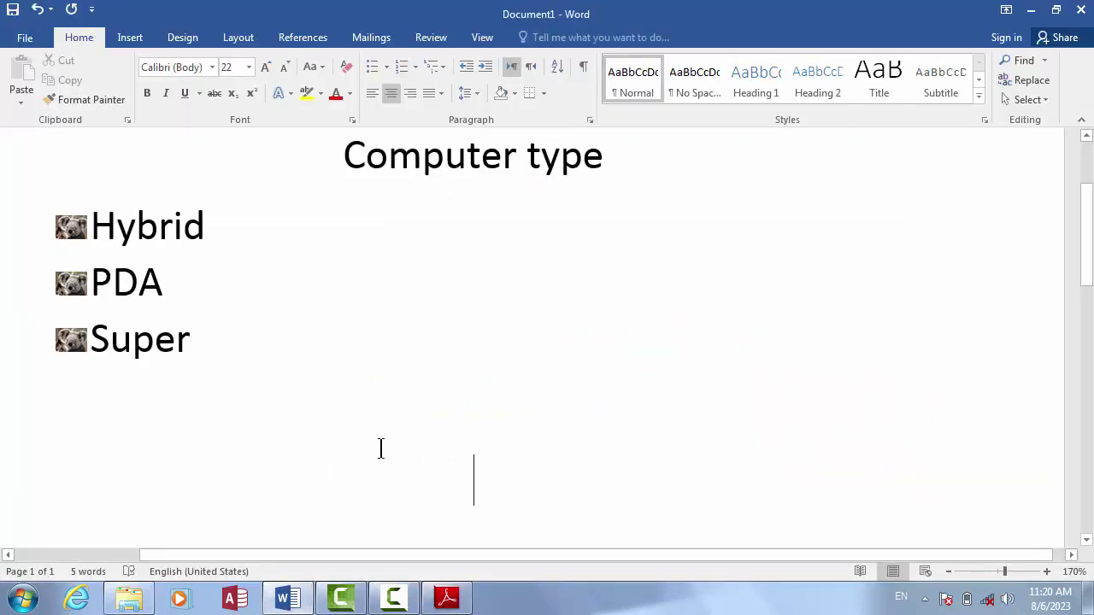
{"action": "key", "text": "ctrl+l"}
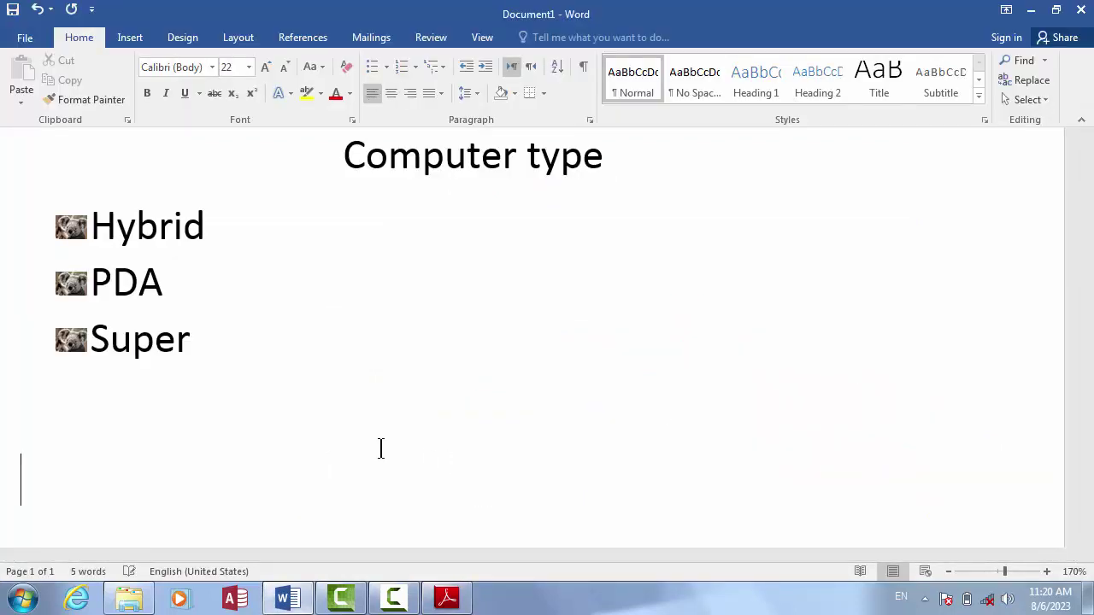
{"action": "key", "text": "ctrl+e"}
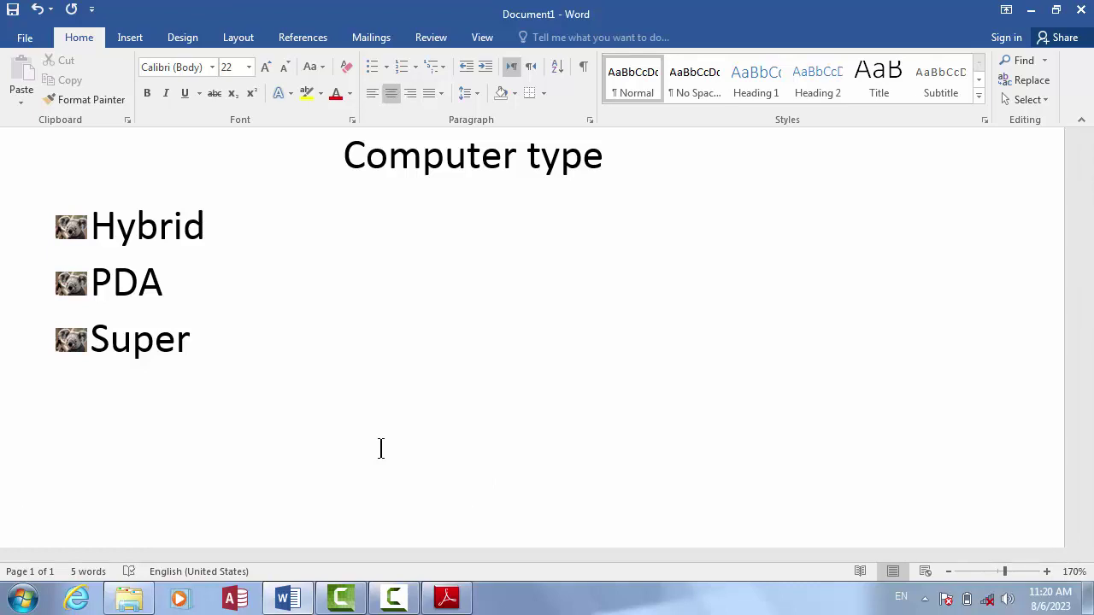
{"action": "type", "text": "afh"}
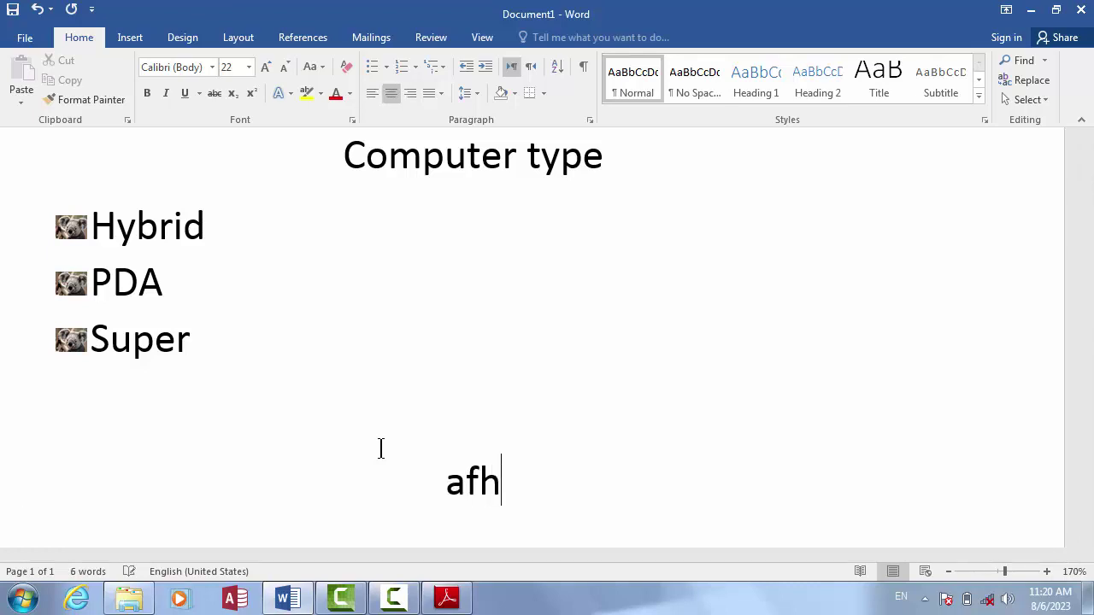
{"action": "key", "text": "BackSpace"}
{"action": "type", "text": "ghns"}
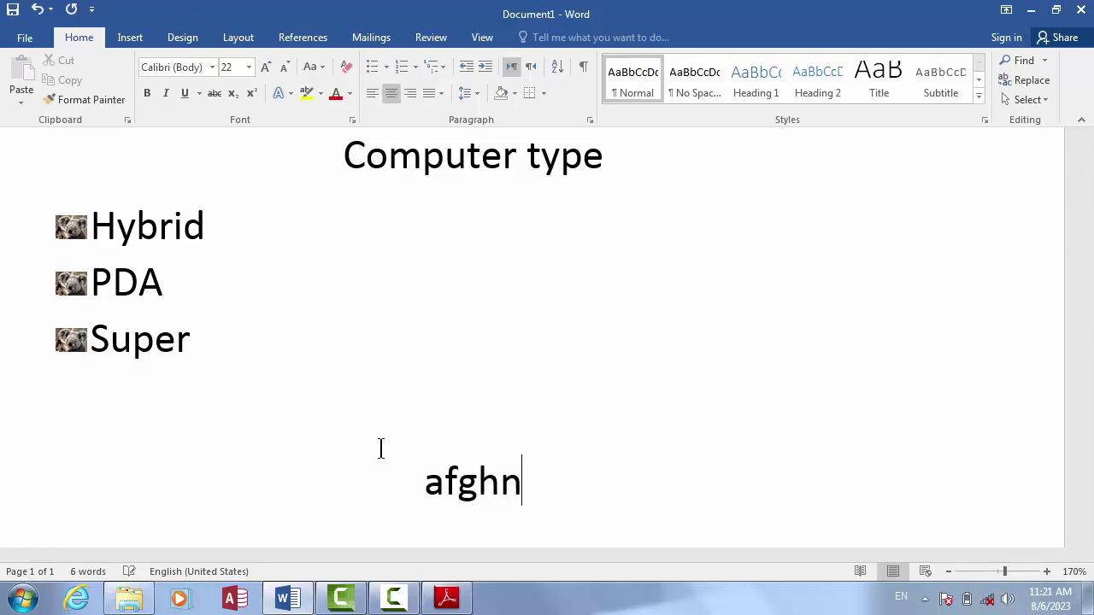
{"action": "key", "text": "BackSpace"}
{"action": "key", "text": "BackSpace"}
{"action": "type", "text": "anista"}
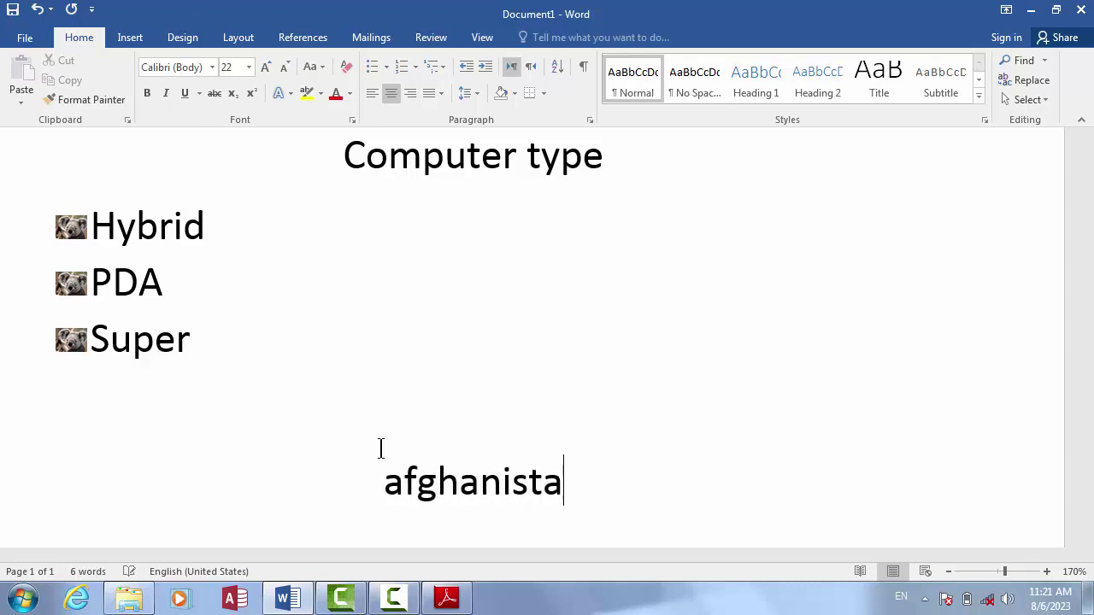
{"action": "type", "text": "bn"}
{"action": "key", "text": "BackSpace"}
{"action": "key", "text": "BackSpace"}
{"action": "type", "text": "n"}
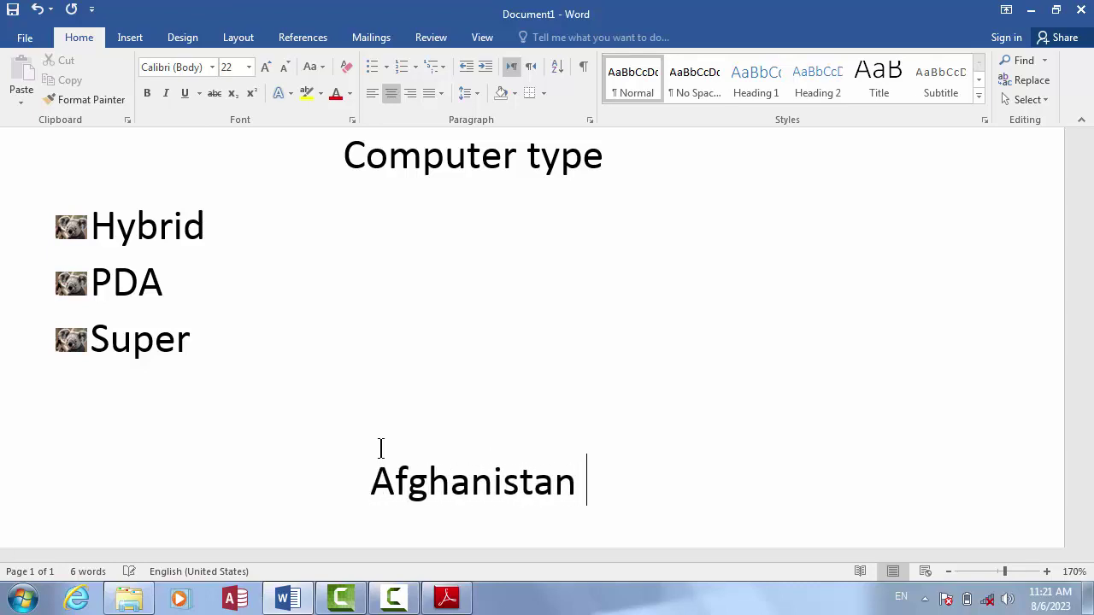
{"action": "type", "text": " province"}
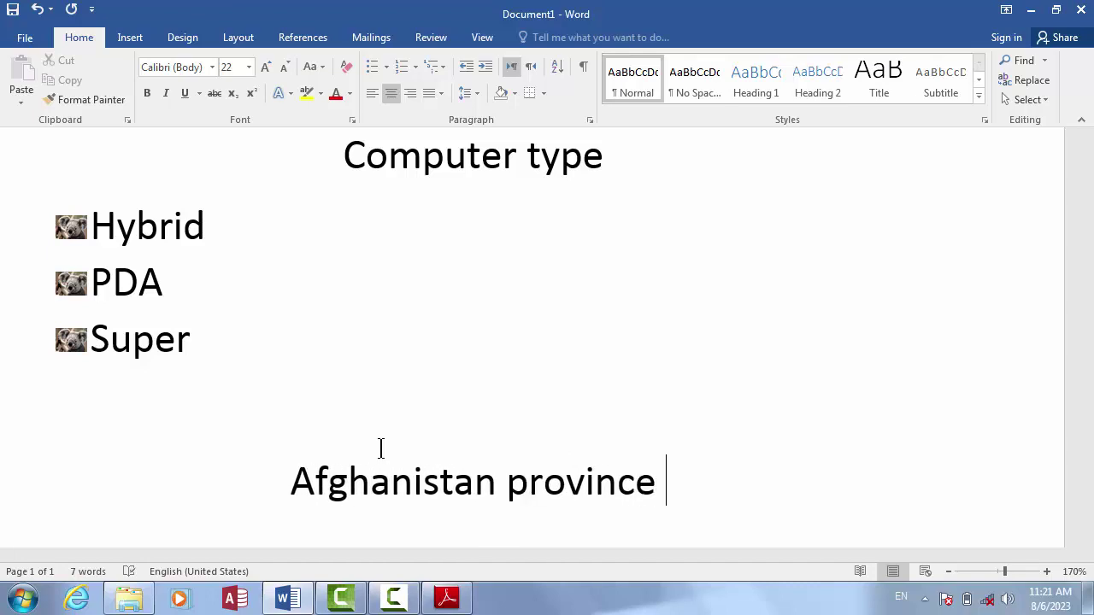
Step: Start a left-aligned line below the Afghanistan province heading and enter the number 1 as plain text
{"action": "key", "text": "Return"}
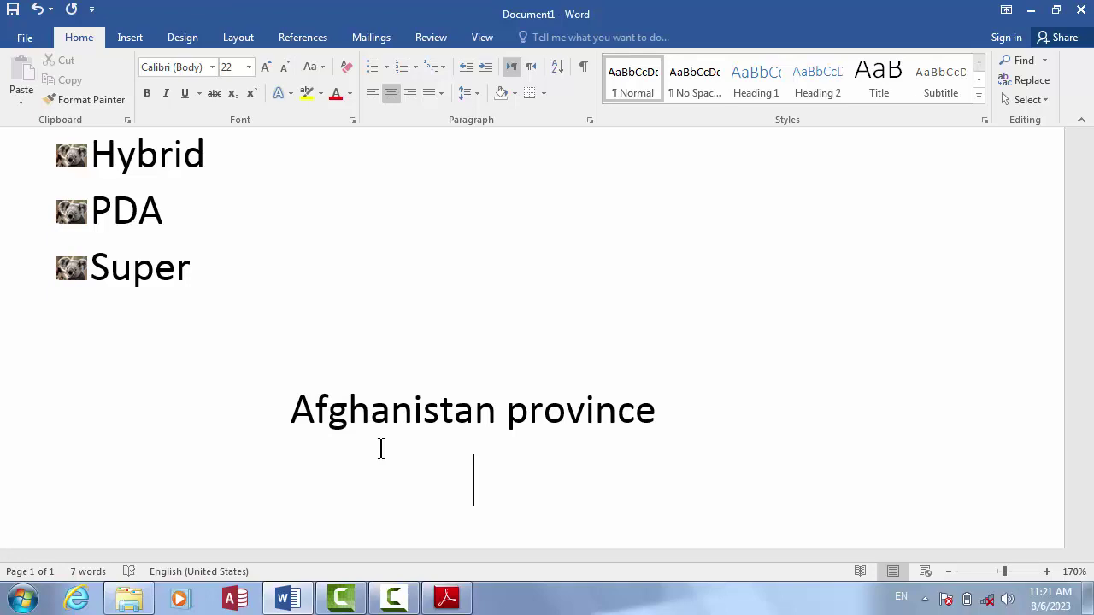
{"action": "key", "text": "ctrl+l"}
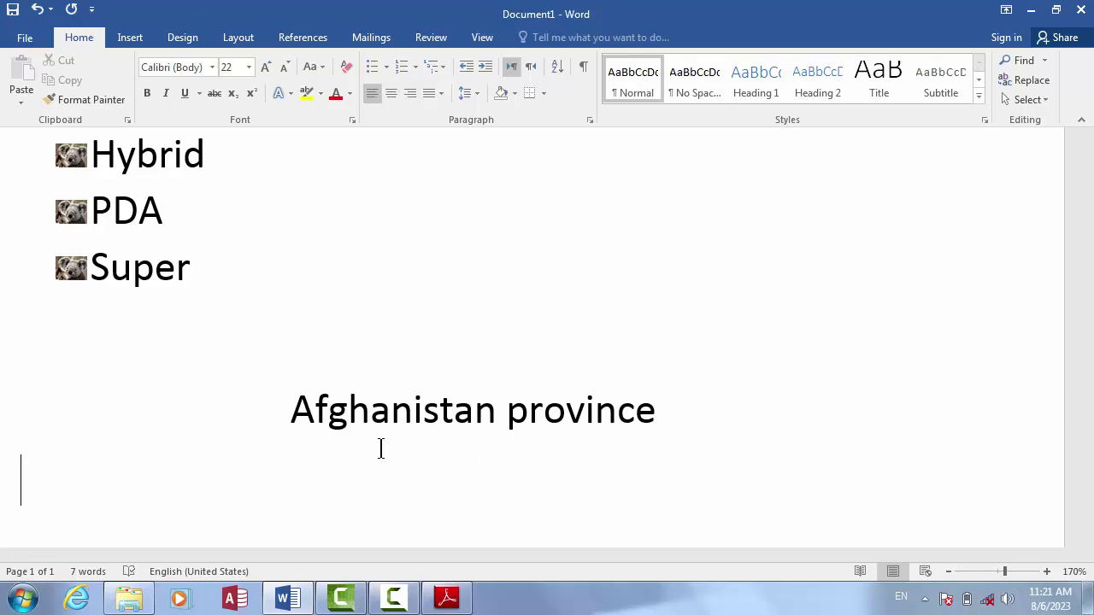
{"action": "type", "text": "khot"}
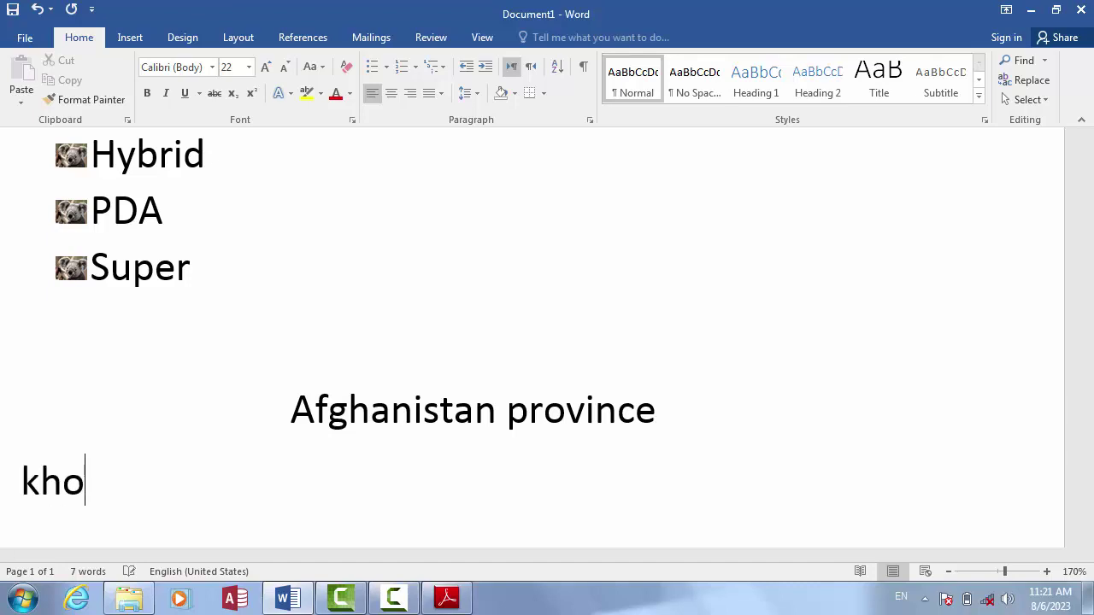
{"action": "key", "text": "BackSpace"}
{"action": "key", "text": "BackSpace"}
{"action": "key", "text": "BackSpace"}
{"action": "key", "text": "BackSpace"}
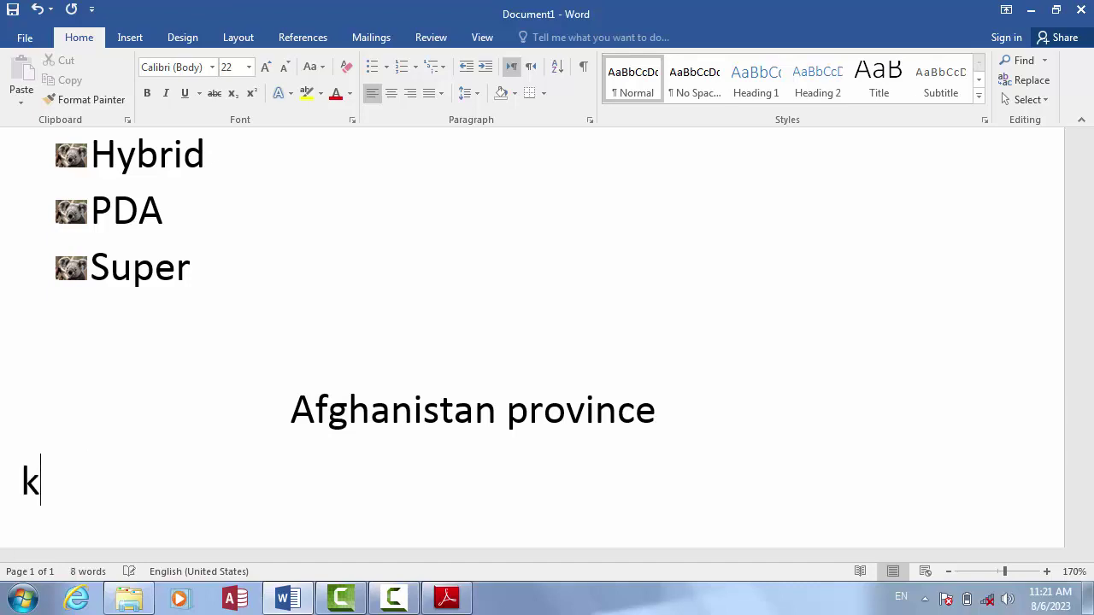
{"action": "type", "text": "1"}
{"action": "type", "text": "khoart"}
{"action": "key", "text": "BackSpace"}
{"action": "key", "text": "BackSpace"}
{"action": "key", "text": "BackSpace"}
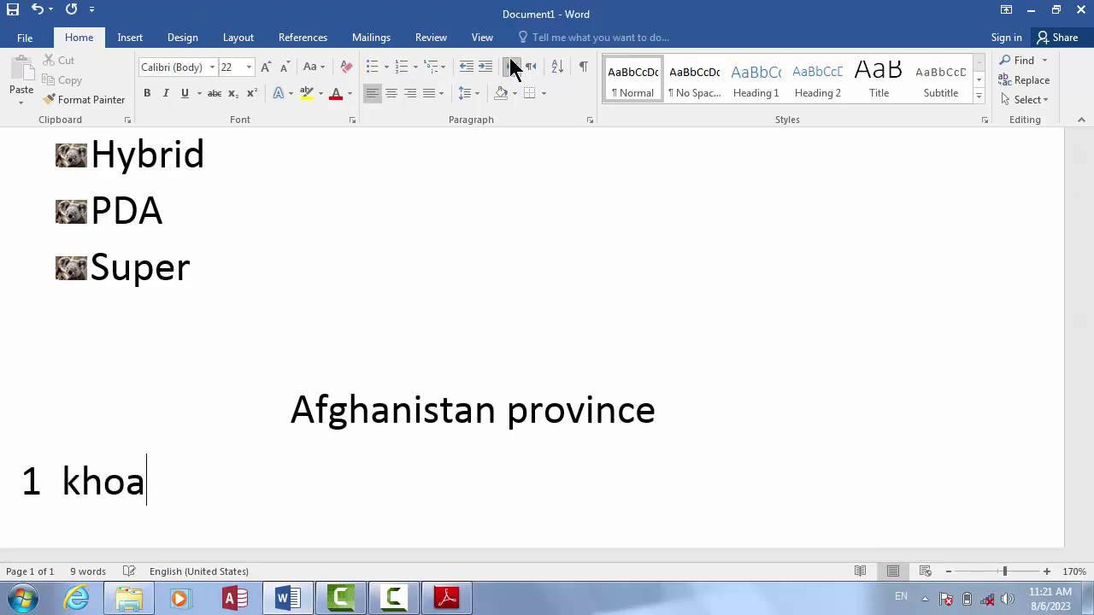
{"action": "type", "text": "st"}
{"action": "key", "text": "BackSpace"}
{"action": "key", "text": "BackSpace"}
{"action": "key", "text": "BackSpace"}
{"action": "key", "text": "BackSpace"}
{"action": "key", "text": "BackSpace"}
{"action": "key", "text": "BackSpace"}
{"action": "key", "text": "BackSpace"}
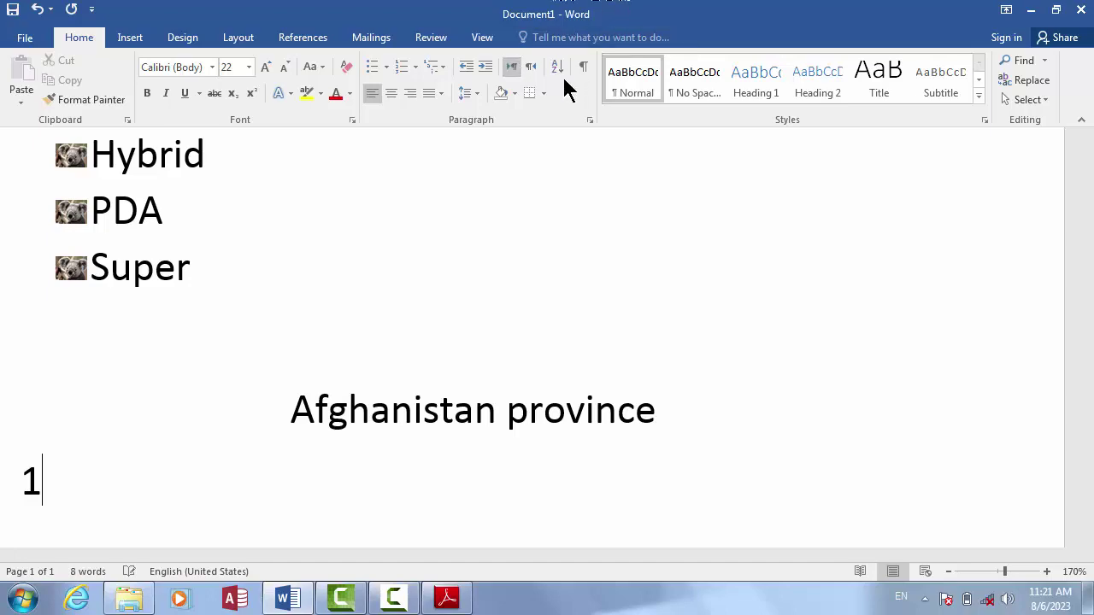
Step: Examine the formats in the Numbering Library under magnification and leave it without applying one
{"action": "key", "text": "super+plus"}
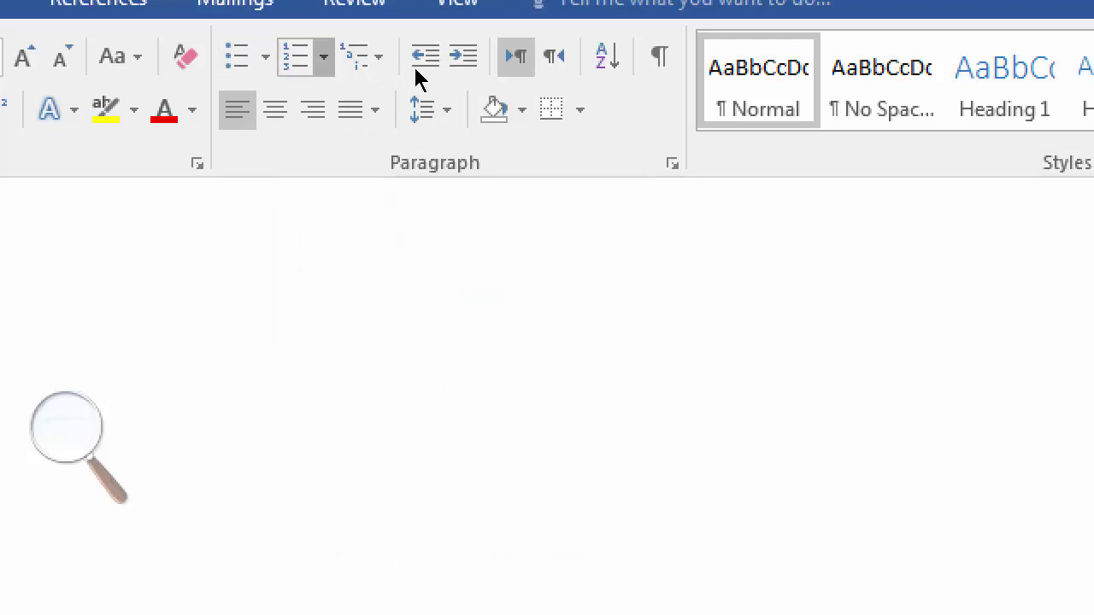
{"action": "left_click", "coordinate": [324, 57]}
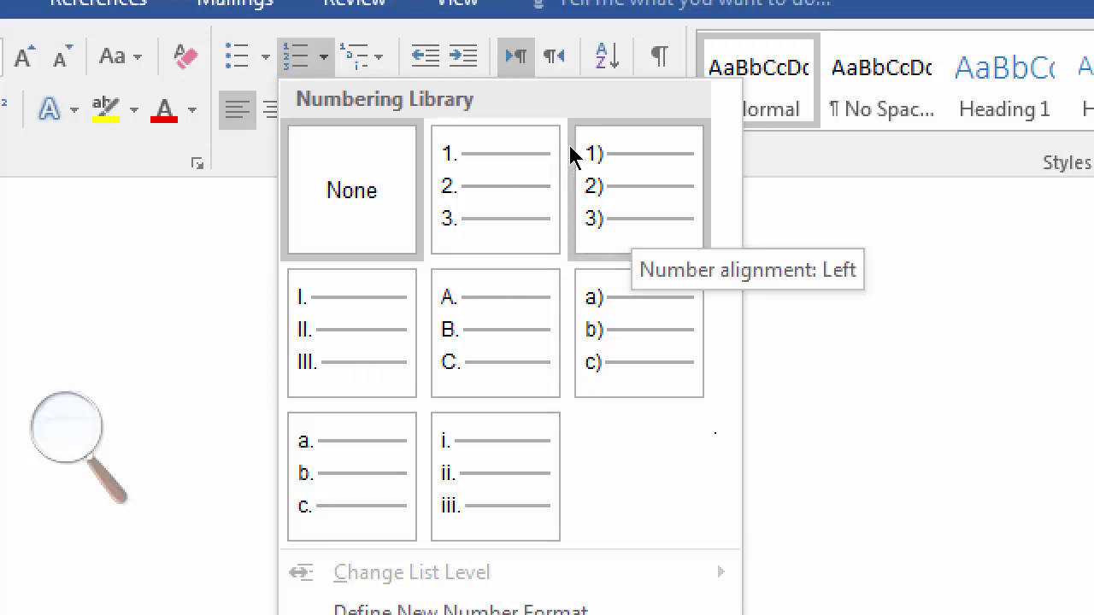
{"action": "left_click", "coordinate": [288, 250]}
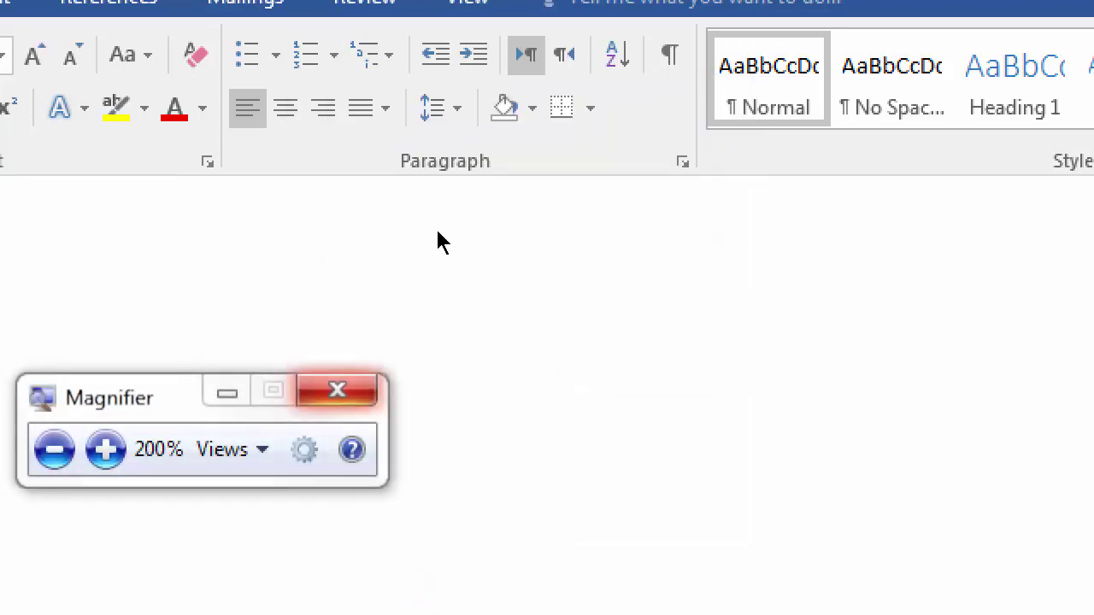
{"action": "key", "text": "super+Escape"}
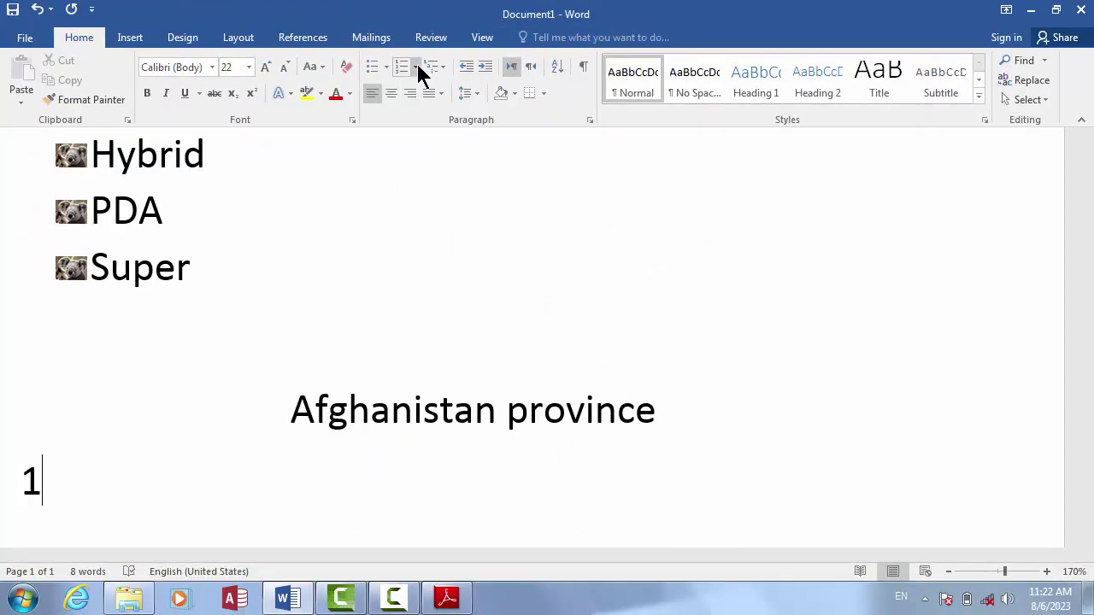
Step: Apply the 1) 2) 3) numbering format to the line below the Afghanistan province heading and replace its text with Khost
{"action": "left_click", "coordinate": [416, 65]}
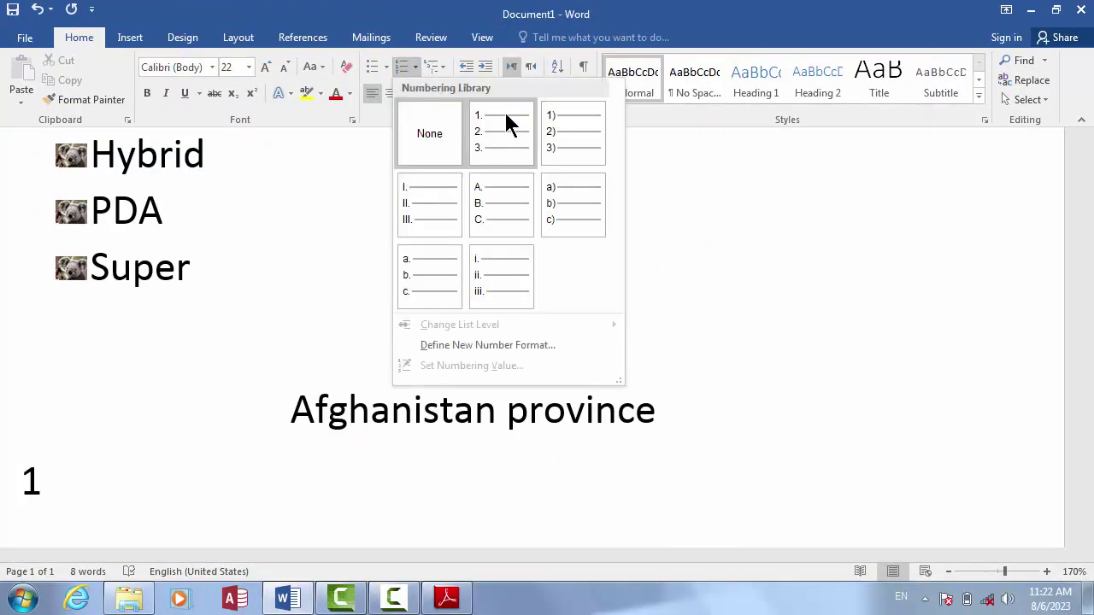
{"action": "left_click", "coordinate": [569, 145]}
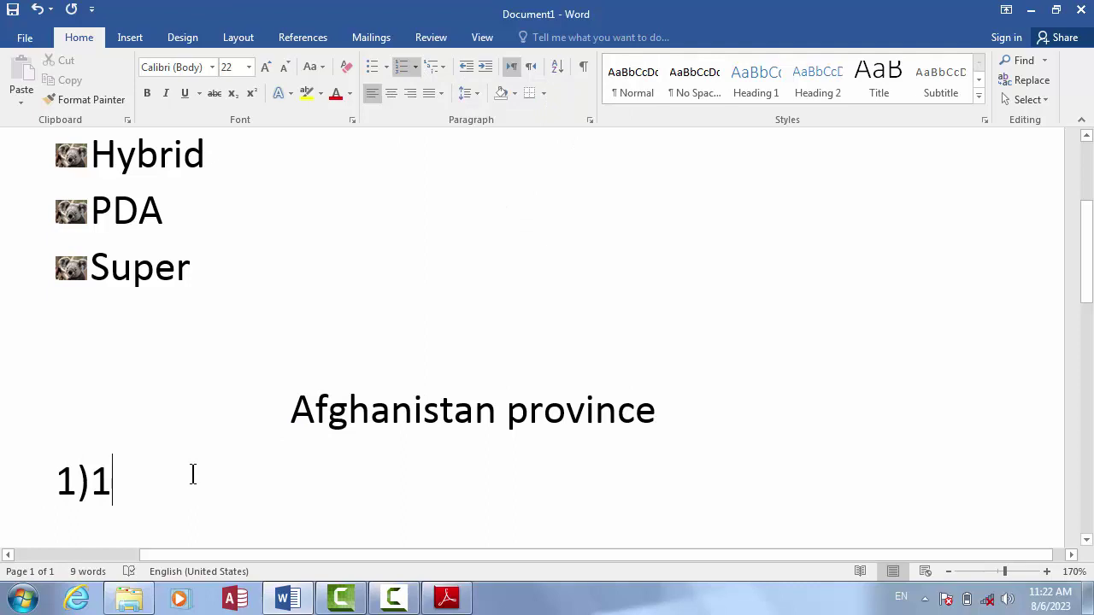
{"action": "key", "text": "BackSpace"}
{"action": "type", "text": "khosty"}
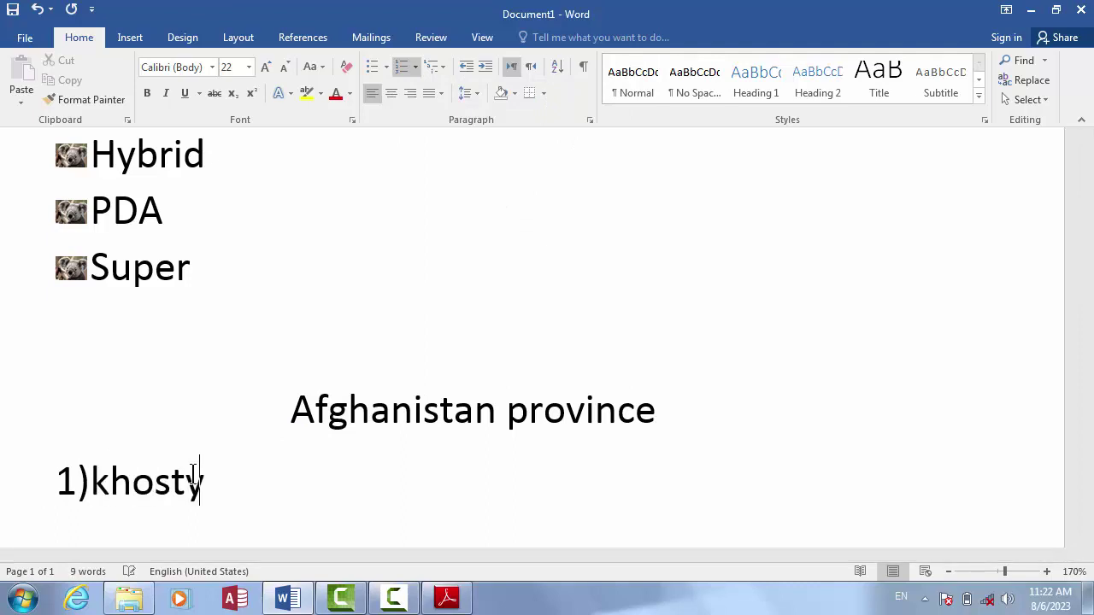
{"action": "key", "text": "BackSpace"}
{"action": "key", "text": "Return"}
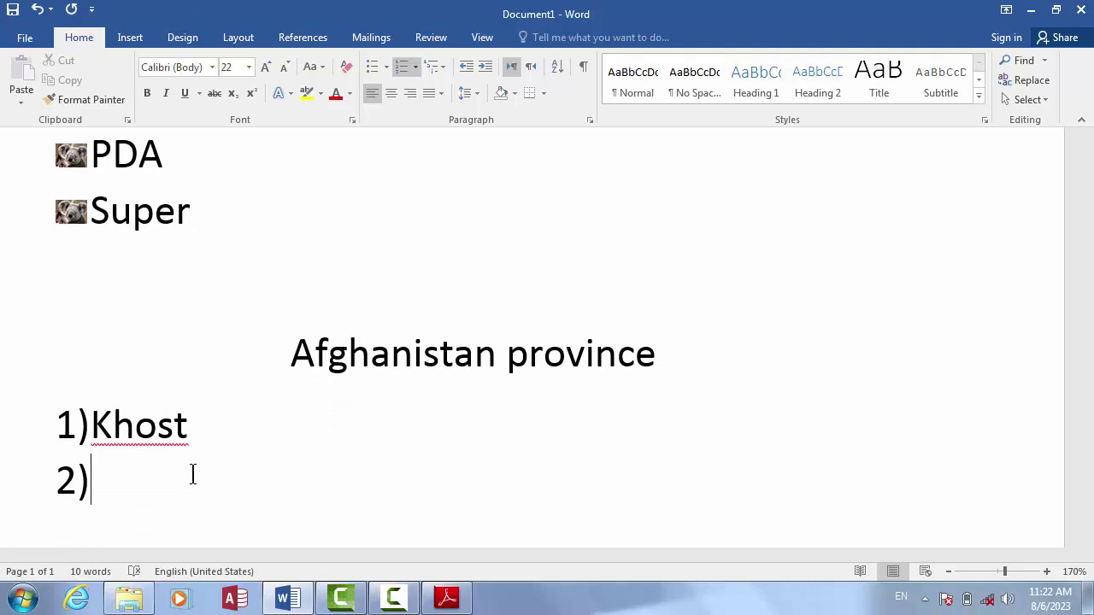
Step: Add Kabul and Fara as the next items of the numbered province list
{"action": "type", "text": "kabul"}
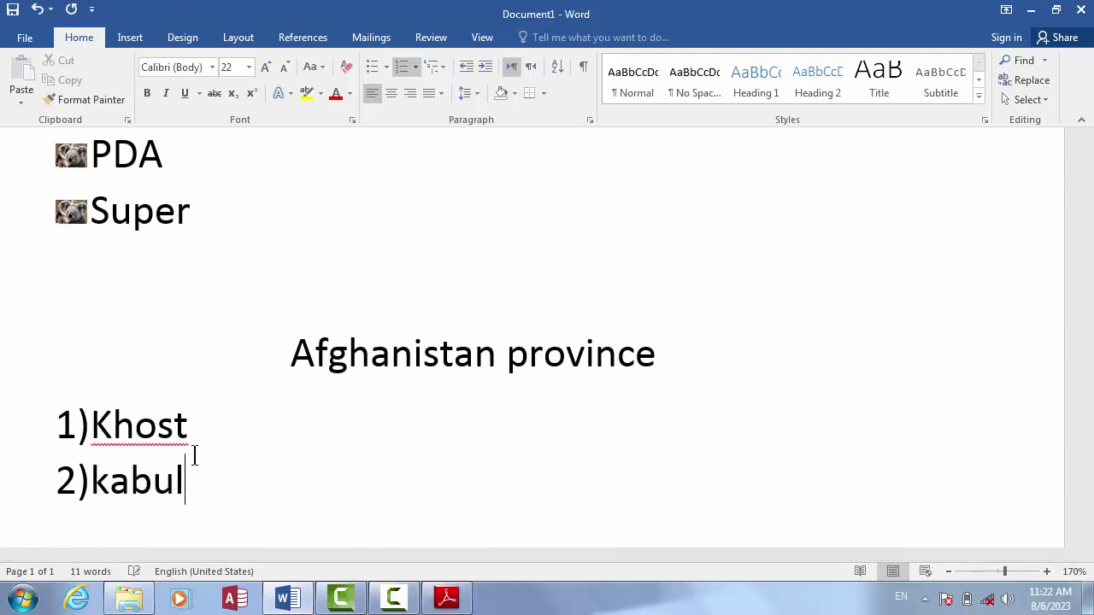
{"action": "key", "text": "Return"}
{"action": "type", "text": "f"}
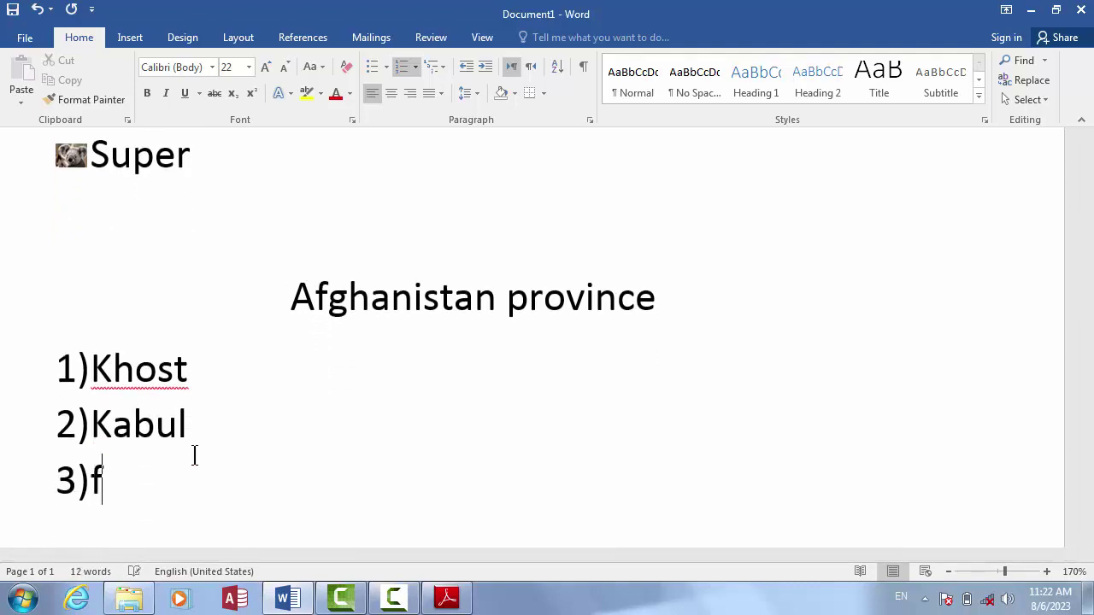
{"action": "type", "text": "ara"}
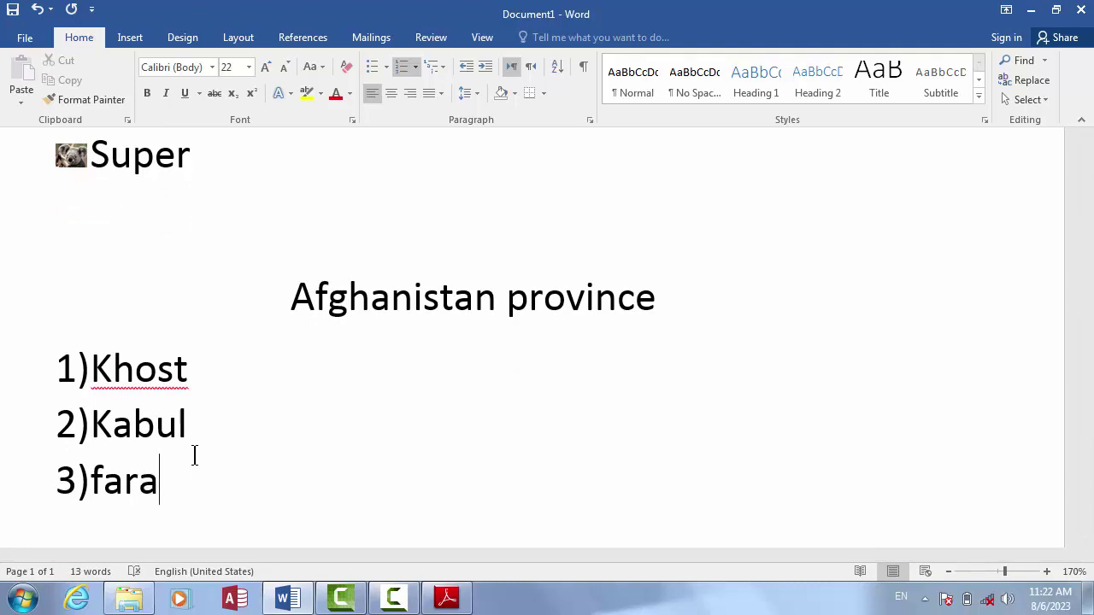
{"action": "key", "text": "Return"}
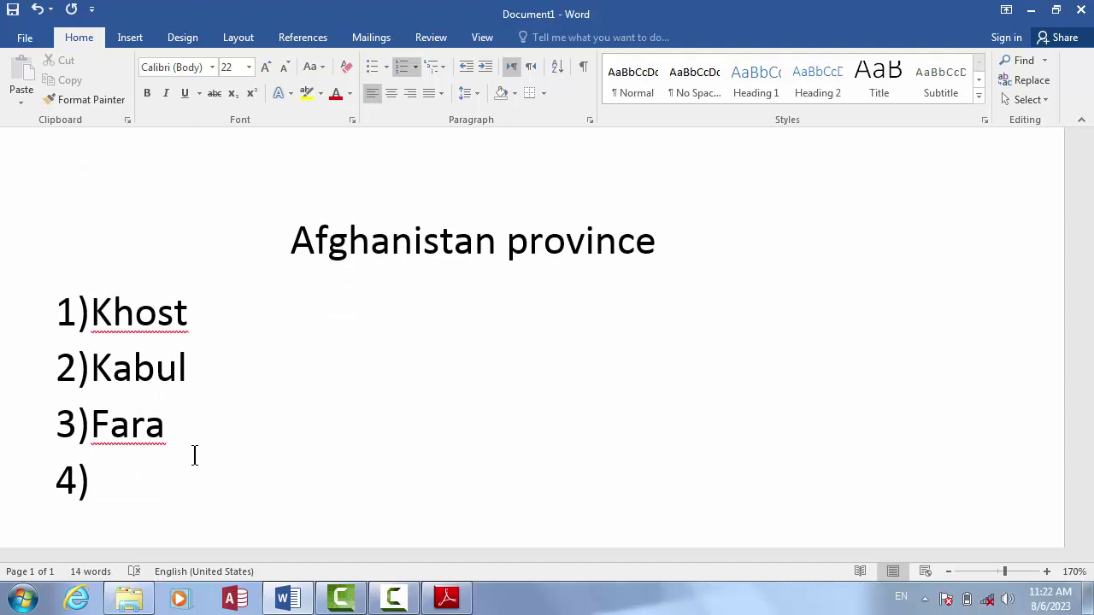
Step: End the numbered list after Fara by removing the empty fourth item, and centre the blank line below it
{"action": "key", "text": "BackSpace"}
{"action": "key", "text": "BackSpace"}
{"action": "key", "text": "BackSpace"}
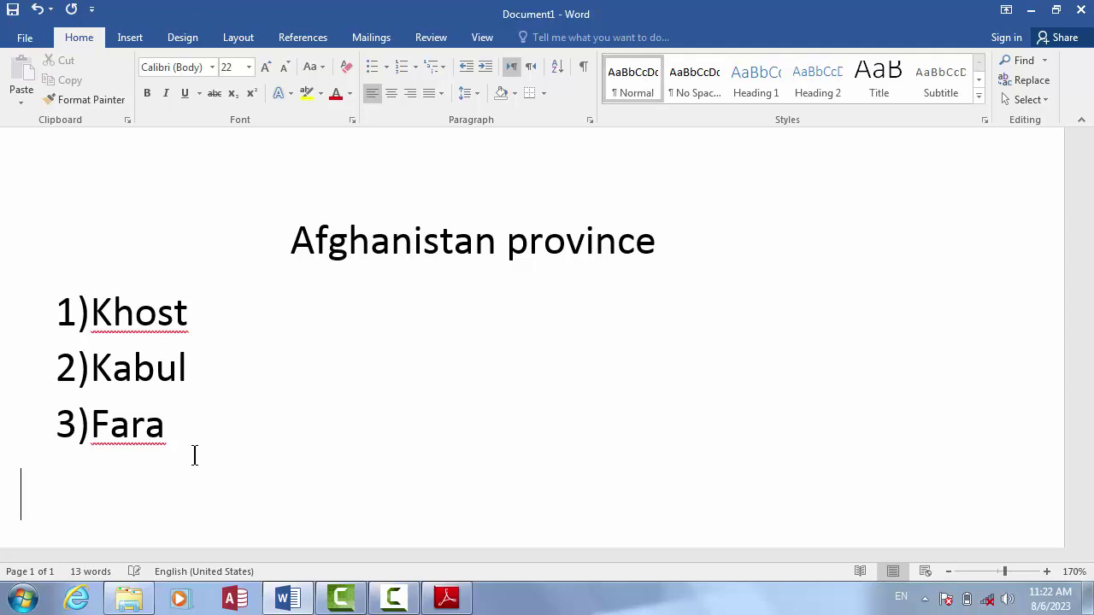
{"action": "key", "text": "BackSpace"}
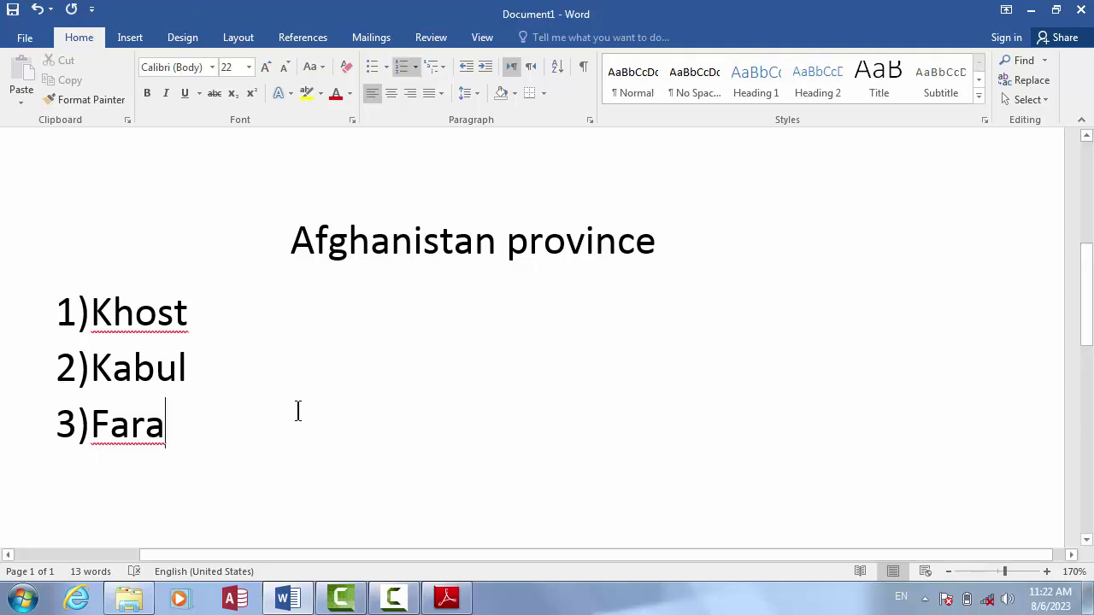
{"action": "key", "text": "Return"}
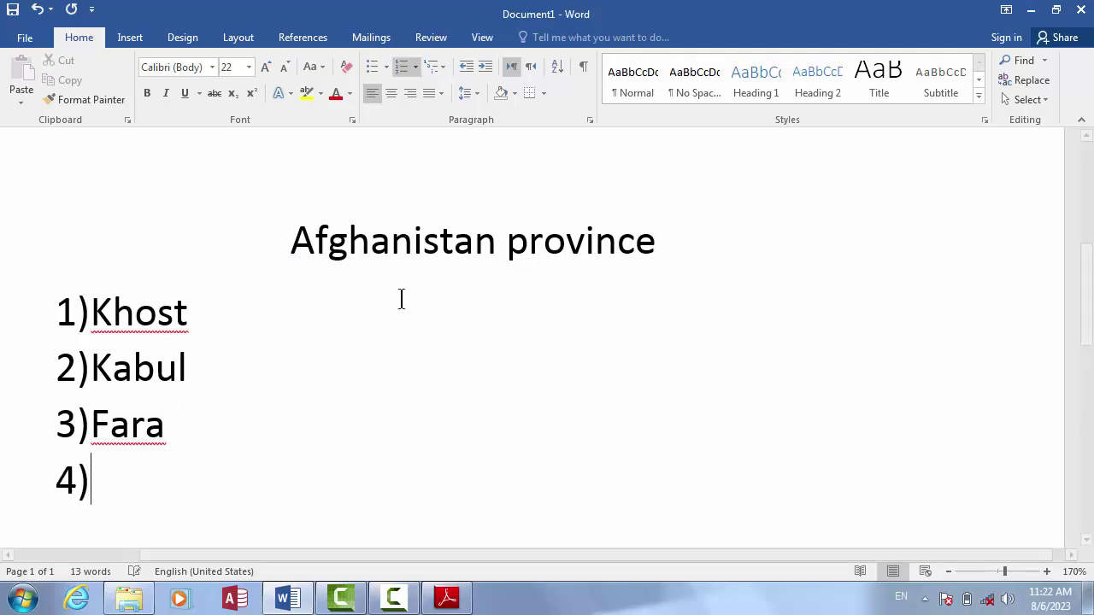
{"action": "key", "text": "BackSpace"}
{"action": "key", "text": "BackSpace"}
{"action": "key", "text": "ctrl+e"}
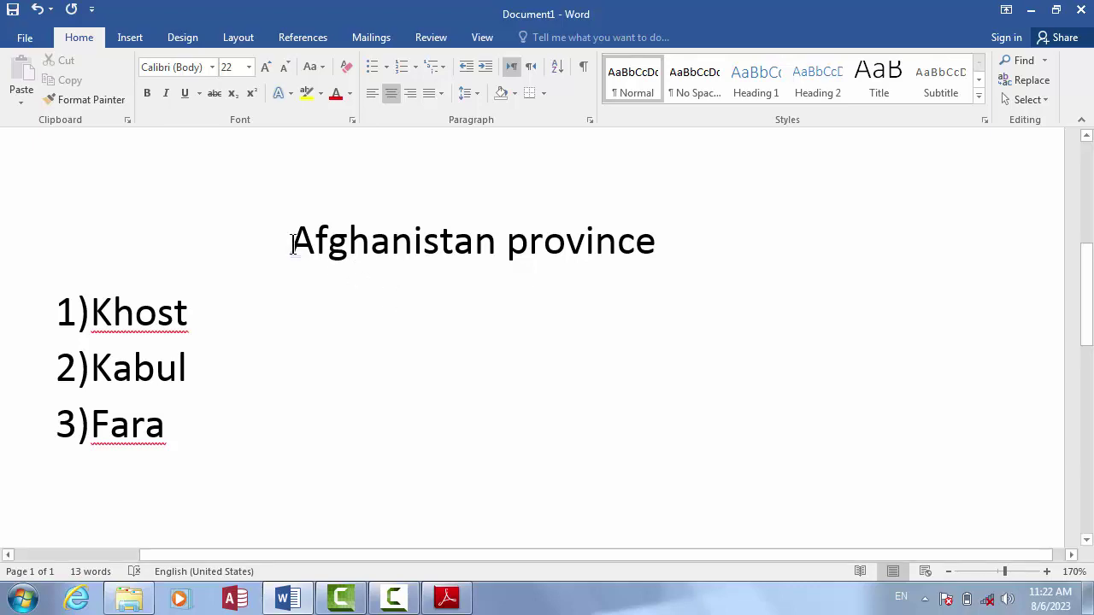
Step: Turn on the screen magnifier and look over the available number formats without applying one
{"action": "key", "text": "super+plus"}
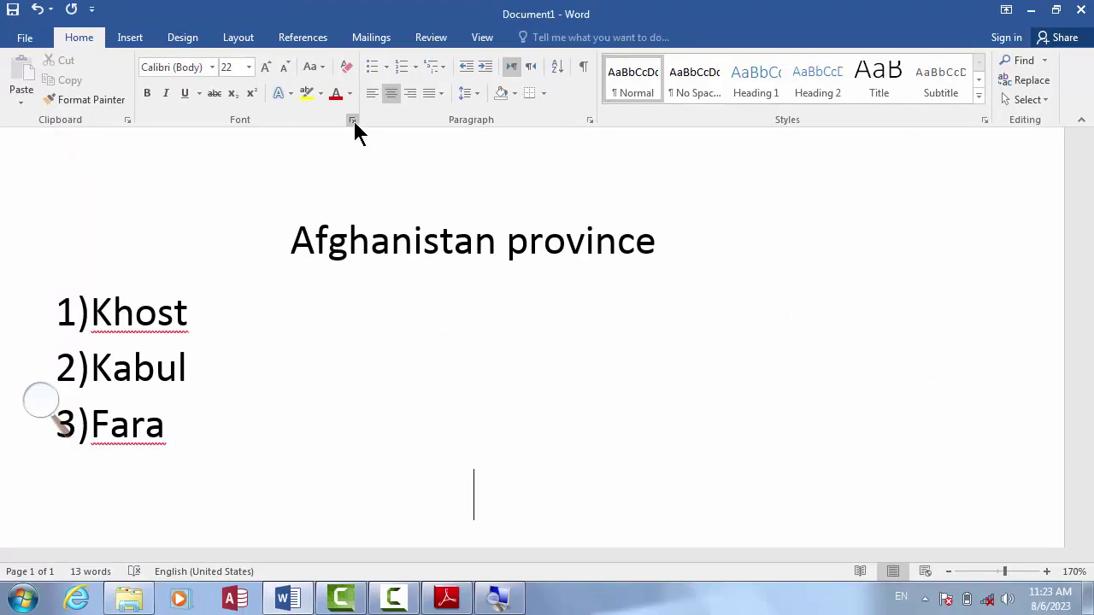
{"action": "left_click", "coordinate": [416, 67]}
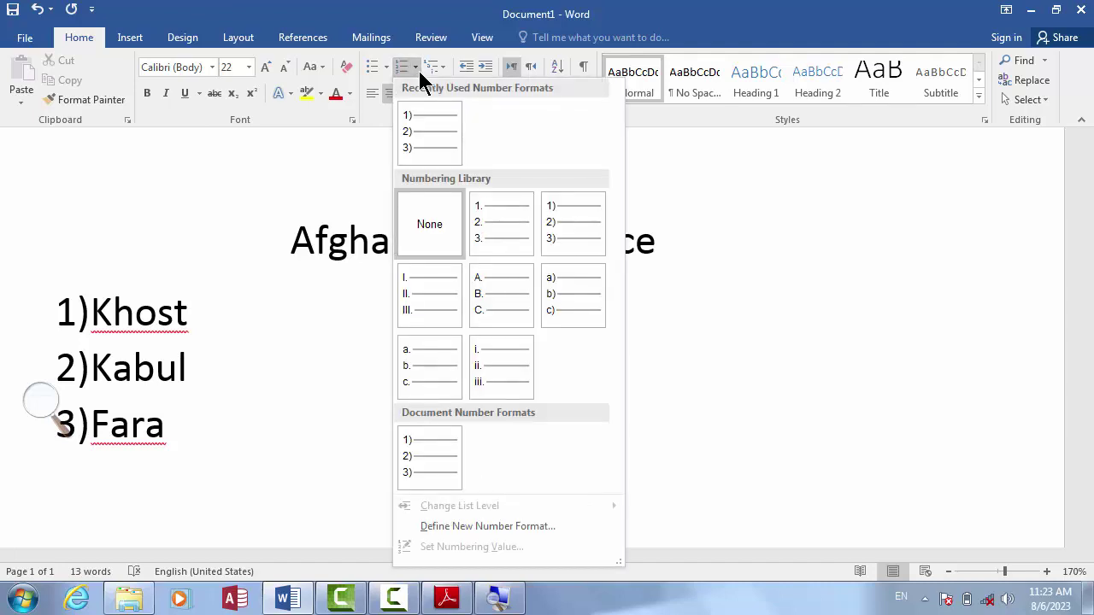
{"action": "left_click", "coordinate": [250, 464]}
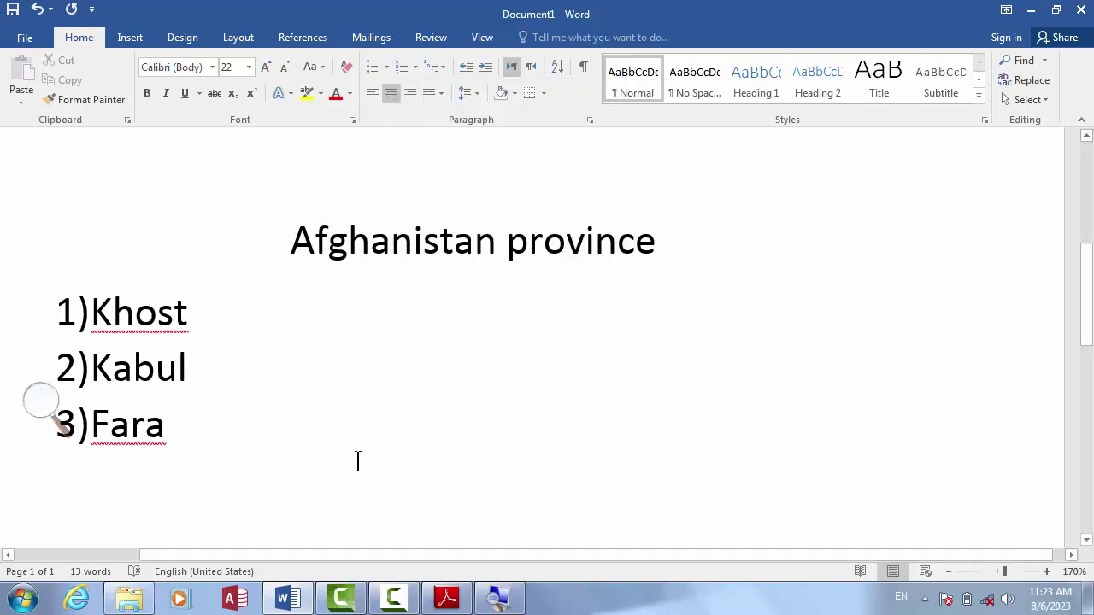
Step: Switch the input language to Pashto and enter the centred heading "سوالونه" below the province list
{"action": "left_click", "coordinate": [901, 596]}
{"action": "left_click", "coordinate": [940, 553]}
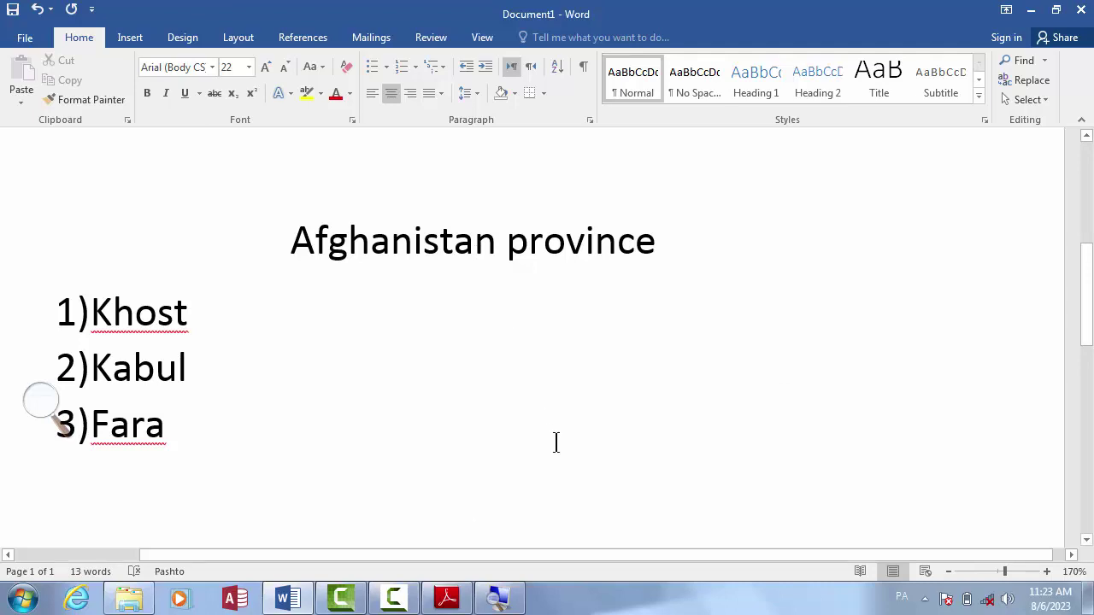
{"action": "type", "text": "سوالونه"}
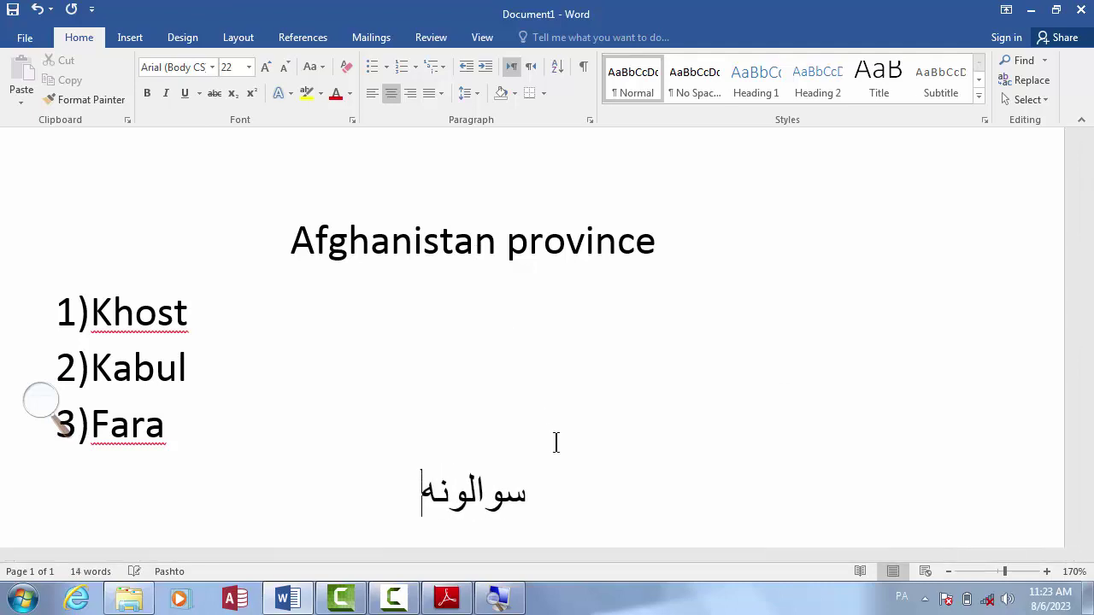
Step: Start a right-aligned line below the سوالونه heading and reduce its font size to 14
{"action": "key", "text": "Return"}
{"action": "key", "text": "ctrl+r"}
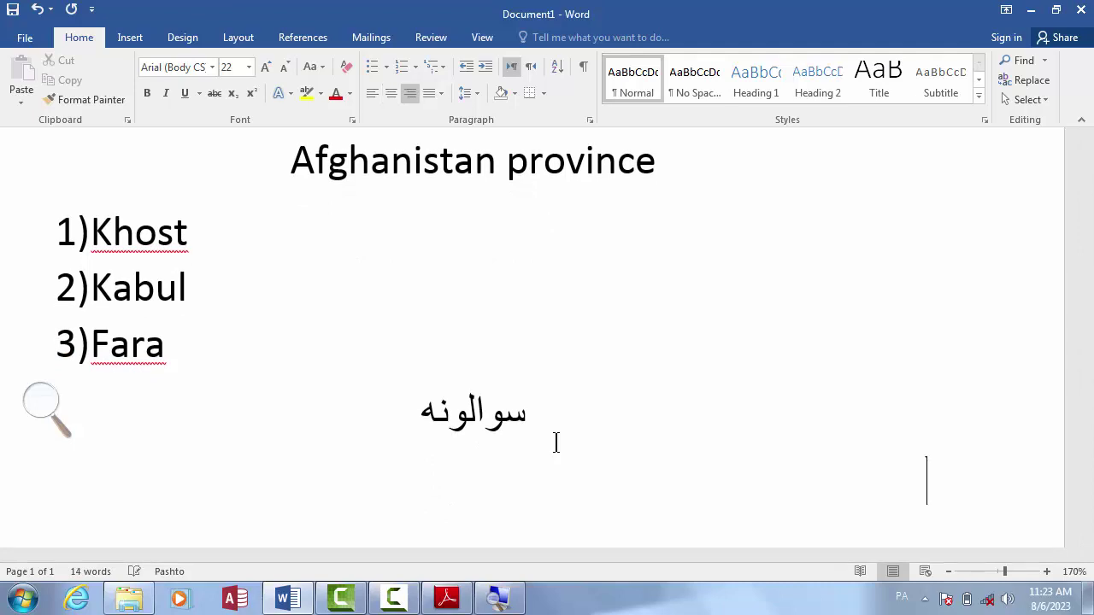
{"action": "key", "text": "ctrl+shift+comma"}
{"action": "key", "text": "ctrl+shift+comma"}
Step: Try to define a new number format for the right-aligned line by adding "سوال" after 1)
{"action": "left_click", "coordinate": [416, 68]}
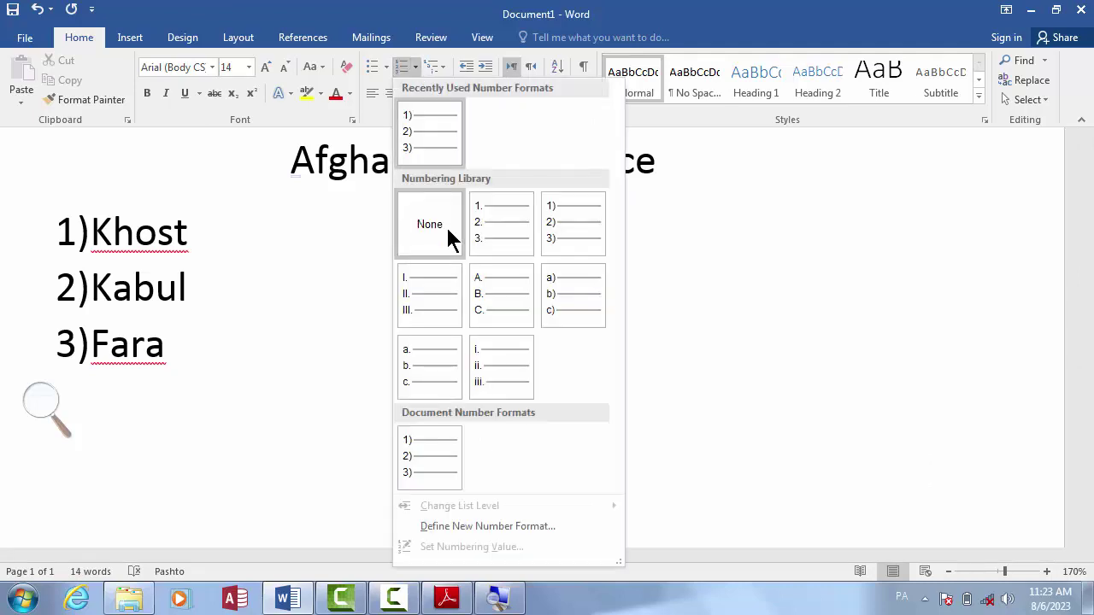
{"action": "left_click", "coordinate": [504, 526]}
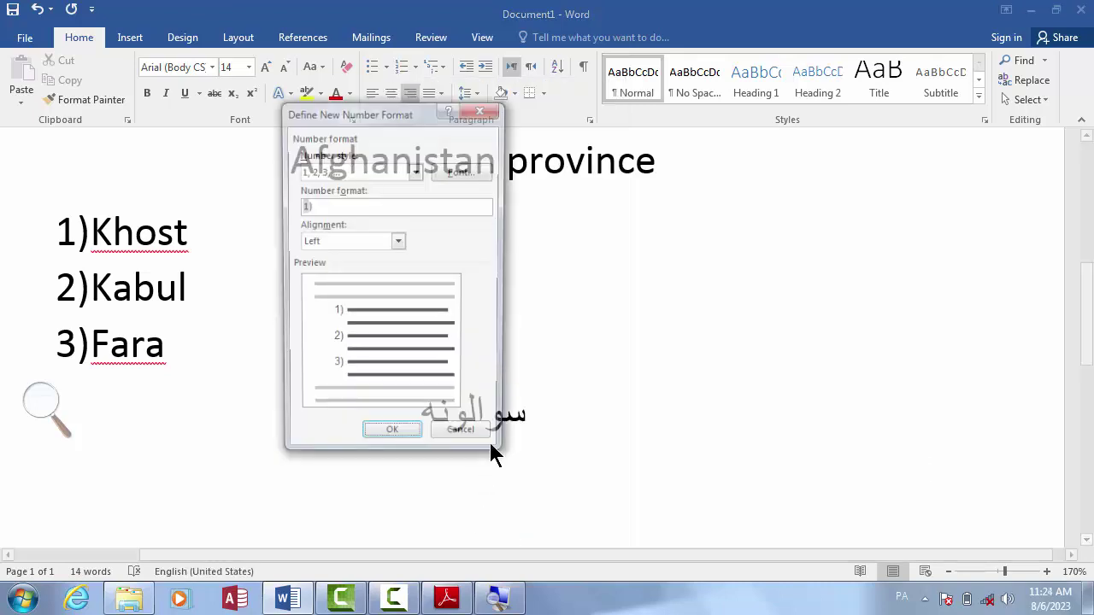
{"action": "left_click_drag", "start_coordinate": [371, 119], "coordinate": [439, 129]}
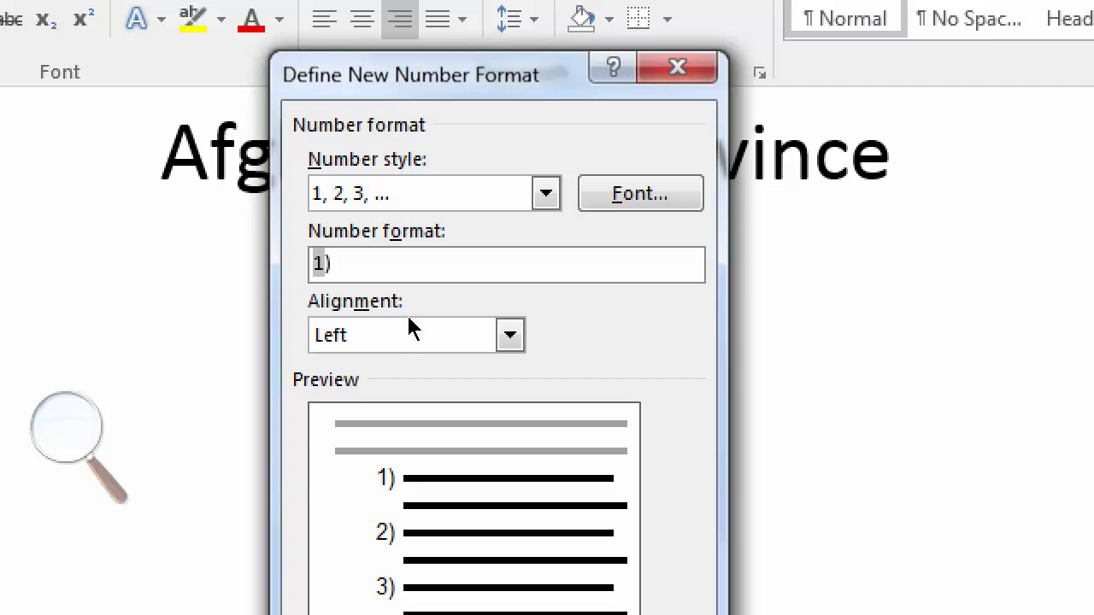
{"action": "type", "text": "سوال"}
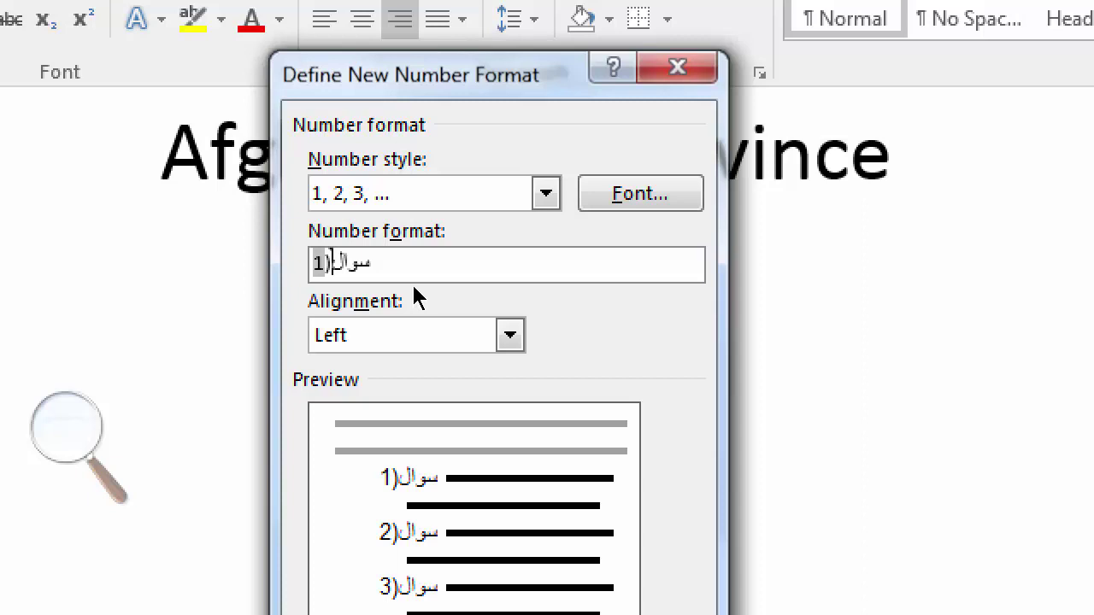
Step: Set the alignment of the new number format to Right
{"action": "key", "text": "alt+m"}
{"action": "key", "text": "alt+Down"}
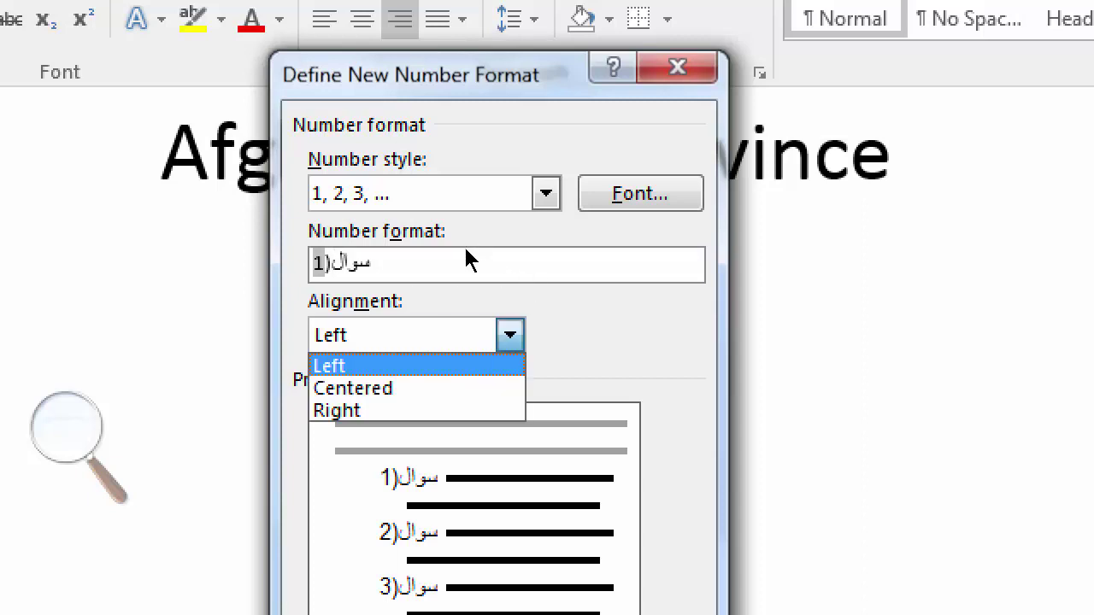
{"action": "key", "text": "Down"}
{"action": "key", "text": "Down"}
{"action": "key", "text": "Return"}
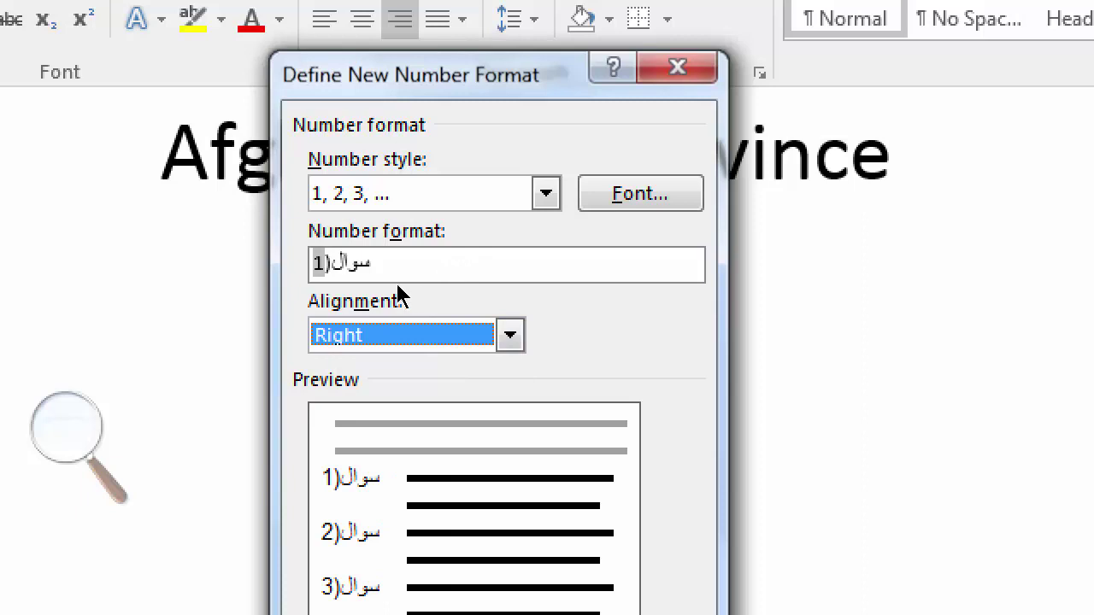
{"action": "key", "text": "Tab"}
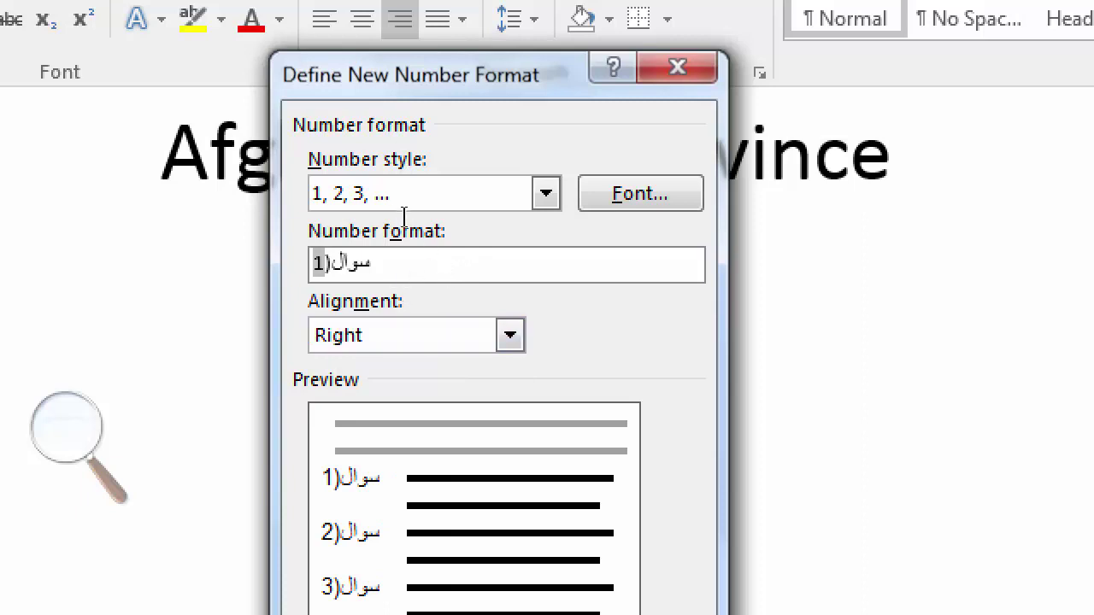
Step: Remove the word "سوال" and the closing bracket from the number format, keeping only the 1
{"action": "mouse_move", "coordinate": [404, 218]}
{"action": "left_mouse_down"}
{"action": "mouse_move", "coordinate": [381, 217]}
{"action": "mouse_move", "coordinate": [393, 219]}
{"action": "left_mouse_up"}
{"action": "left_click", "coordinate": [395, 219]}
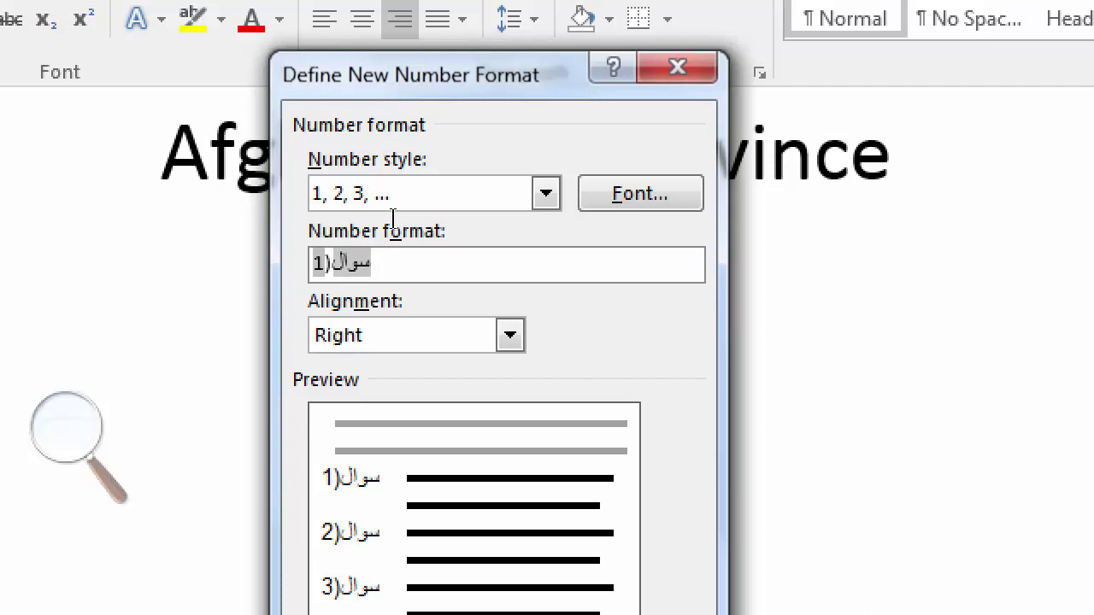
{"action": "key", "text": "BackSpace"}
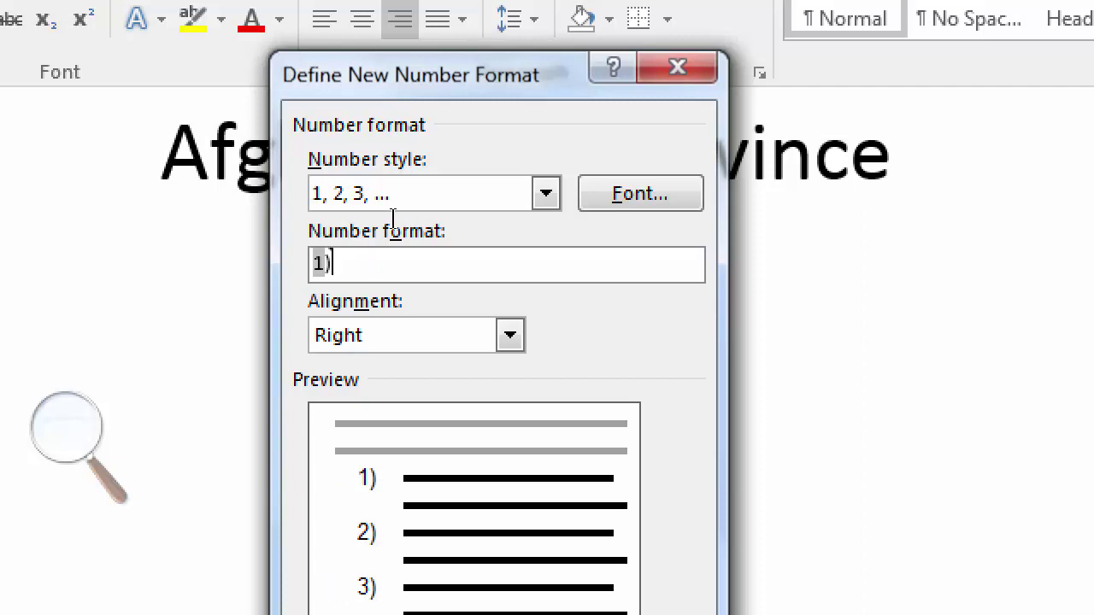
{"action": "key", "text": "BackSpace"}
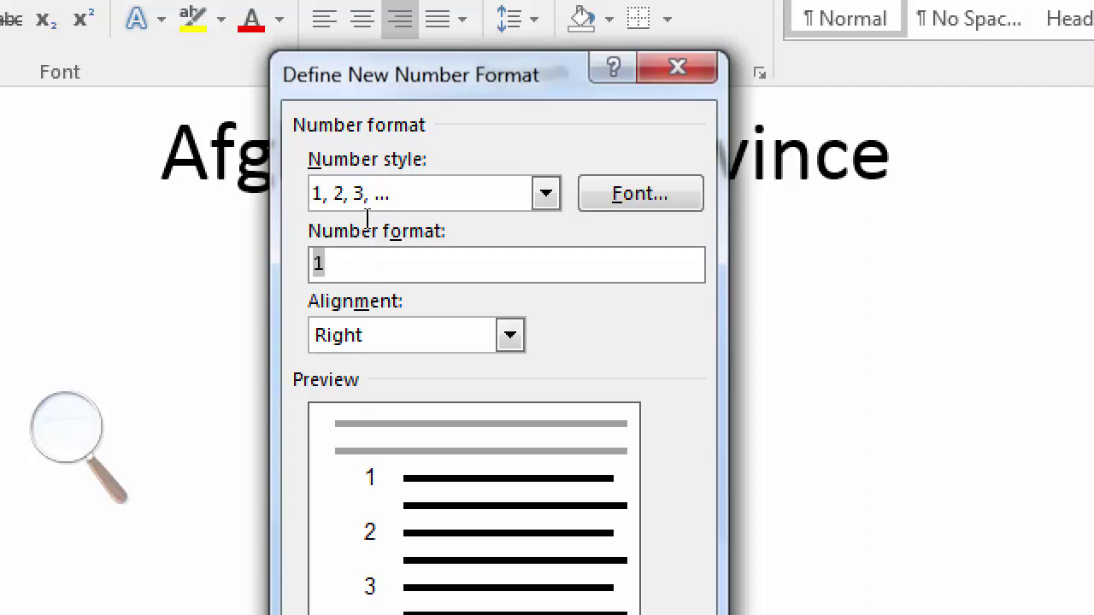
Step: Try entering "سوال" directly after the 1 in the number format, and clear it again
{"action": "type", "text": "سوال"}
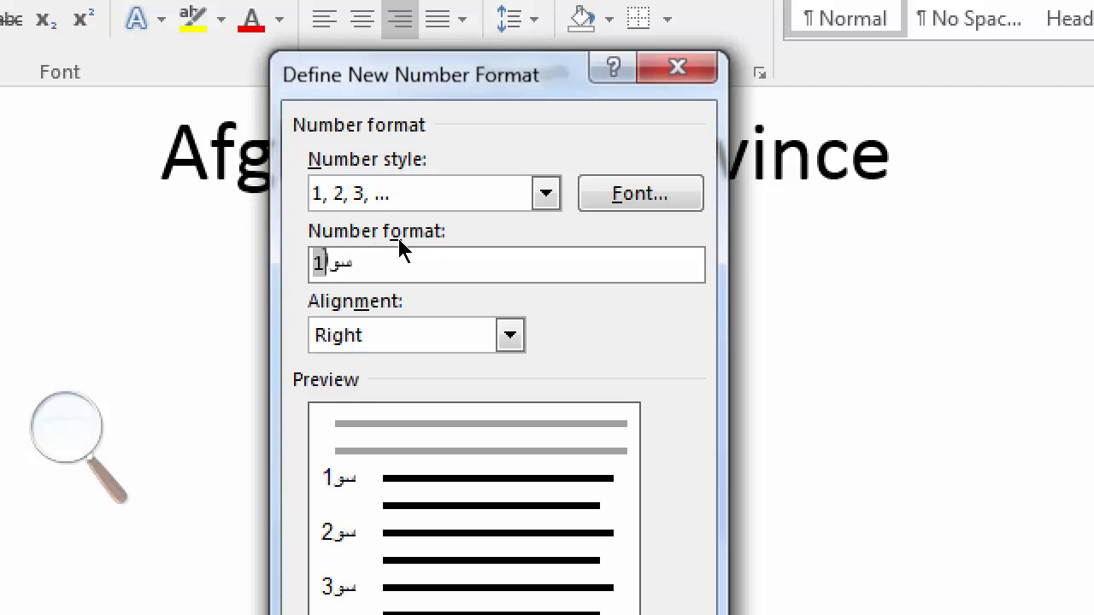
{"action": "key", "text": "BackSpace"}
{"action": "key", "text": "BackSpace"}
{"action": "key", "text": "BackSpace"}
{"action": "key", "text": "BackSpace"}
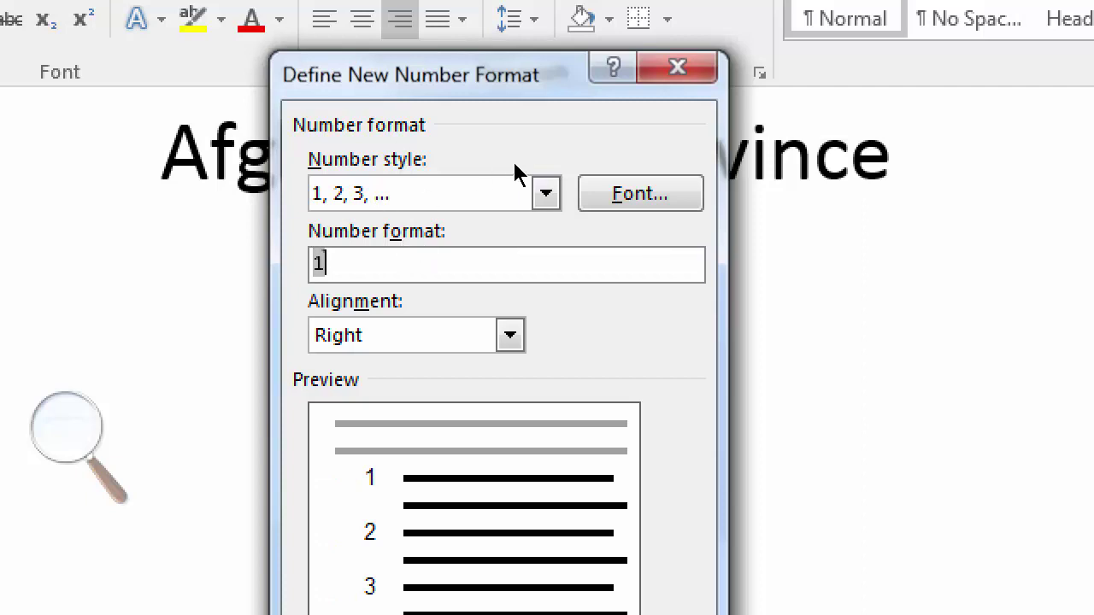
Step: Look over the available number styles and leave the new number format definition
{"action": "left_click", "coordinate": [483, 181]}
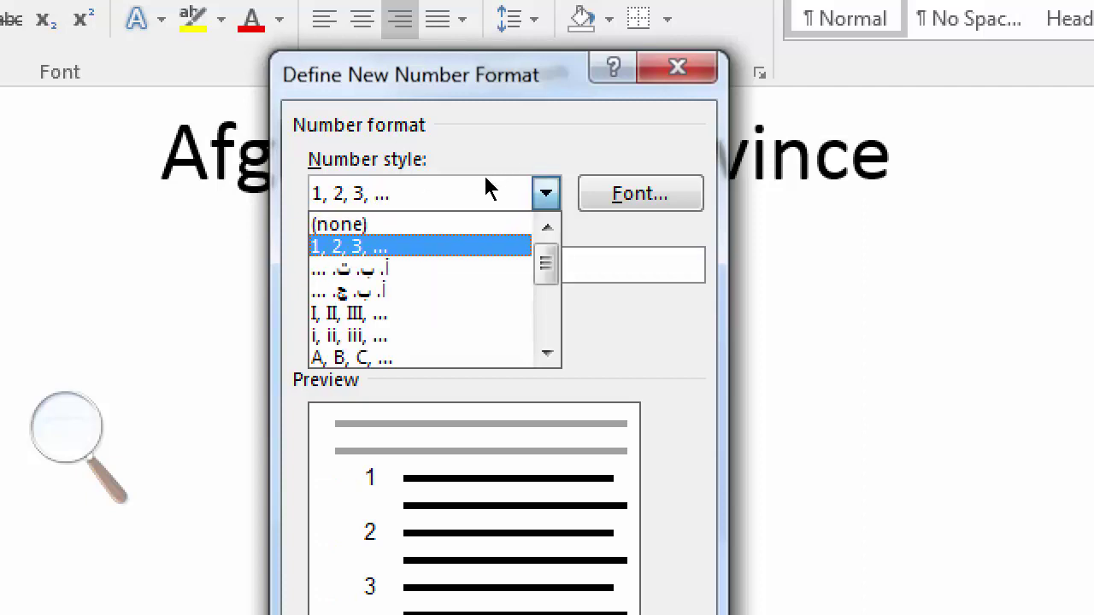
{"action": "left_click", "coordinate": [435, 210]}
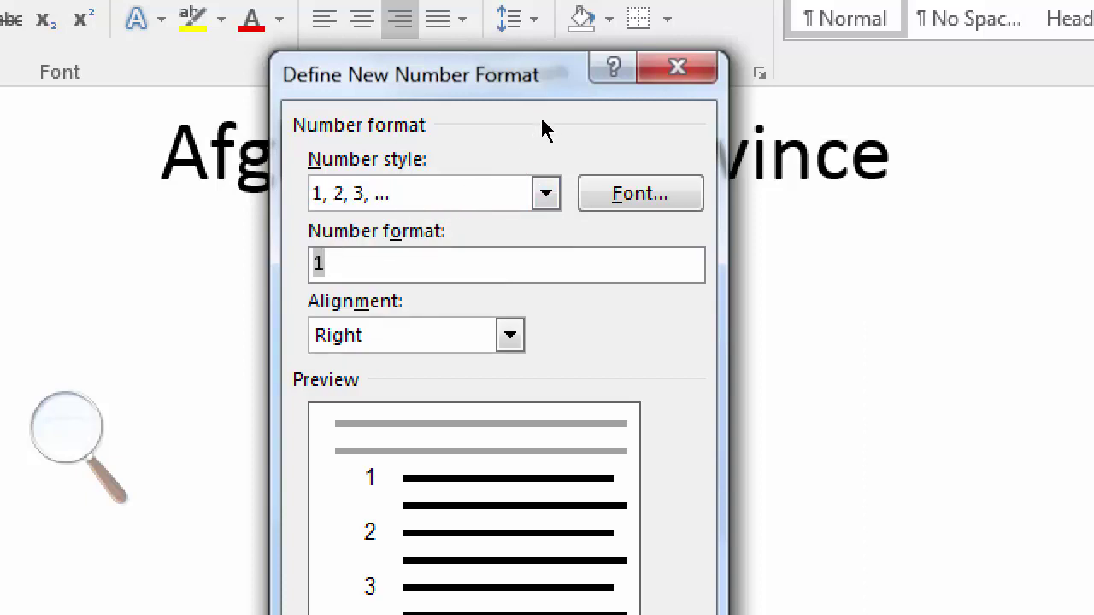
{"action": "key", "text": "Return"}
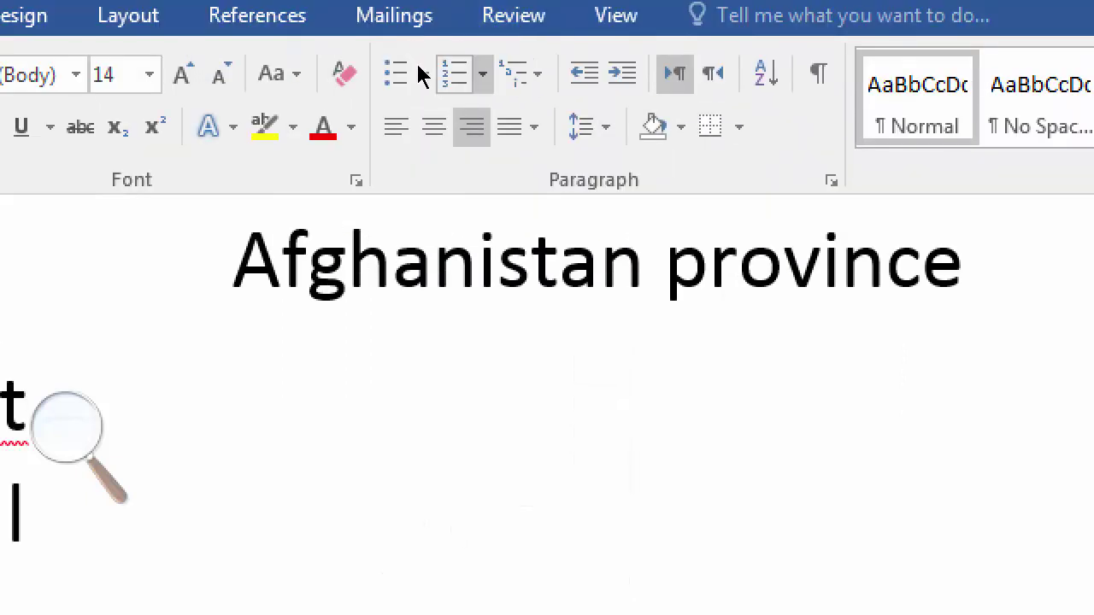
Step: Apply the 1. 2. 3. numbering format to the right-aligned line below the سوالونه heading
{"action": "left_click", "coordinate": [482, 74]}
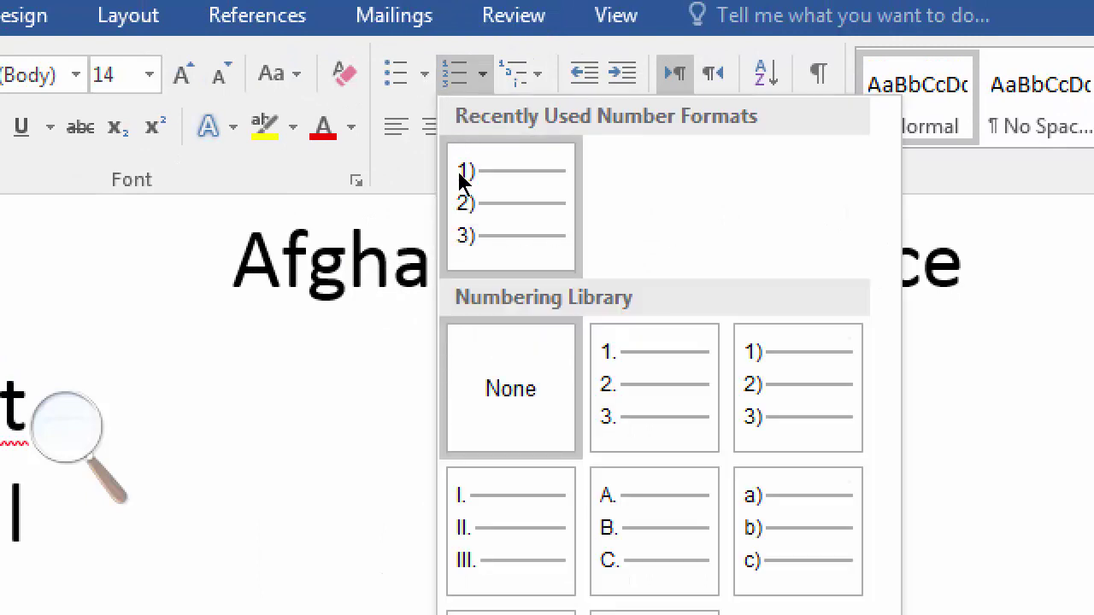
{"action": "left_click", "coordinate": [501, 237]}
Step: Start defining a new number format for the line below the سوالونه heading and set the number alignment to Right
{"action": "left_click", "coordinate": [481, 75]}
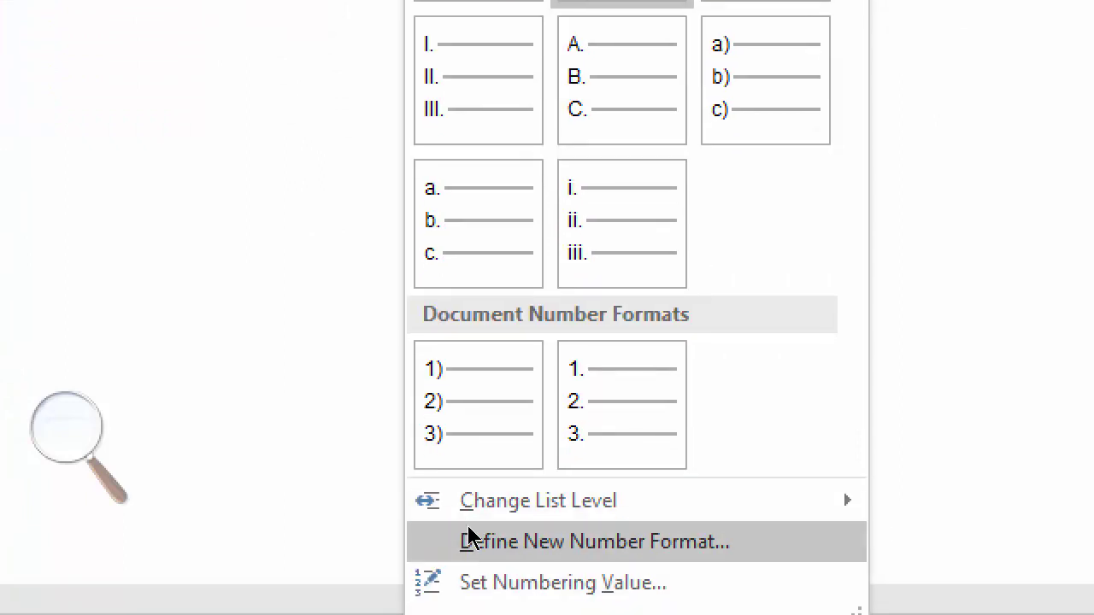
{"action": "left_click", "coordinate": [468, 540]}
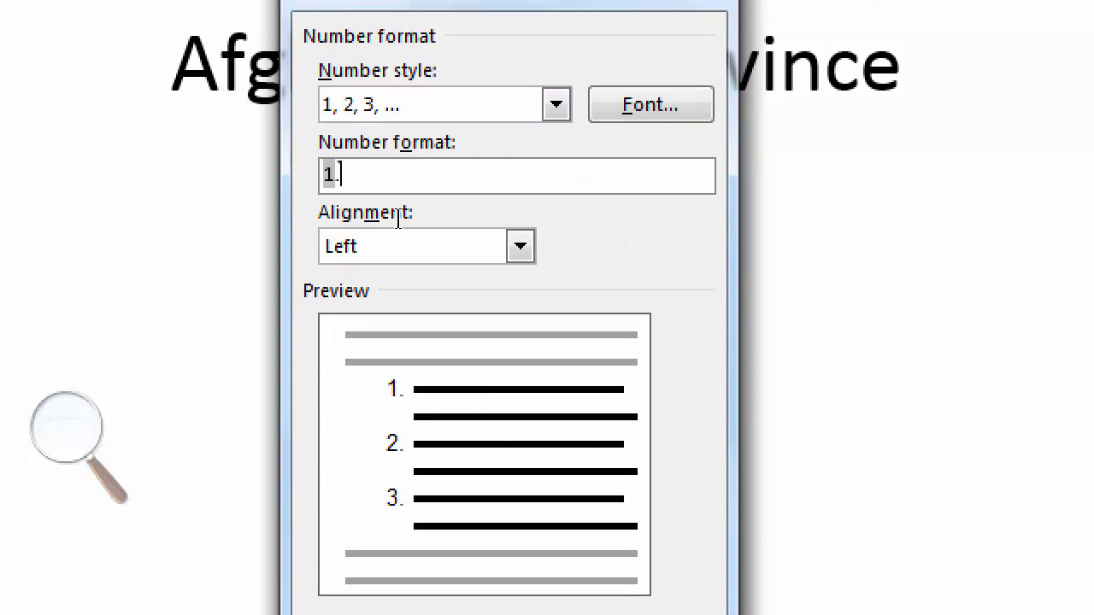
{"action": "type", "text": "سش"}
{"action": "key", "text": "BackSpace"}
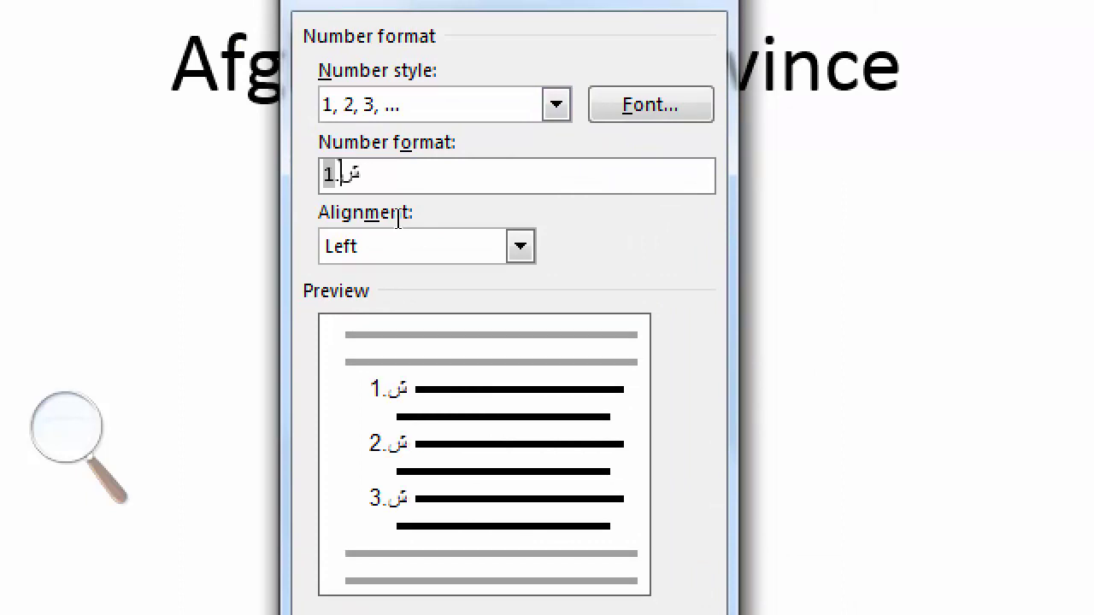
{"action": "key", "text": "BackSpace"}
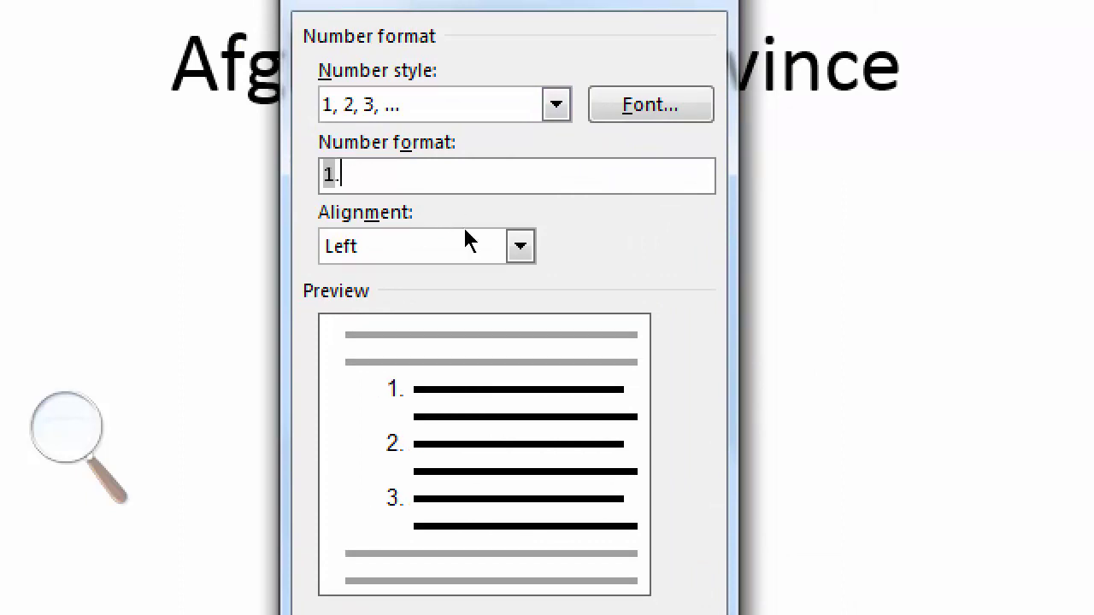
{"action": "left_click", "coordinate": [460, 251]}
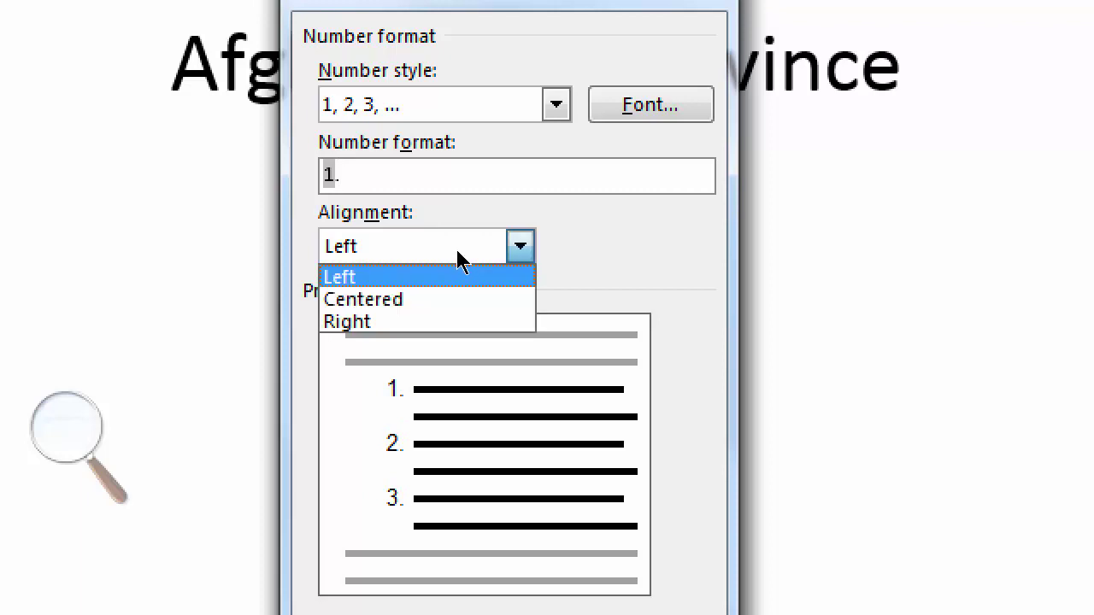
{"action": "left_click", "coordinate": [396, 300]}
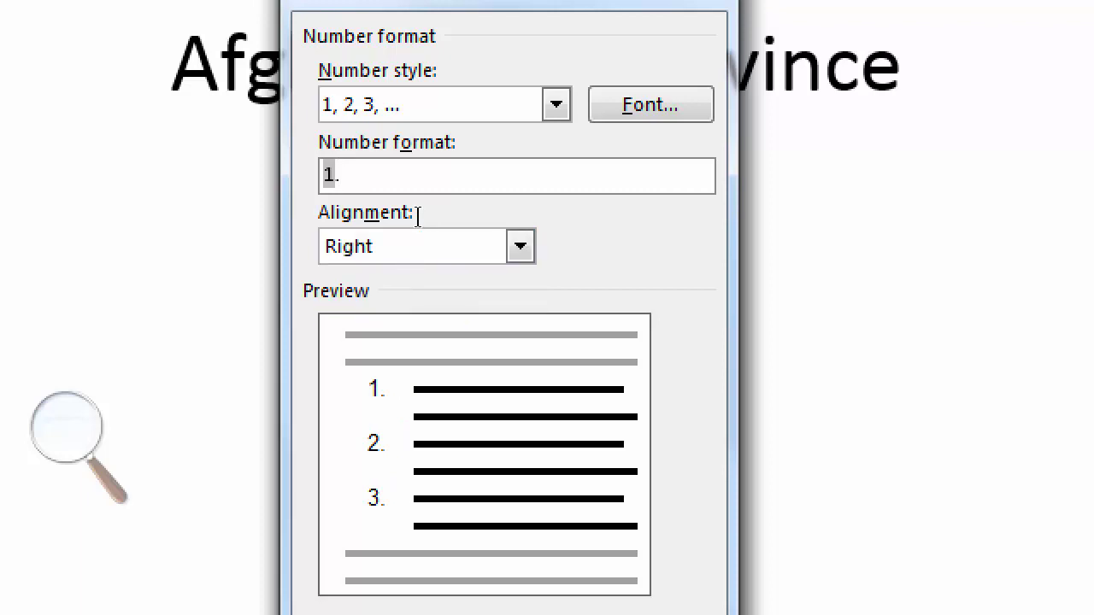
Step: Try entering "سوال" after the "1." in the number format, and clear the word again
{"action": "type", "text": "سوال"}
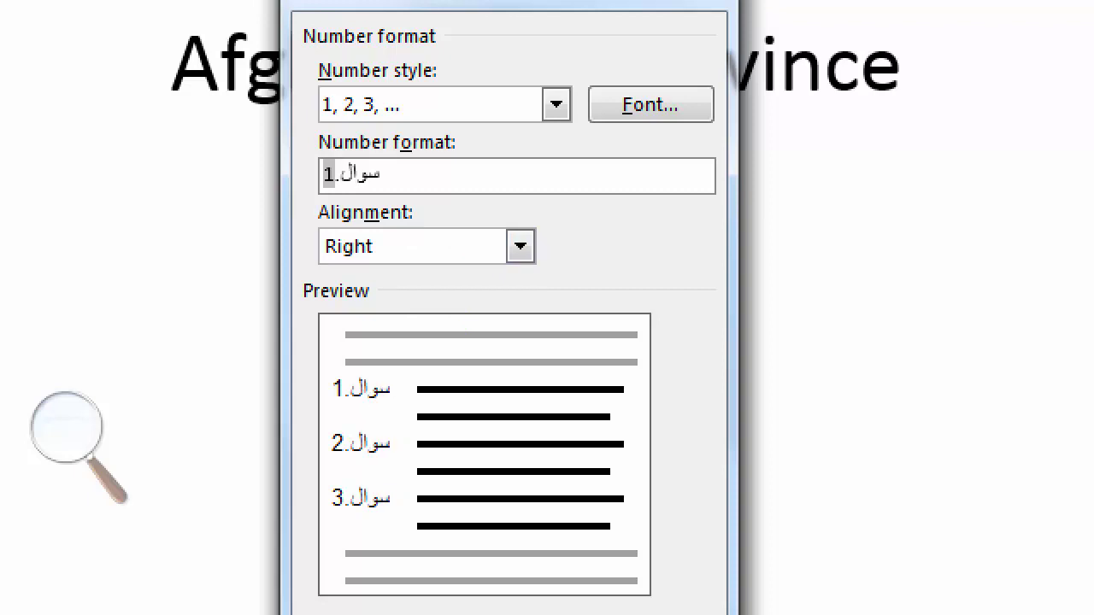
{"action": "key", "text": "shift+Home"}
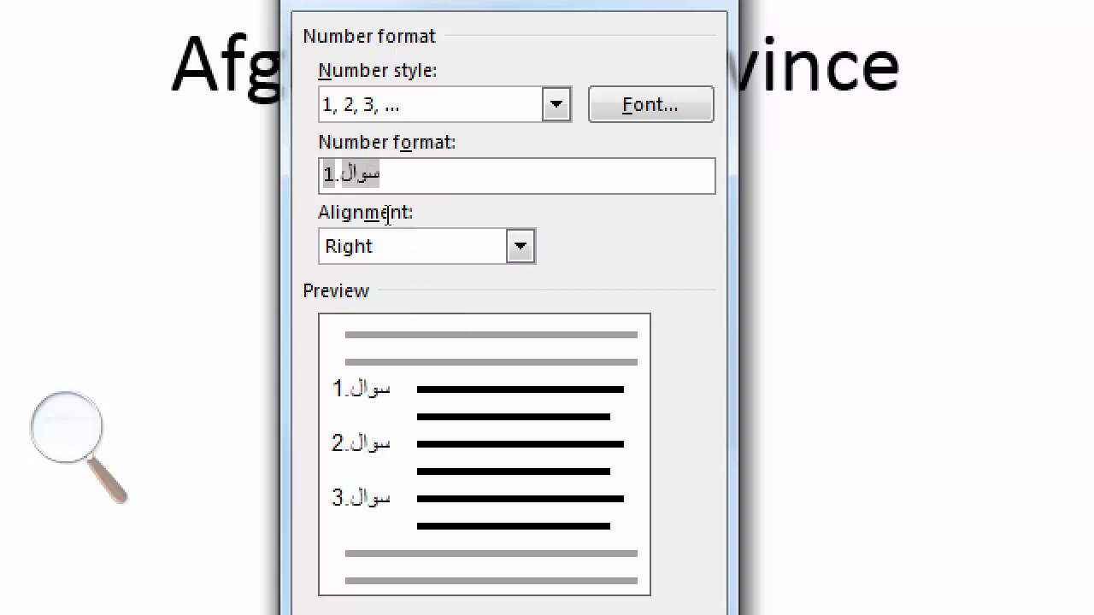
{"action": "key", "text": "BackSpace"}
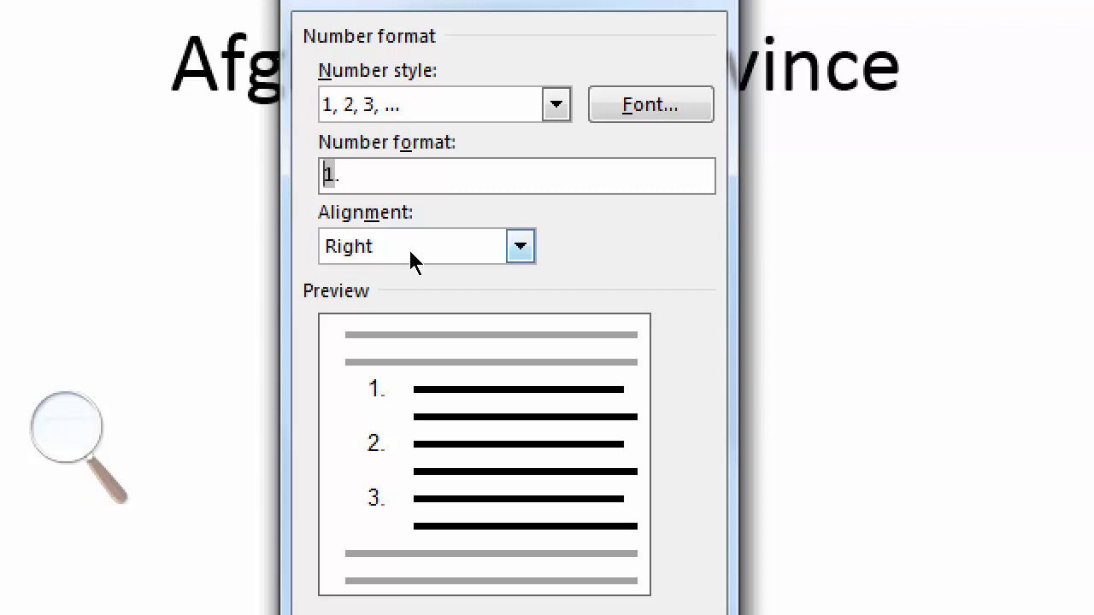
Step: Enter "سوال" and a space before the 1, remove the period, close the Magnifier, and confirm the number format
{"action": "type", "text": "سوال"}
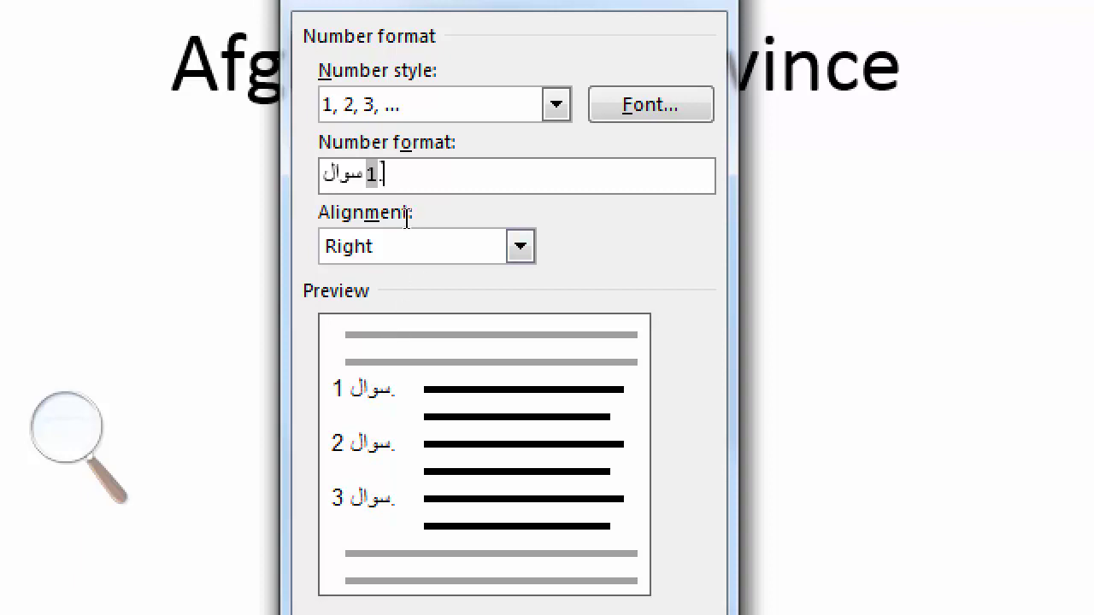
{"action": "key", "text": "BackSpace"}
{"action": "key", "text": "shift+Left"}
{"action": "key", "text": "shift+Left"}
{"action": "key", "text": "shift+Left"}
{"action": "key", "text": "shift+Left"}
{"action": "key", "text": "shift+Left"}
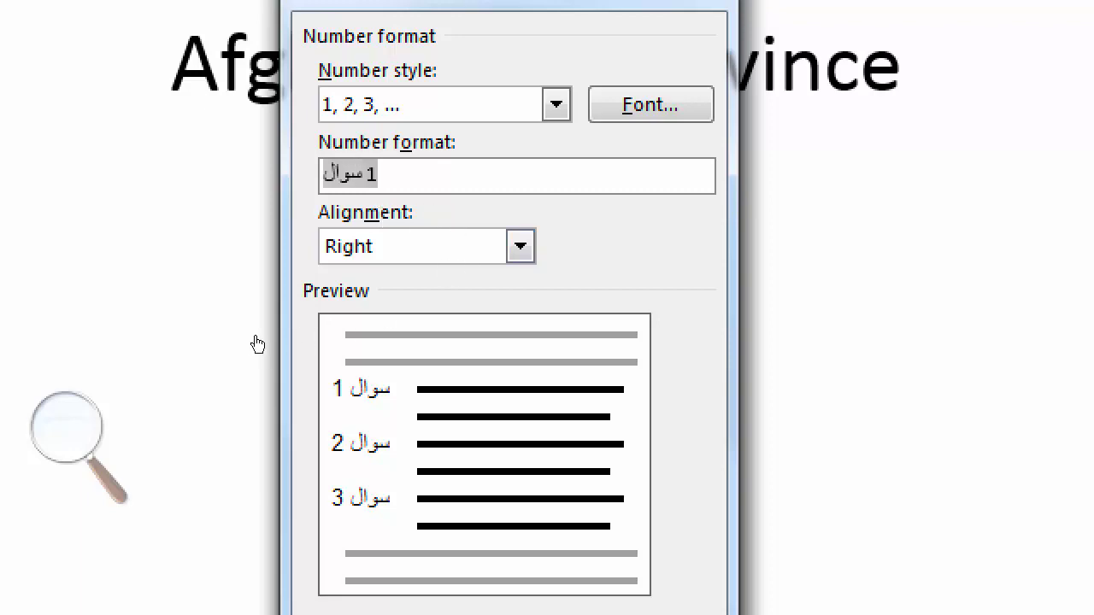
{"action": "left_click", "coordinate": [81, 423]}
{"action": "left_click", "coordinate": [338, 390]}
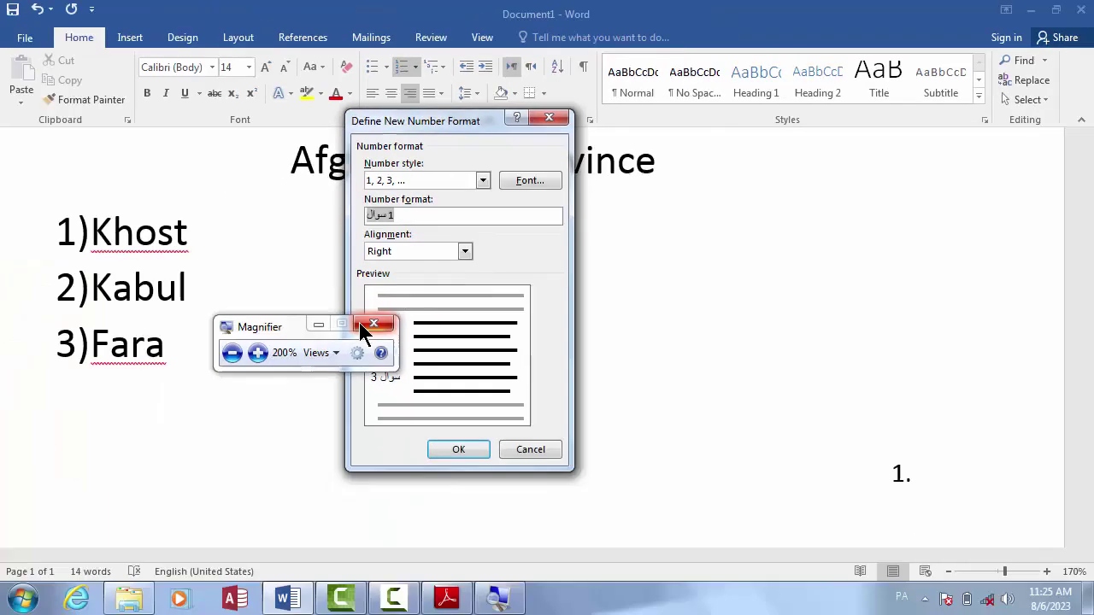
{"action": "left_click", "coordinate": [458, 449]}
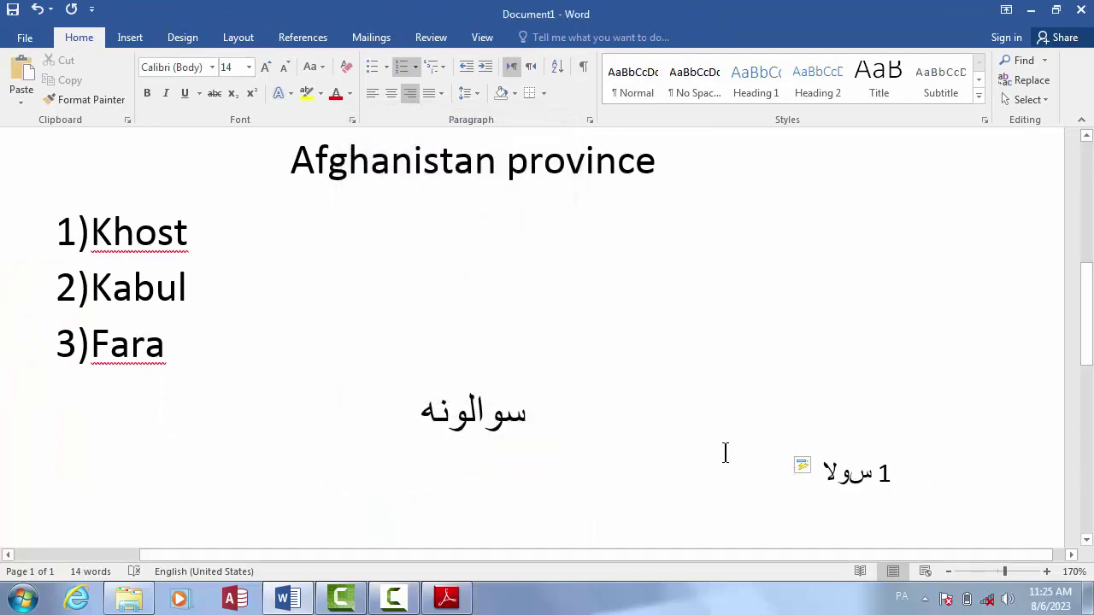
Step: Define another number format with "سوال" placed directly against the 1 without a space, and confirm it
{"action": "left_click", "coordinate": [416, 65]}
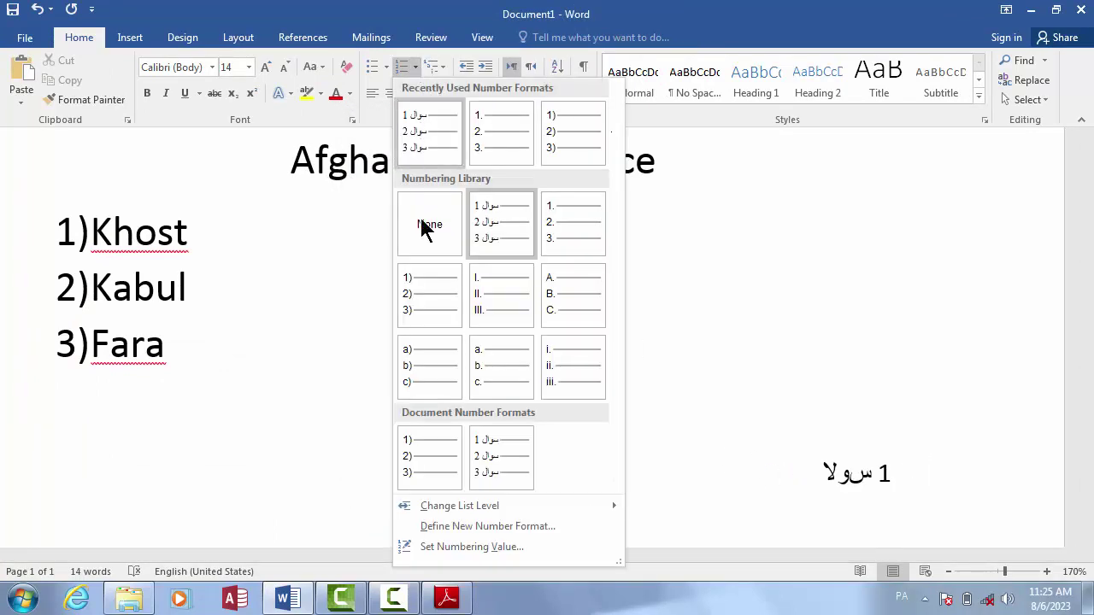
{"action": "left_click", "coordinate": [461, 526]}
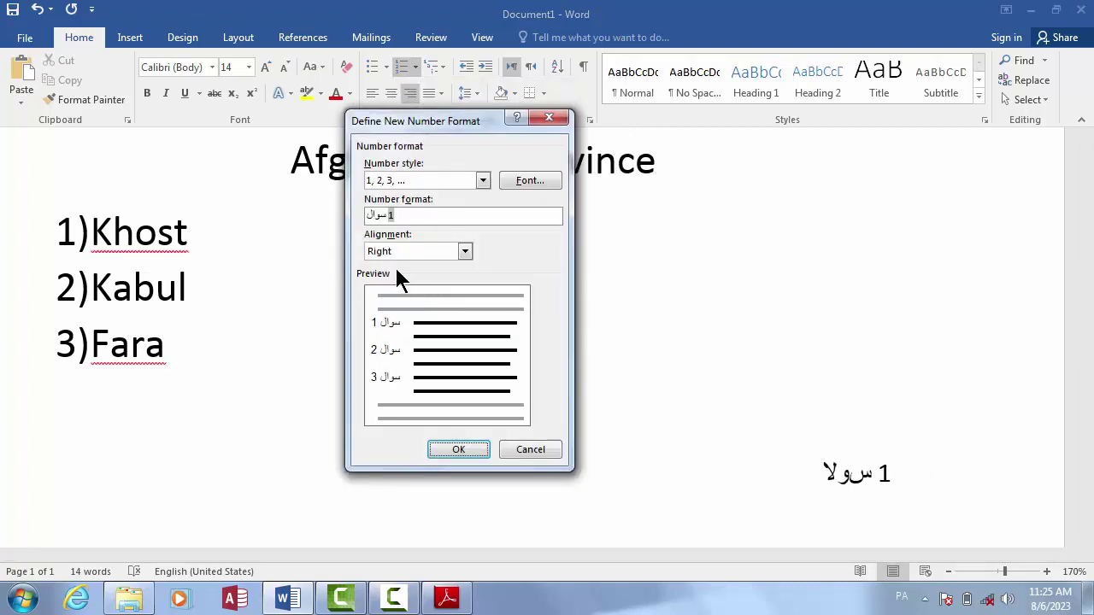
{"action": "left_click", "coordinate": [405, 216]}
{"action": "key", "text": "super+plus"}
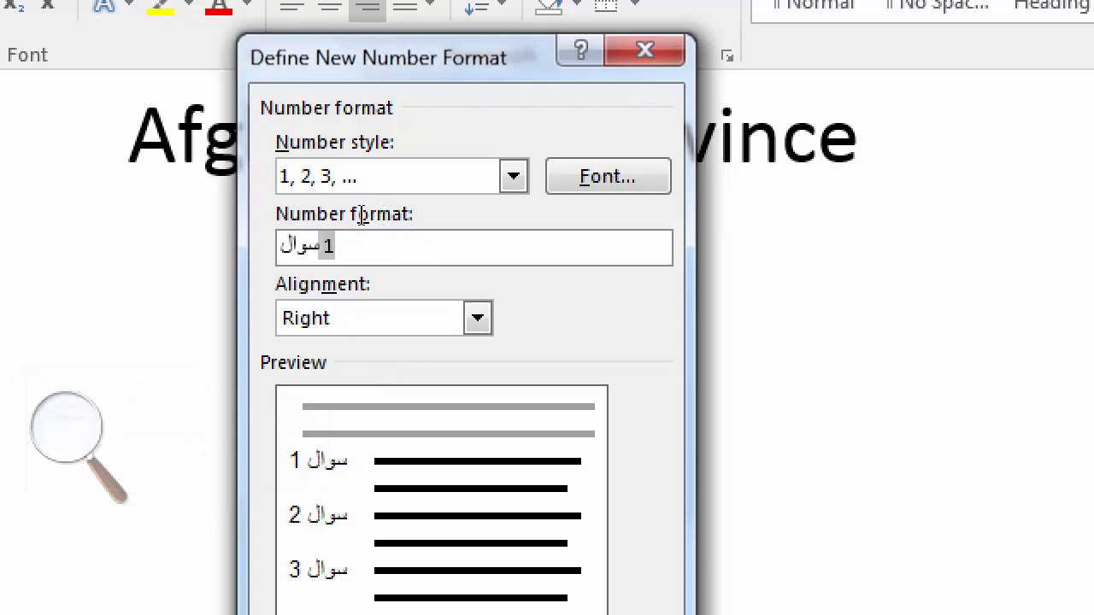
{"action": "key", "text": "ctrl+a"}
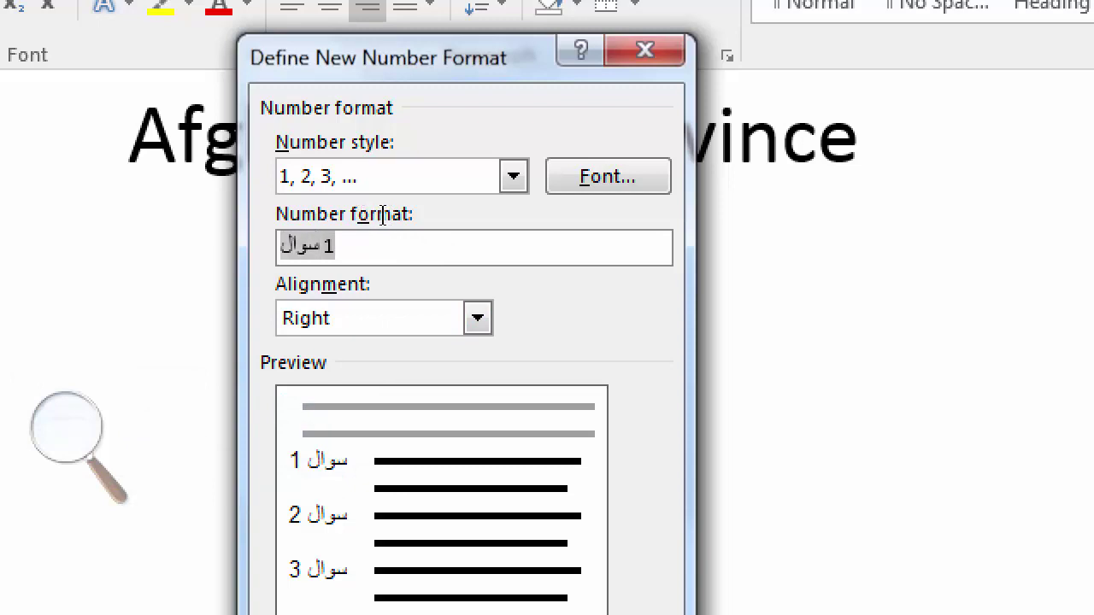
{"action": "key", "text": "BackSpace"}
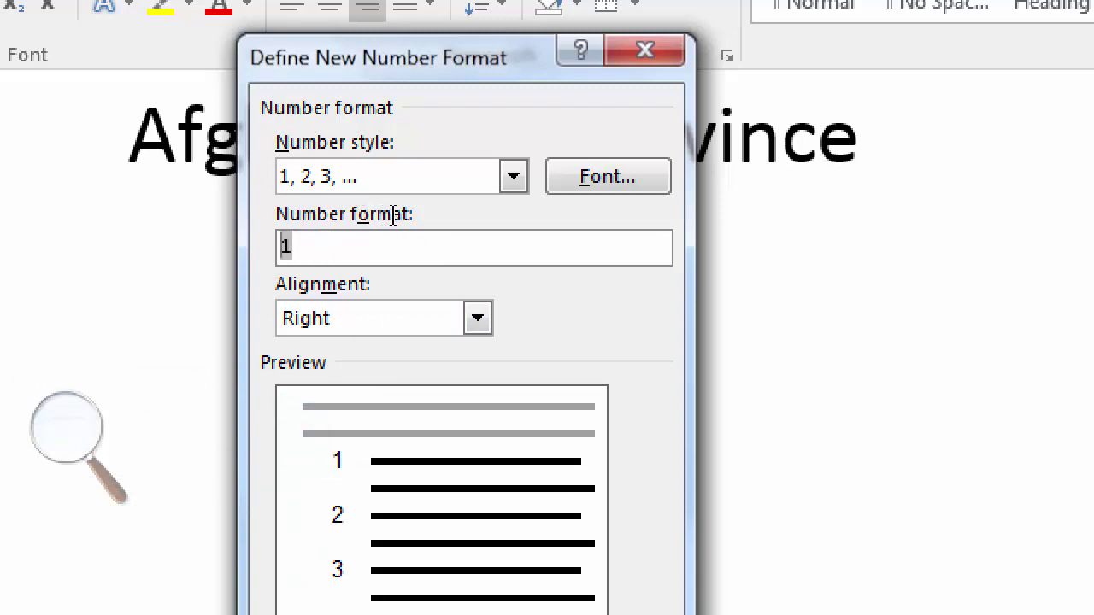
{"action": "type", "text": "سوال"}
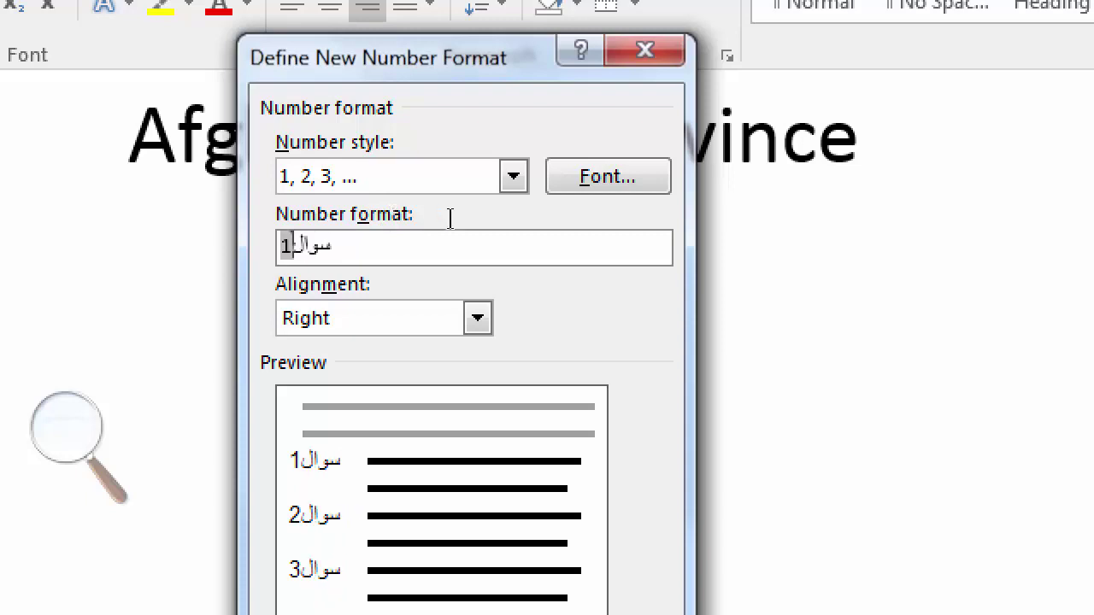
{"action": "key", "text": "Return"}
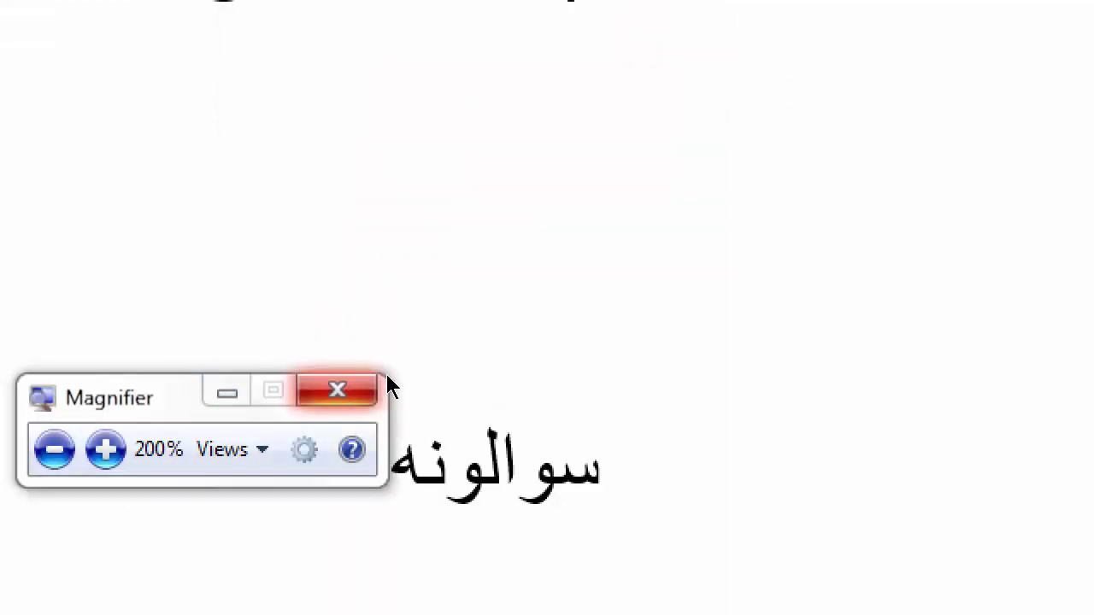
Step: Apply the سوال numbering format without a space to the empty line, enter "یسیب" and start a second numbered item
{"action": "left_click", "coordinate": [374, 382]}
{"action": "key", "text": "Return"}
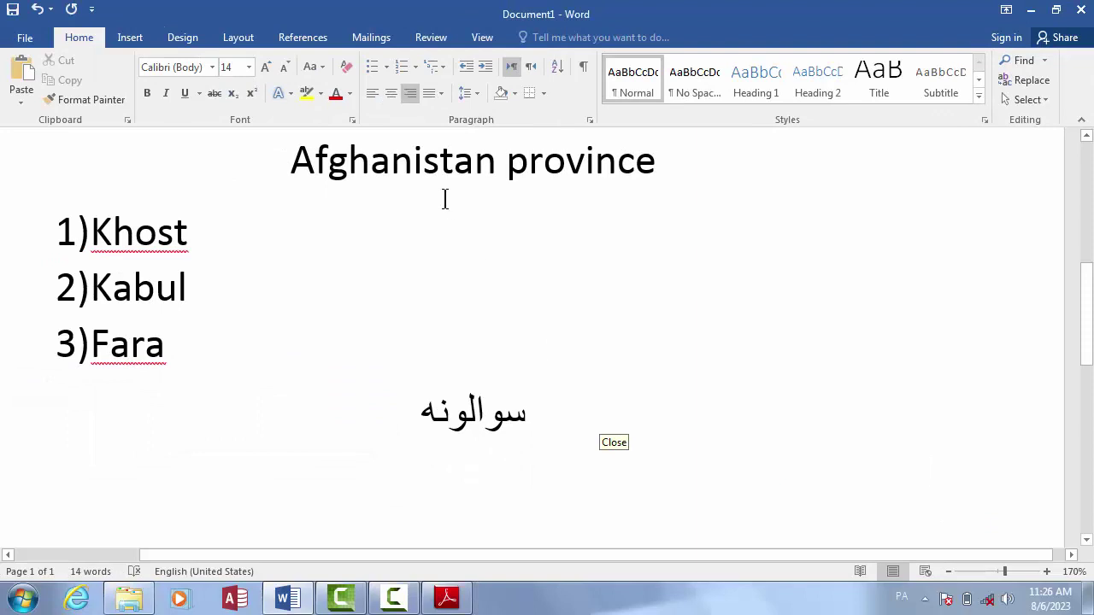
{"action": "left_click", "coordinate": [417, 66]}
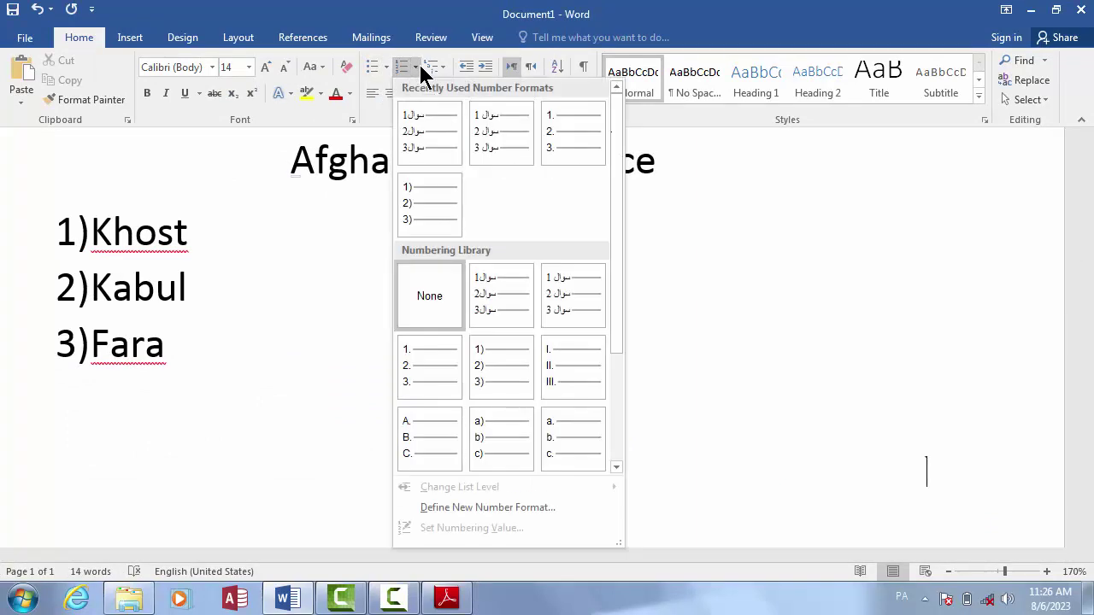
{"action": "left_click", "coordinate": [429, 127]}
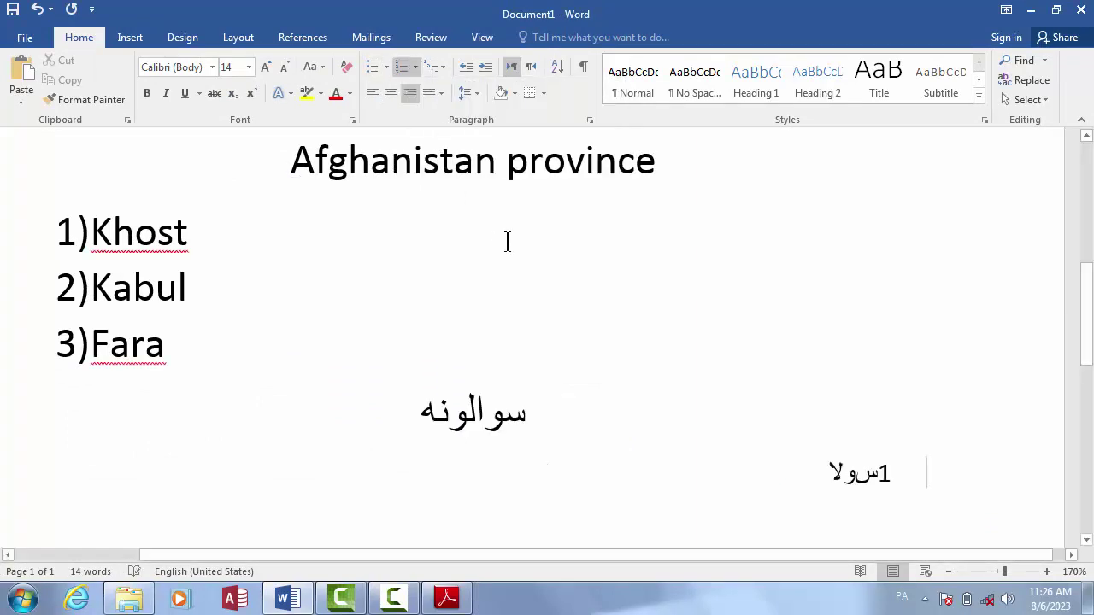
{"action": "type", "text": "یسیب"}
{"action": "key", "text": "Return"}
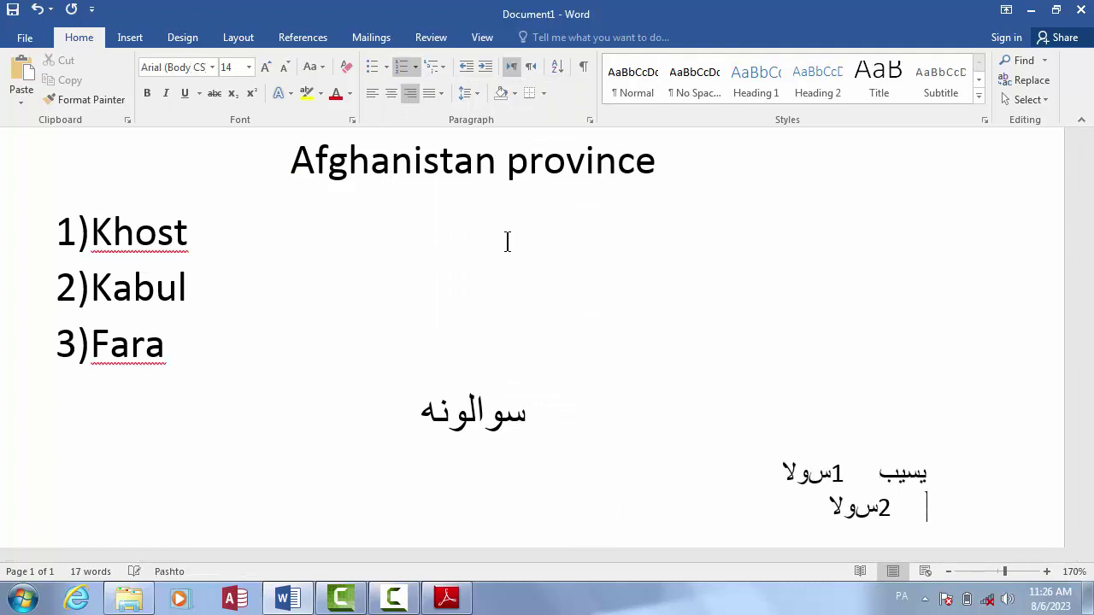
Step: Make the second numbered item right-to-left and right-aligned, and delete both numbered lines below the heading
{"action": "left_click", "coordinate": [530, 66]}
{"action": "left_click", "coordinate": [412, 93]}
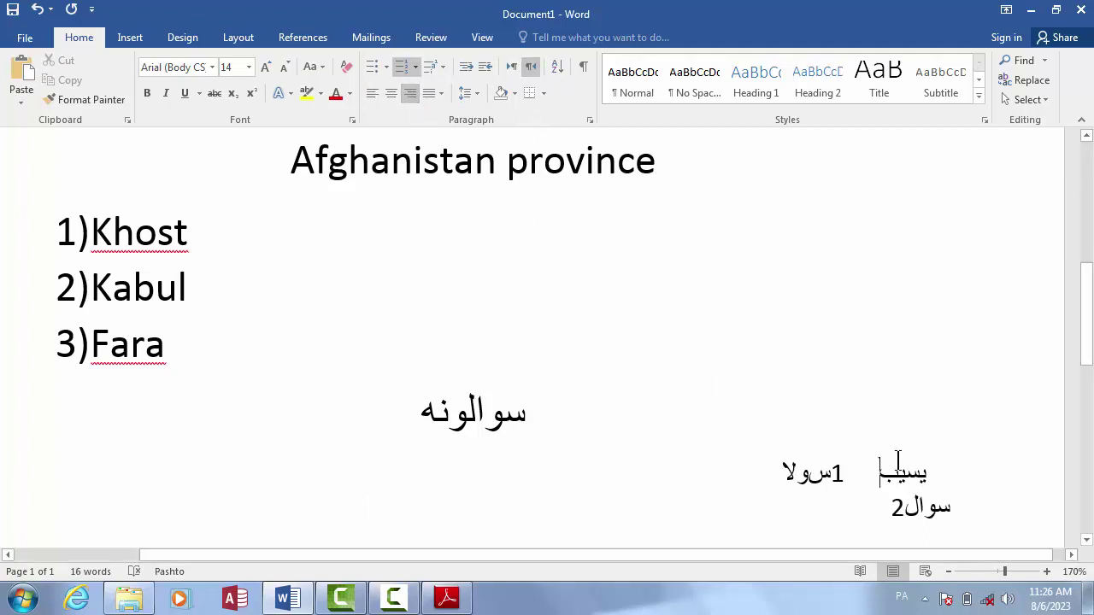
{"action": "left_click_drag", "start_coordinate": [899, 466], "coordinate": [918, 465]}
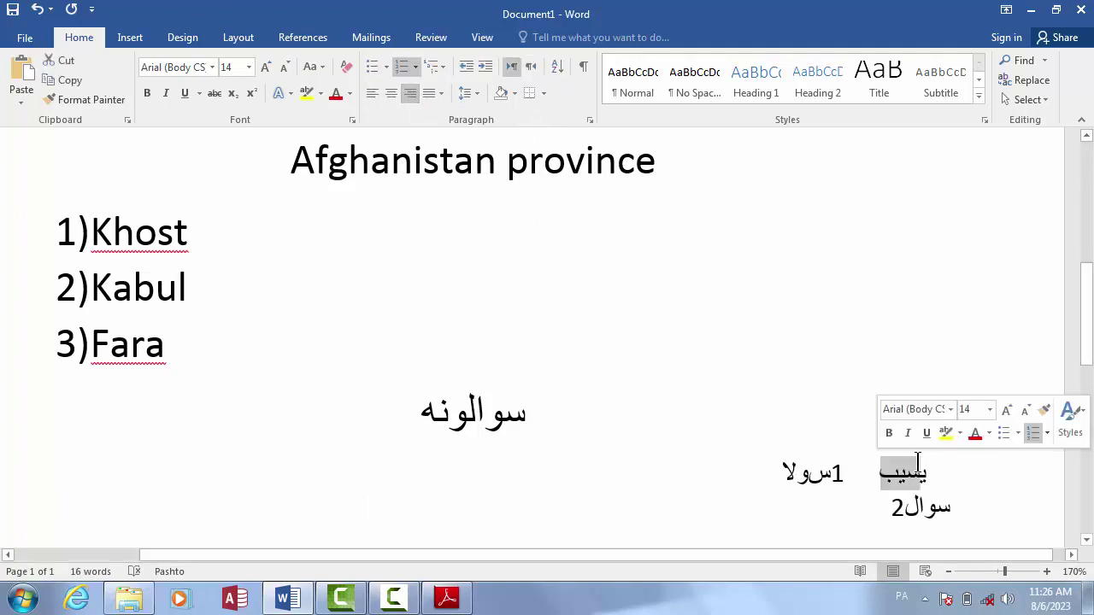
{"action": "left_click", "coordinate": [874, 509]}
{"action": "key", "text": "BackSpace"}
{"action": "key", "text": "BackSpace"}
{"action": "key", "text": "BackSpace"}
{"action": "key", "text": "BackSpace"}
{"action": "key", "text": "BackSpace"}
{"action": "key", "text": "BackSpace"}
{"action": "key", "text": "BackSpace"}
{"action": "key", "text": "BackSpace"}
{"action": "key", "text": "BackSpace"}
{"action": "key", "text": "BackSpace"}
{"action": "key", "text": "BackSpace"}
{"action": "key", "text": "BackSpace"}
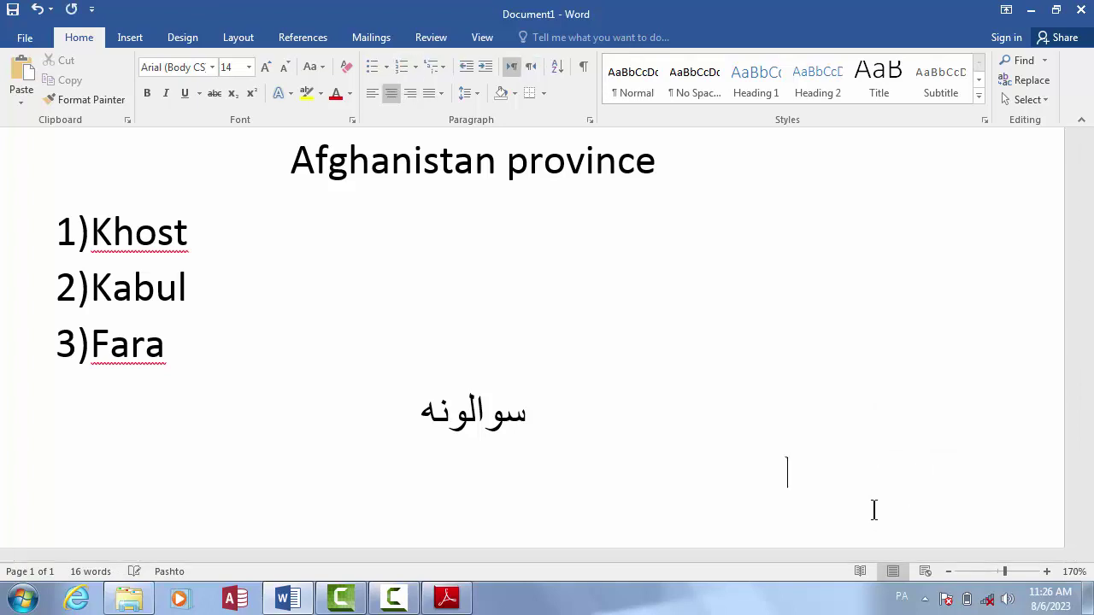
Step: Set the empty line below the سوالونه heading to right-to-left direction with right alignment
{"action": "key", "text": "ctrl+r"}
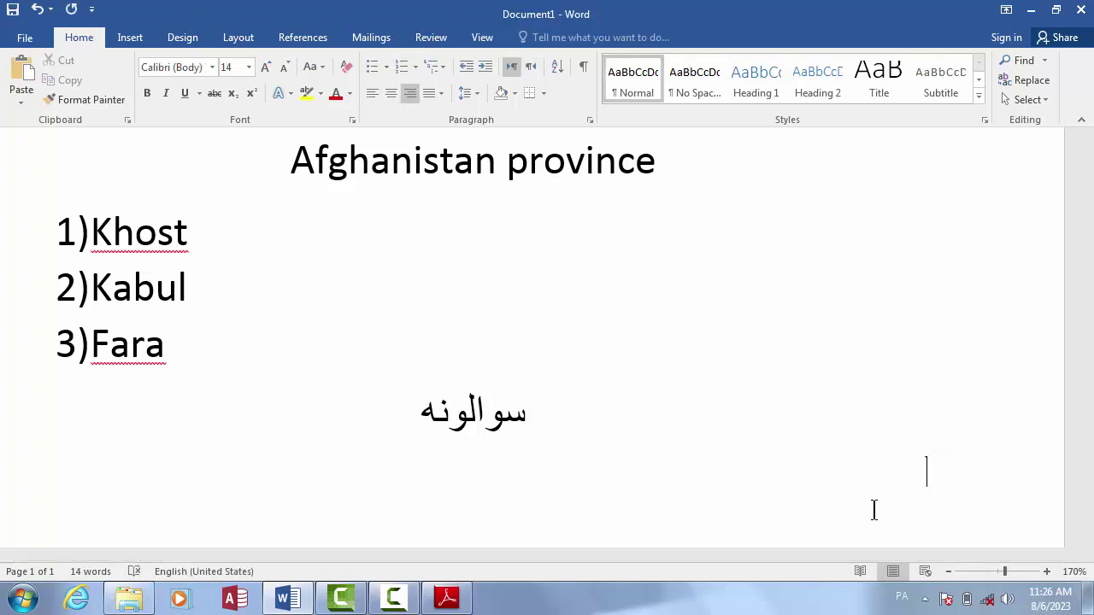
{"action": "left_click", "coordinate": [530, 69]}
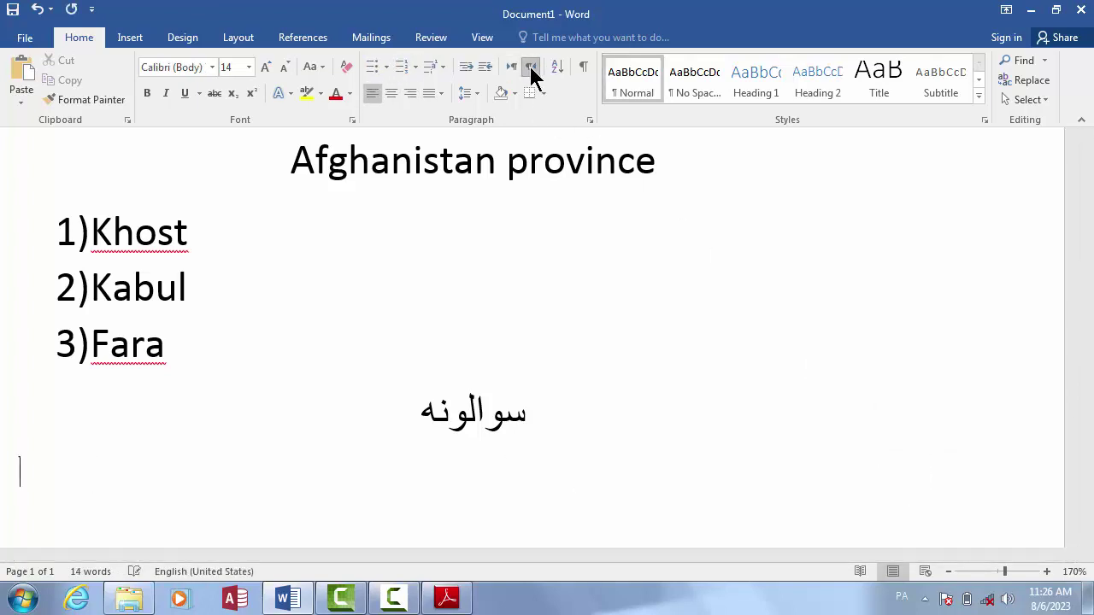
{"action": "left_click", "coordinate": [408, 93]}
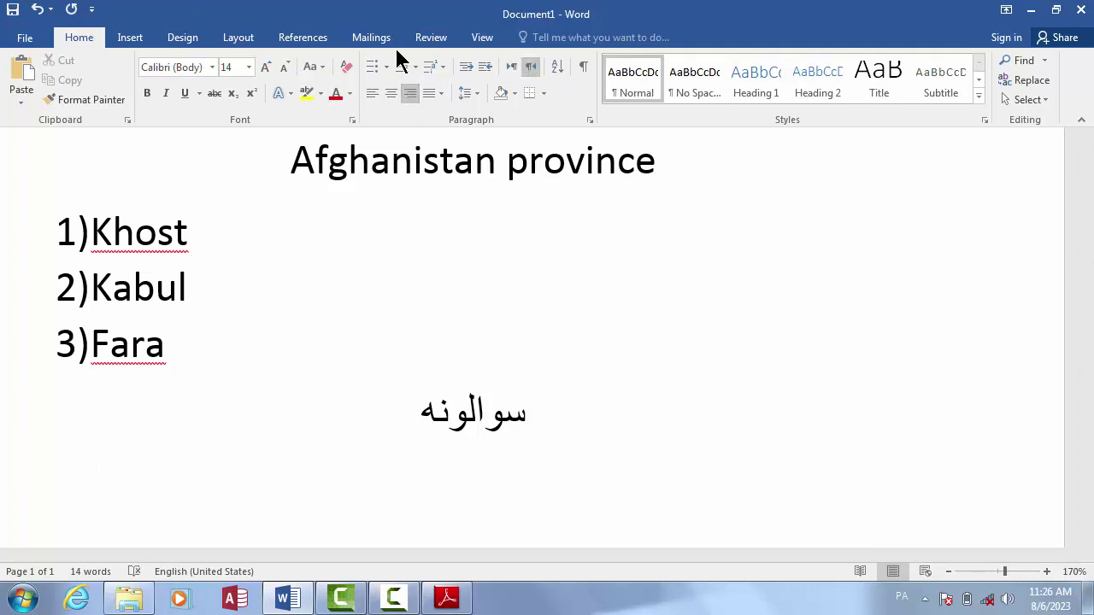
Step: Magnify the screen and define a new number format with "سوال" placed before the 1, separated by a space
{"action": "left_click", "coordinate": [415, 67]}
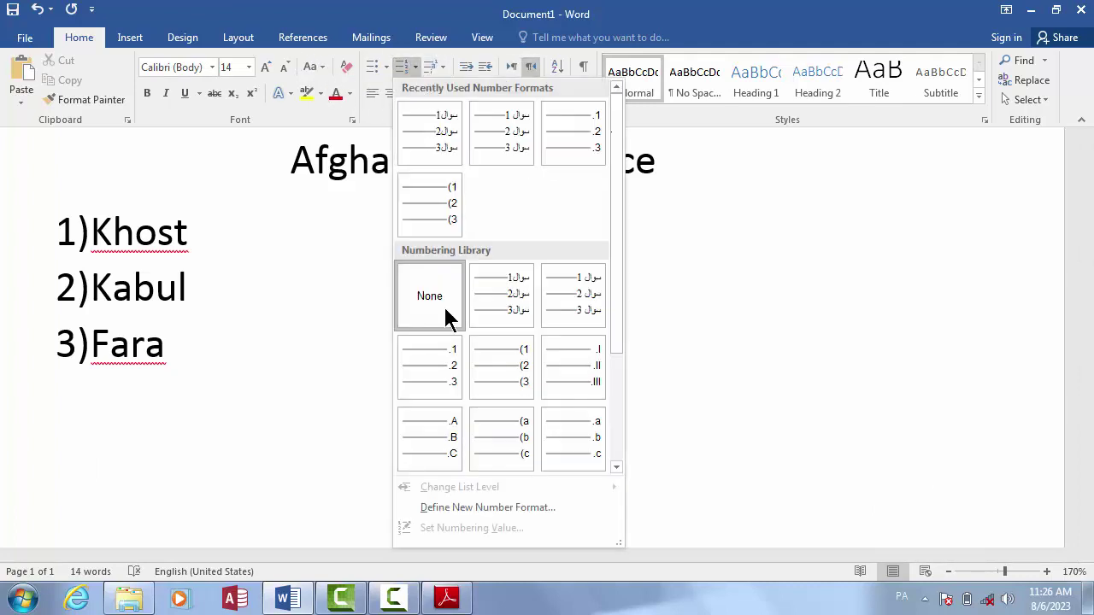
{"action": "left_click", "coordinate": [469, 508]}
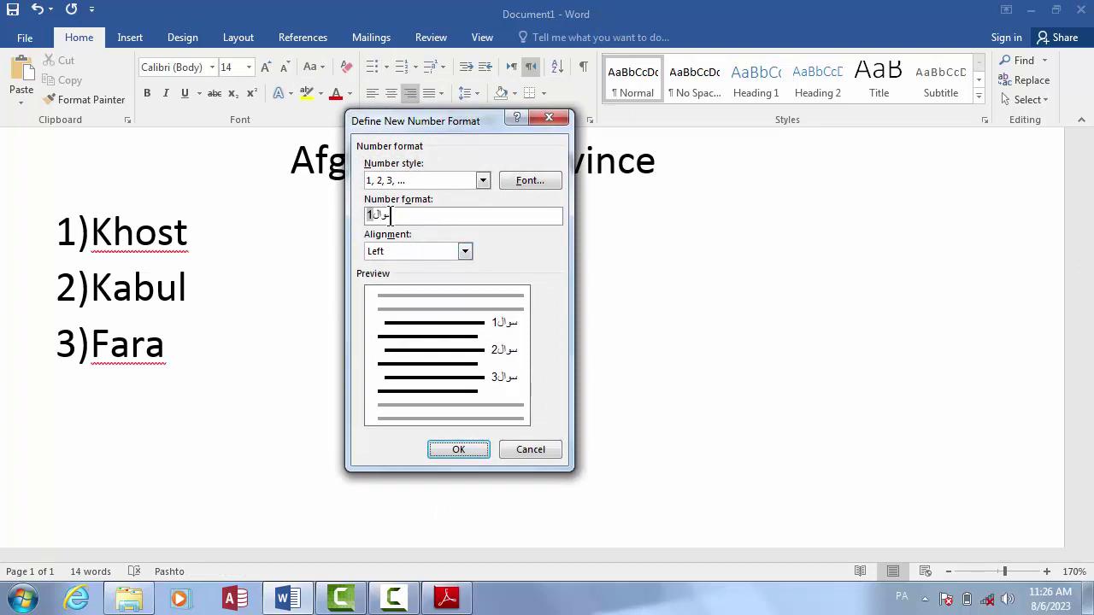
{"action": "key", "text": "super+plus"}
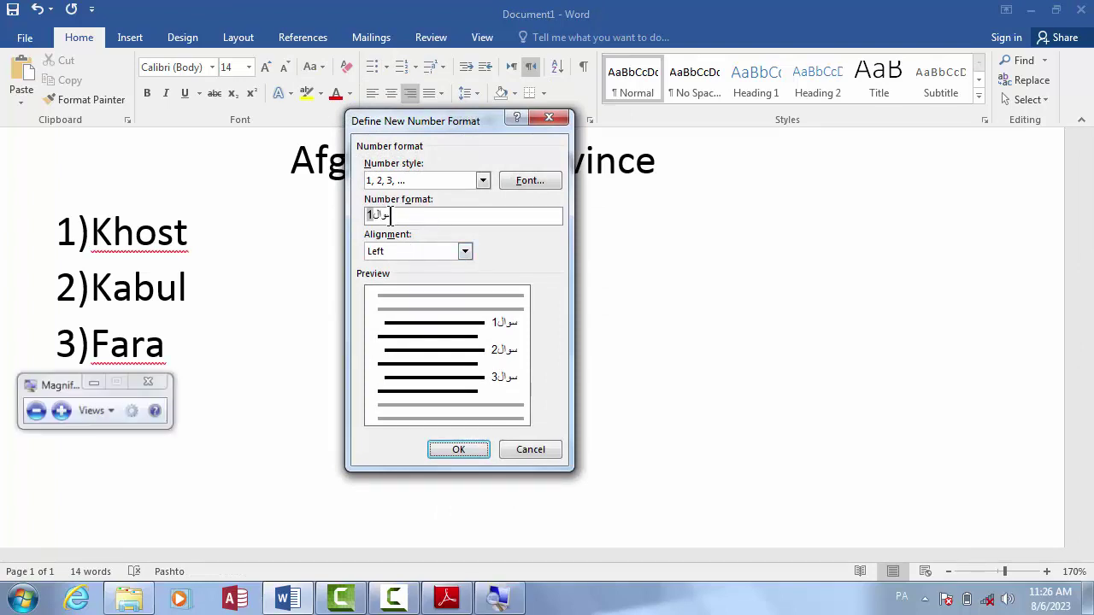
{"action": "double_click", "coordinate": [391, 216]}
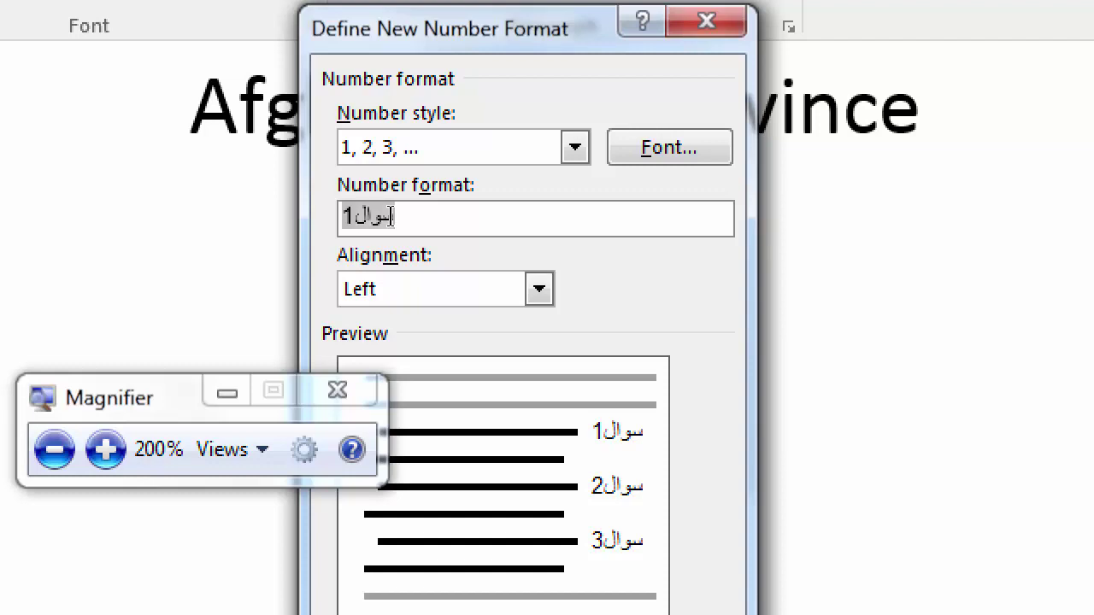
{"action": "key", "text": "BackSpace"}
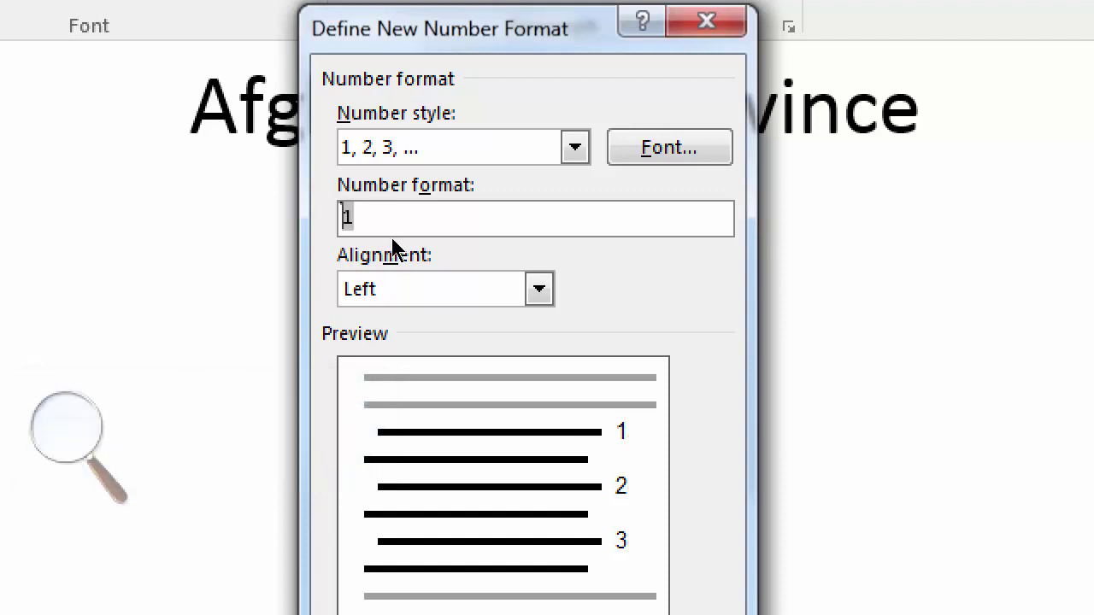
{"action": "key", "text": "ctrl+z"}
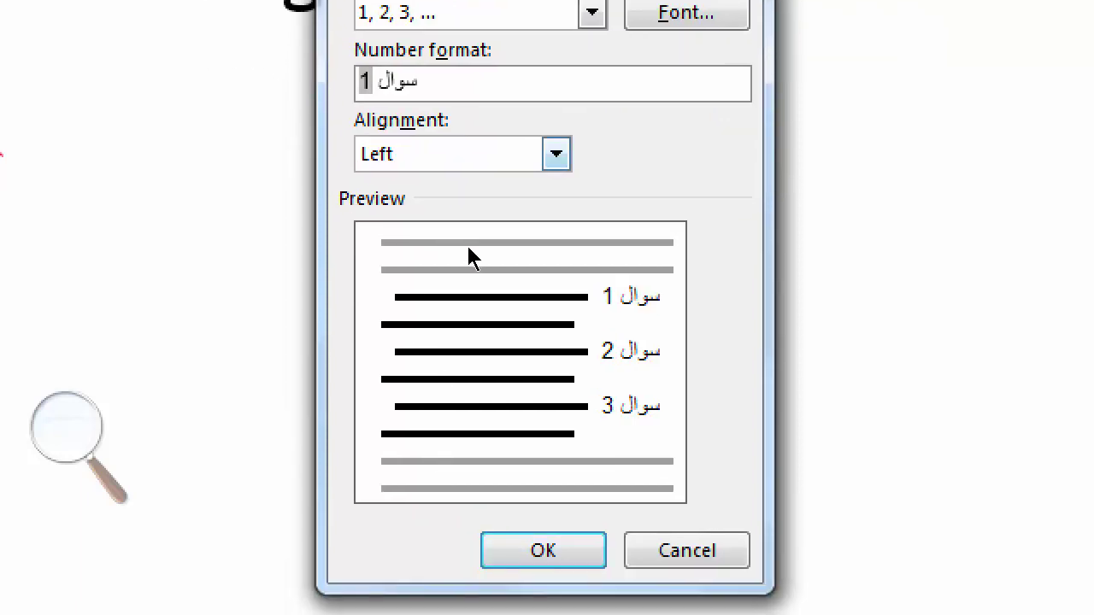
Step: Set the new سوال number format's alignment to Right, confirm it and close the Magnifier
{"action": "key", "text": "alt+m"}
{"action": "key", "text": "alt+Down"}
{"action": "key", "text": "Down"}
{"action": "key", "text": "Down"}
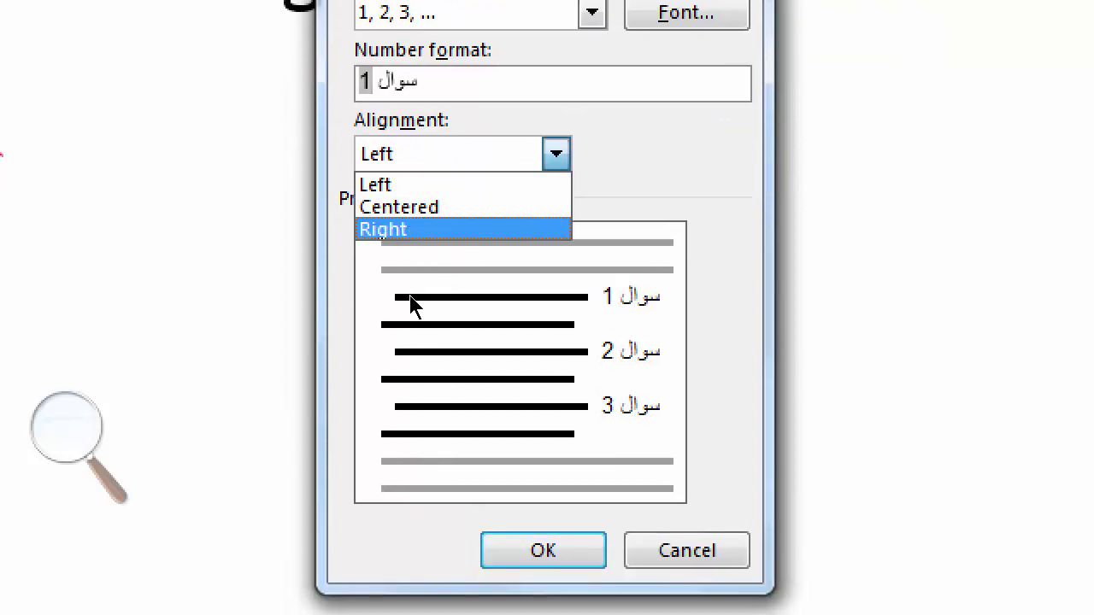
{"action": "key", "text": "Return"}
{"action": "key", "text": "Return"}
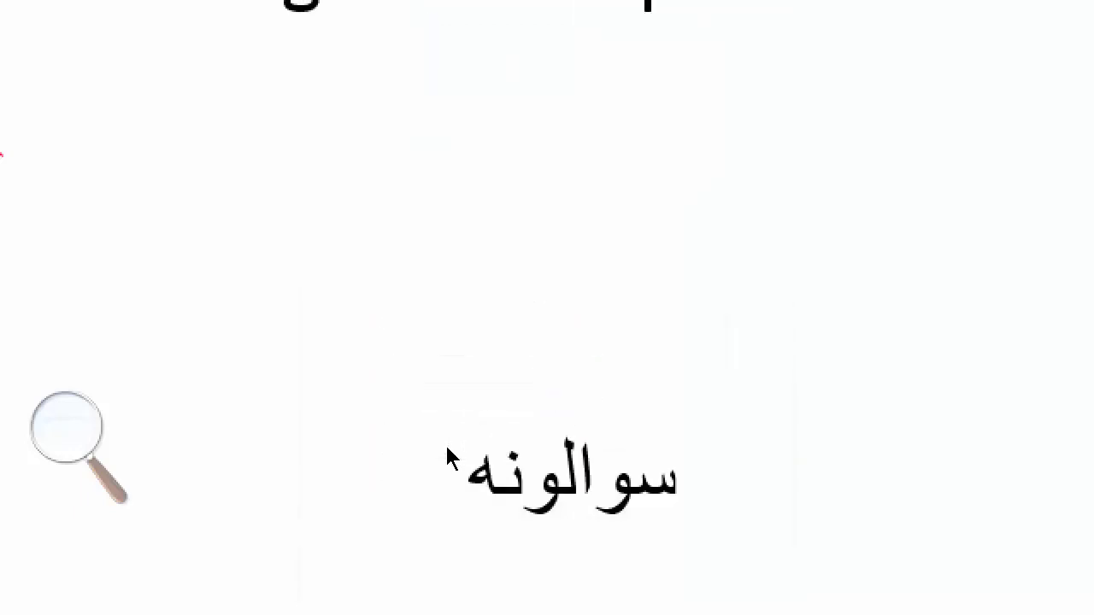
{"action": "left_click", "coordinate": [222, 401]}
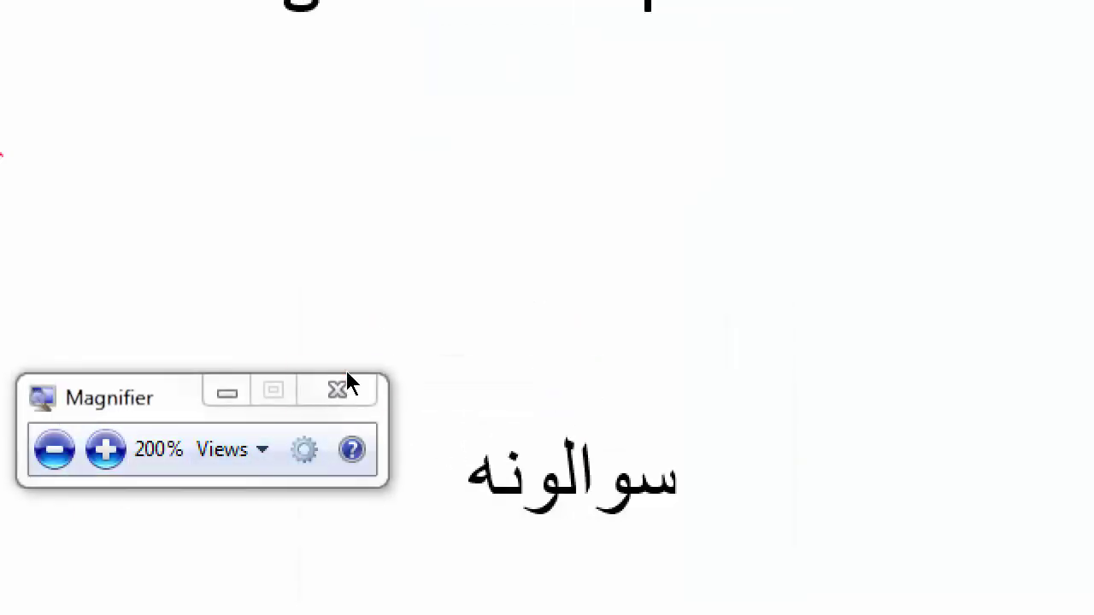
{"action": "left_click", "coordinate": [349, 376]}
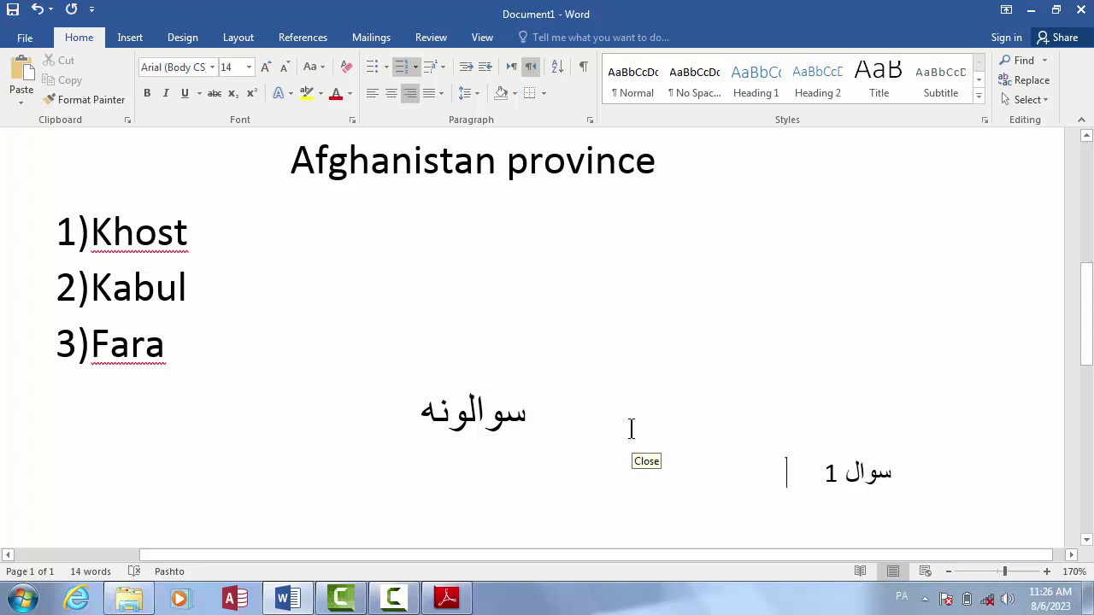
Step: Fill five سوال items with سمنیتبنسیتبنمسیب, سیبسی, سیبیسب, سیبیسب and سیب, and end the numbering on the line below
{"action": "type", "text": "سمنیتبنسیتبنمسیب"}
{"action": "key", "text": "Return"}
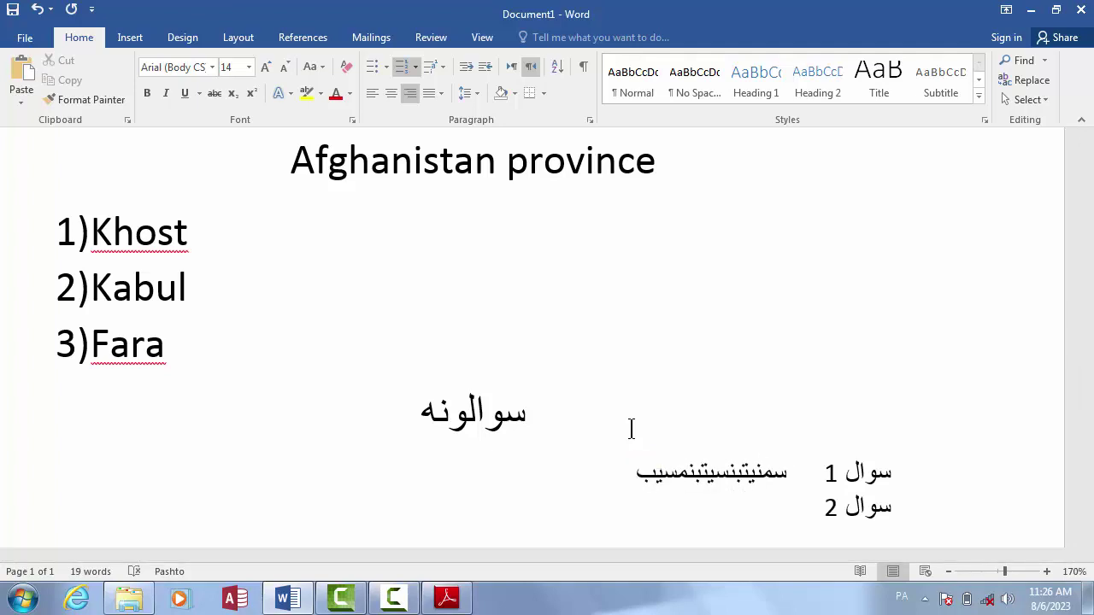
{"action": "type", "text": "سیبسی"}
{"action": "key", "text": "Return"}
{"action": "type", "text": "سی"}
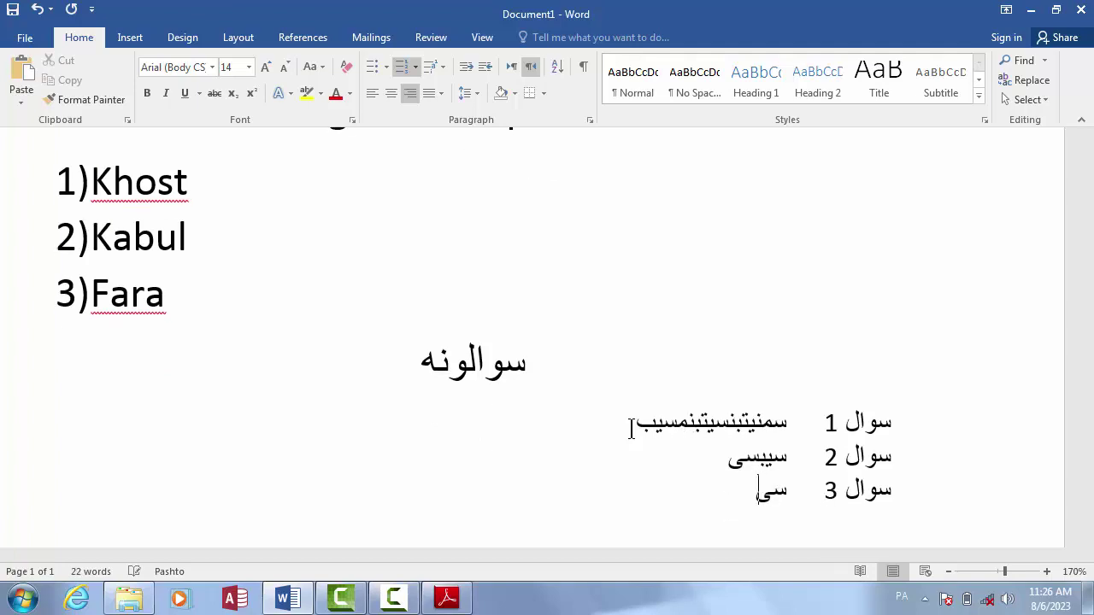
{"action": "type", "text": "بیسب"}
{"action": "key", "text": "Return"}
{"action": "type", "text": "سیبیسب"}
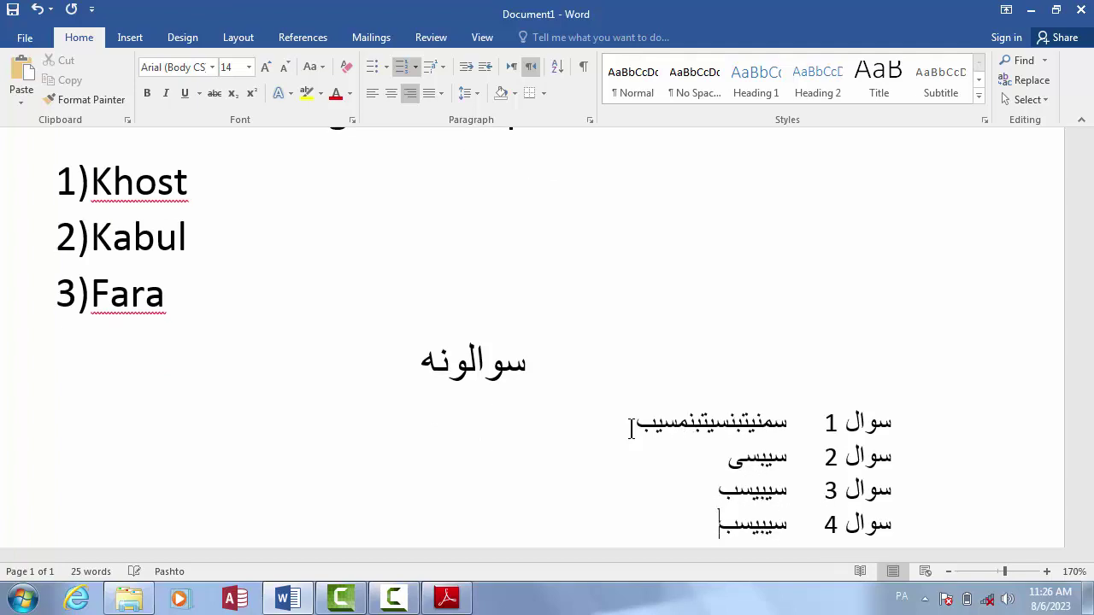
{"action": "key", "text": "Return"}
{"action": "type", "text": "سیب"}
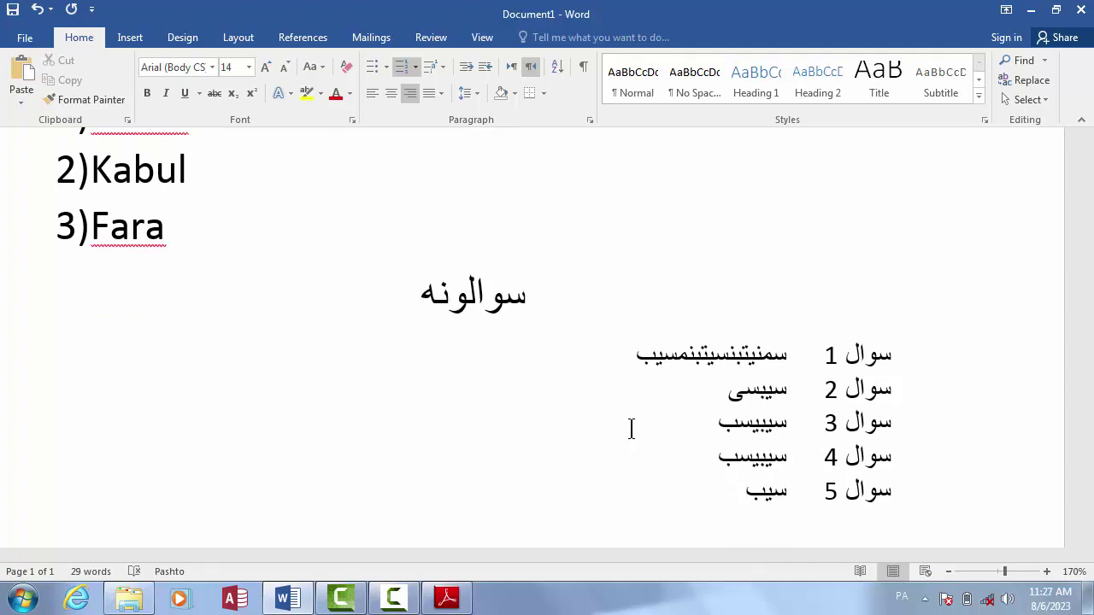
{"action": "key", "text": "Return"}
{"action": "key", "text": "BackSpace"}
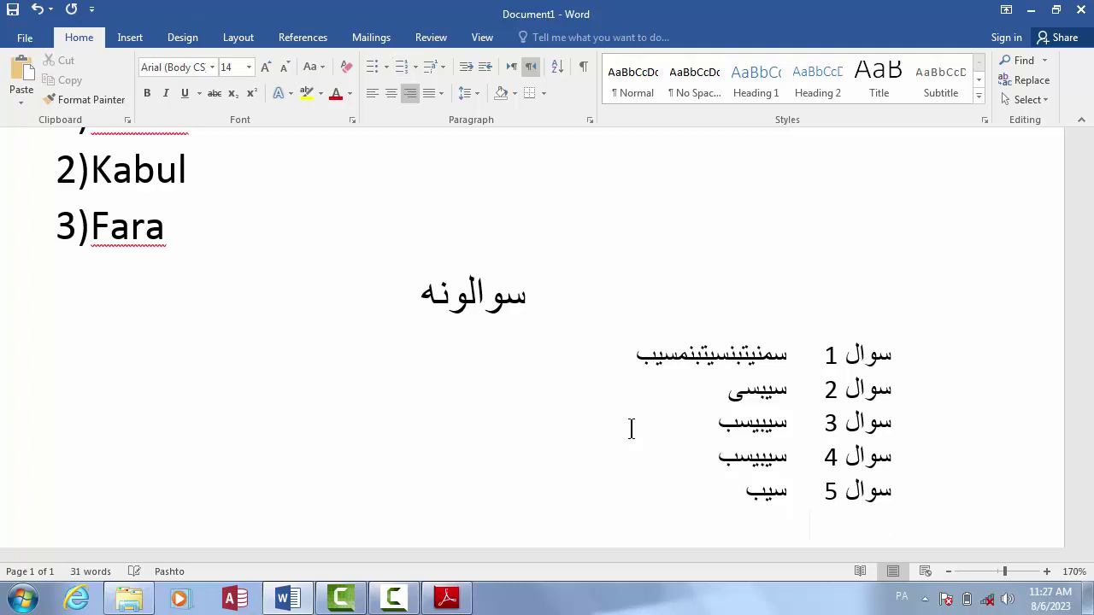
Step: Begin defining another number format for the empty line below the list and set its alignment to Left
{"action": "left_click", "coordinate": [414, 67]}
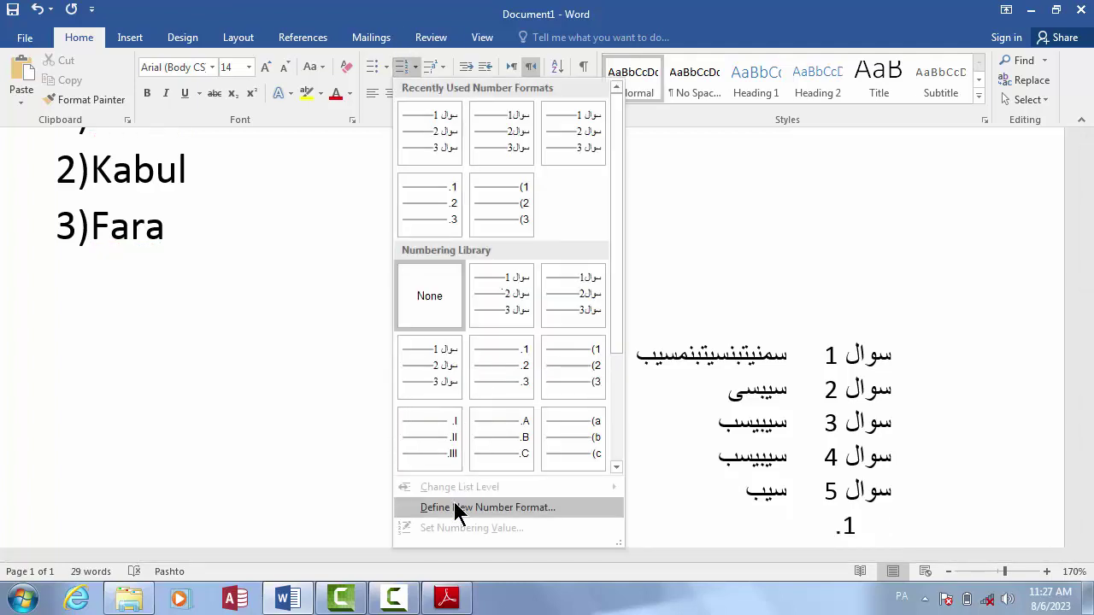
{"action": "left_click", "coordinate": [461, 508]}
{"action": "left_click", "coordinate": [410, 214]}
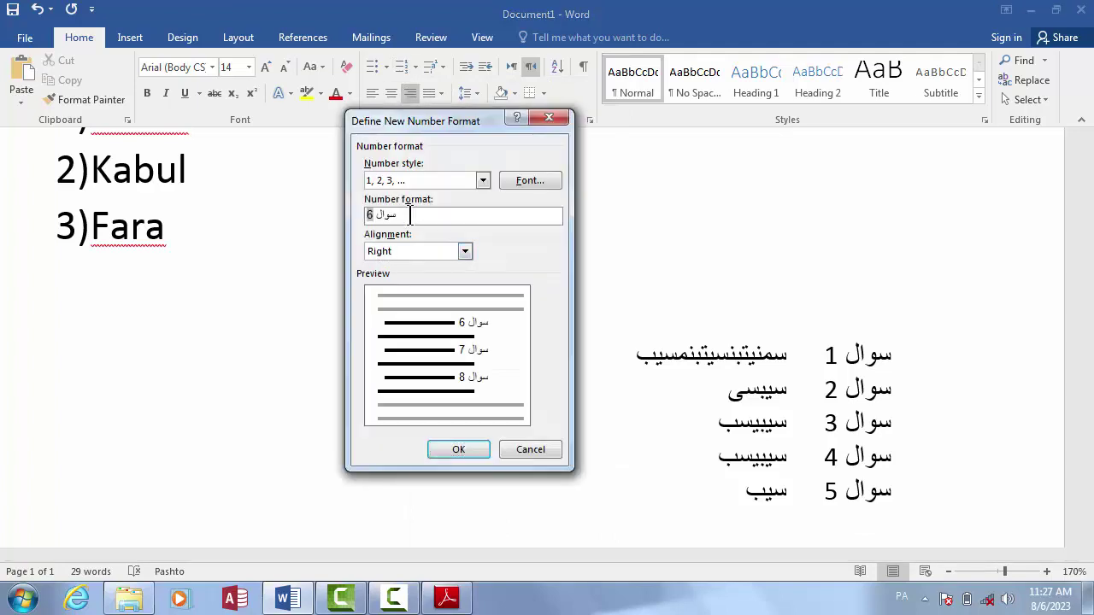
{"action": "left_click_drag", "start_coordinate": [410, 215], "coordinate": [385, 214]}
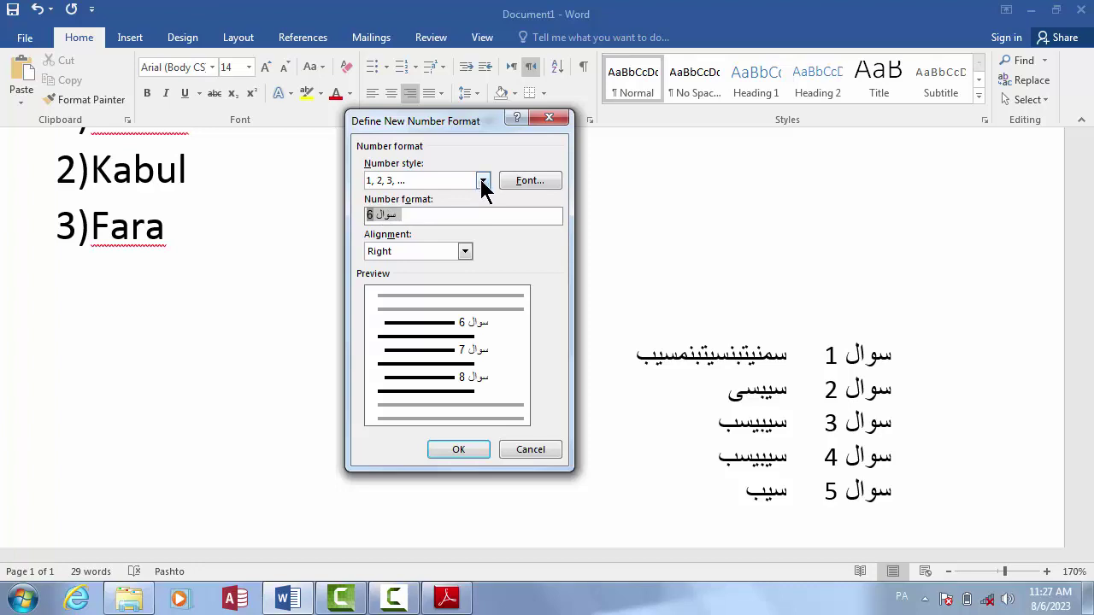
{"action": "left_click", "coordinate": [464, 252]}
{"action": "left_click", "coordinate": [429, 267]}
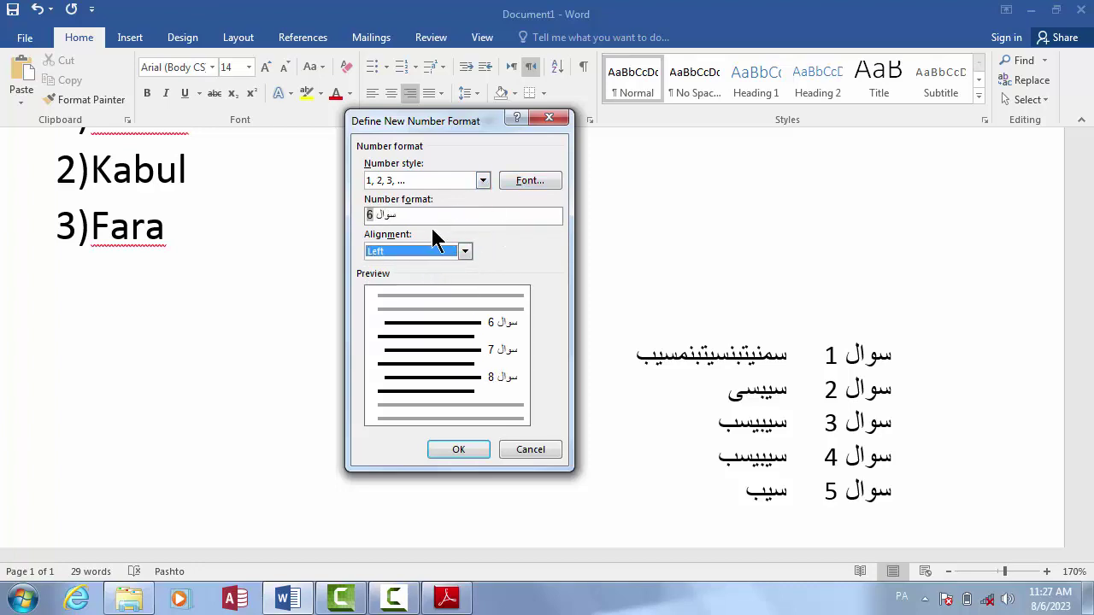
Step: Clear the Pashto prefix from the new number format so that only the number field remains
{"action": "left_click", "coordinate": [402, 215]}
{"action": "triple_click", "coordinate": [389, 217]}
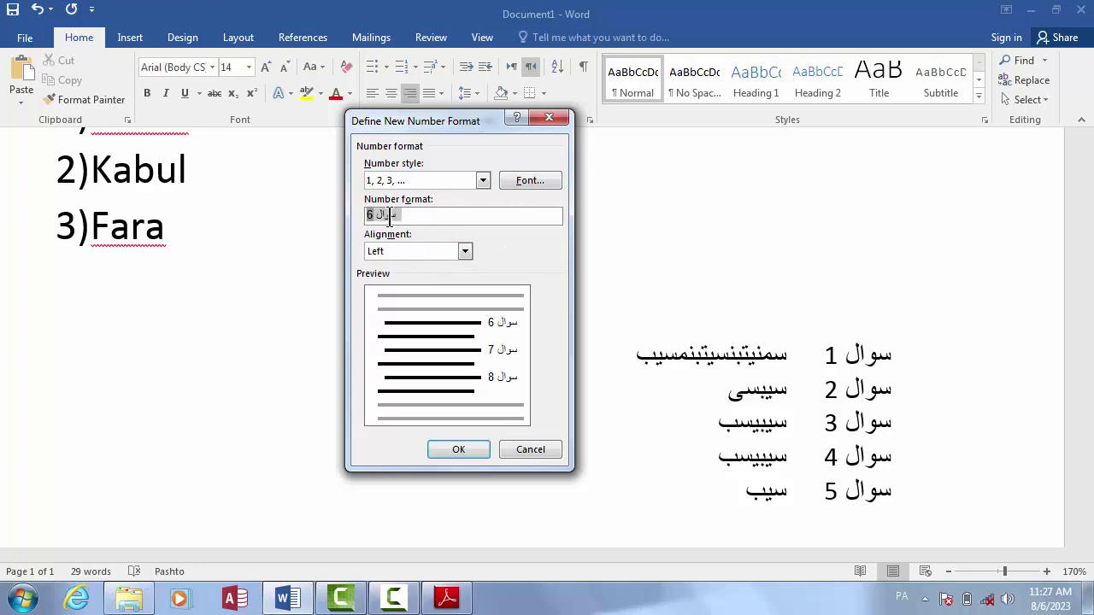
{"action": "left_click", "coordinate": [390, 217]}
{"action": "double_click", "coordinate": [390, 217]}
{"action": "type", "text": "ْعثسفهخد"}
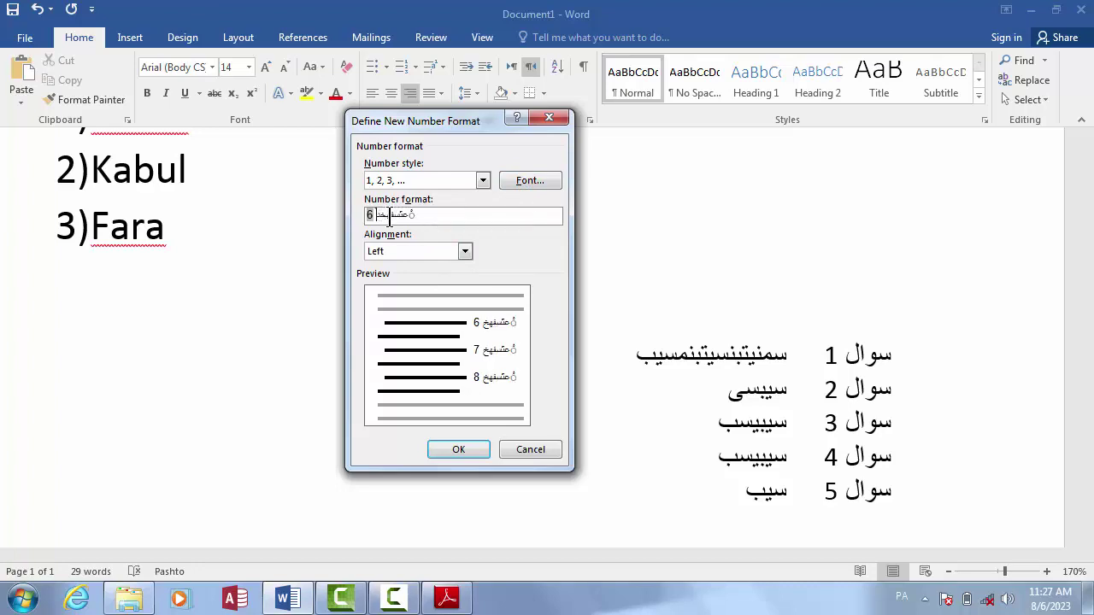
{"action": "key", "text": "BackSpace"}
{"action": "key", "text": "BackSpace"}
{"action": "key", "text": "BackSpace"}
{"action": "key", "text": "BackSpace"}
{"action": "key", "text": "BackSpace"}
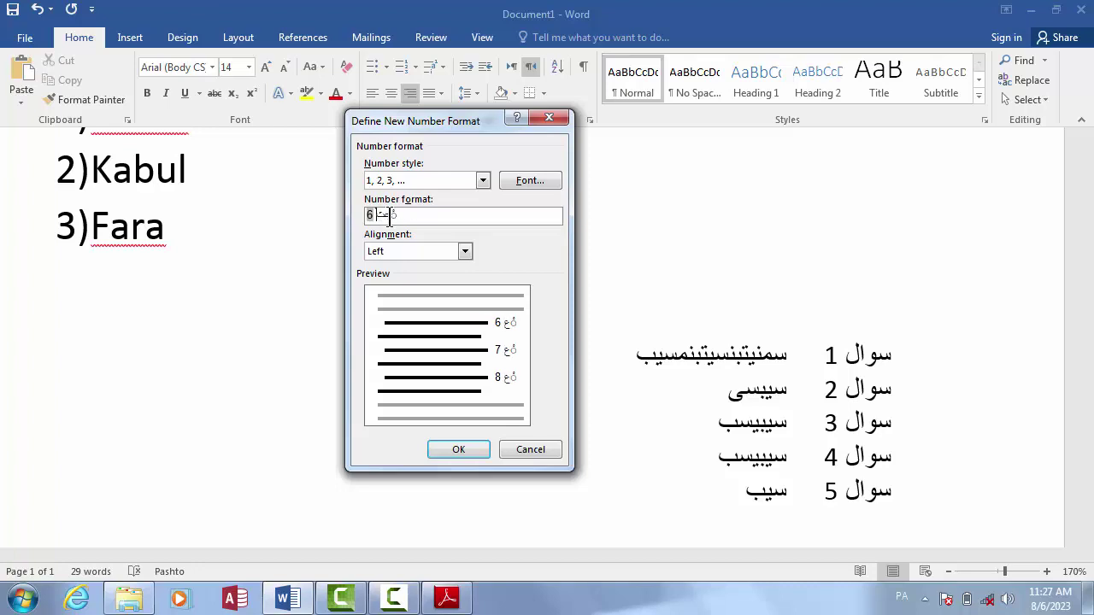
{"action": "key", "text": "BackSpace"}
{"action": "key", "text": "BackSpace"}
{"action": "key", "text": "BackSpace"}
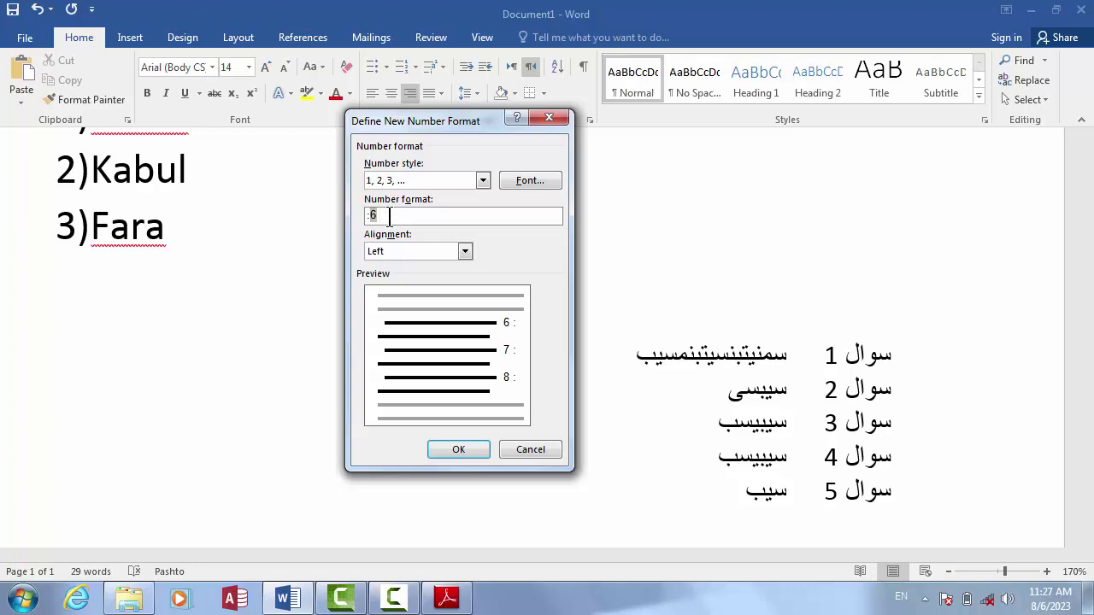
Step: Complete the number format with the word "Question" and a colon around the number, and confirm it
{"action": "type", "text": "Question"}
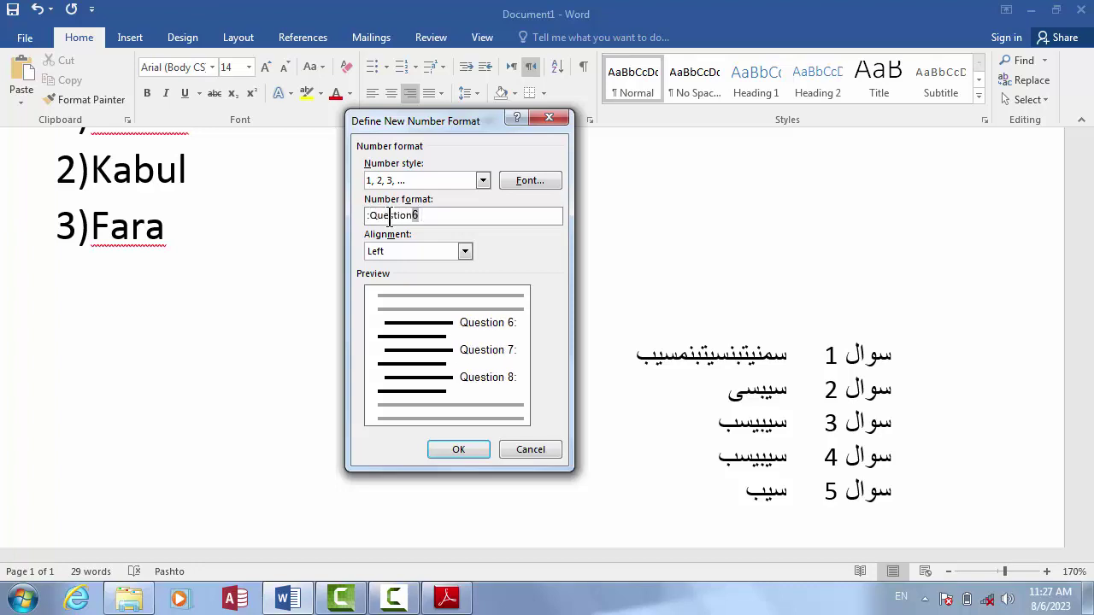
{"action": "left_click", "coordinate": [459, 450]}
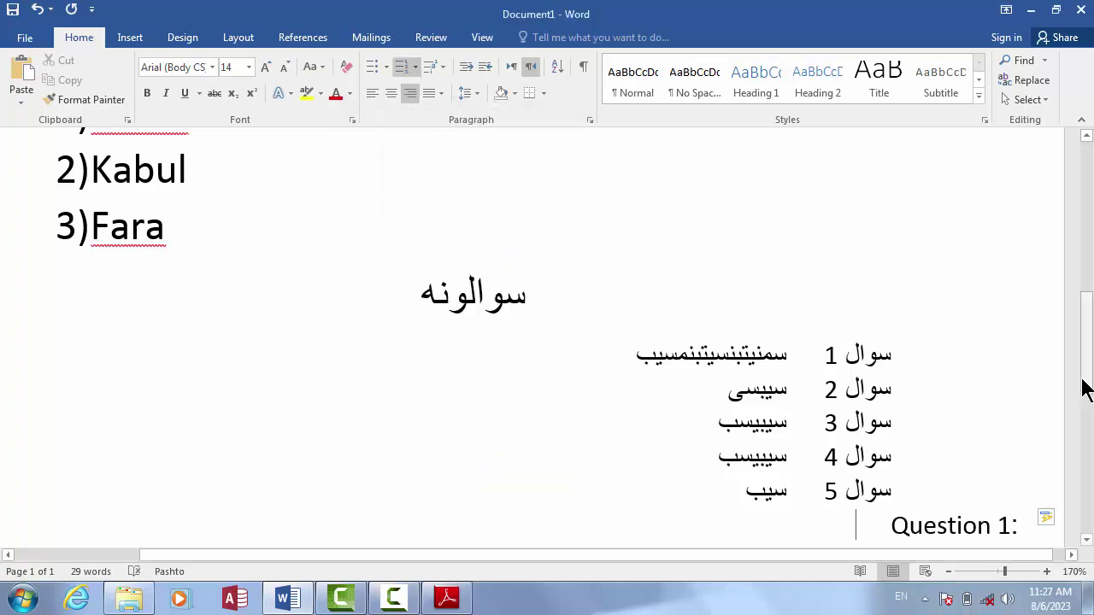
Step: Set the Question 1 line to left-to-right direction with left alignment
{"action": "left_click_drag", "start_coordinate": [1087, 388], "coordinate": [1087, 412]}
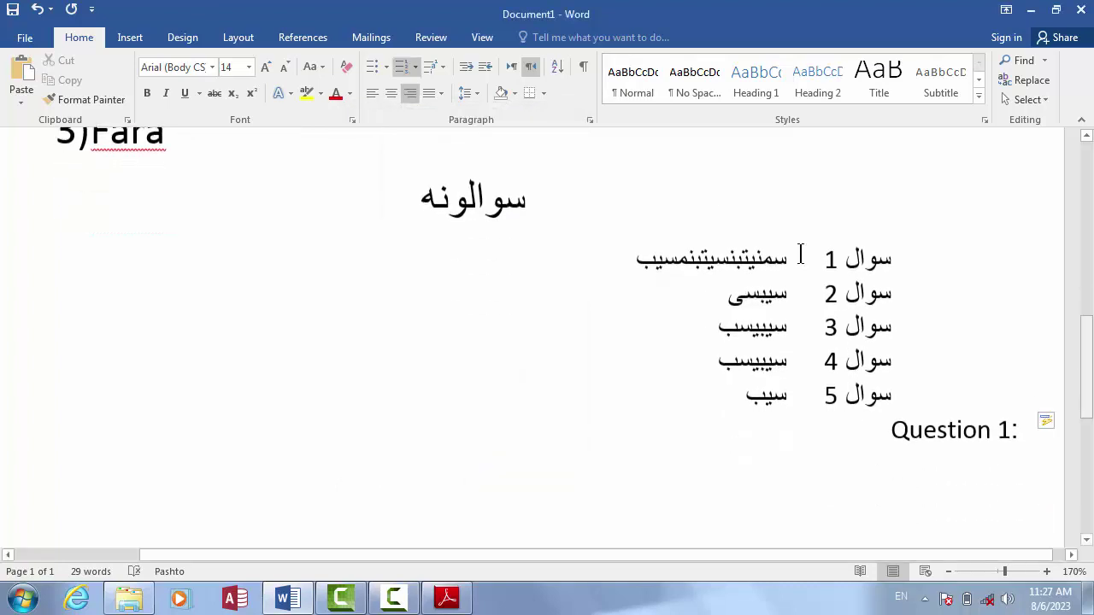
{"action": "left_click", "coordinate": [371, 94]}
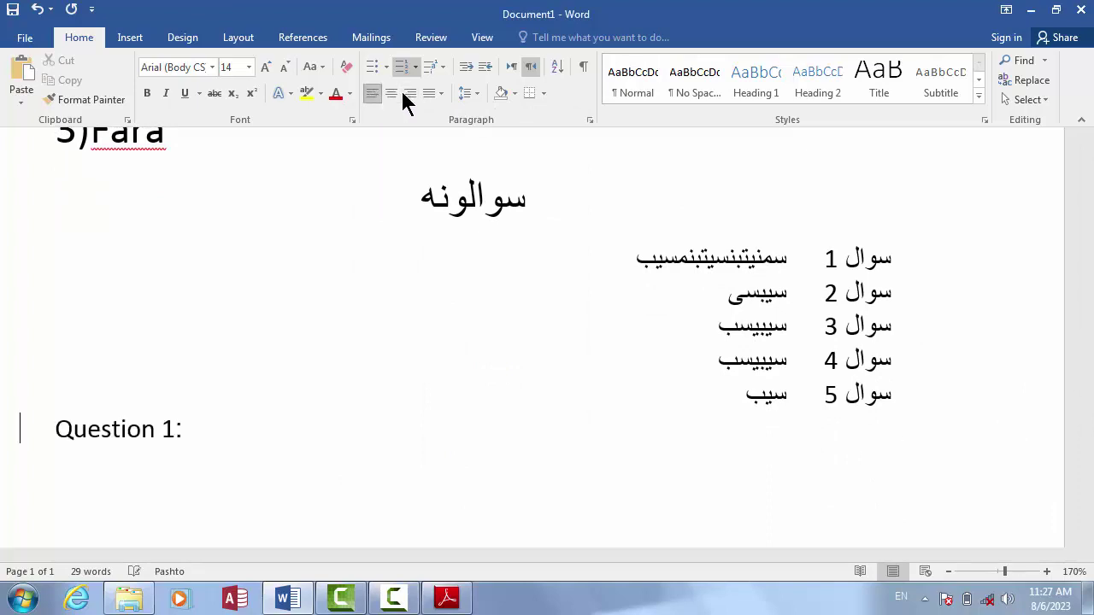
{"action": "left_click", "coordinate": [511, 68]}
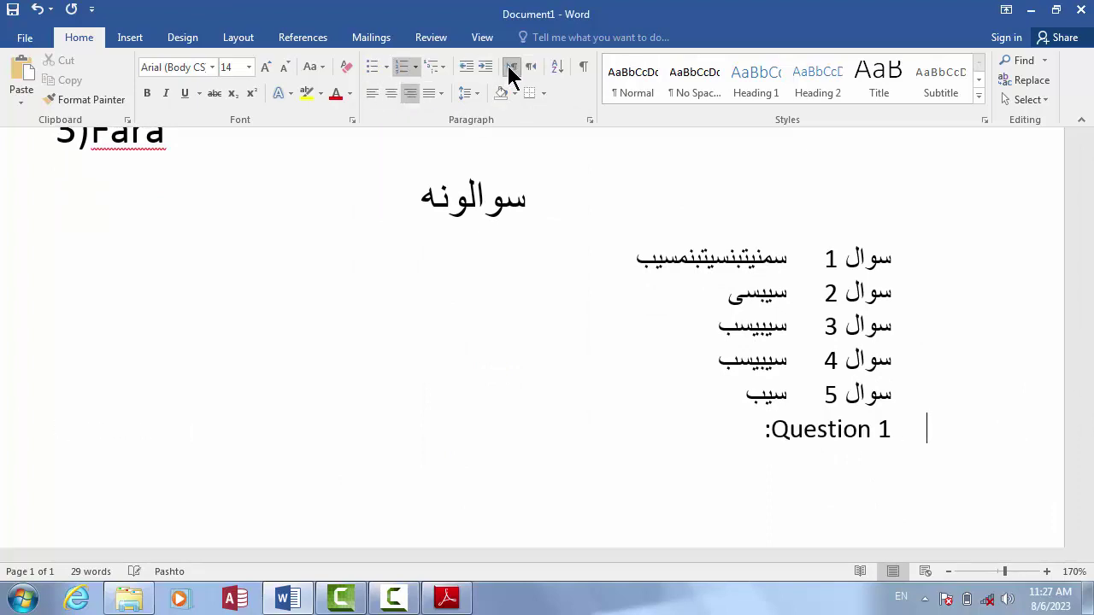
{"action": "left_click", "coordinate": [372, 94]}
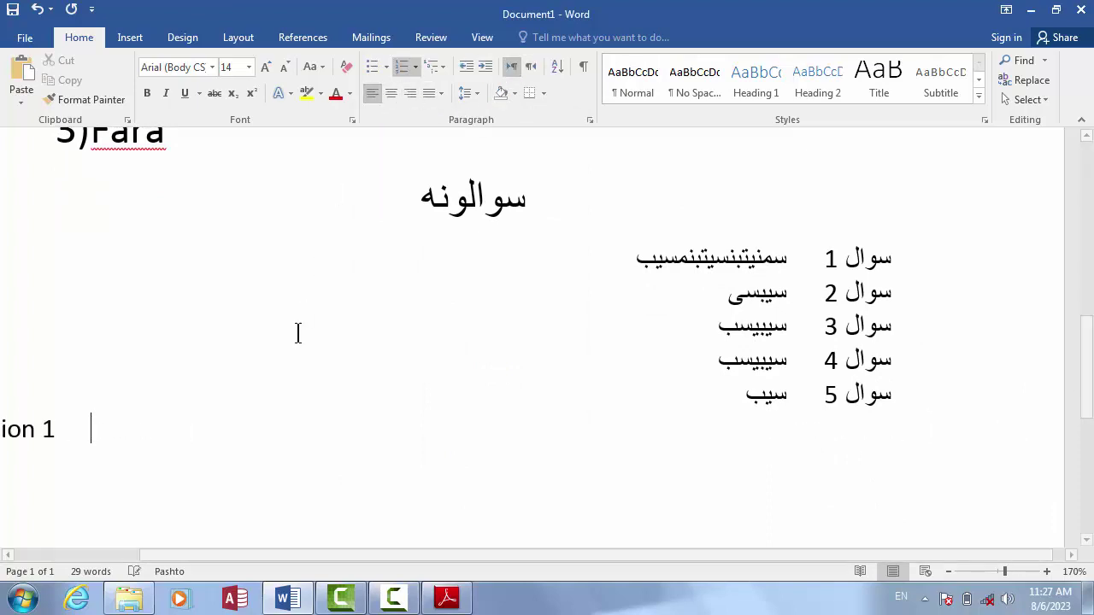
Step: Fill five Question items with the sample text Dfrdsfdsf, Sdfdsf, Sdfdsf, Sdfdsf and sdf
{"action": "left_click", "coordinate": [950, 571]}
{"action": "left_click", "coordinate": [949, 571]}
{"action": "left_click", "coordinate": [950, 571]}
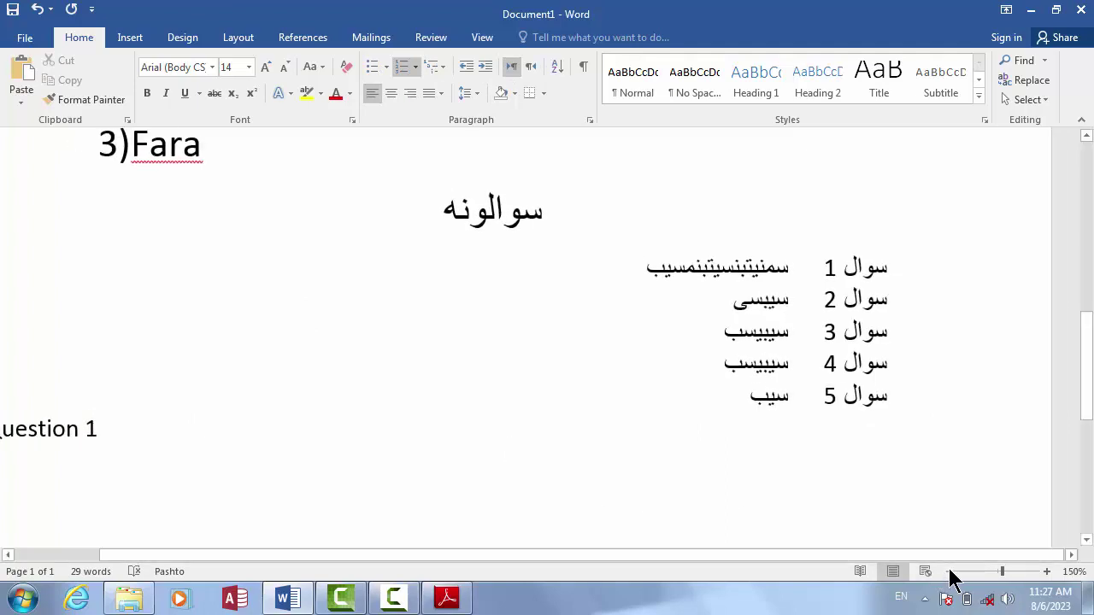
{"action": "left_click", "coordinate": [949, 571]}
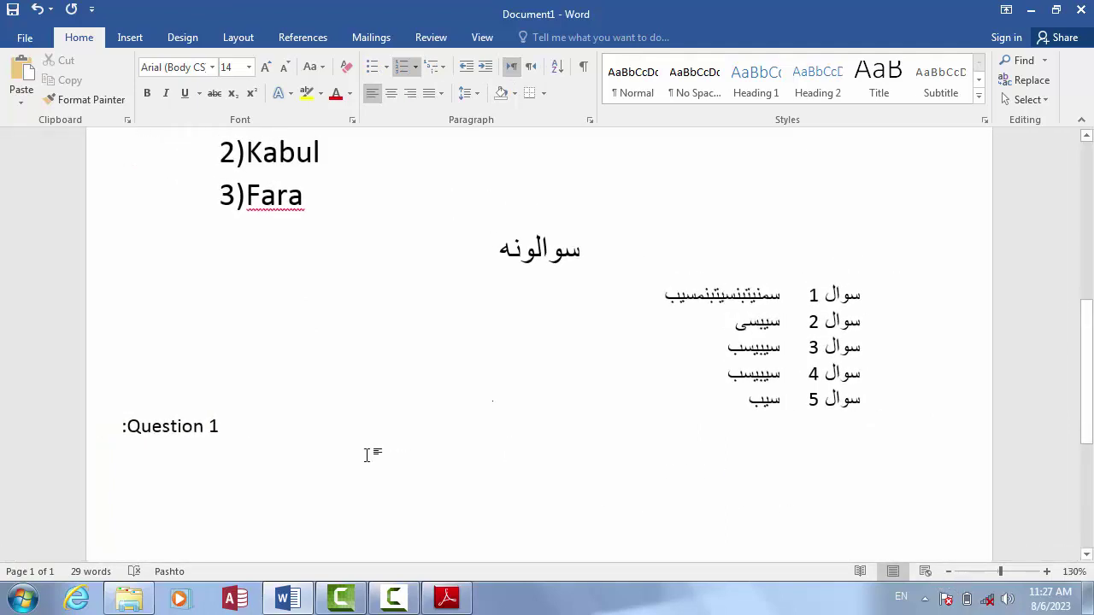
{"action": "type", "text": "dfrdsfdsf"}
{"action": "key", "text": "Return"}
{"action": "type", "text": "sdf"}
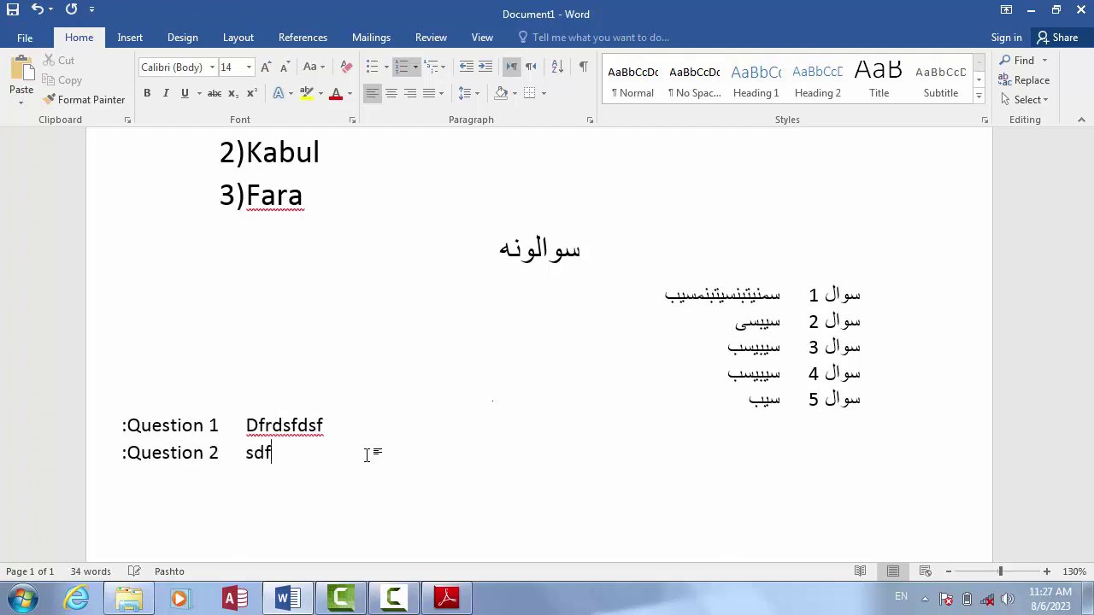
{"action": "type", "text": "dsf"}
{"action": "key", "text": "Return"}
{"action": "type", "text": "sdfdsf"}
{"action": "key", "text": "Return"}
{"action": "type", "text": "sdf"}
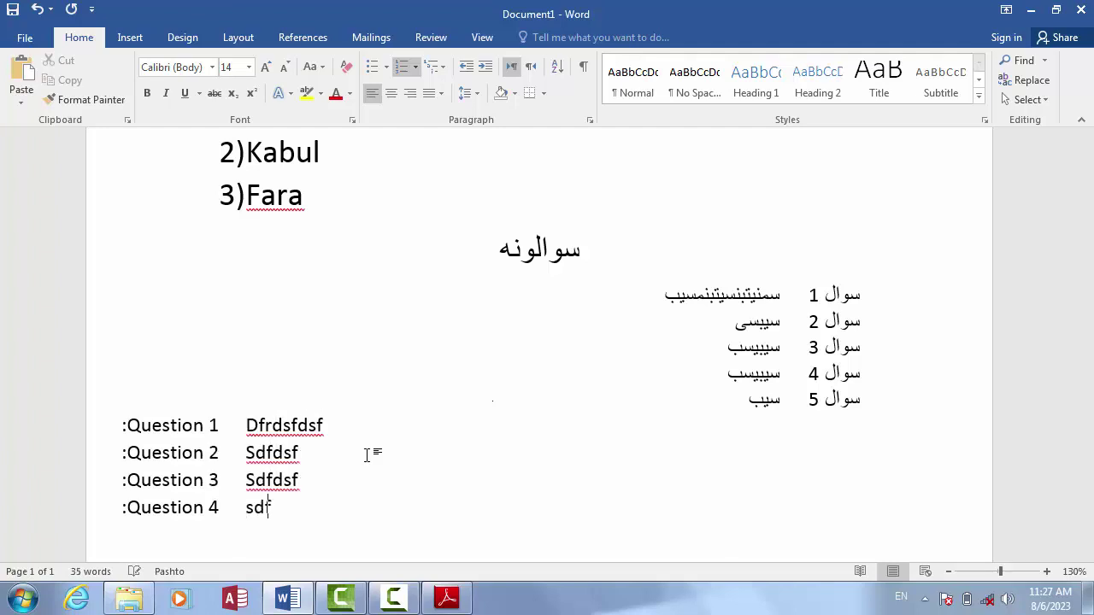
{"action": "type", "text": "dsf"}
{"action": "key", "text": "Return"}
{"action": "type", "text": "sdf"}
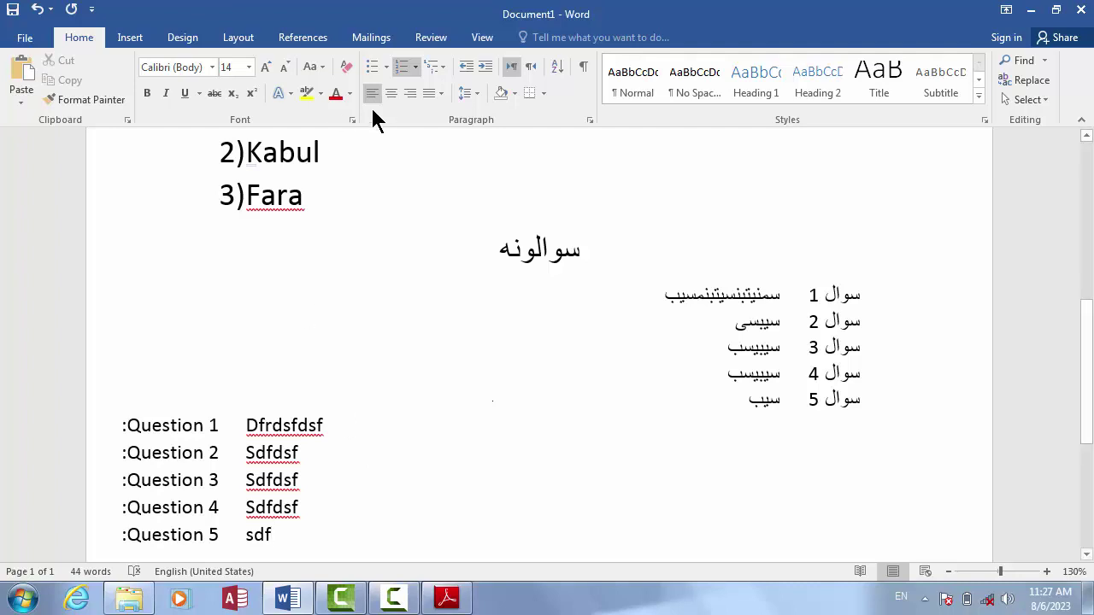
{"action": "left_click", "coordinate": [416, 66]}
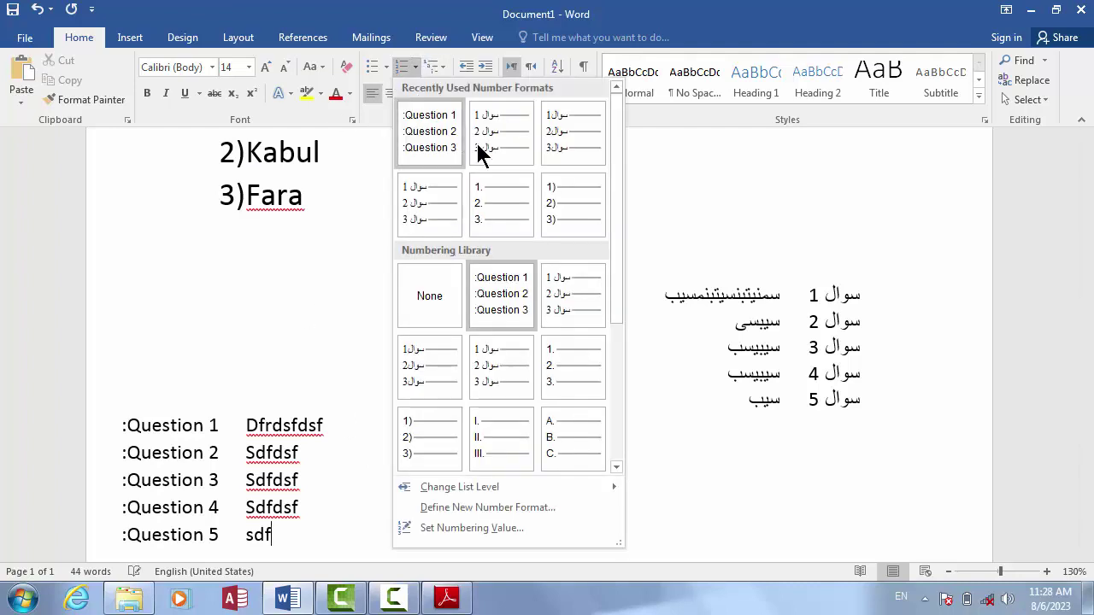
{"action": "left_click", "coordinate": [502, 505]}
{"action": "left_click", "coordinate": [431, 219]}
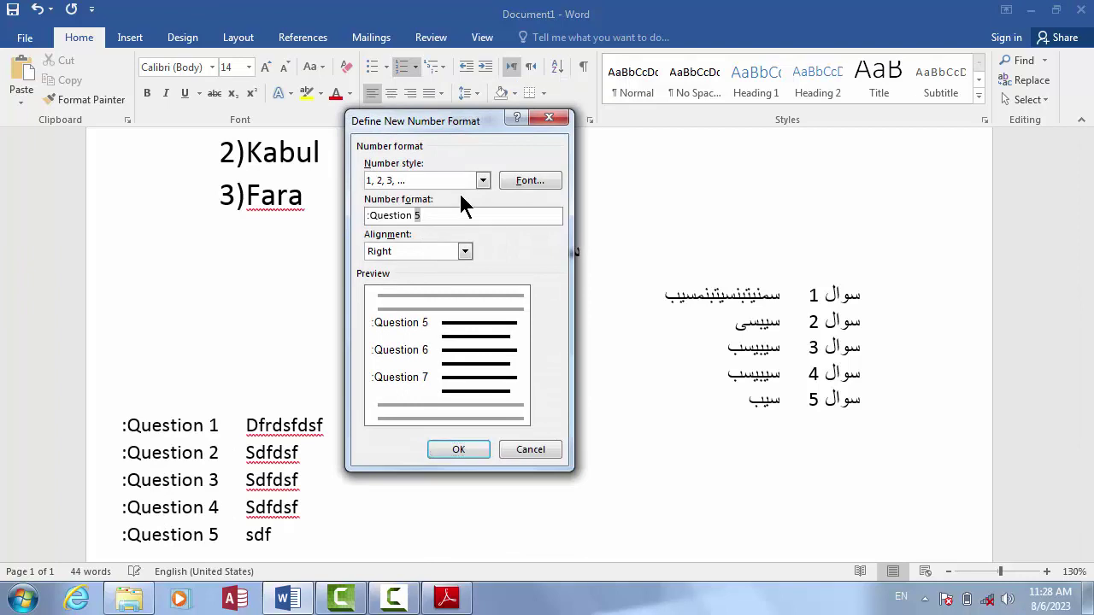
{"action": "left_click", "coordinate": [542, 118]}
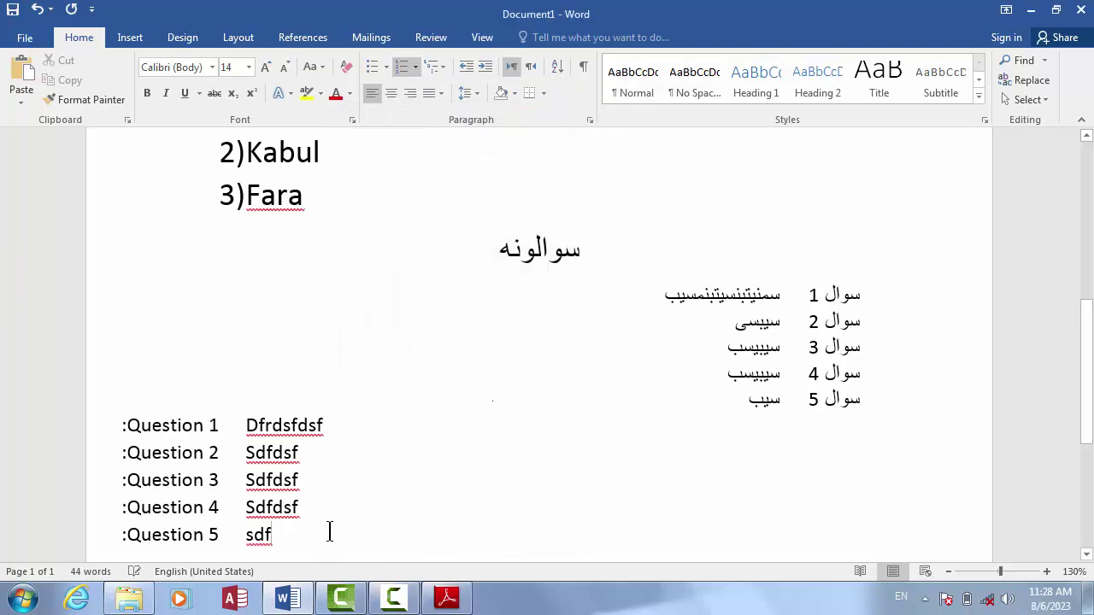
Step: Start a new list at the last Question item, sdf, with its numbering value set to 1
{"action": "left_click_drag", "start_coordinate": [292, 533], "coordinate": [194, 503]}
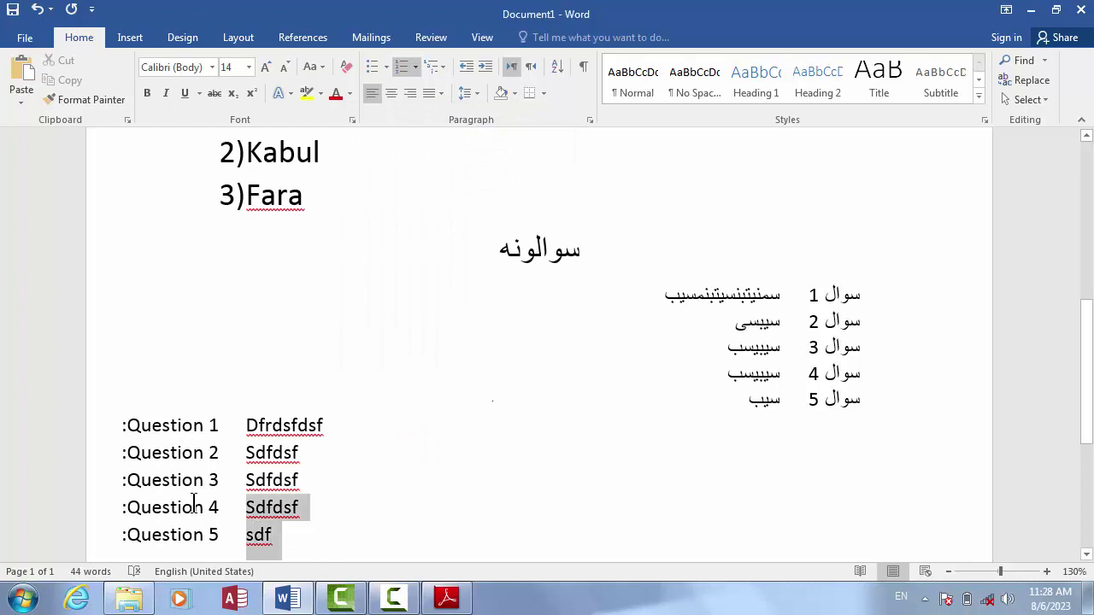
{"action": "left_click", "coordinate": [279, 538]}
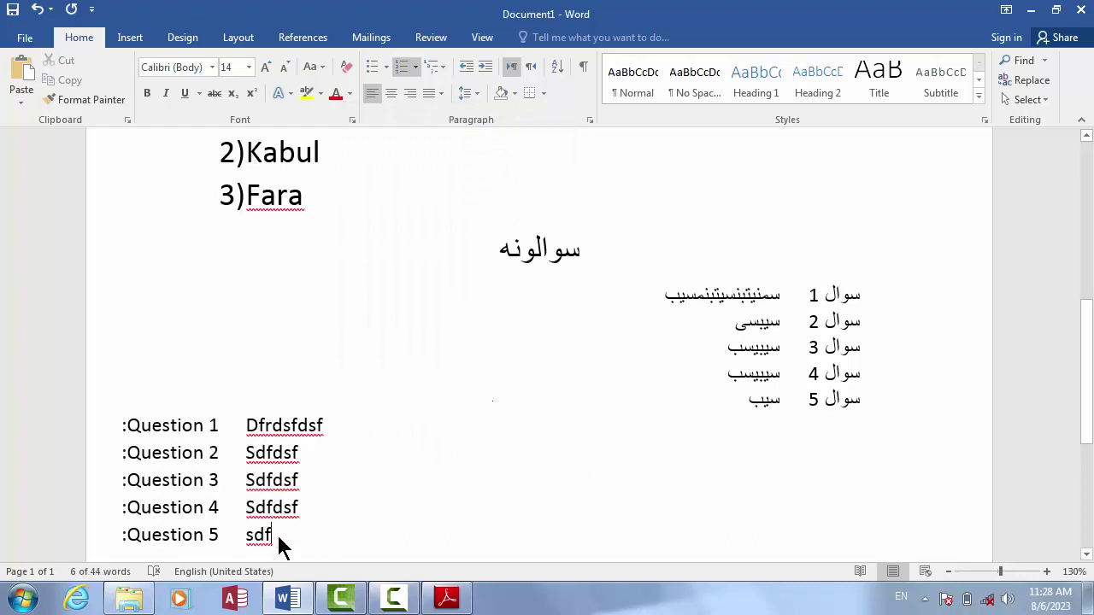
{"action": "left_click", "coordinate": [415, 68]}
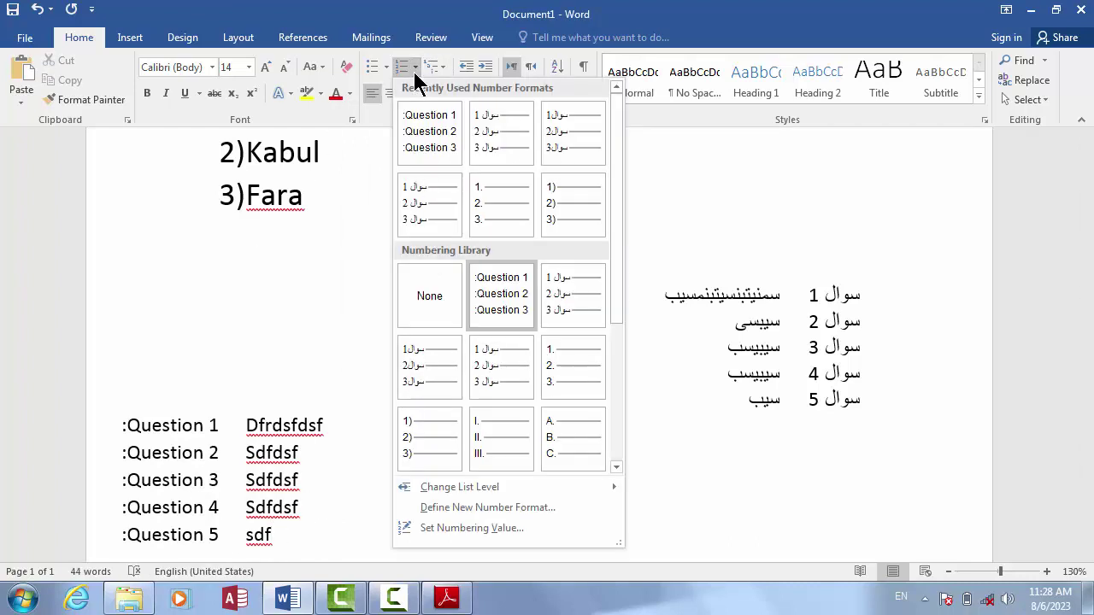
{"action": "left_click", "coordinate": [456, 545]}
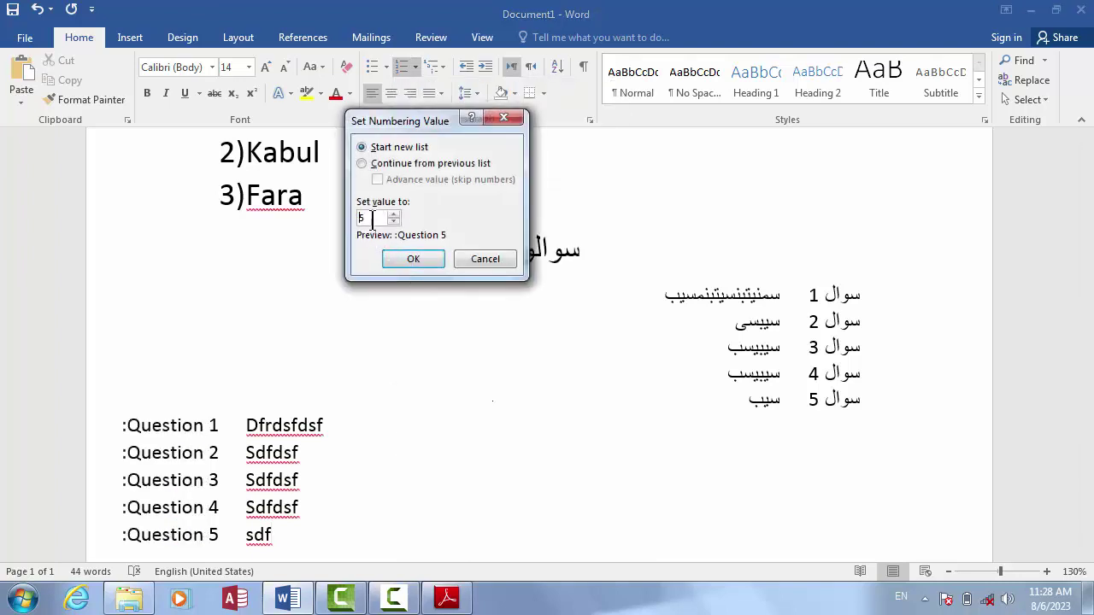
{"action": "left_click_drag", "start_coordinate": [371, 219], "coordinate": [312, 217]}
{"action": "left_click", "coordinate": [413, 258]}
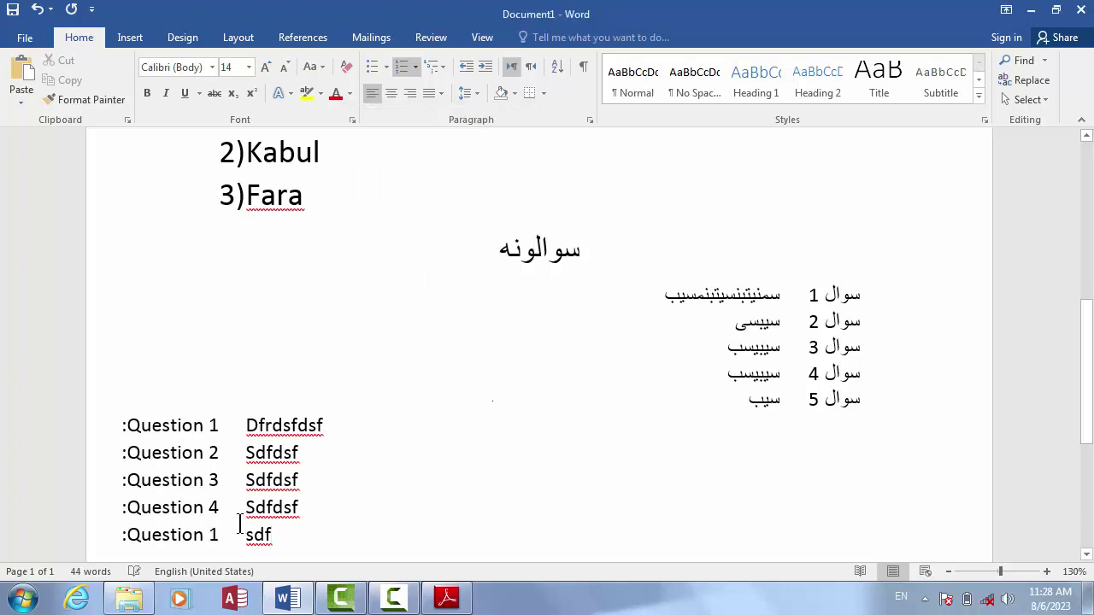
Step: Add an empty Question item after the fourth item, before the restarted sdf line
{"action": "left_click", "coordinate": [210, 539]}
{"action": "left_click_drag", "start_coordinate": [250, 538], "coordinate": [247, 506]}
{"action": "left_click", "coordinate": [431, 501]}
{"action": "key", "text": "Return"}
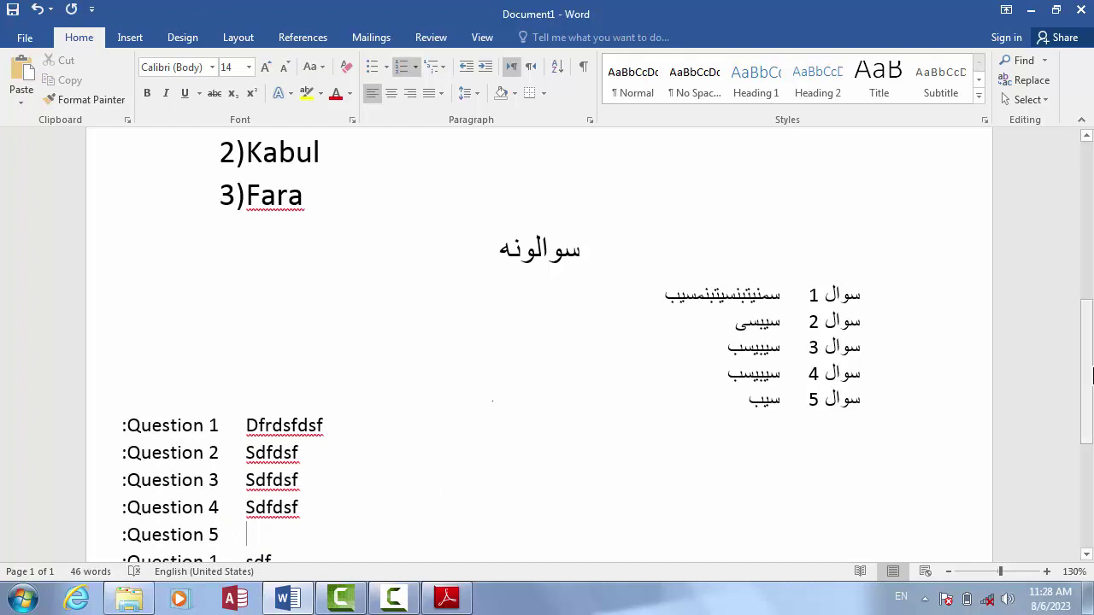
Step: Switch to MS-Word 2013 book.pdf in Adobe Reader and select the word Bullets in the Paragraph command list
{"action": "scroll", "coordinate": [640, 501], "scroll_direction": "down", "scroll_amount": 2}
{"action": "left_click", "coordinate": [465, 602]}
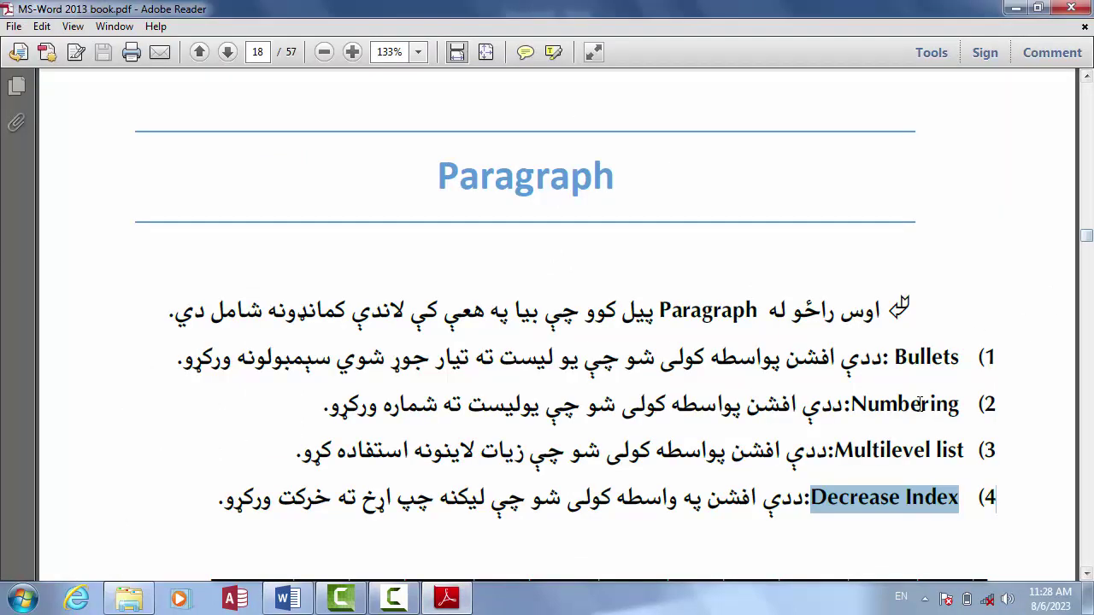
{"action": "left_click_drag", "start_coordinate": [894, 361], "coordinate": [960, 354]}
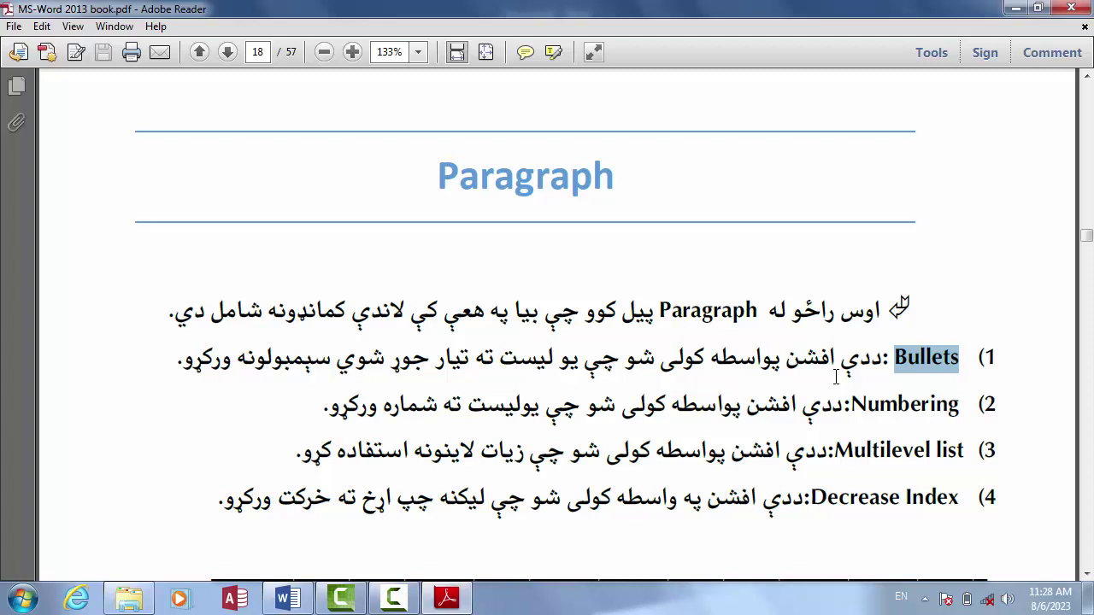
Step: Return to the Word document and examine the available bullet symbols and number formats without applying any
{"action": "left_click", "coordinate": [287, 598]}
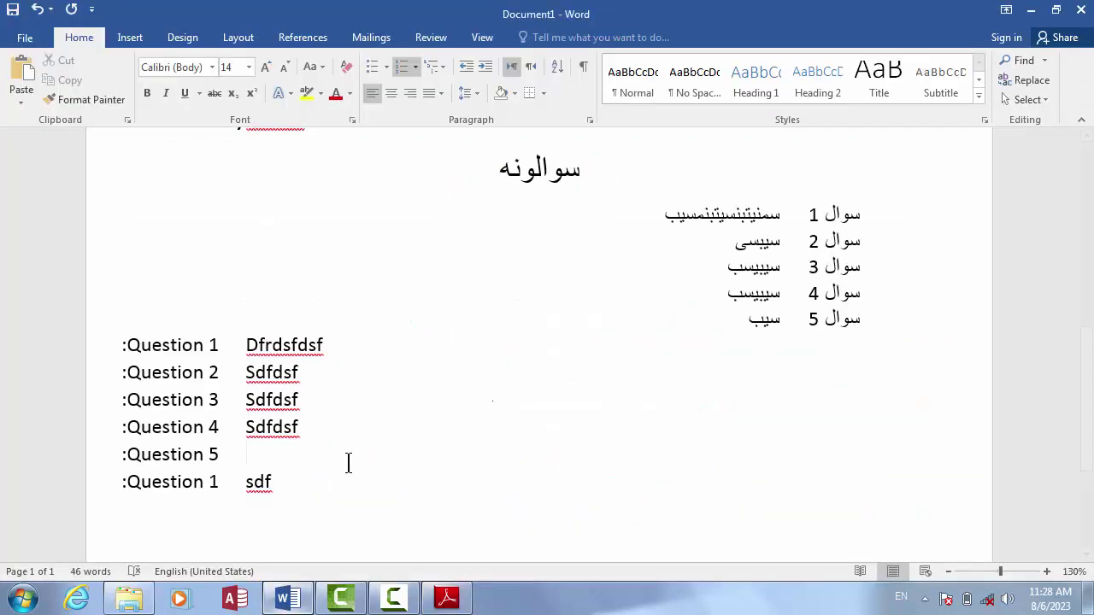
{"action": "left_click", "coordinate": [386, 67]}
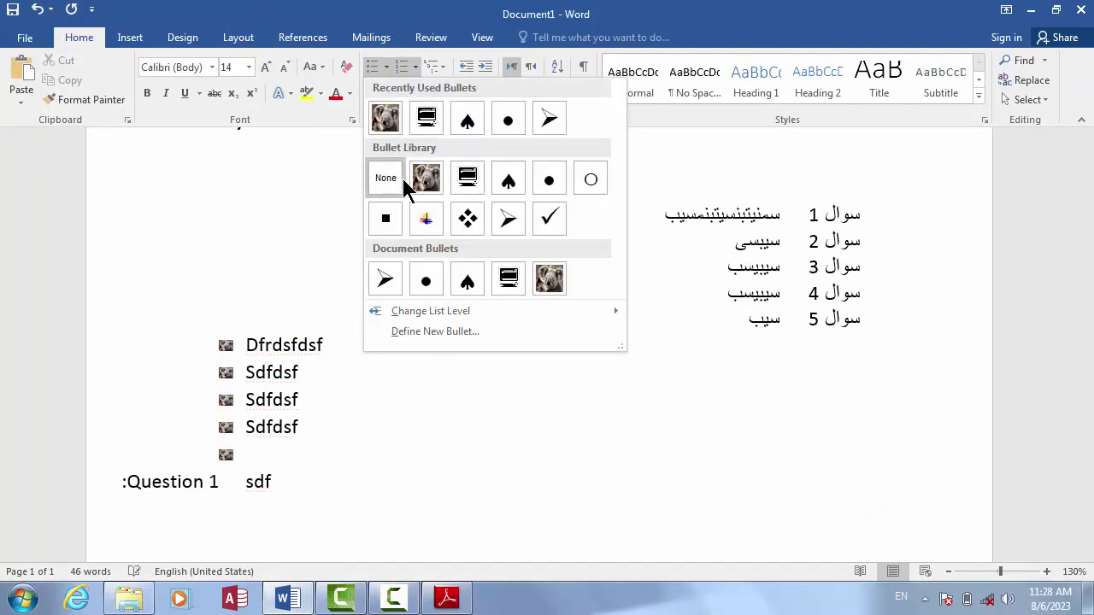
{"action": "left_click", "coordinate": [416, 67]}
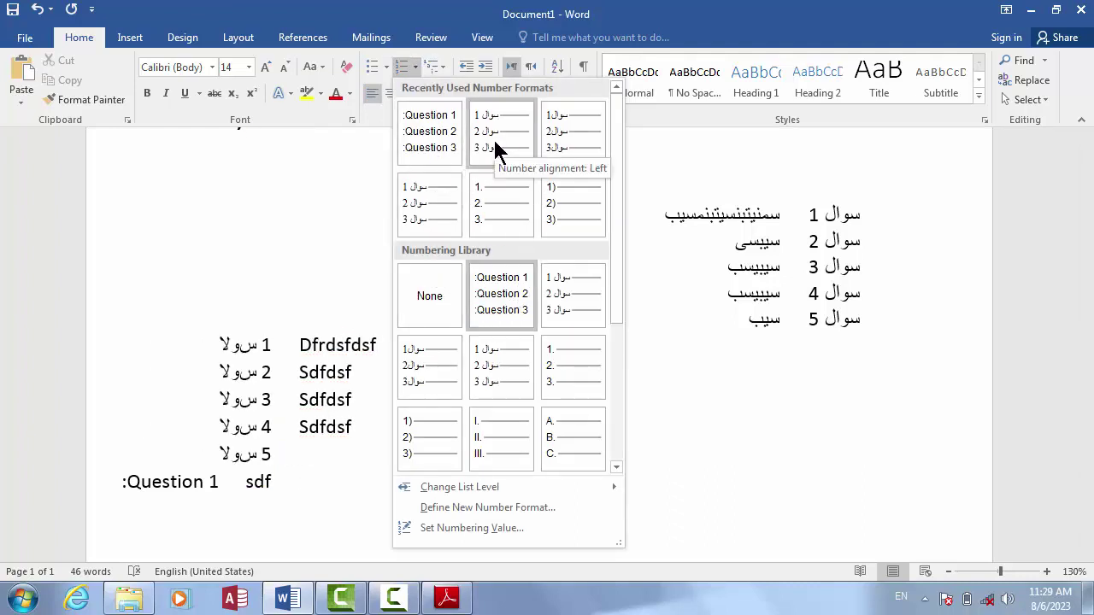
{"action": "left_click", "coordinate": [339, 108]}
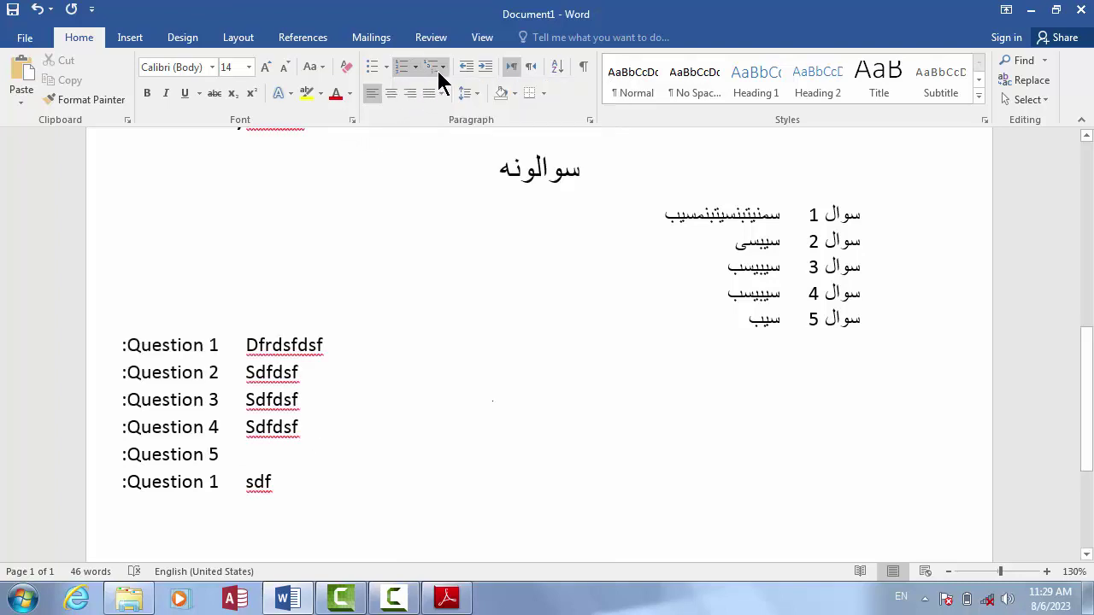
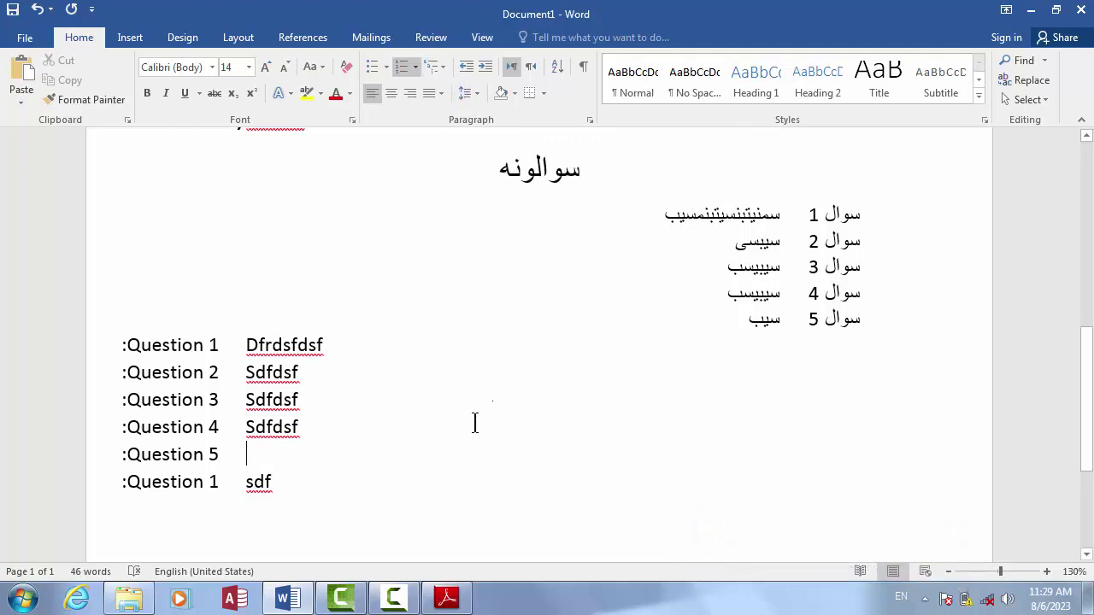
Step: Create a new blank document, generate sample paragraphs with =rand(), and select them all
{"action": "key", "text": "ctrl+n"}
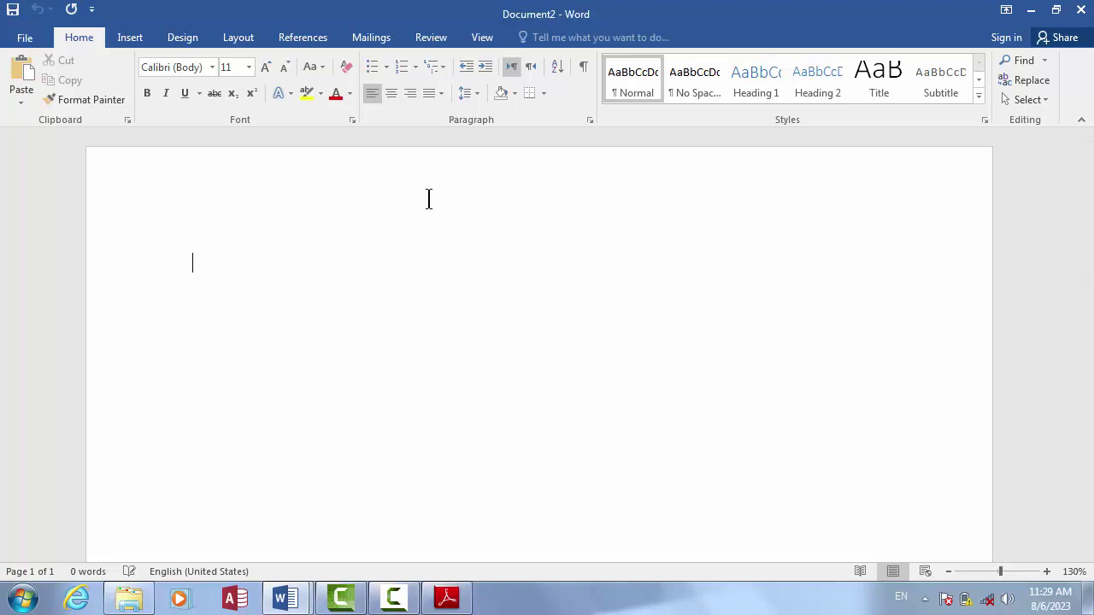
{"action": "type", "text": "=ran"}
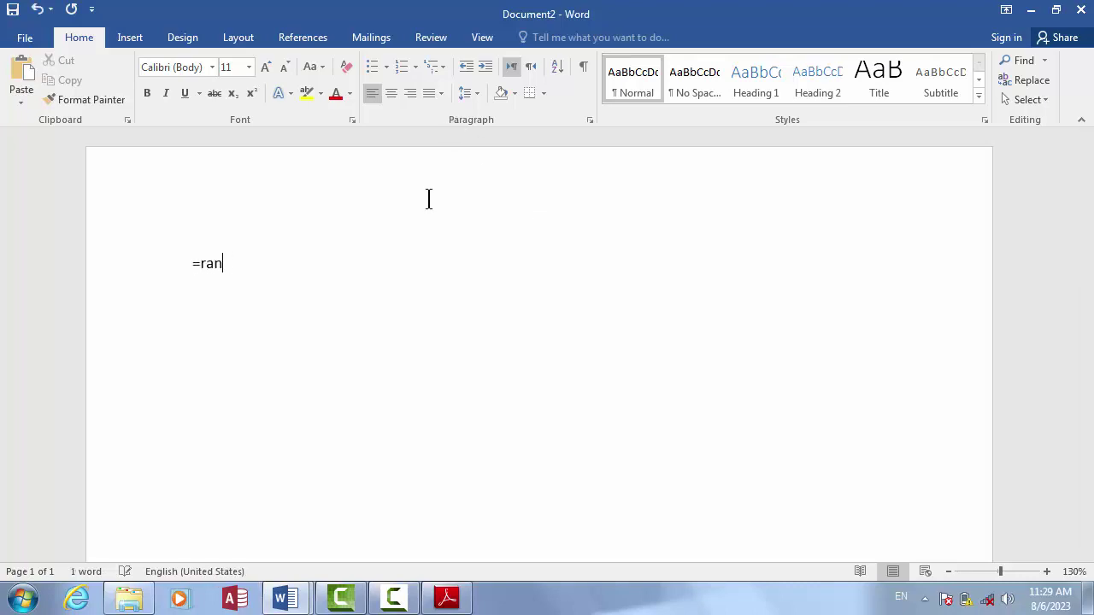
{"action": "type", "text": "d()"}
{"action": "key", "text": "Return"}
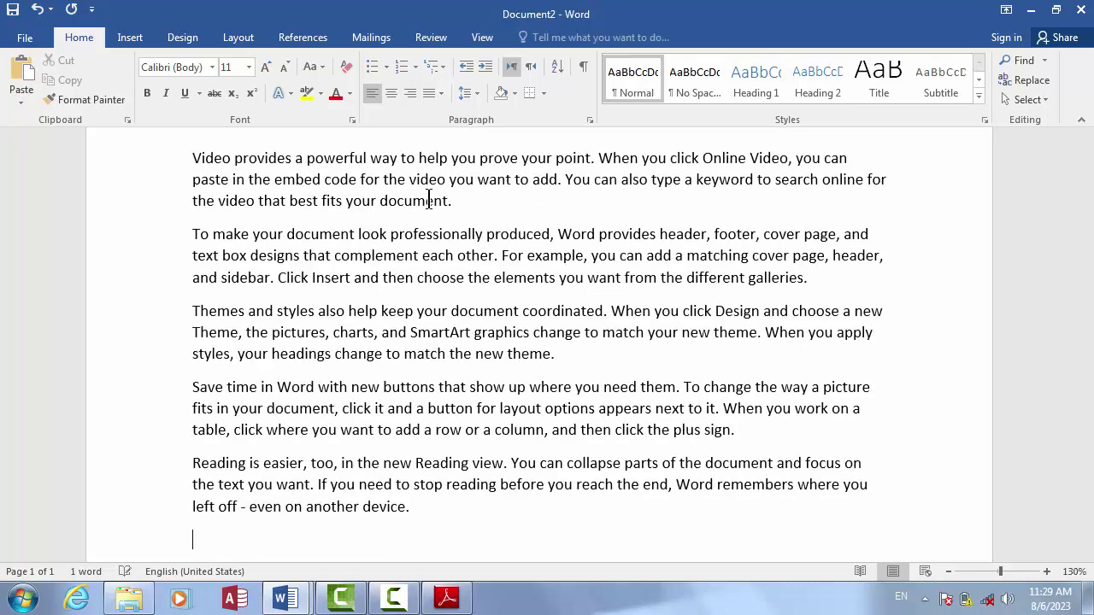
{"action": "left_click_drag", "start_coordinate": [342, 521], "coordinate": [115, 86]}
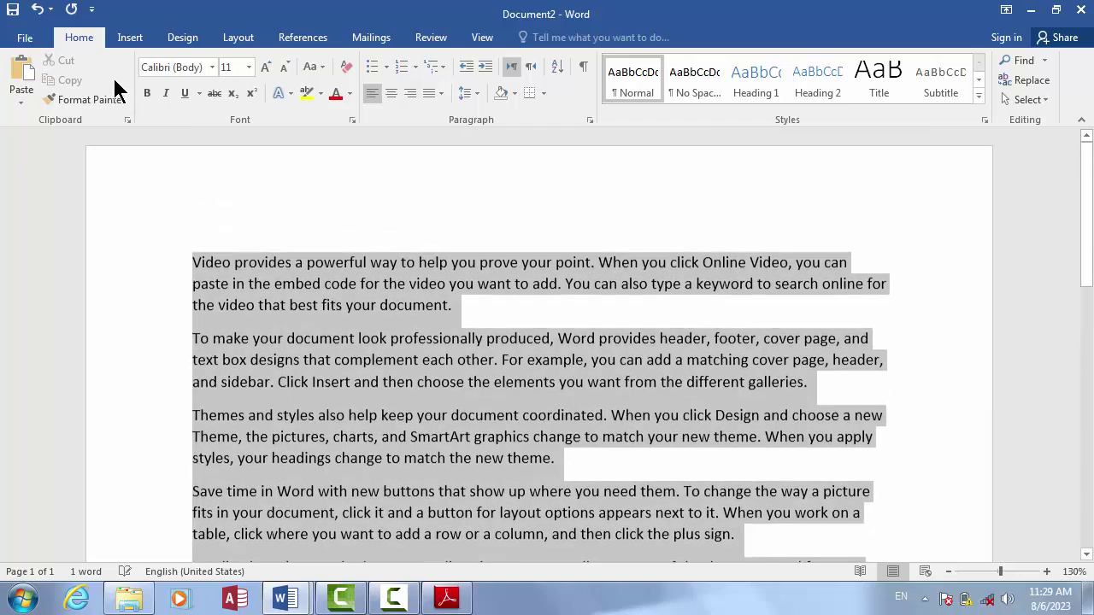
{"action": "left_click", "coordinate": [393, 597]}
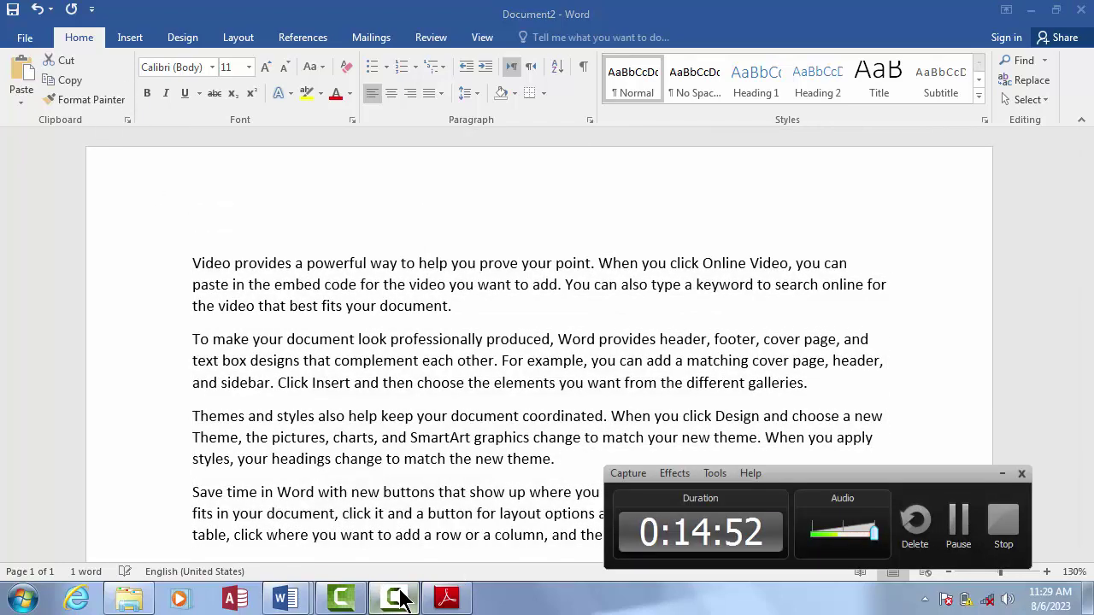
{"action": "left_click", "coordinate": [958, 525]}
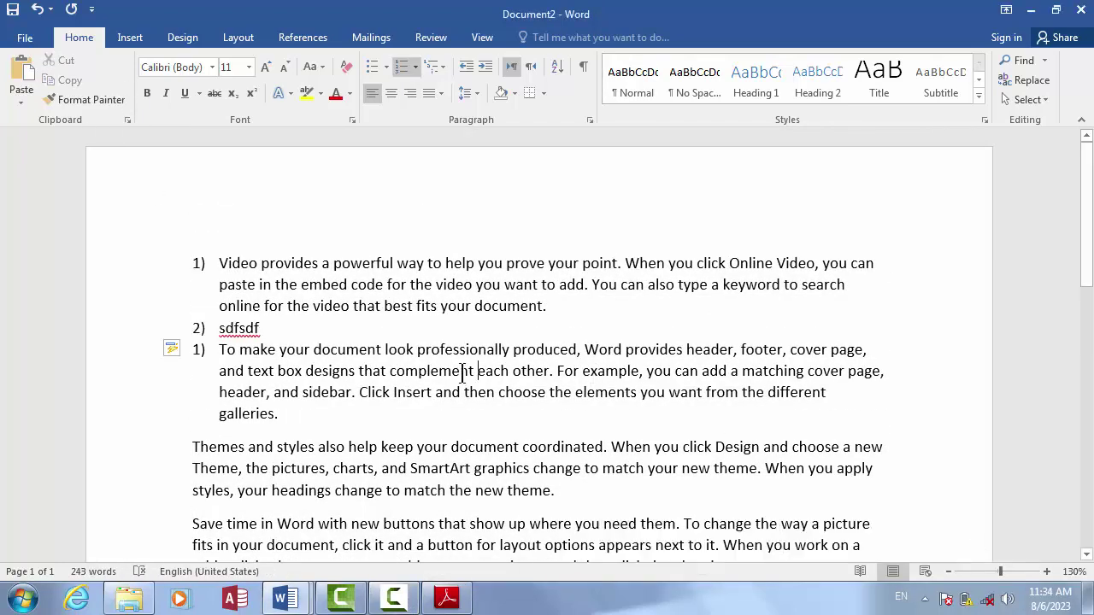
Step: Remove the multilevel list formatting from the Video, sdfsdf and "To make your document" paragraphs
{"action": "left_click_drag", "start_coordinate": [287, 415], "coordinate": [115, 213]}
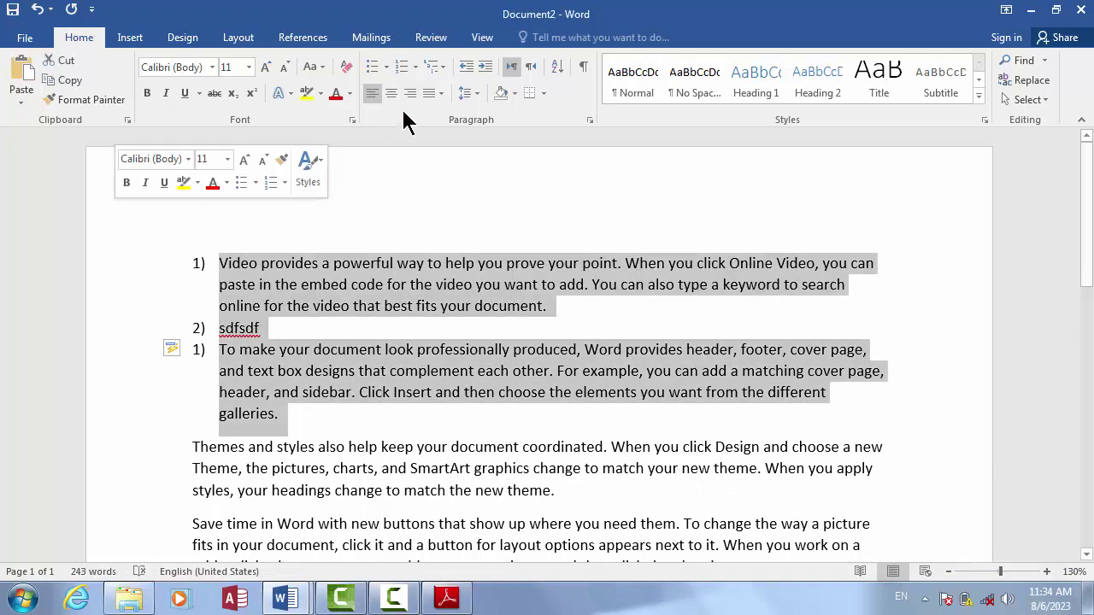
{"action": "left_click", "coordinate": [445, 66]}
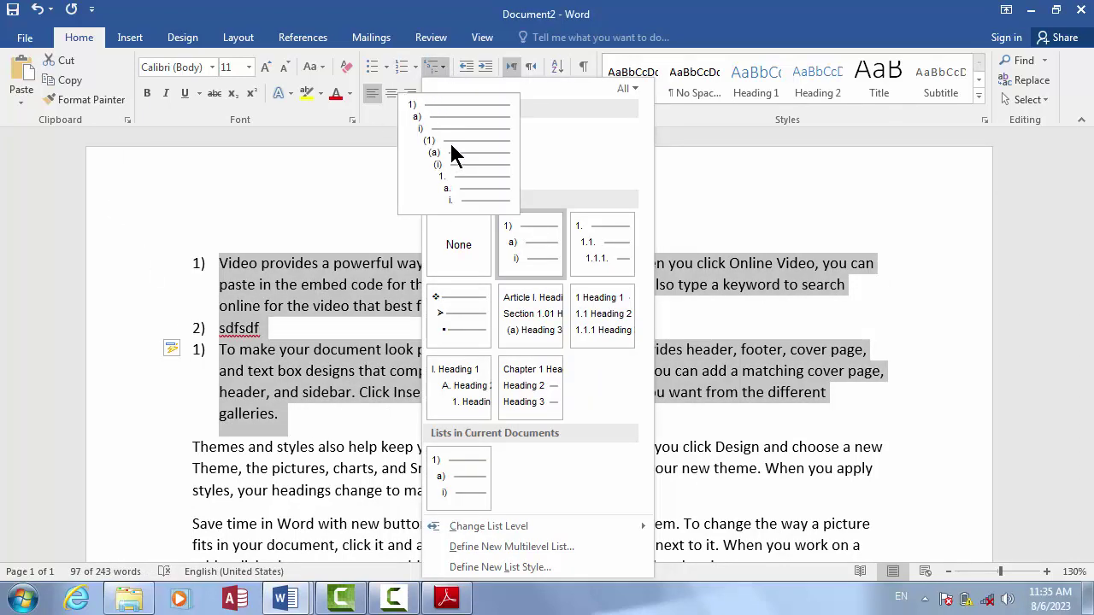
{"action": "left_click", "coordinate": [474, 244]}
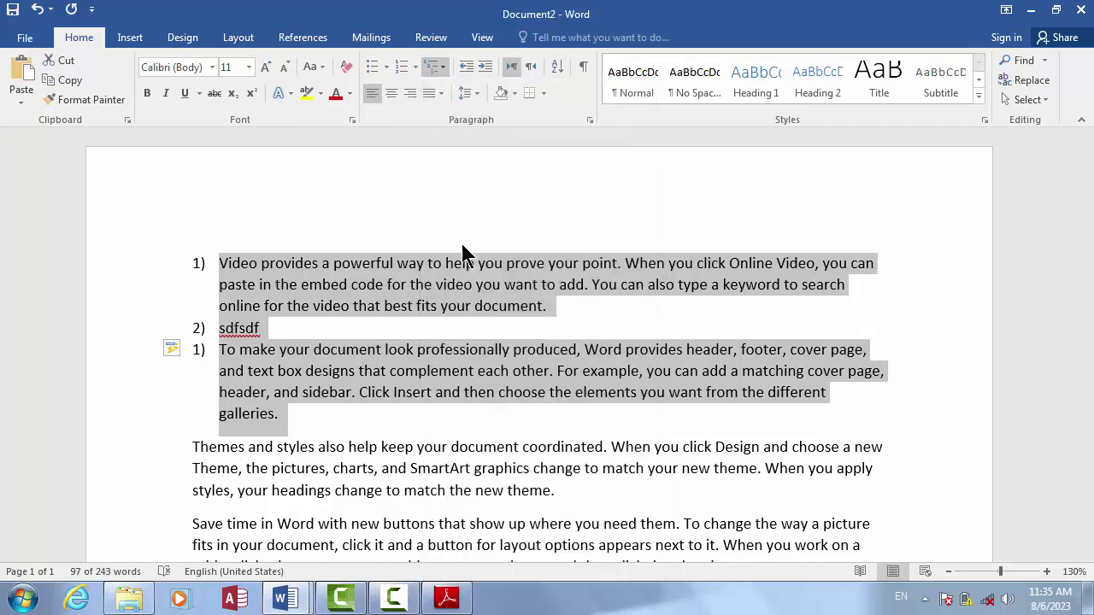
{"action": "left_click", "coordinate": [351, 394]}
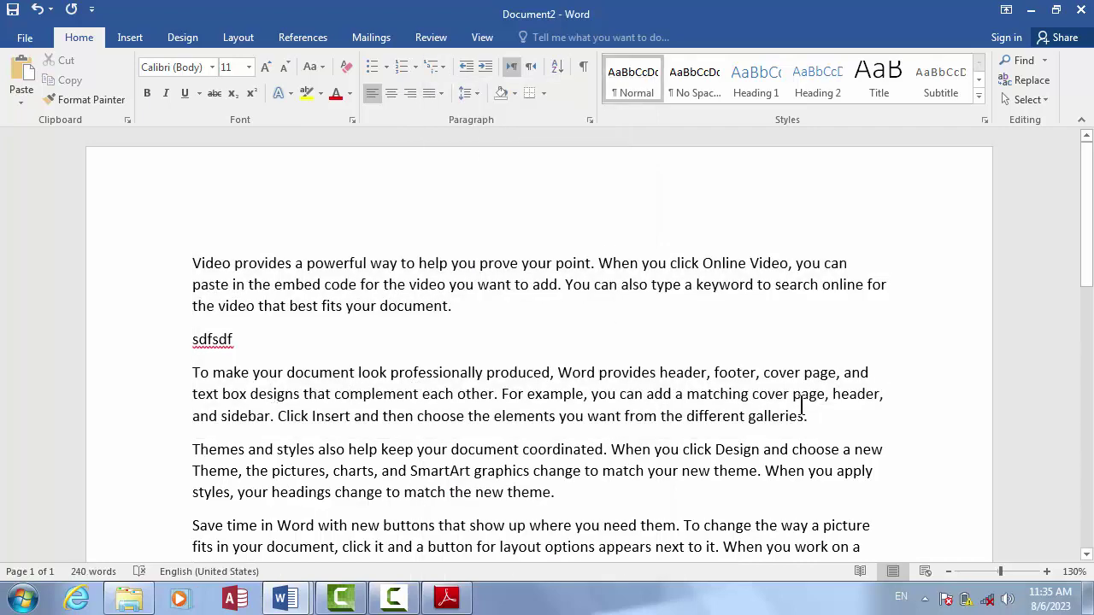
Step: Apply the 1. 2. 3. number format to the first three paragraphs, from Video through the one ending in galleries
{"action": "left_click_drag", "start_coordinate": [843, 424], "coordinate": [153, 264]}
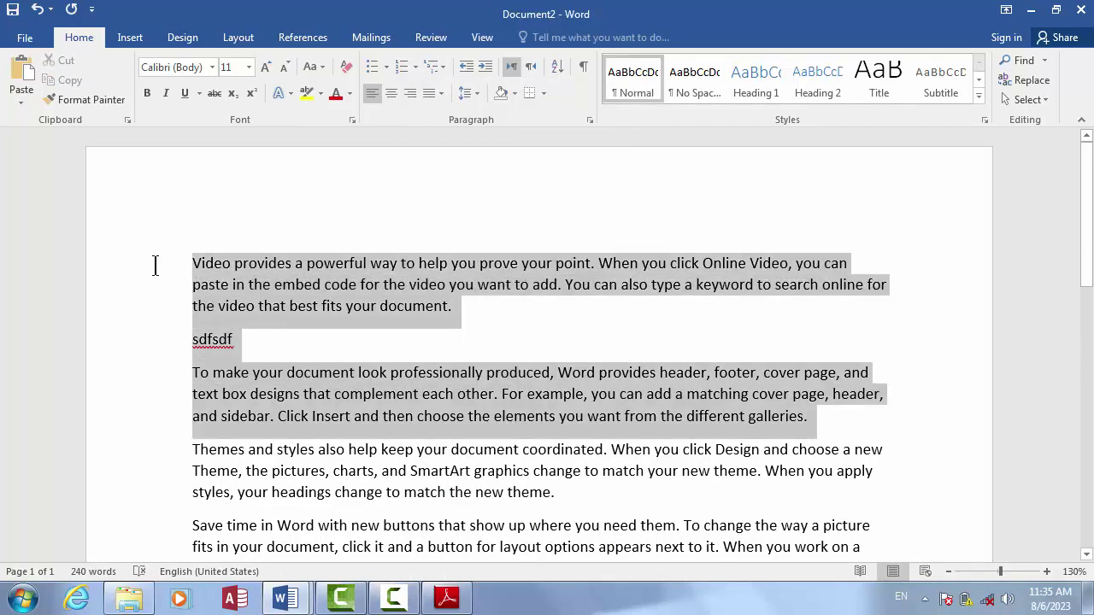
{"action": "left_click", "coordinate": [387, 68]}
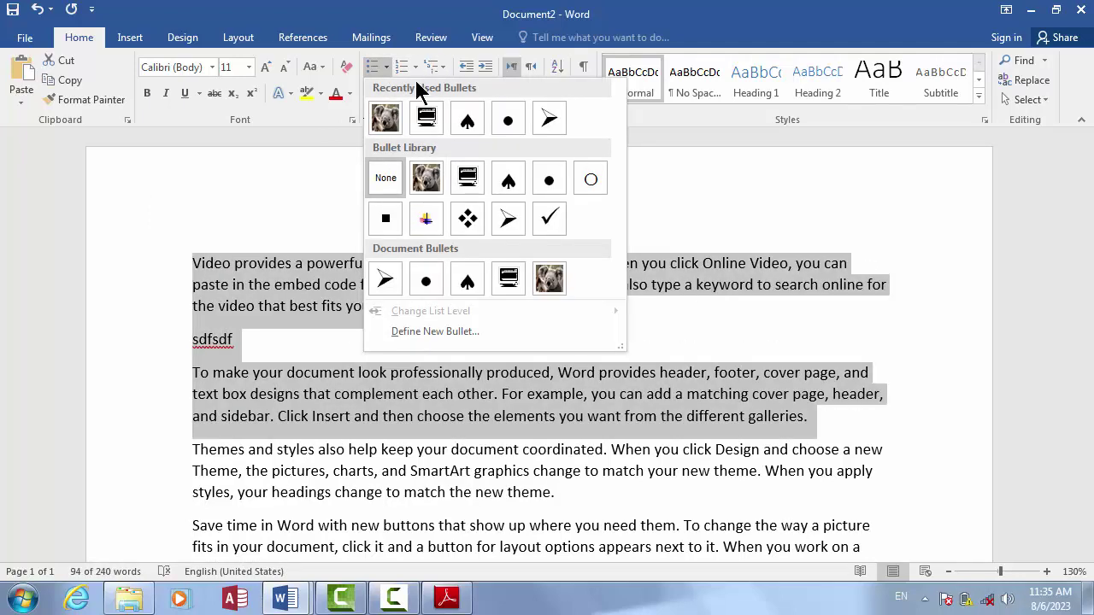
{"action": "left_click", "coordinate": [414, 67]}
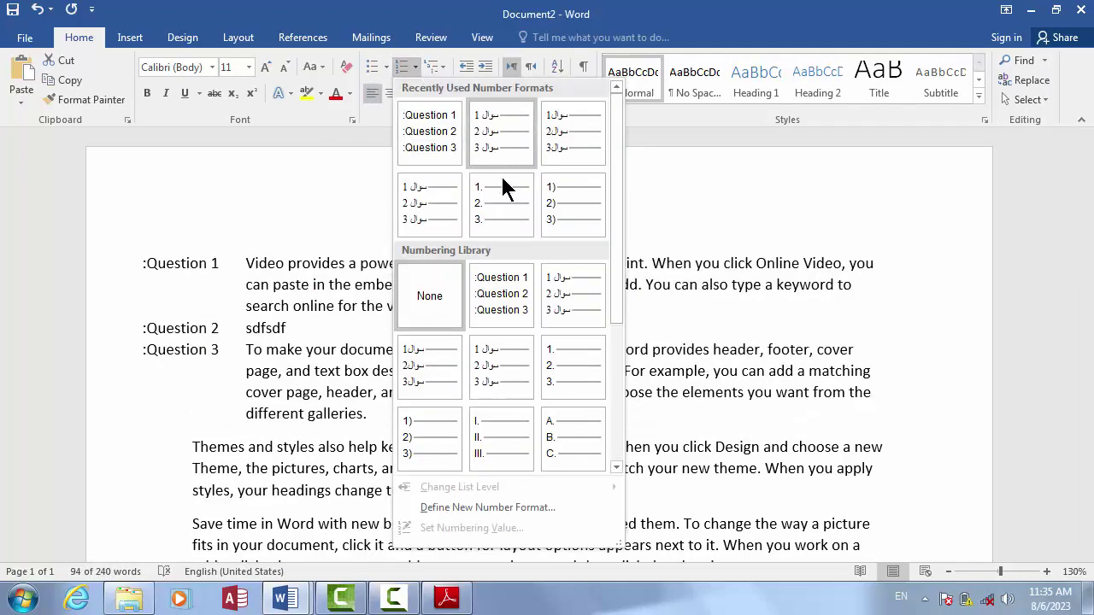
{"action": "left_click", "coordinate": [502, 210]}
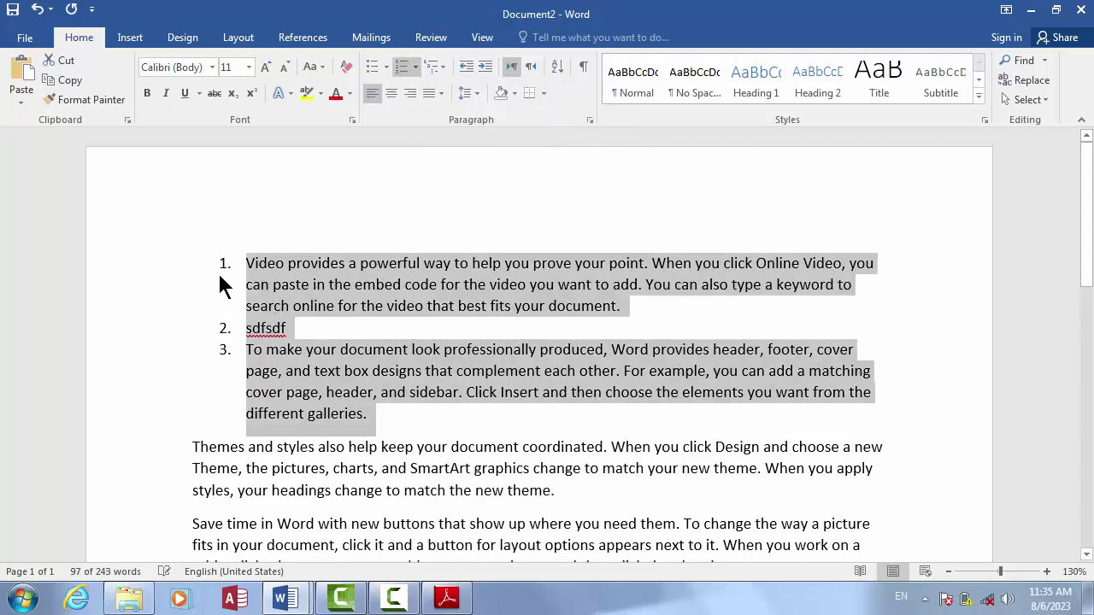
Step: Remove the 1. 2. 3. numbering from the first three paragraphs by setting their number format to None
{"action": "left_click", "coordinate": [417, 69]}
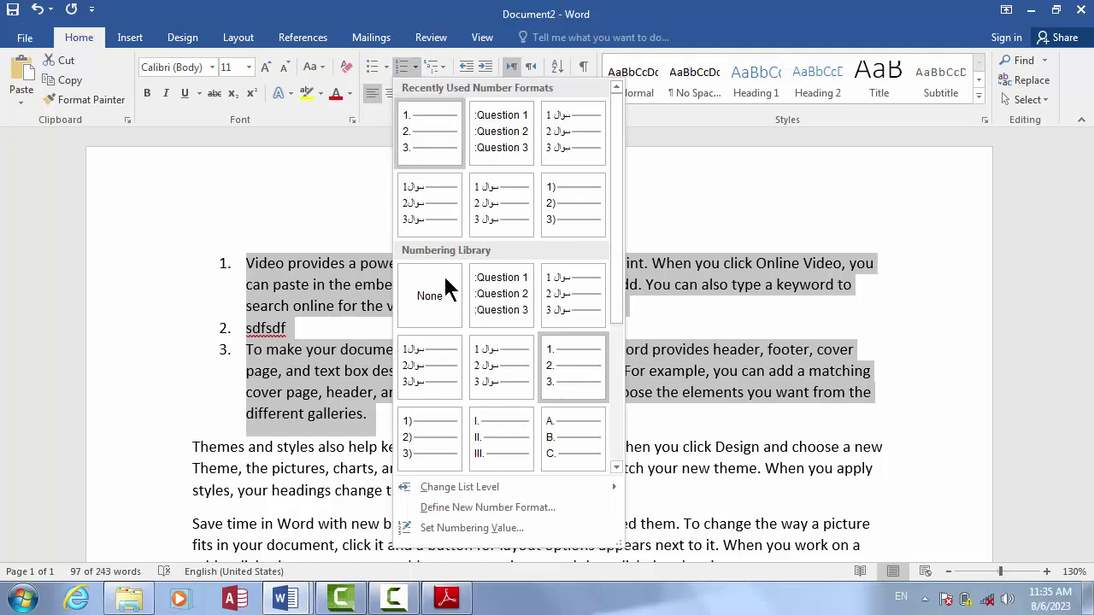
{"action": "left_click", "coordinate": [436, 323]}
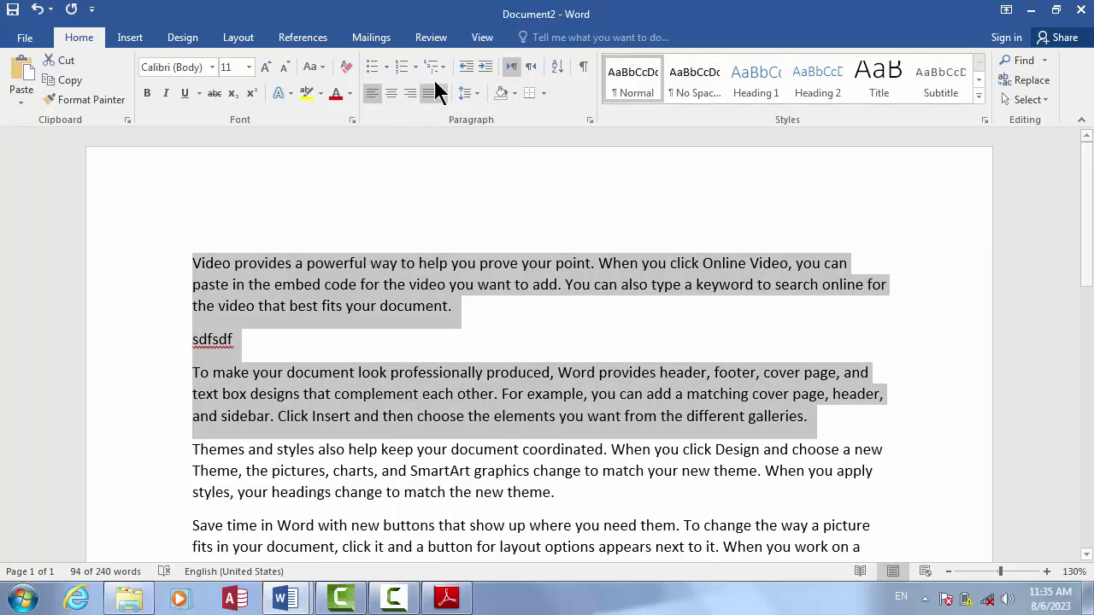
{"action": "left_click", "coordinate": [551, 417]}
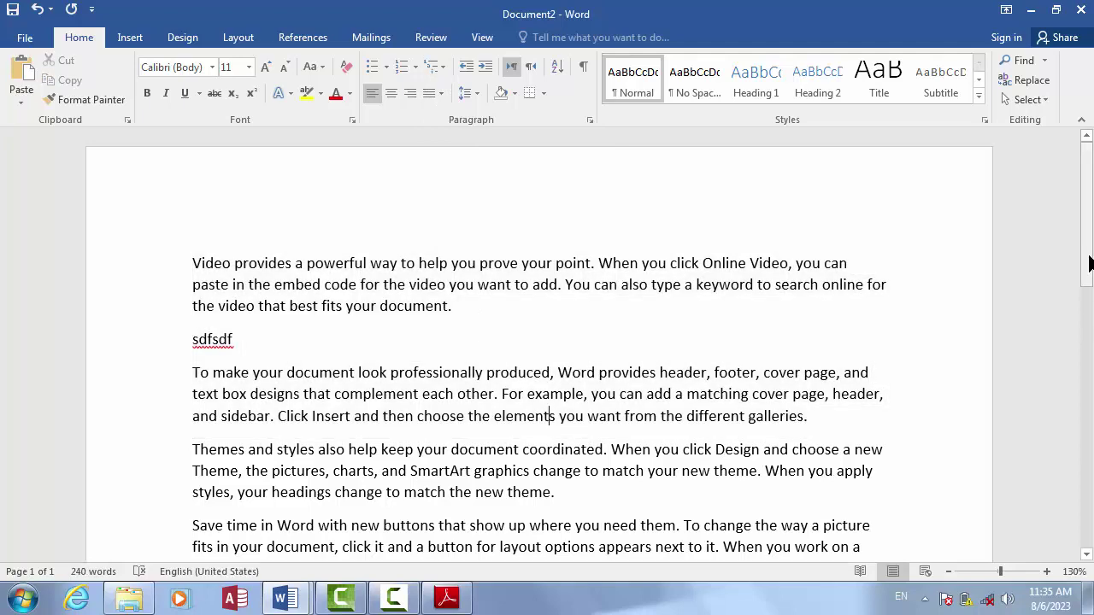
Step: Delete all the document's text and enter three short paragraphs: Asdfsdf, Asdfdsf and Sadfsdfd
{"action": "scroll", "coordinate": [1090, 263], "scroll_direction": "down", "scroll_amount": 3}
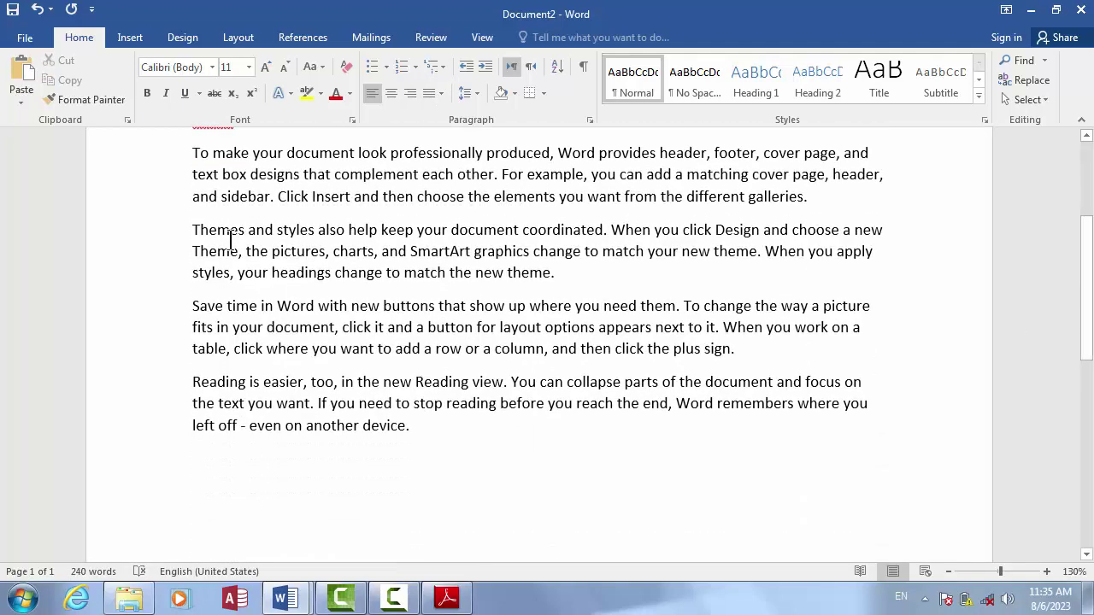
{"action": "key", "text": "ctrl+a"}
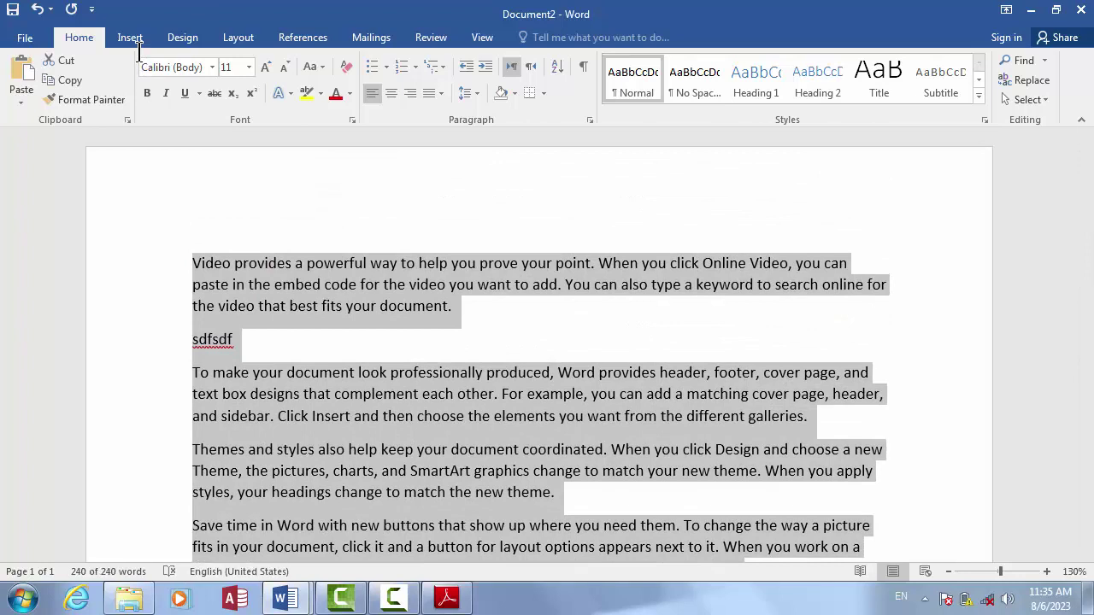
{"action": "key", "text": "Delete"}
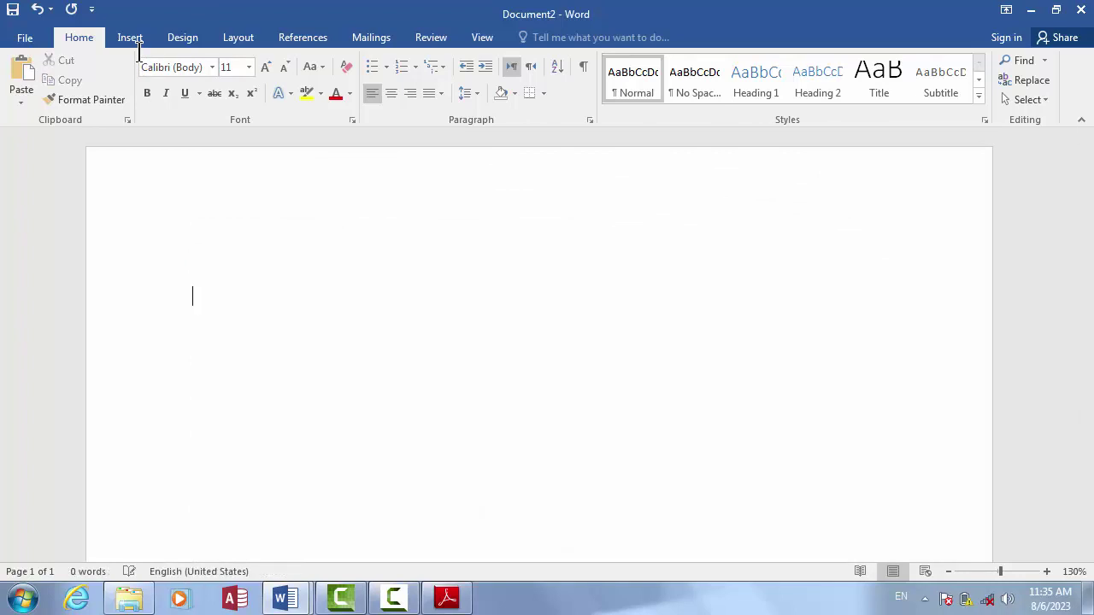
{"action": "type", "text": "asdfsdf"}
{"action": "key", "text": "Return"}
{"action": "type", "text": "asdfdsf"}
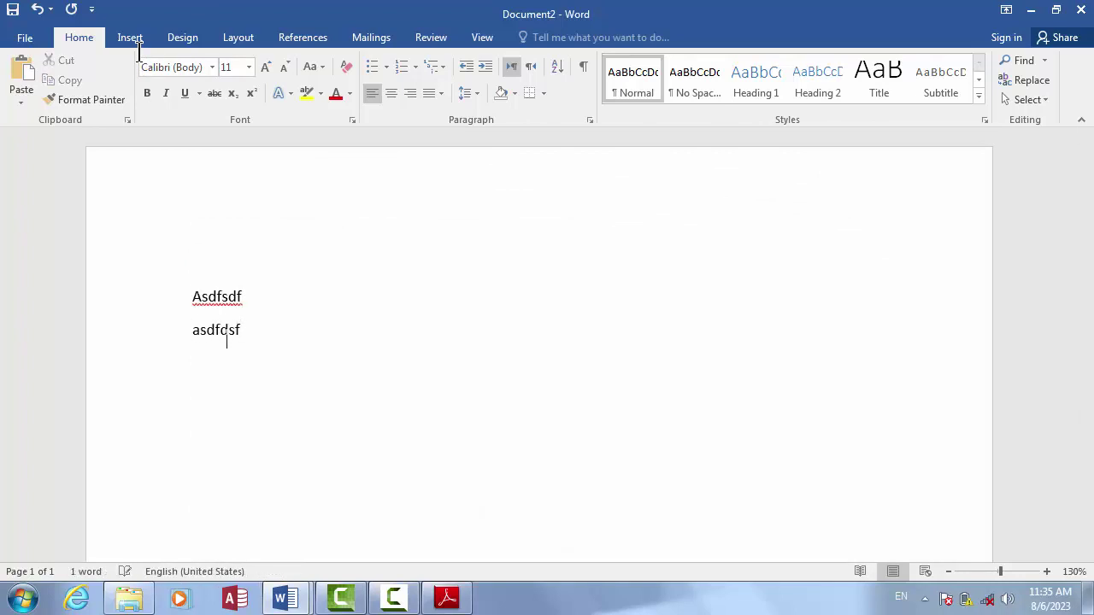
{"action": "key", "text": "Return"}
{"action": "type", "text": "sadfsdfd"}
{"action": "key", "text": "Return"}
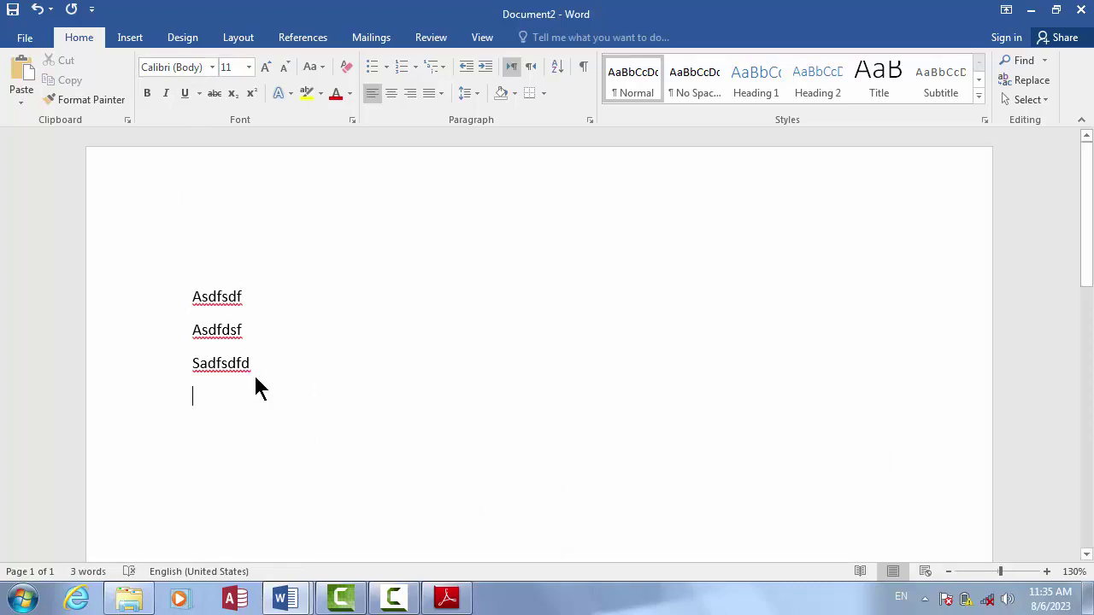
Step: Apply the 1. 2. 3. number format to the Asdfsdf, Asdfdsf and Sadfsdfd lines
{"action": "left_click_drag", "start_coordinate": [254, 377], "coordinate": [159, 254]}
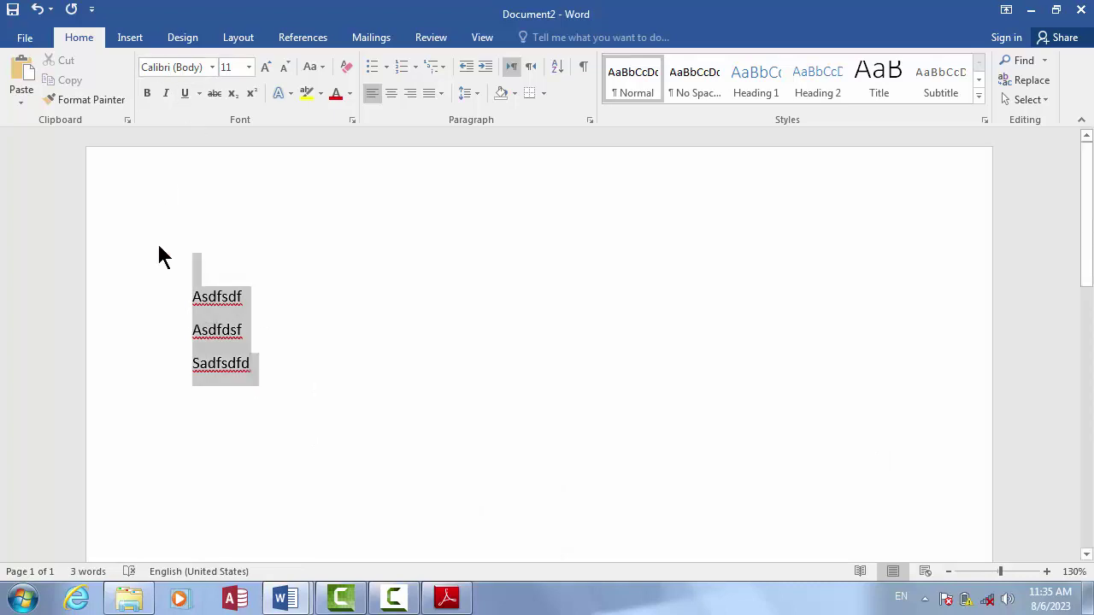
{"action": "left_click", "coordinate": [416, 68]}
{"action": "left_click", "coordinate": [564, 384]}
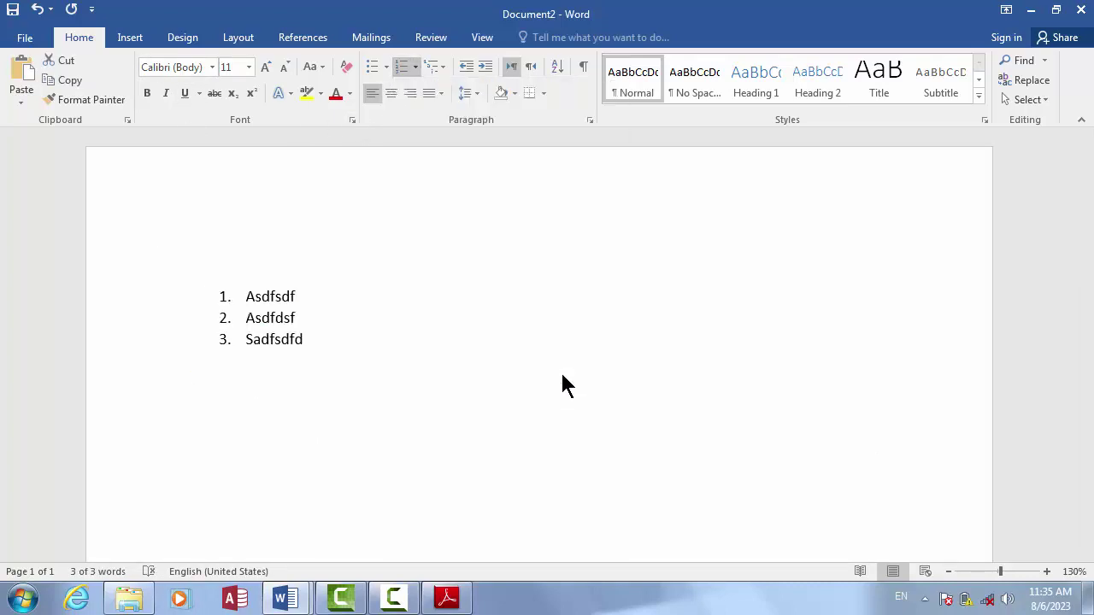
Step: Continue the numbered list after Sadfsdfd with two more items, Sdfdsf and sdf
{"action": "left_click", "coordinate": [347, 339]}
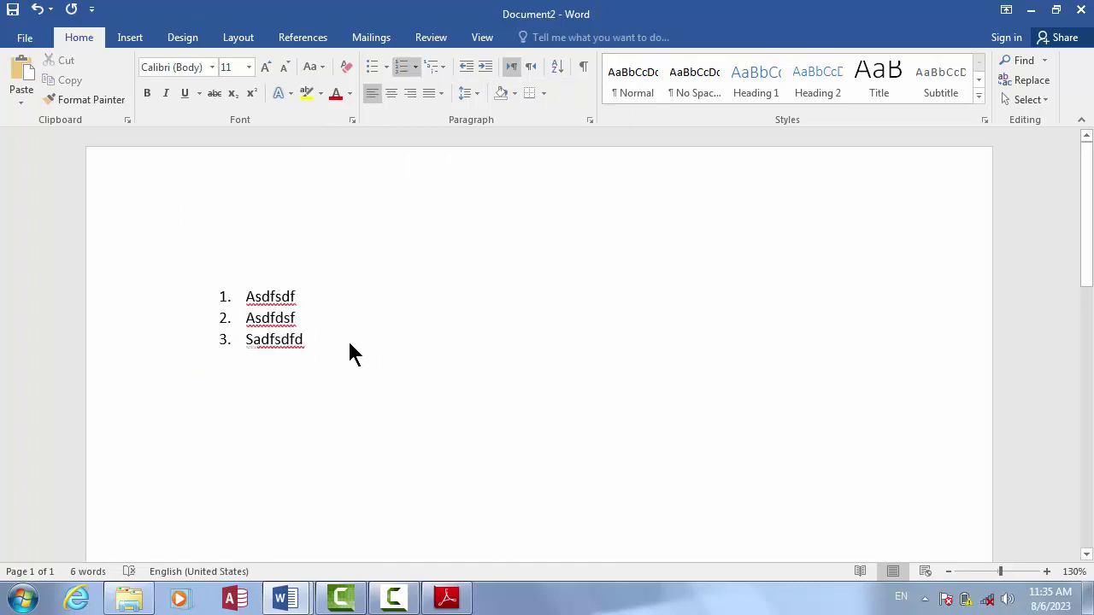
{"action": "key", "text": "Return"}
{"action": "type", "text": "sdfdsf"}
{"action": "key", "text": "Return"}
{"action": "type", "text": "sdf"}
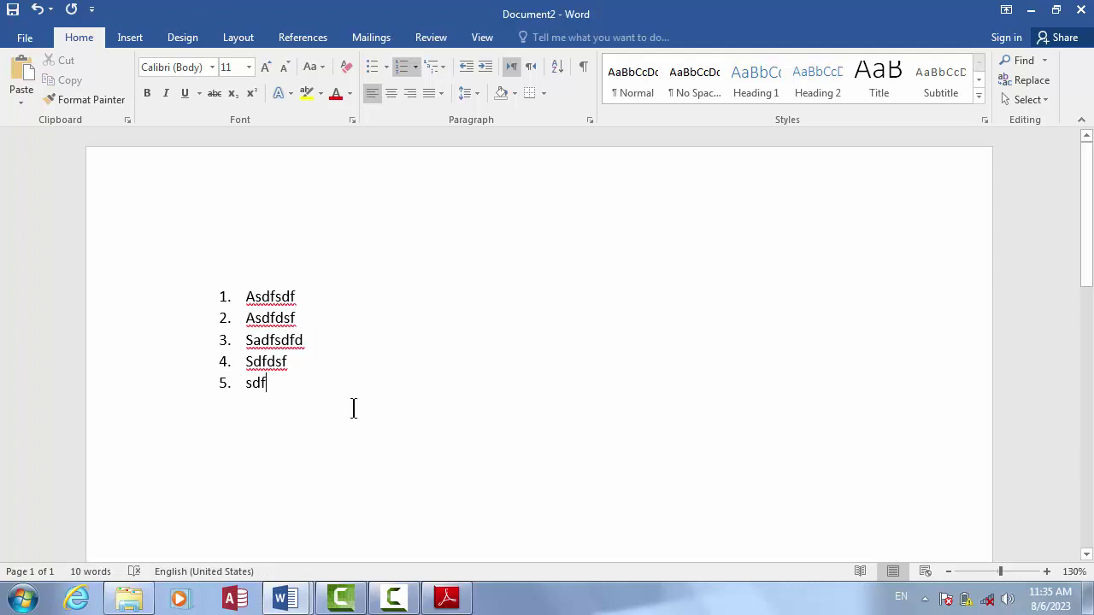
Step: Remove the numbering from all five lines, Asdfsdf through sdf, by setting their number format to None
{"action": "left_click_drag", "start_coordinate": [260, 383], "coordinate": [210, 295]}
{"action": "left_click", "coordinate": [288, 392]}
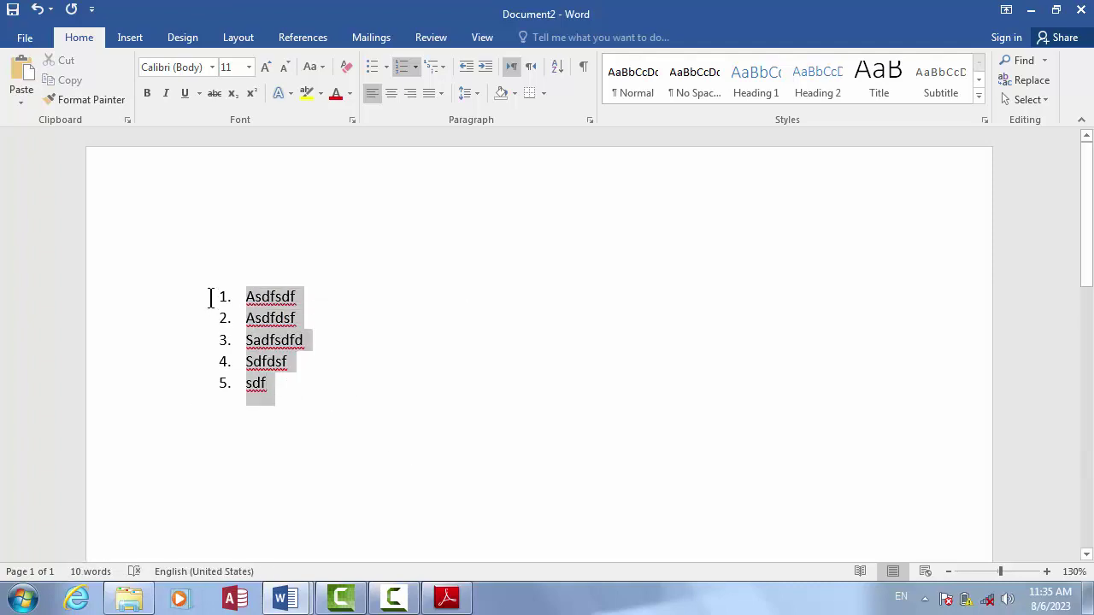
{"action": "left_click", "coordinate": [416, 66]}
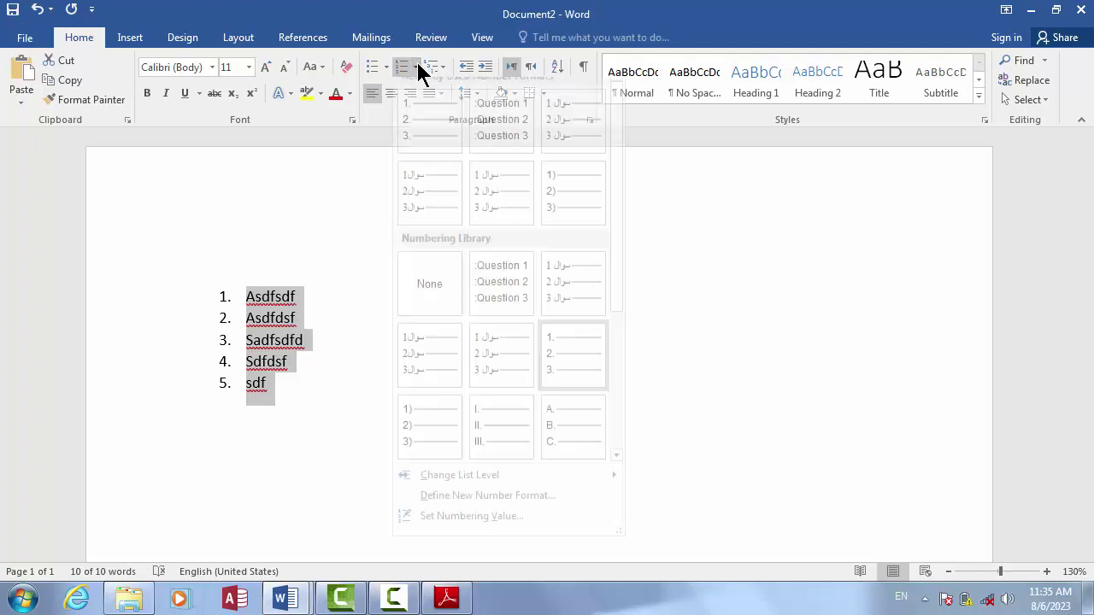
{"action": "left_click", "coordinate": [437, 301]}
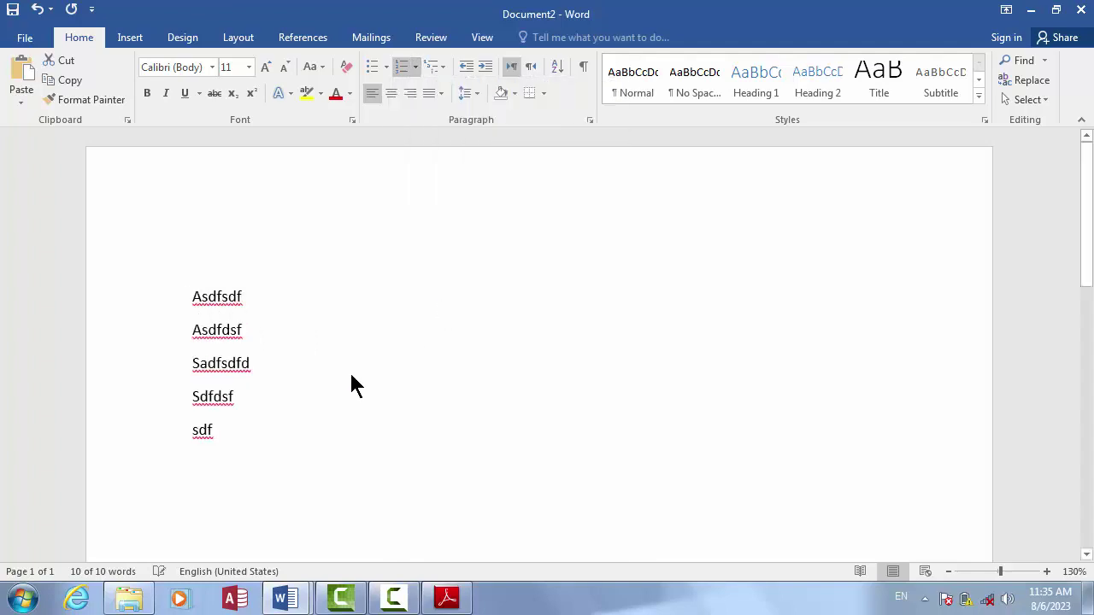
Step: Number only the first three of the five lines, Asdfsdf through Sadfsdfd, with the 1. 2. 3. format
{"action": "left_click", "coordinate": [259, 431]}
{"action": "left_click_drag", "start_coordinate": [278, 373], "coordinate": [134, 285]}
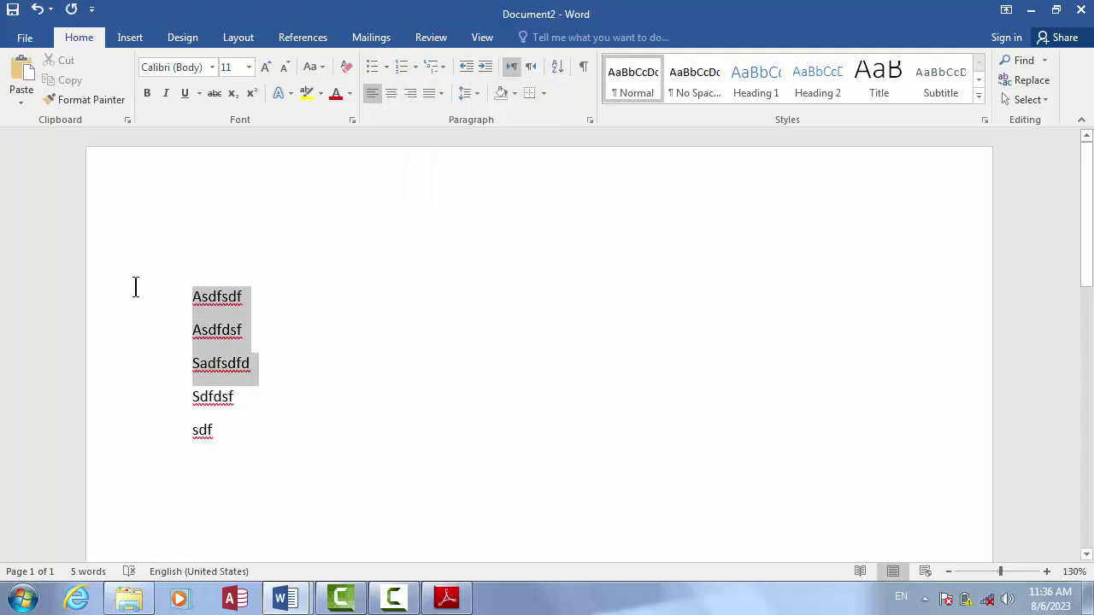
{"action": "left_click", "coordinate": [416, 65]}
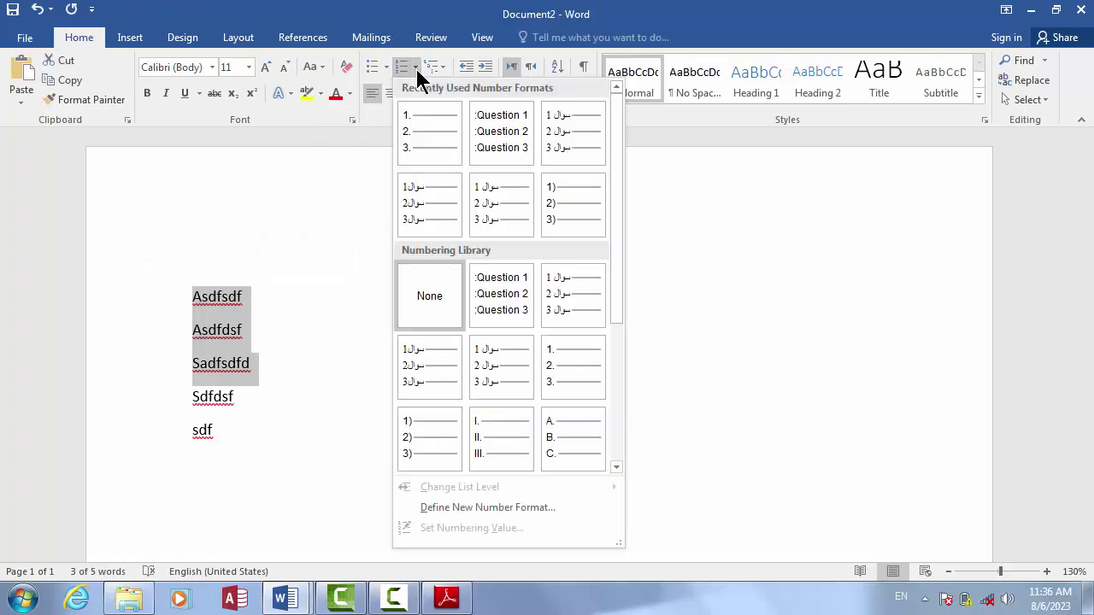
{"action": "left_click", "coordinate": [430, 139]}
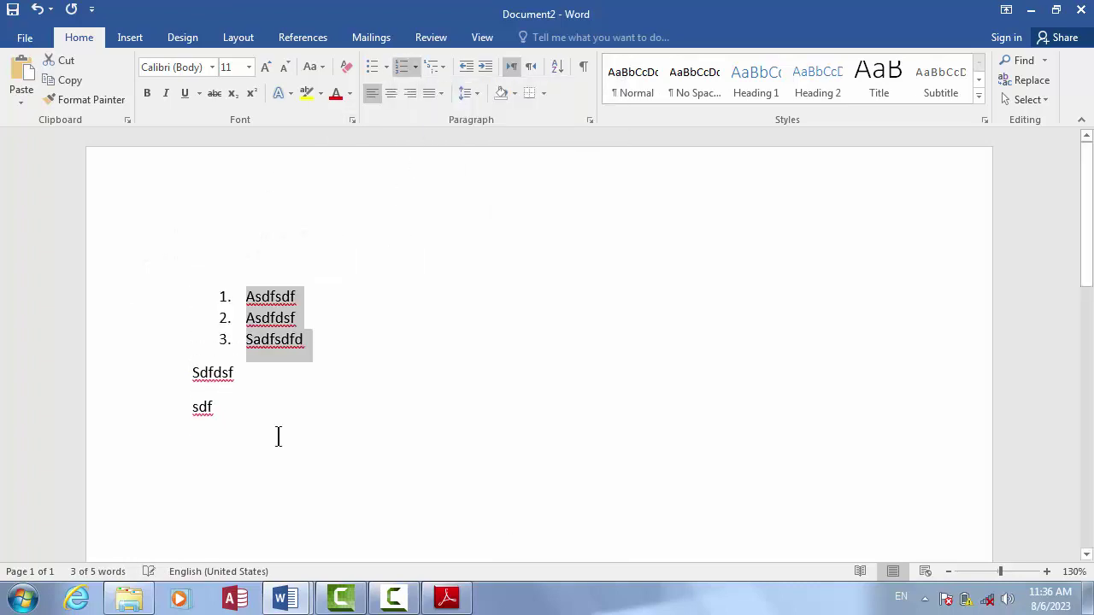
Step: Preview the 1. 2. 3. number format on the unnumbered Sdfdsf and sdf lines without applying it
{"action": "left_click_drag", "start_coordinate": [244, 424], "coordinate": [194, 374]}
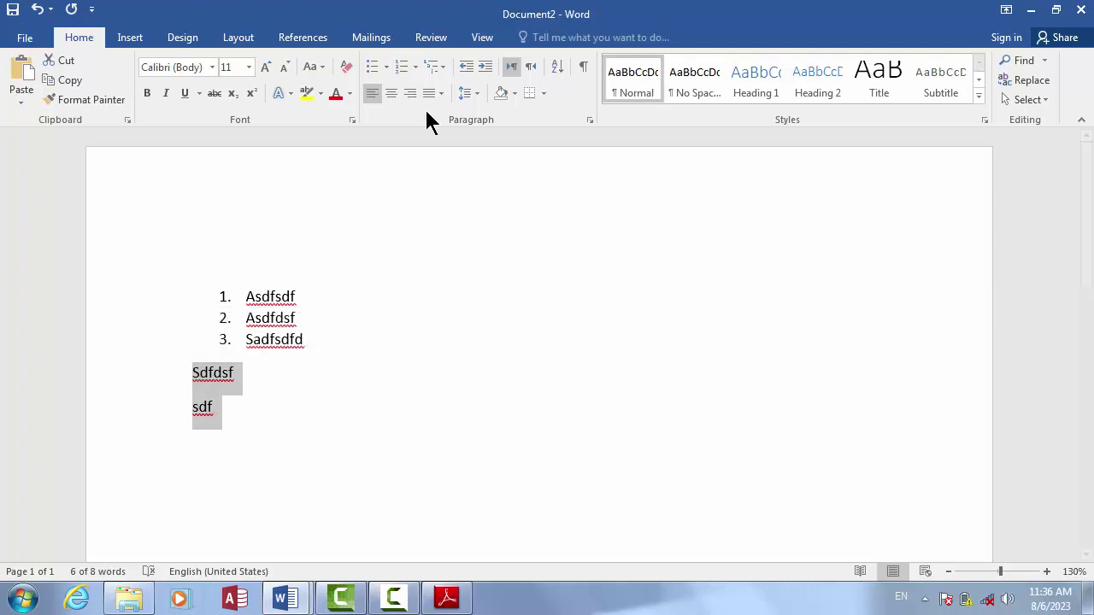
{"action": "left_click", "coordinate": [416, 67]}
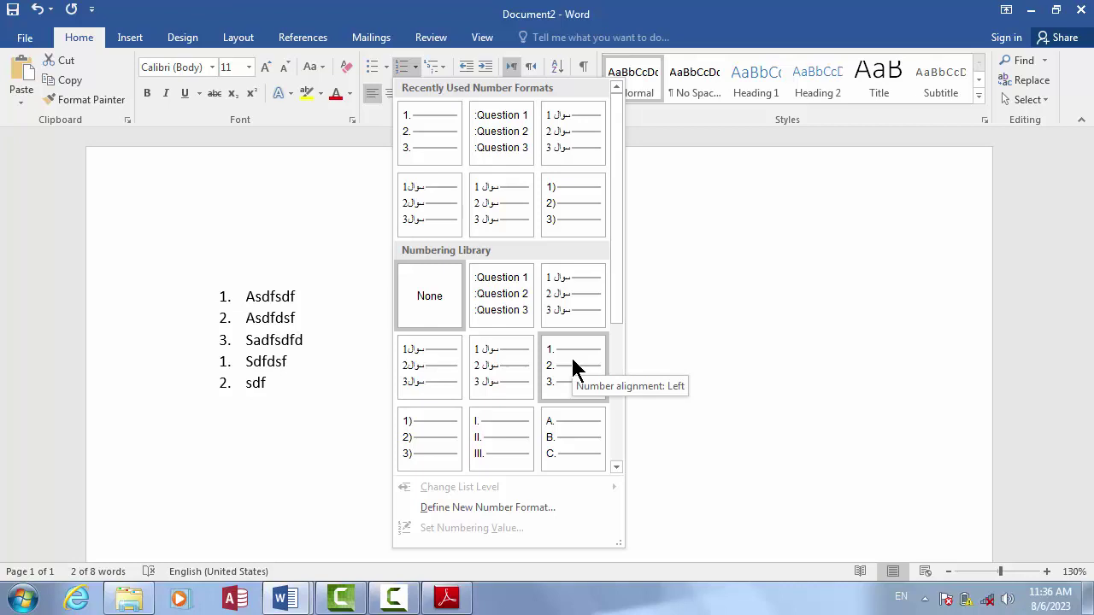
{"action": "key", "text": "Escape"}
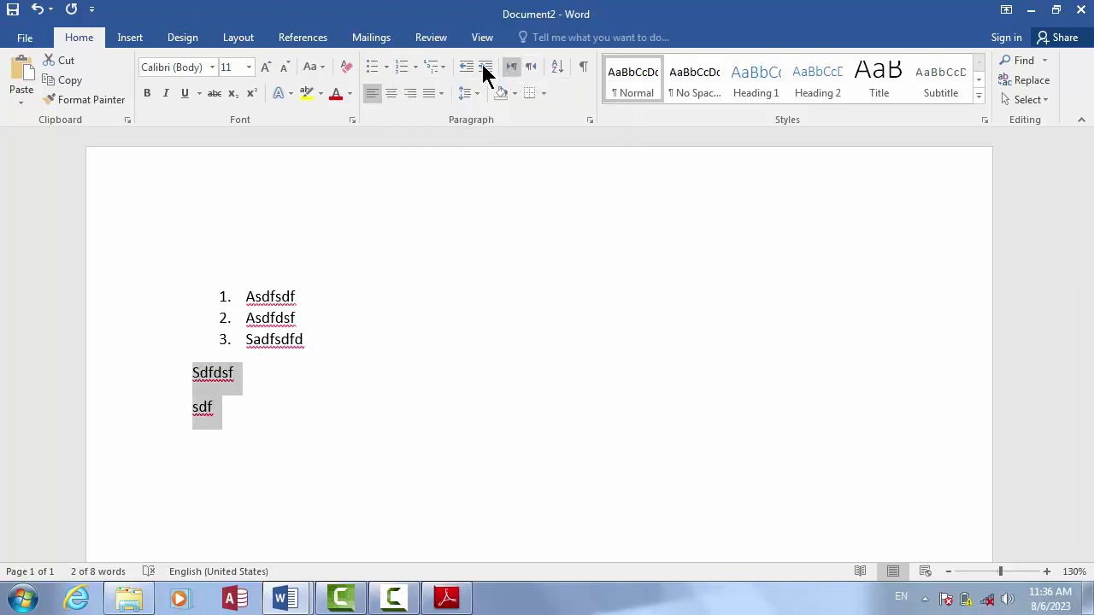
{"action": "left_click", "coordinate": [317, 412]}
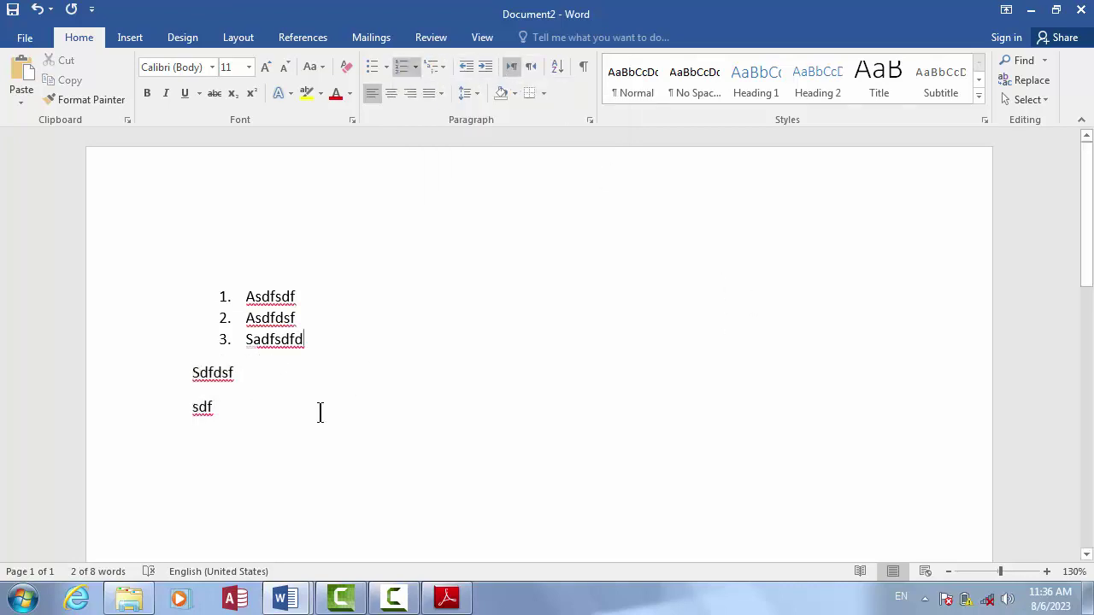
Step: Clear the whole document and generate sample paragraphs with =rand()
{"action": "triple_click", "coordinate": [109, 256]}
{"action": "key", "text": "Delete"}
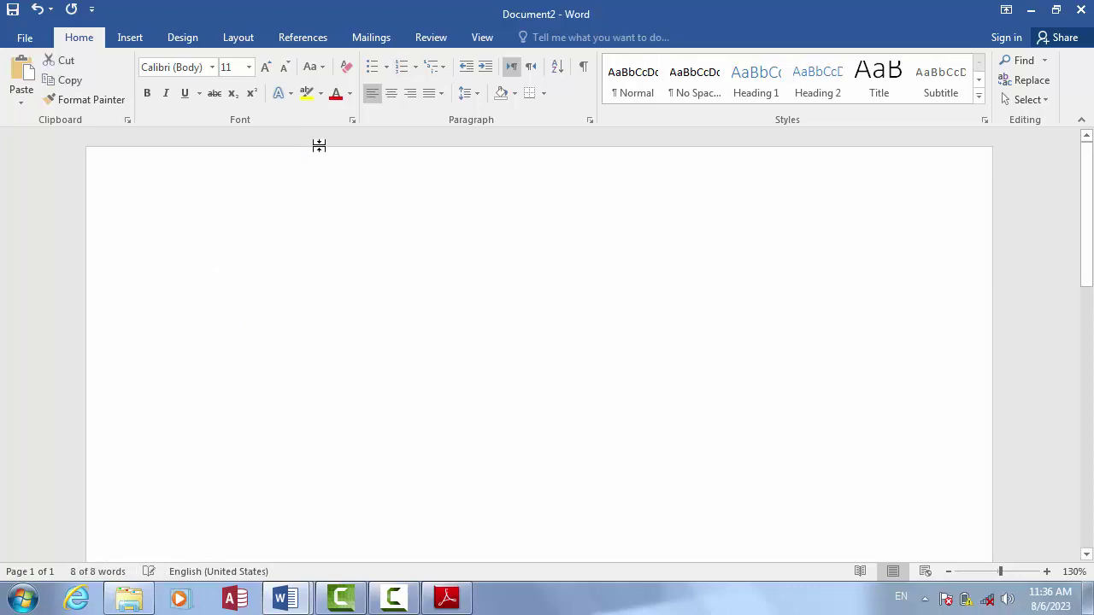
{"action": "type", "text": "=rand"}
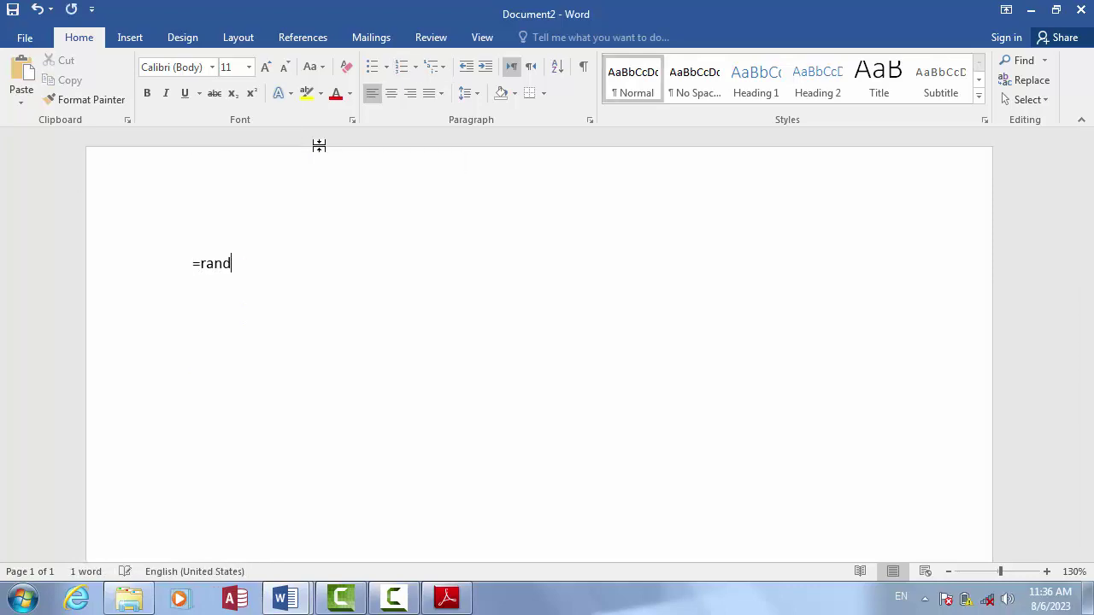
{"action": "type", "text": "()"}
{"action": "key", "text": "Return"}
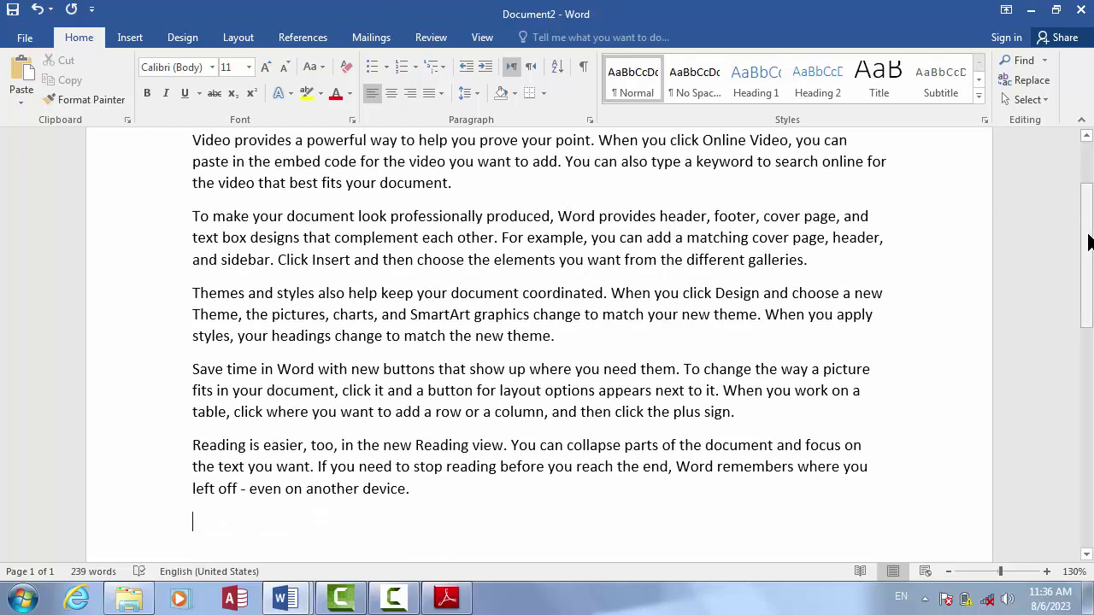
Step: Split the second paragraph before "For example" and the first paragraph after the "t" in "want to add"
{"action": "left_click_drag", "start_coordinate": [1086, 242], "coordinate": [1086, 201]}
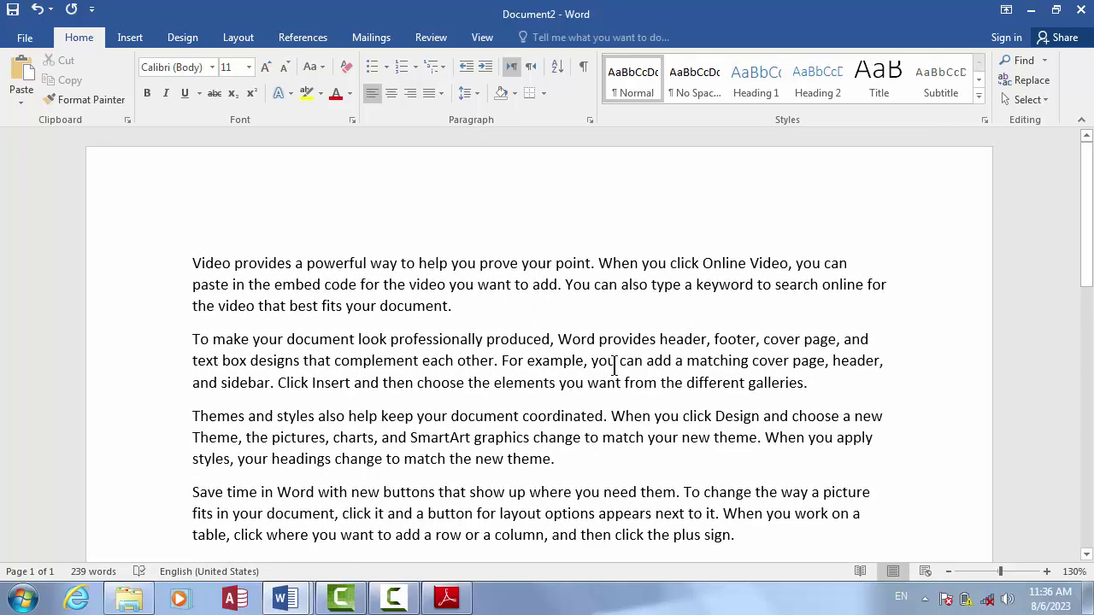
{"action": "left_click", "coordinate": [501, 363]}
{"action": "key", "text": "Return"}
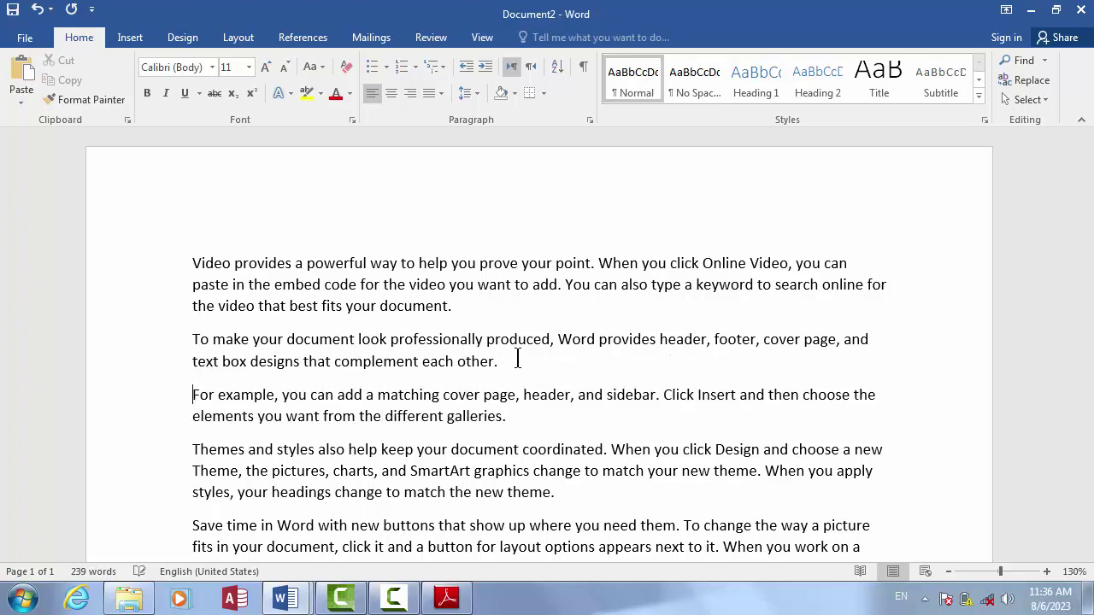
{"action": "left_click", "coordinate": [520, 286]}
{"action": "key", "text": "Return"}
Step: Apply the 1. / 1.1. / 1.1.1. multilevel list to the first four paragraphs, from Video through the one ending in galleries
{"action": "left_click_drag", "start_coordinate": [508, 428], "coordinate": [171, 249]}
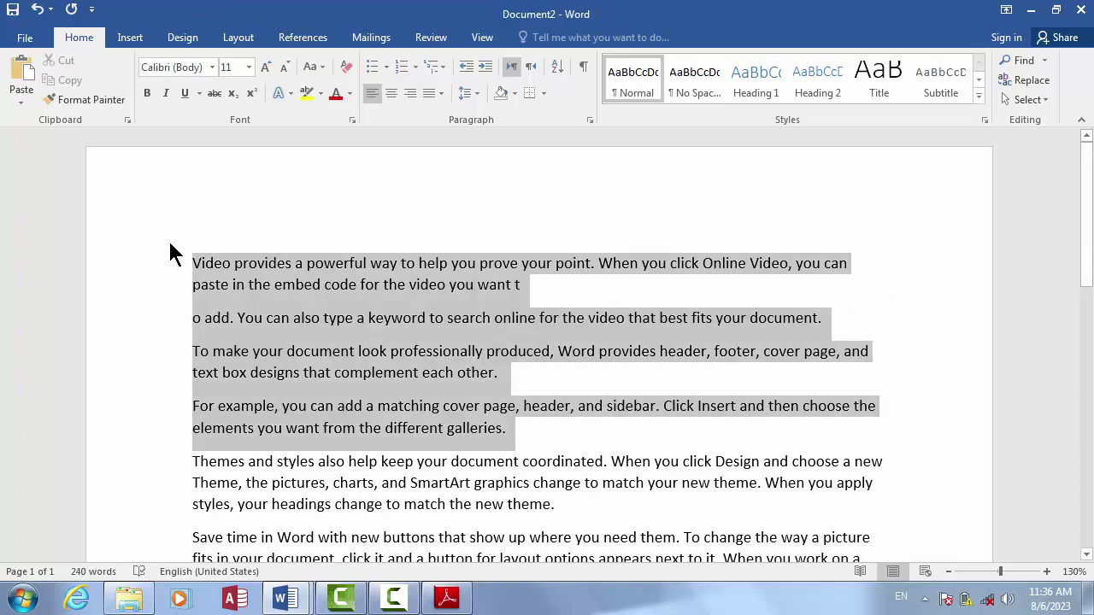
{"action": "left_click", "coordinate": [443, 67]}
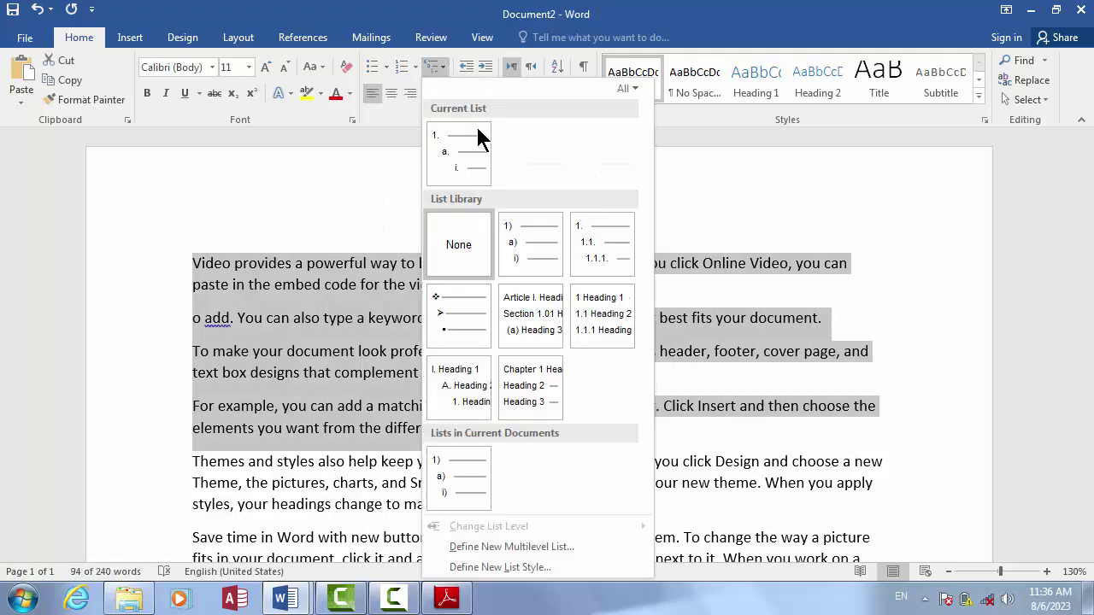
{"action": "left_click", "coordinate": [585, 244]}
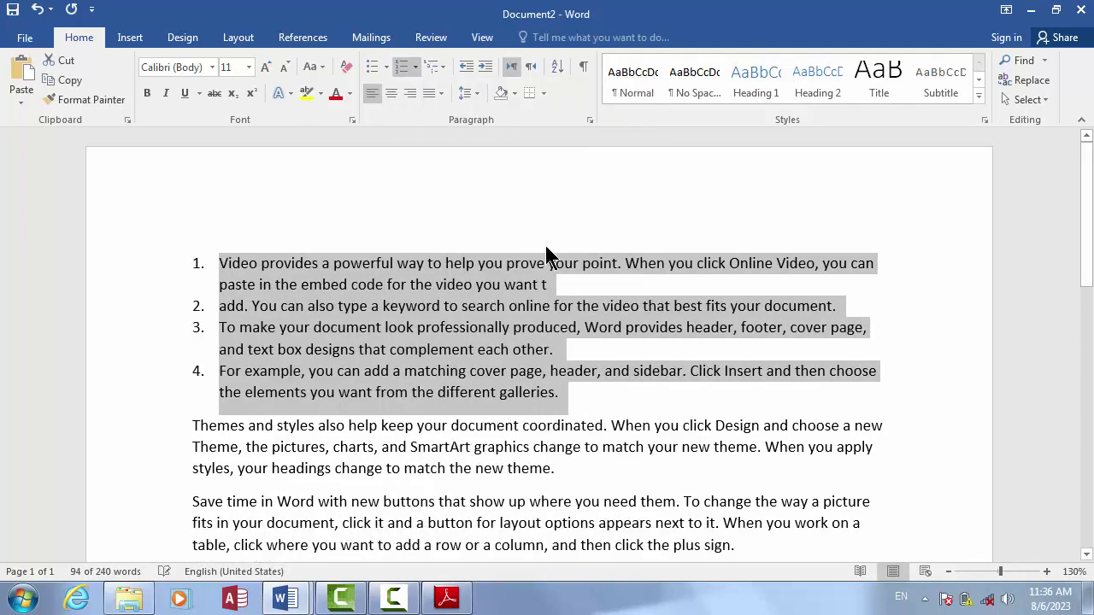
Step: Split the "Themes and styles" paragraph after "SmartArt graphics"
{"action": "left_click", "coordinate": [684, 469]}
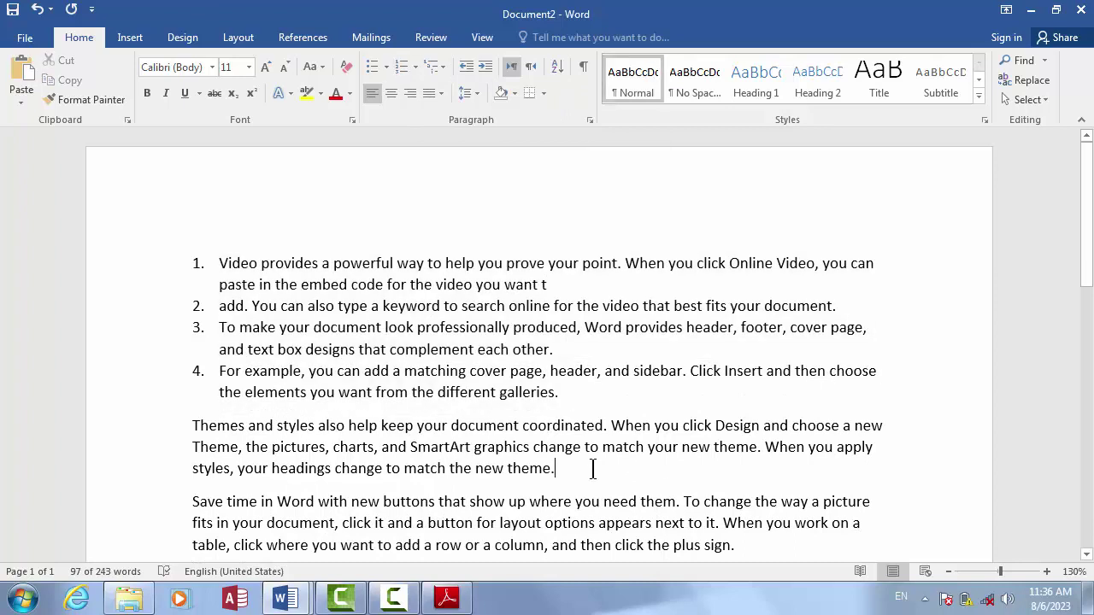
{"action": "left_click", "coordinate": [530, 447]}
{"action": "key", "text": "Return"}
Step: Apply the 1) / a) / i) multilevel list to the three paragraphs from "For example" through the one ending in "new theme"
{"action": "left_click_drag", "start_coordinate": [338, 516], "coordinate": [171, 417]}
{"action": "left_click", "coordinate": [441, 71]}
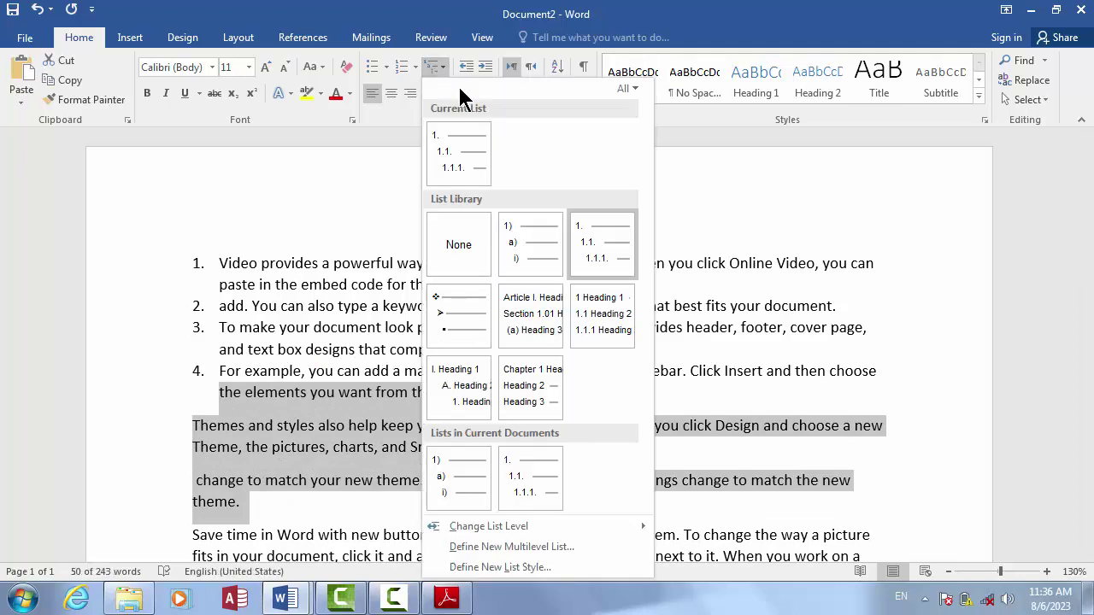
{"action": "mouse_move", "coordinate": [493, 277]}
{"action": "left_click", "coordinate": [540, 244]}
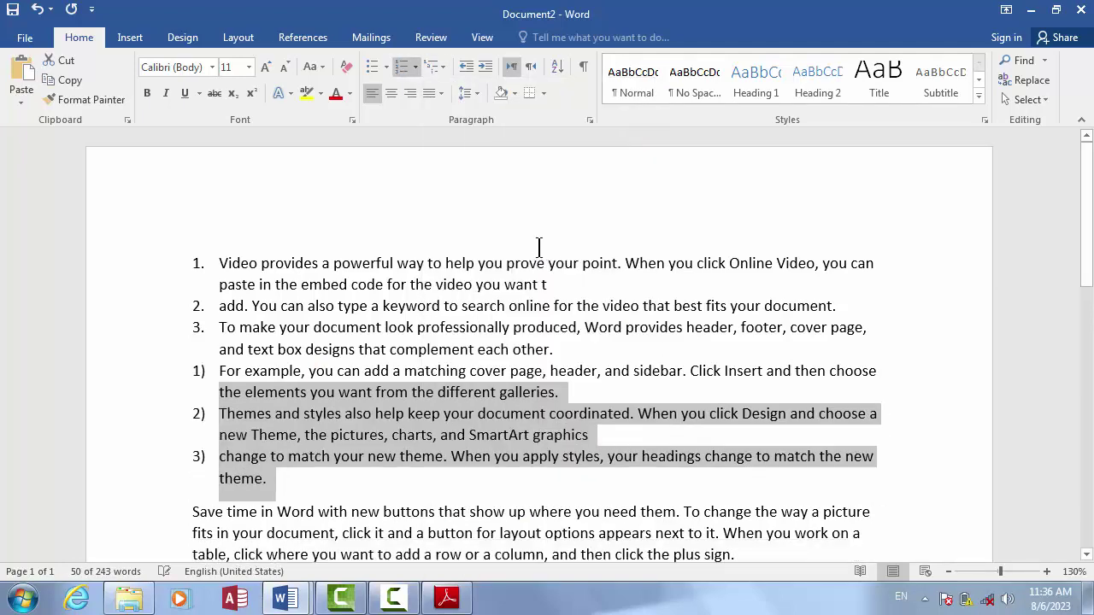
Step: Remove the numbering from the three 1) 2) 3) paragraphs with number format None, and reapply the 1) / a) / i) multilevel list
{"action": "left_click", "coordinate": [441, 64]}
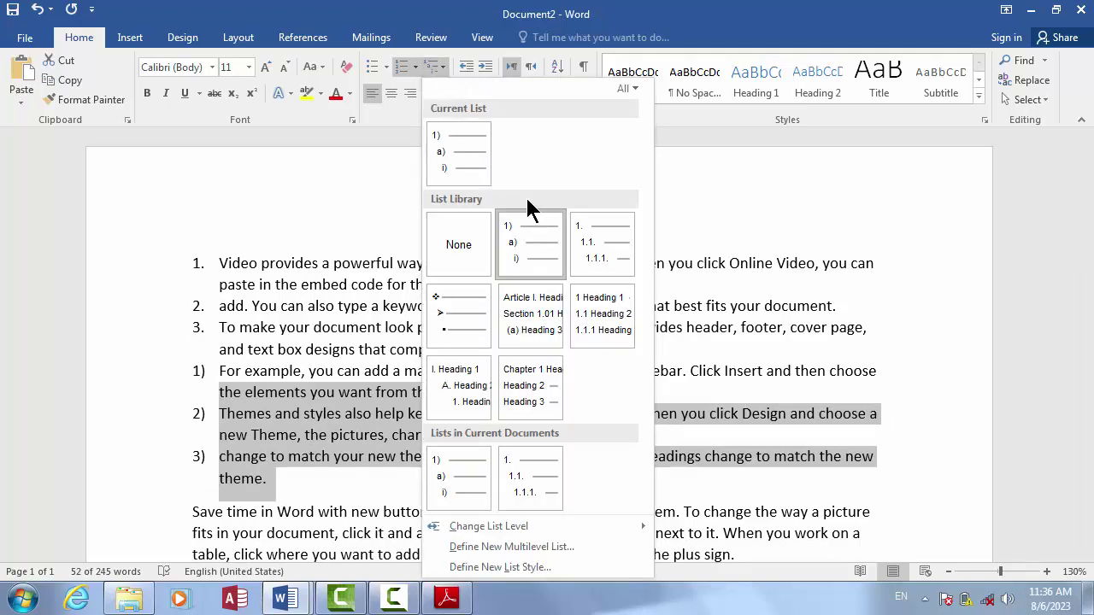
{"action": "left_click", "coordinate": [414, 64]}
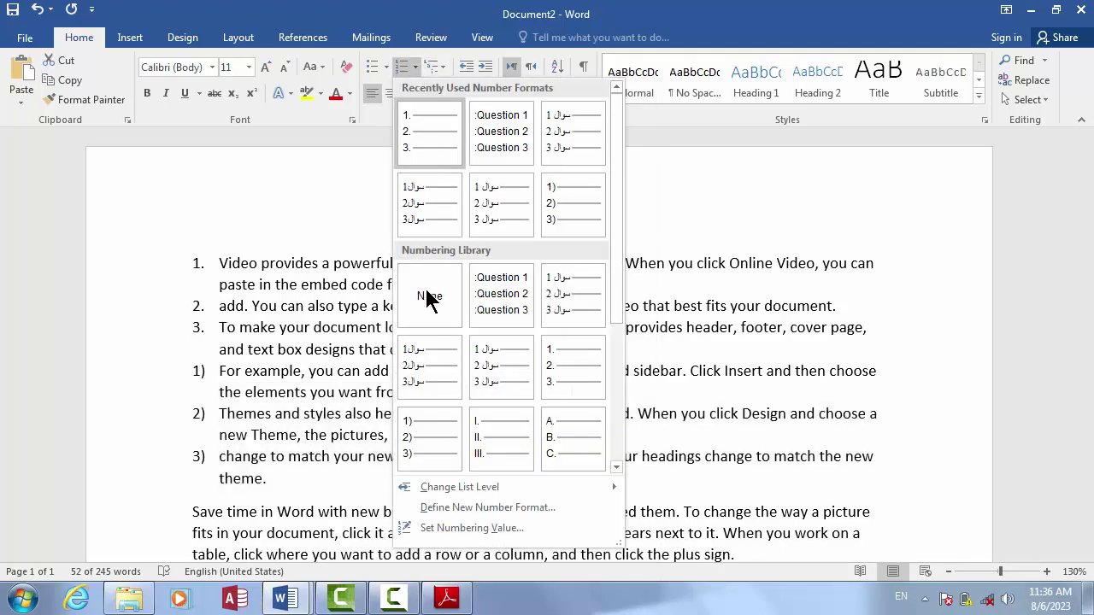
{"action": "left_click", "coordinate": [424, 294]}
{"action": "left_click", "coordinate": [437, 65]}
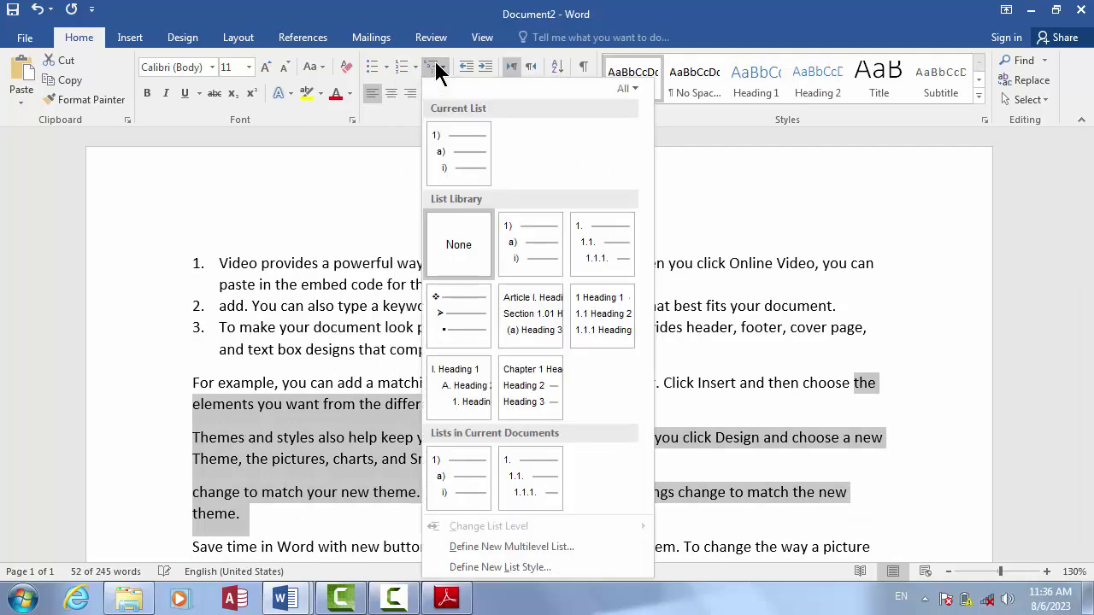
{"action": "key", "text": "Escape"}
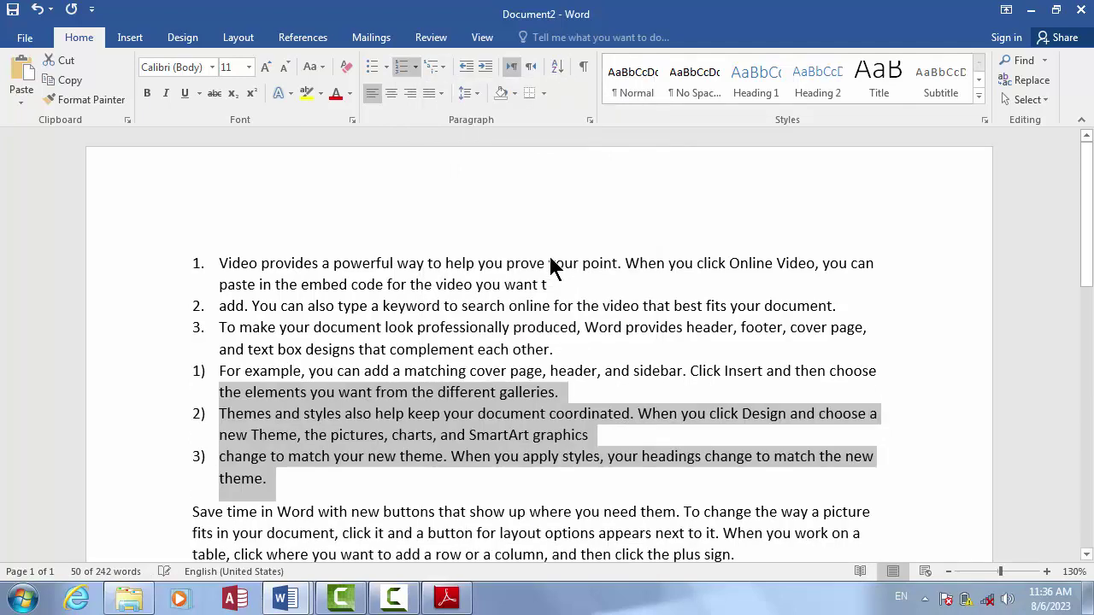
Step: Apply the I. Heading 1 / A. Heading 2 / 1. Heading 3 multilevel list to the three paragraphs from "For example" through "new theme"
{"action": "left_click", "coordinate": [435, 68]}
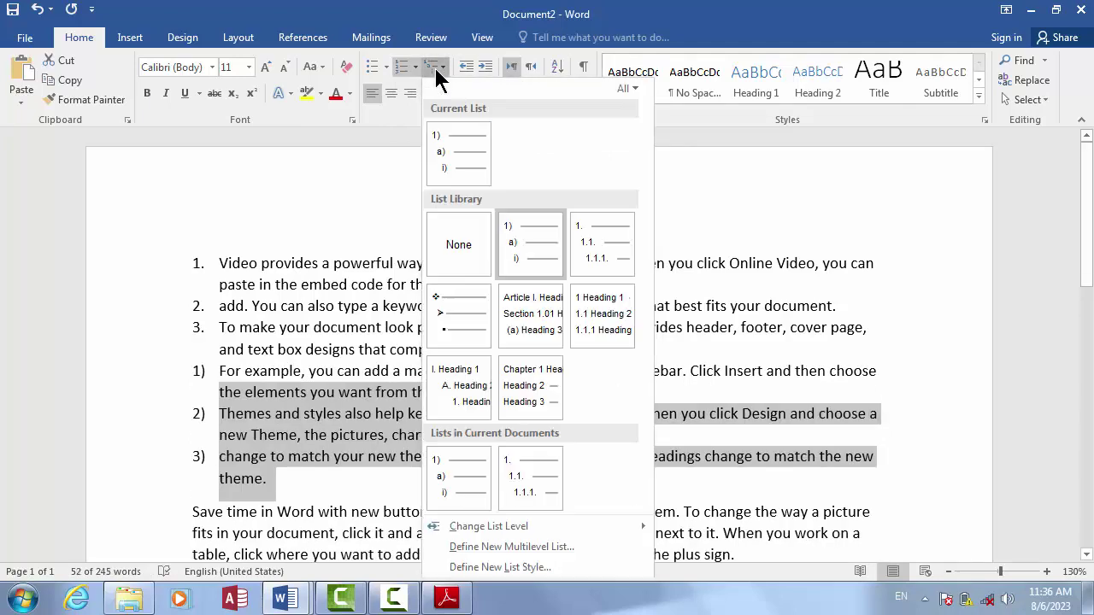
{"action": "left_click", "coordinate": [463, 401]}
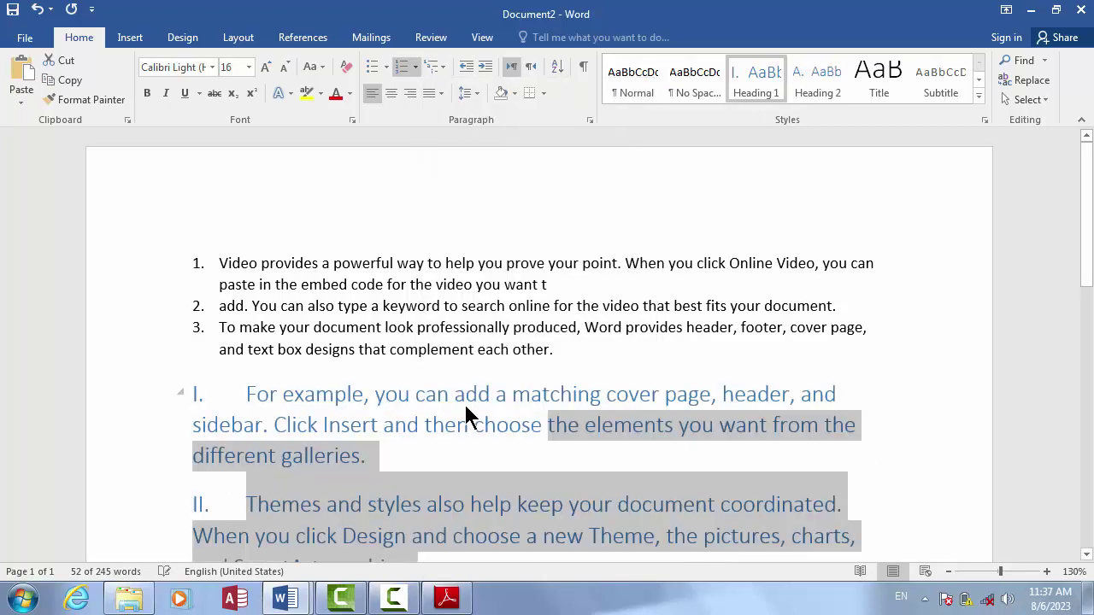
{"action": "key", "text": "ctrl+f"}
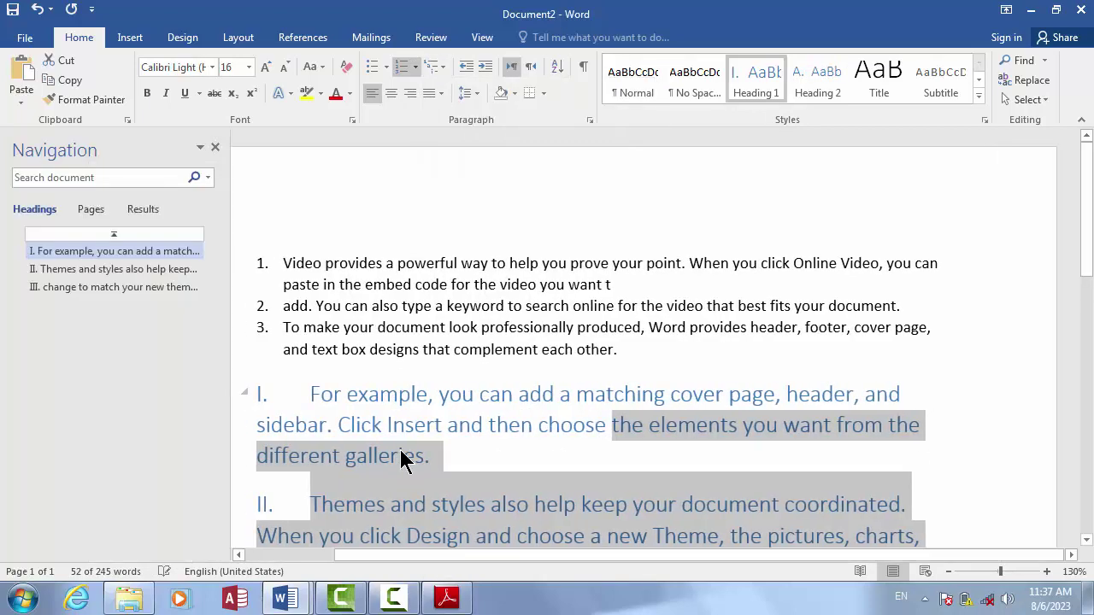
{"action": "left_click", "coordinate": [214, 147]}
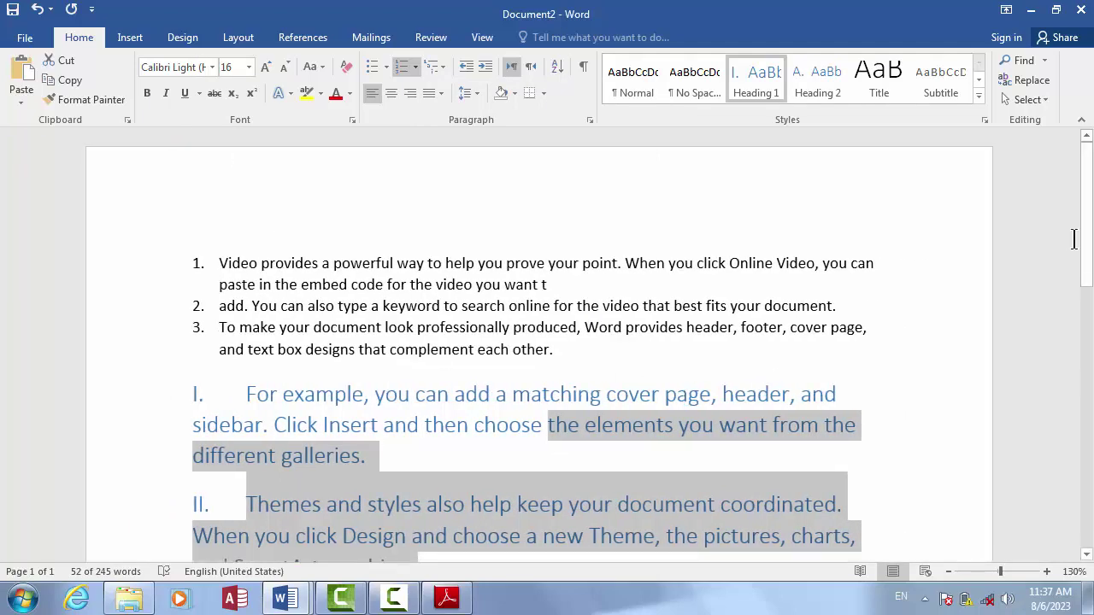
{"action": "scroll", "coordinate": [1074, 238], "scroll_direction": "down", "scroll_amount": 3}
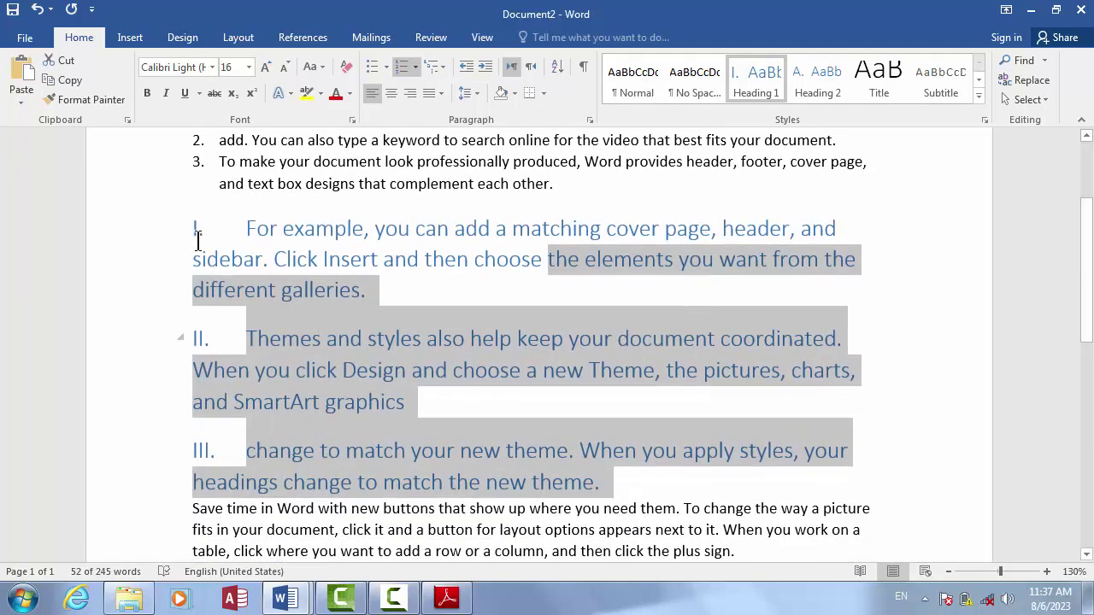
{"action": "left_click", "coordinate": [197, 228]}
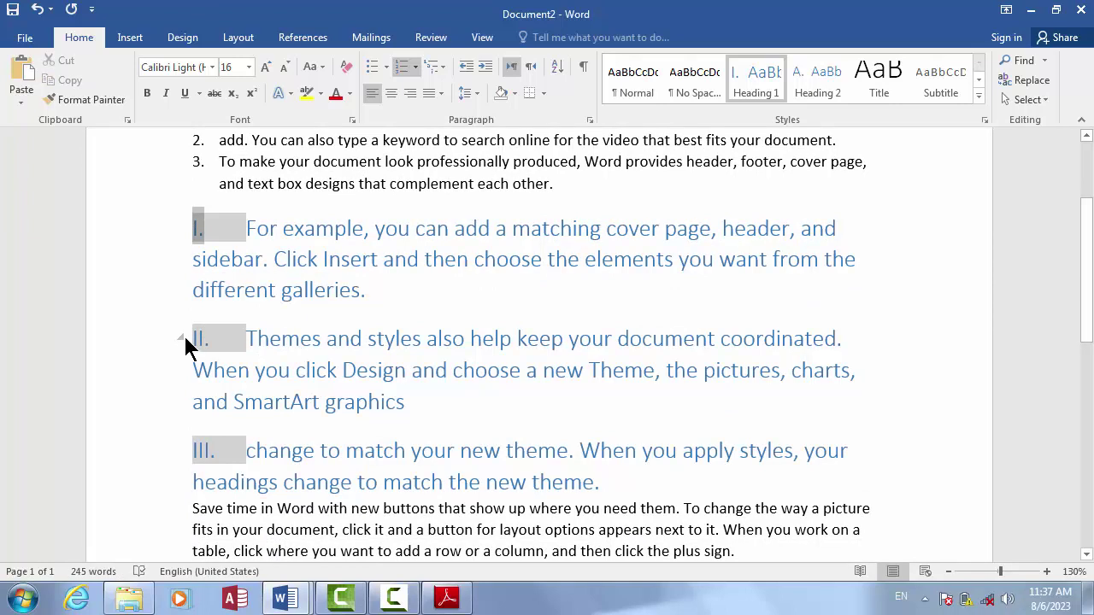
{"action": "left_click", "coordinate": [220, 161]}
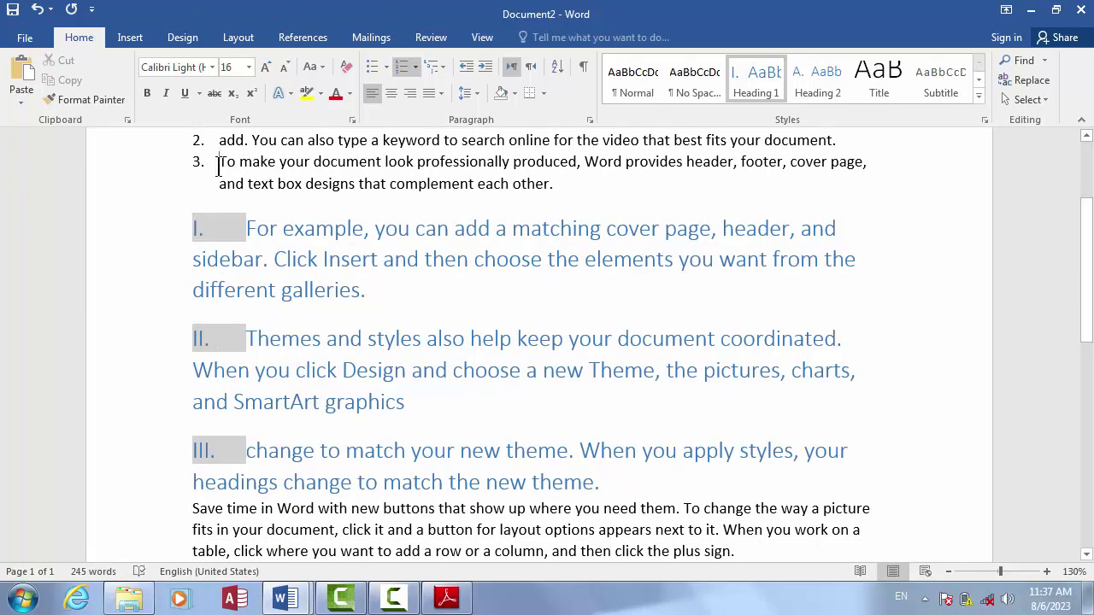
{"action": "left_click", "coordinate": [218, 232]}
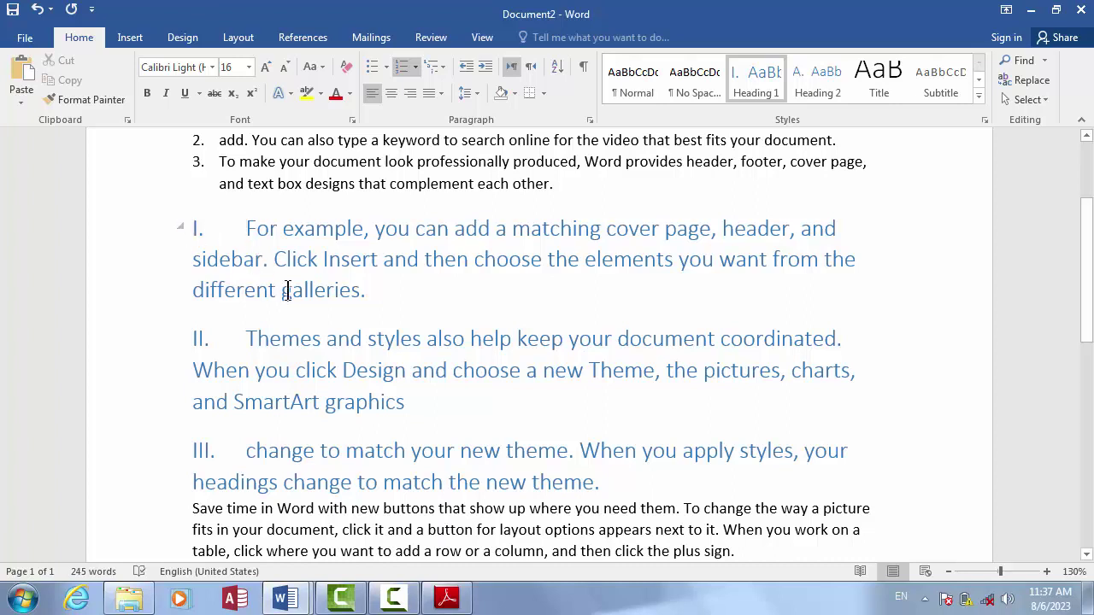
Step: Delete all the sample text from the document, leaving a blank page
{"action": "left_click_drag", "start_coordinate": [381, 295], "coordinate": [168, 226]}
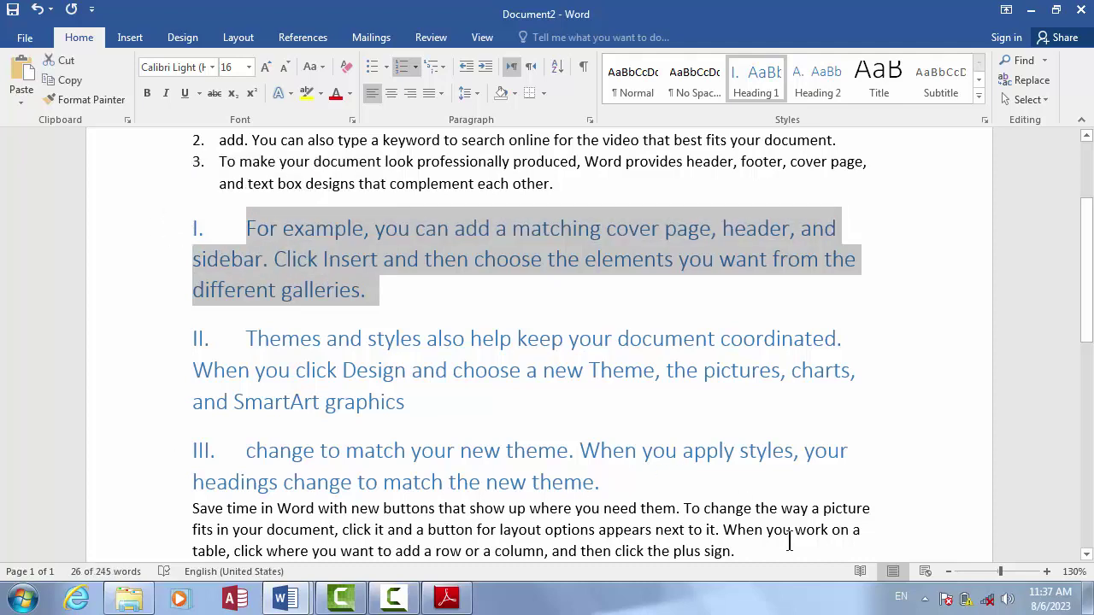
{"action": "left_click_drag", "start_coordinate": [791, 534], "coordinate": [184, 137]}
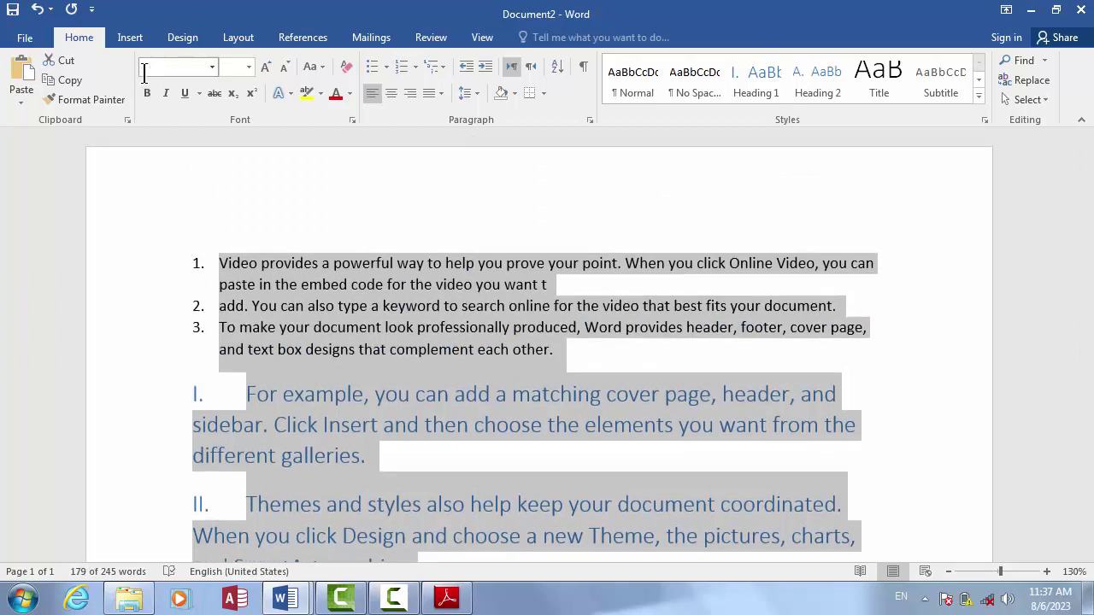
{"action": "key", "text": "Delete"}
{"action": "triple_click", "coordinate": [43, 209]}
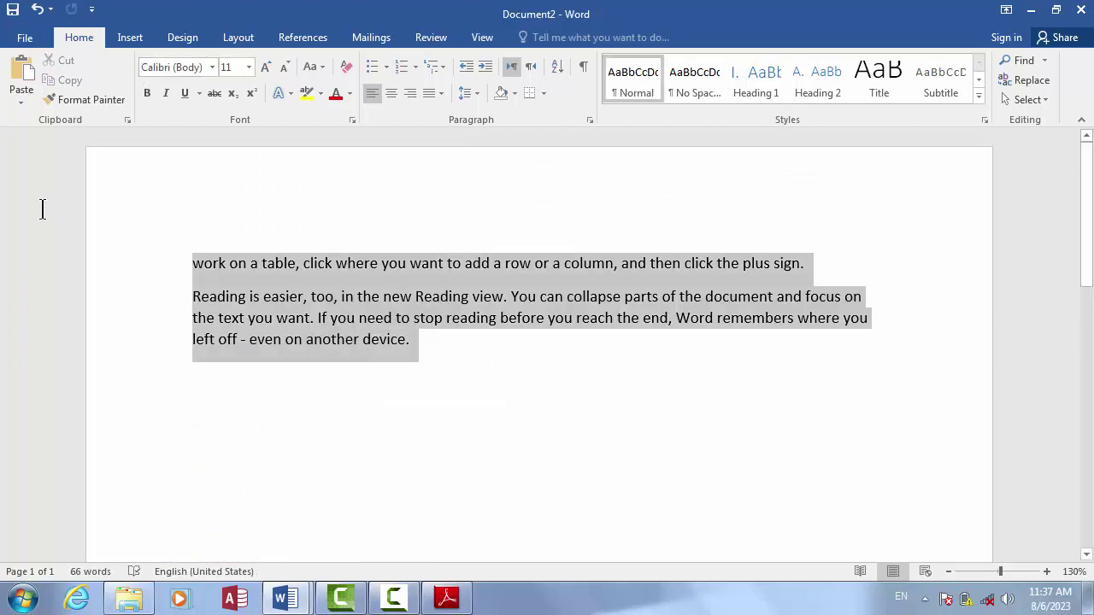
{"action": "key", "text": "Delete"}
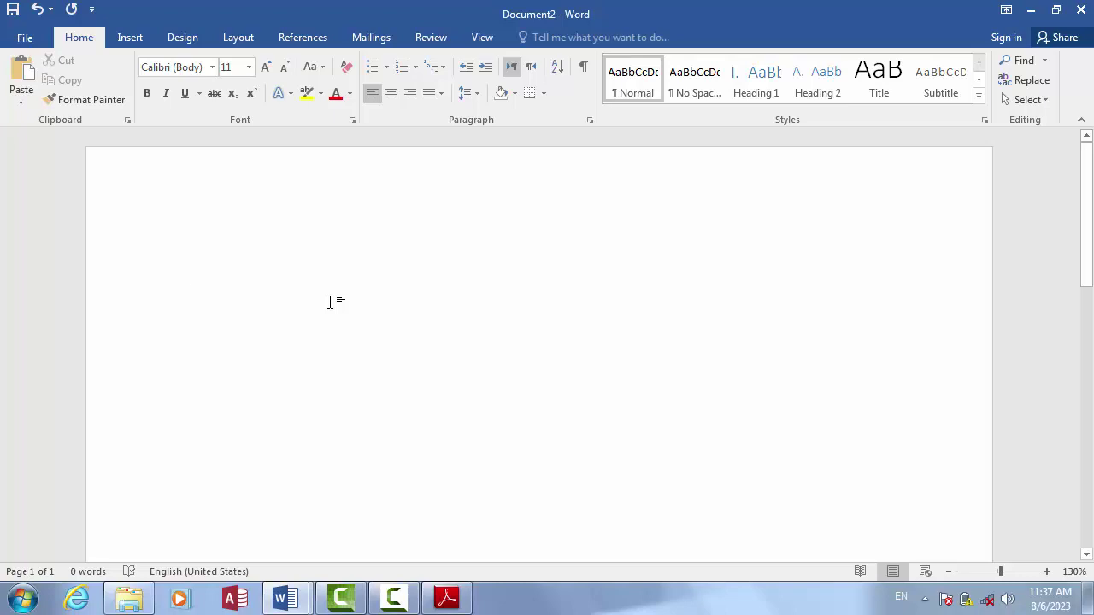
Step: Enter the title "Fruits" on the blank page at font size 20
{"action": "type", "text": "p"}
{"action": "key", "text": "BackSpace"}
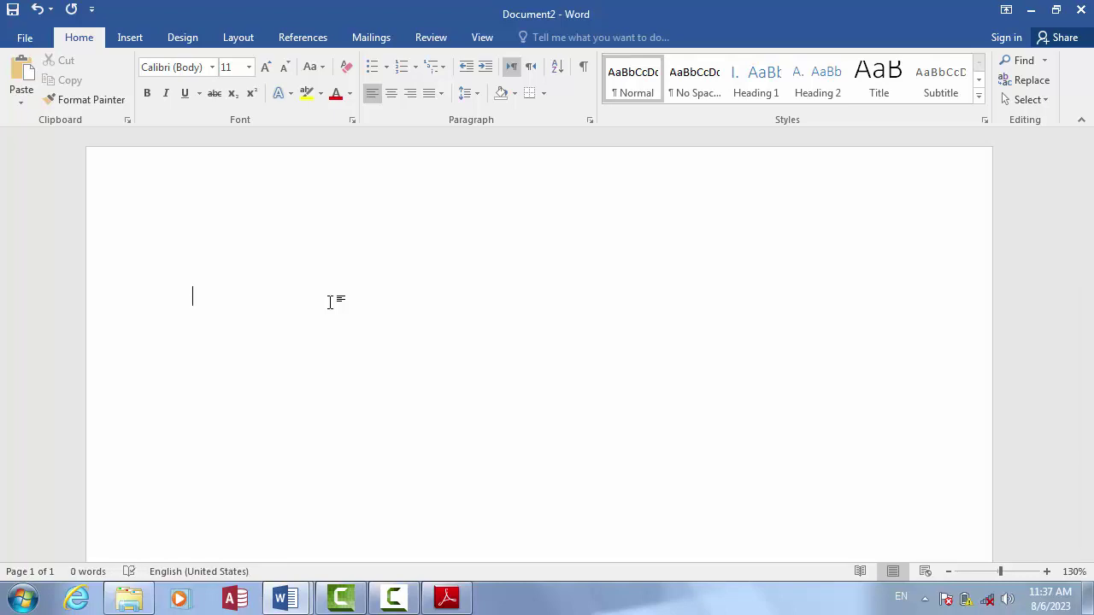
{"action": "key", "text": "ctrl+shift+period"}
{"action": "key", "text": "ctrl+shift+period"}
{"action": "key", "text": "ctrl+shift+period"}
{"action": "type", "text": "fruites"}
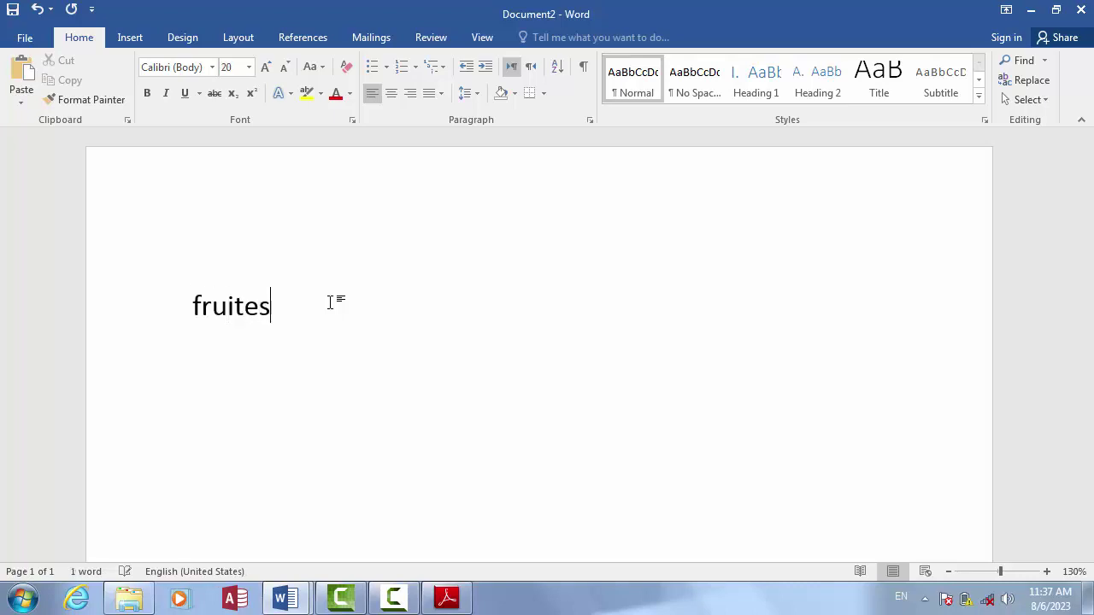
{"action": "key", "text": "BackSpace"}
{"action": "key", "text": "BackSpace"}
{"action": "type", "text": "s"}
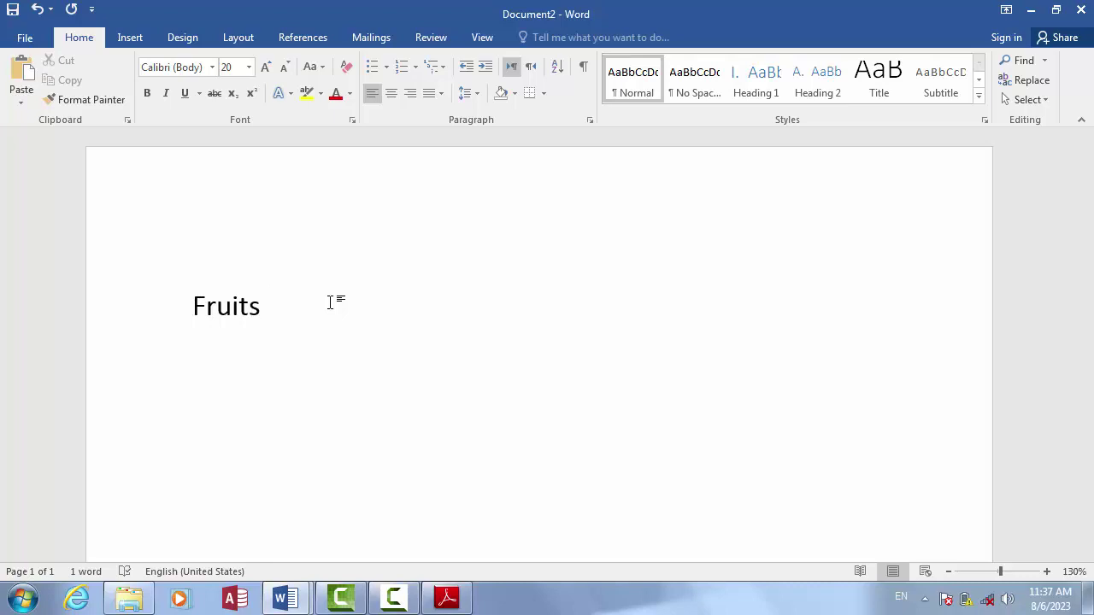
Step: Center the "Fruits" title and start a left-aligned line below it
{"action": "key", "text": "ctrl+e"}
{"action": "key", "text": "Return"}
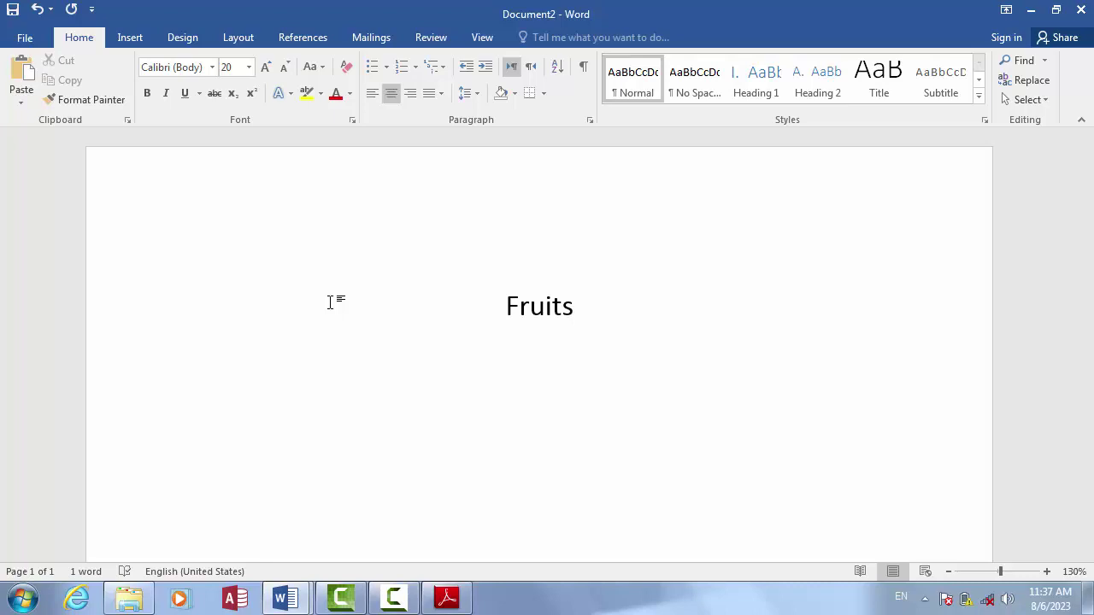
{"action": "key", "text": "ctrl+r"}
{"action": "key", "text": "ctrl+l"}
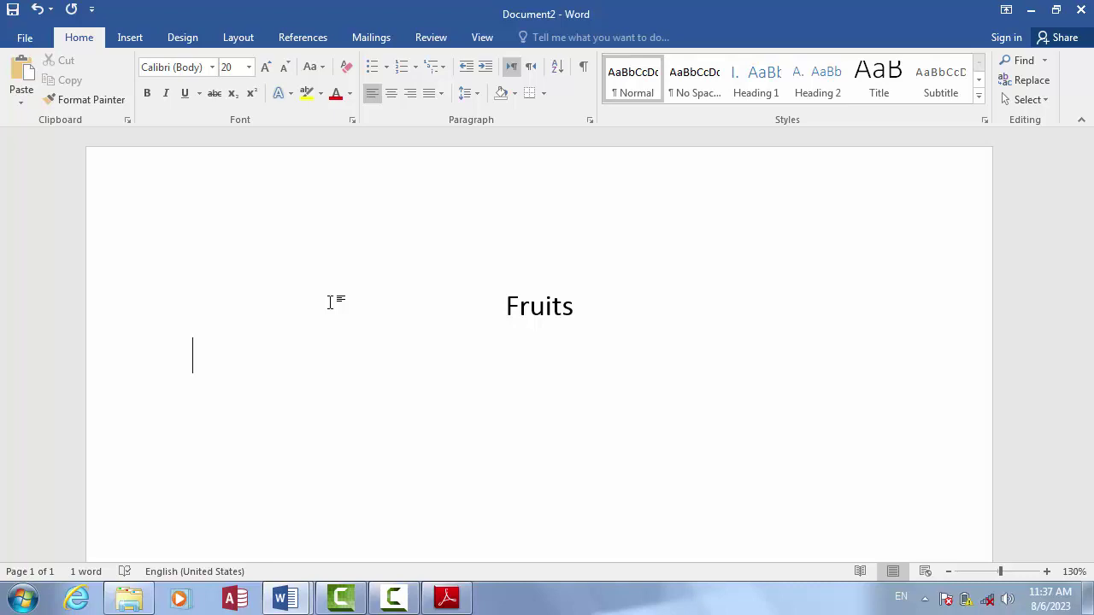
Step: Enter "Dry fruits" as the first line below the title and start another line
{"action": "type", "text": "swet"}
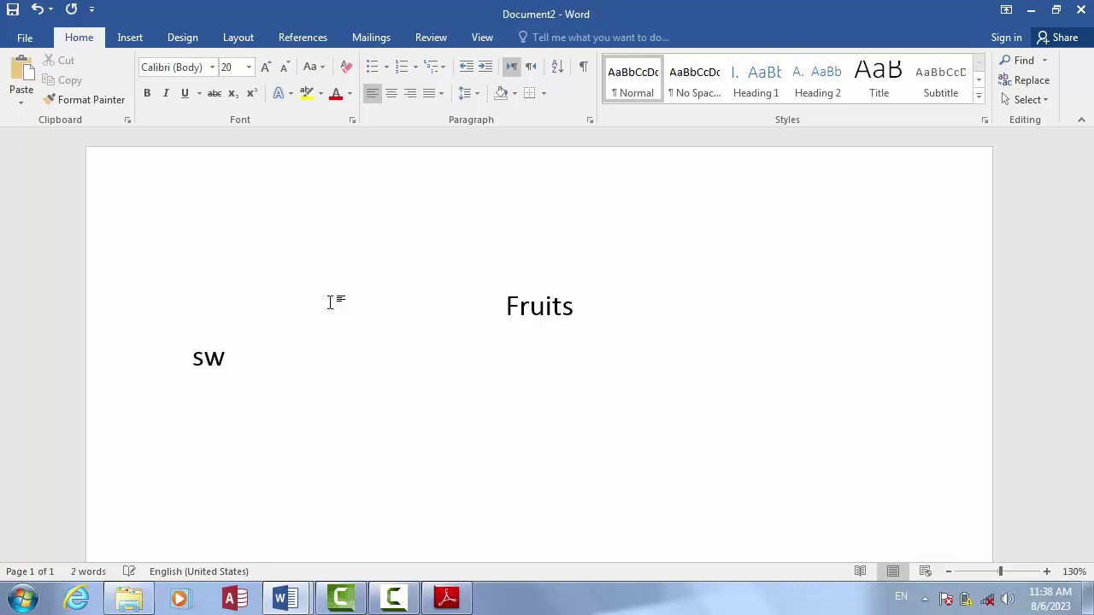
{"action": "key", "text": "BackSpace"}
{"action": "key", "text": "BackSpace"}
{"action": "key", "text": "BackSpace"}
{"action": "key", "text": "BackSpace"}
{"action": "key", "text": "BackSpace"}
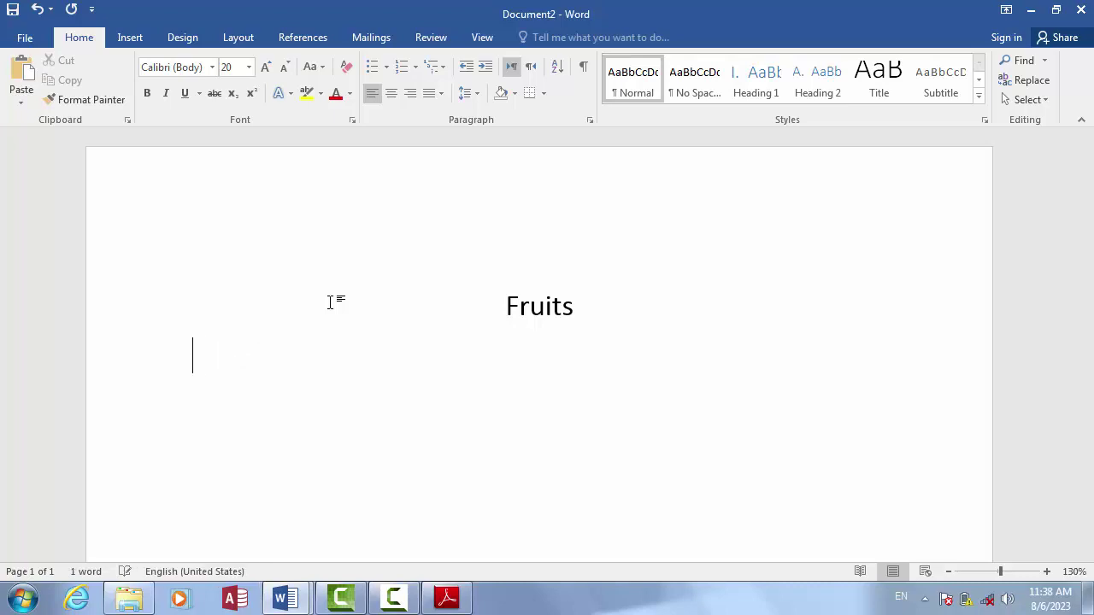
{"action": "type", "text": "dry"}
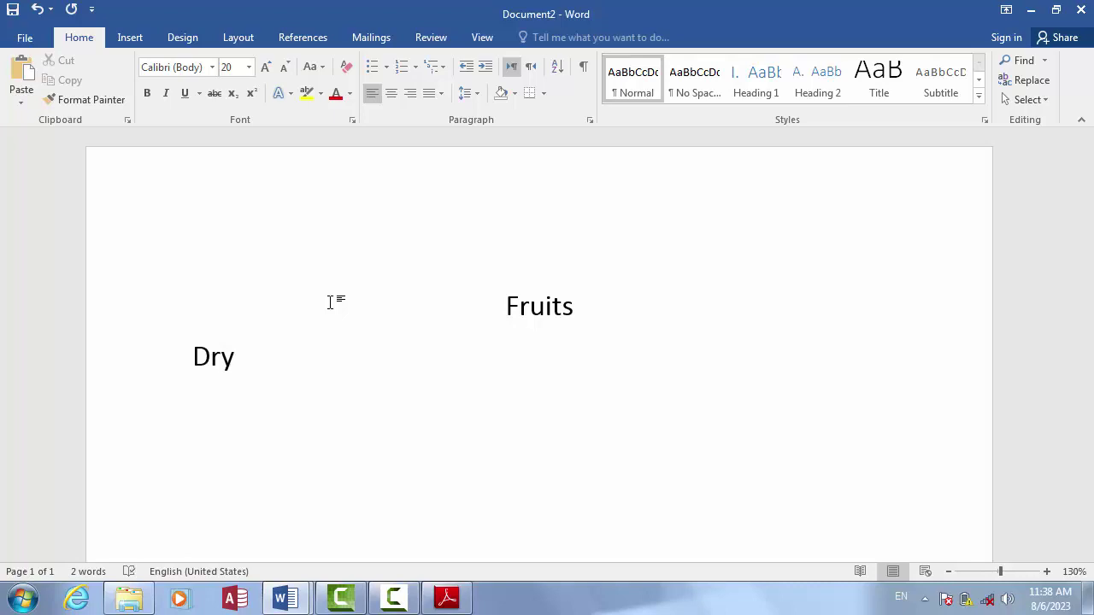
{"action": "type", "text": " fruits"}
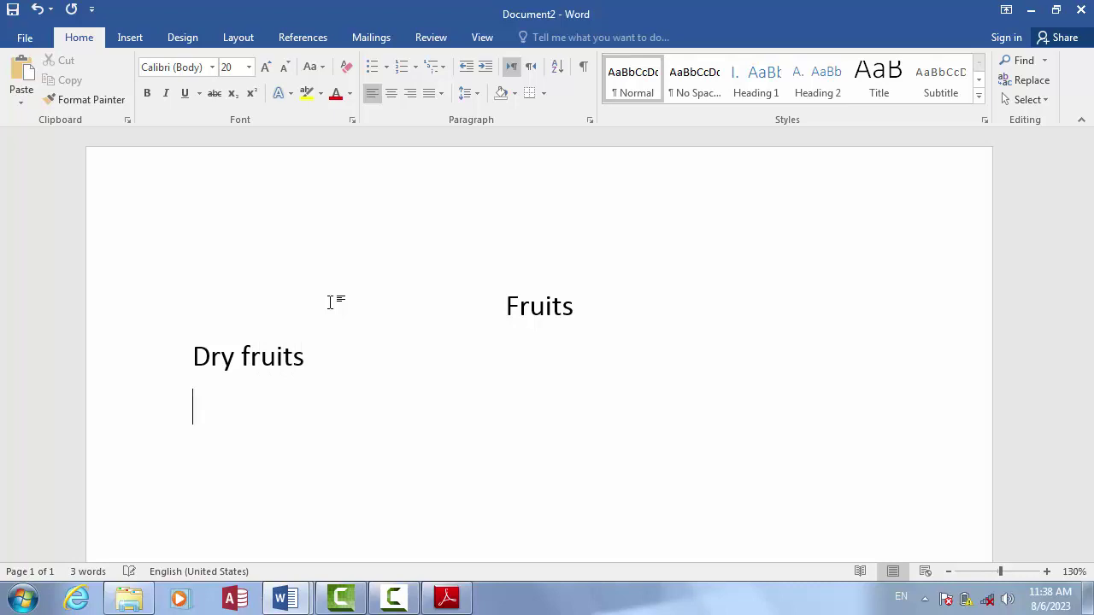
Step: Enter "Fresh fruits" on the line below "Dry fruits"
{"action": "type", "text": "frish"}
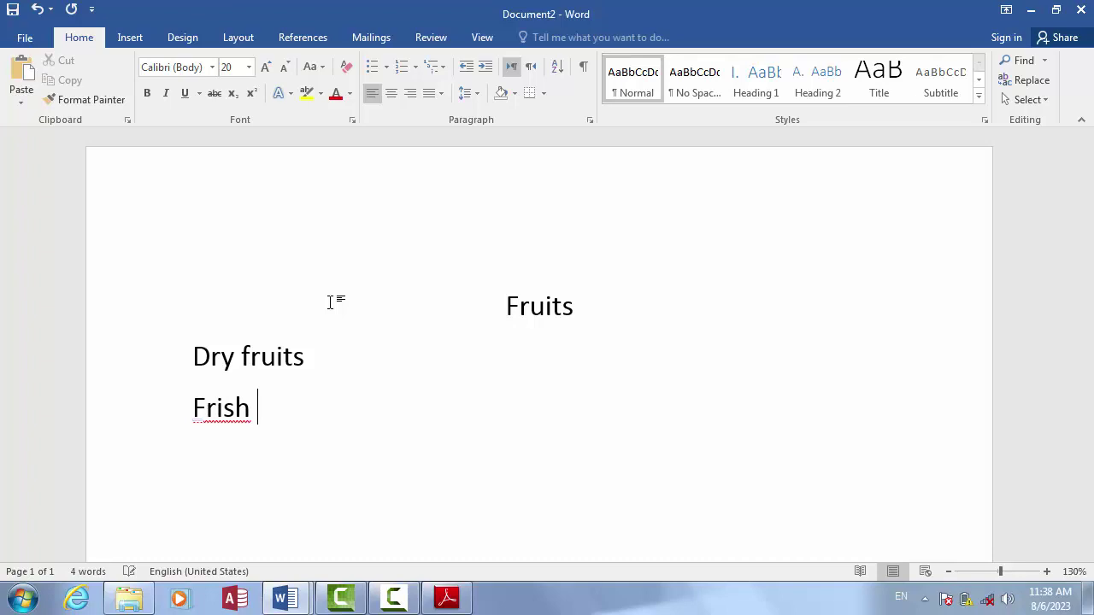
{"action": "key", "text": "BackSpace"}
{"action": "key", "text": "BackSpace"}
{"action": "key", "text": "BackSpace"}
{"action": "key", "text": "BackSpace"}
{"action": "type", "text": "esh"}
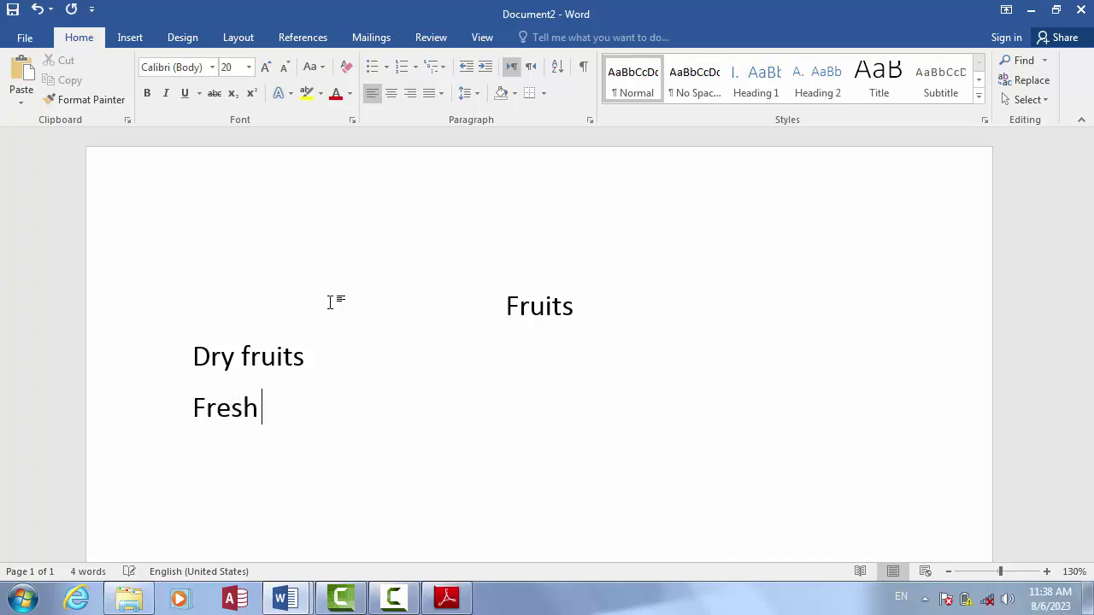
{"action": "type", "text": " fruits"}
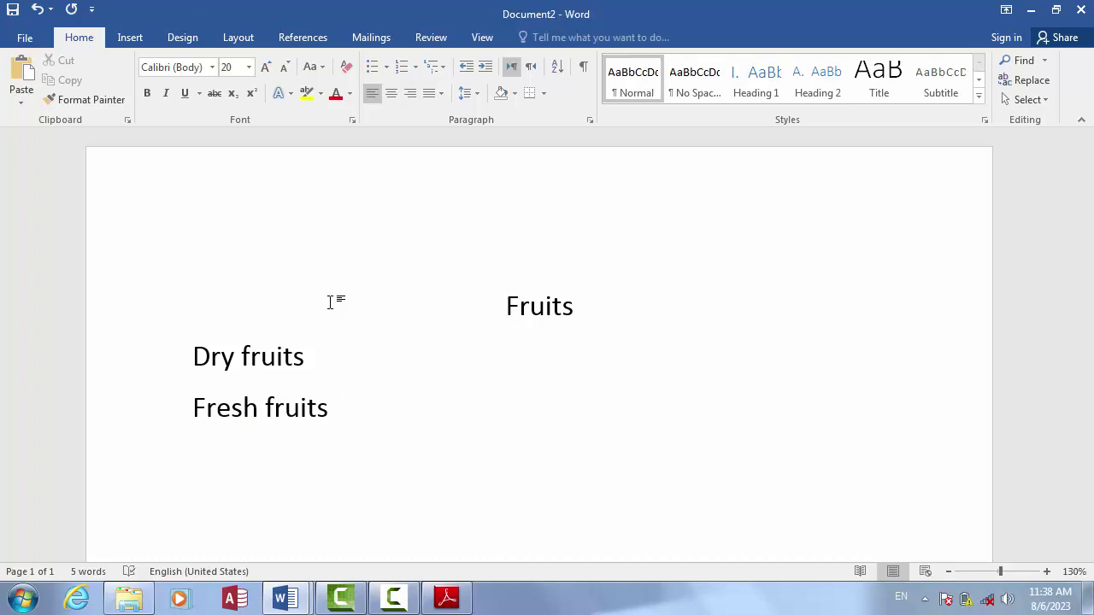
Step: Apply the 1. 2. 3. number format to all three lines, including the title
{"action": "left_click_drag", "start_coordinate": [347, 413], "coordinate": [176, 346]}
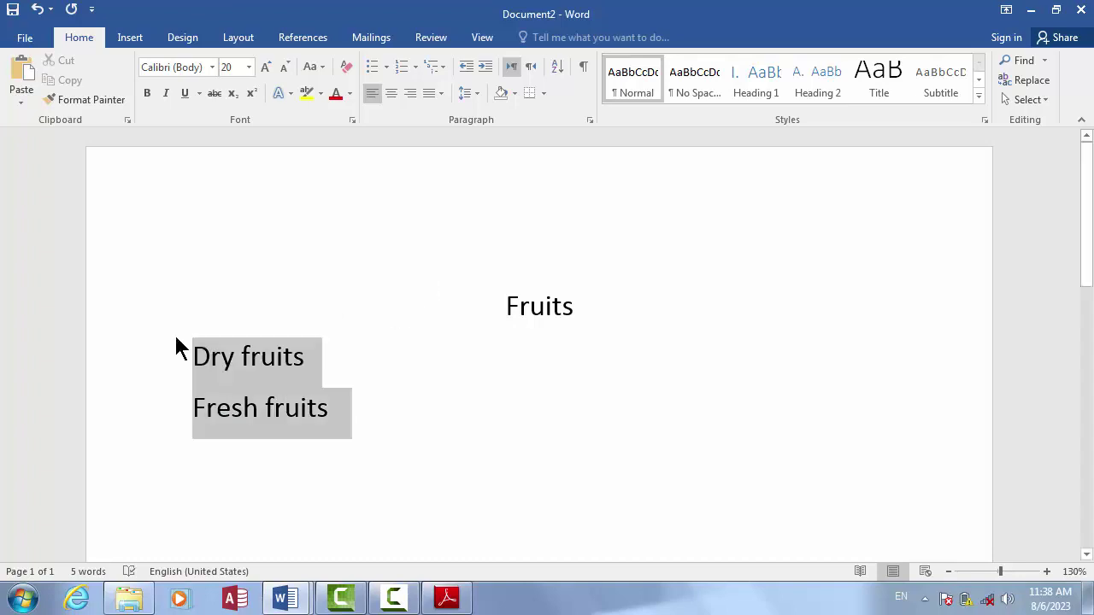
{"action": "key", "text": "ctrl+a"}
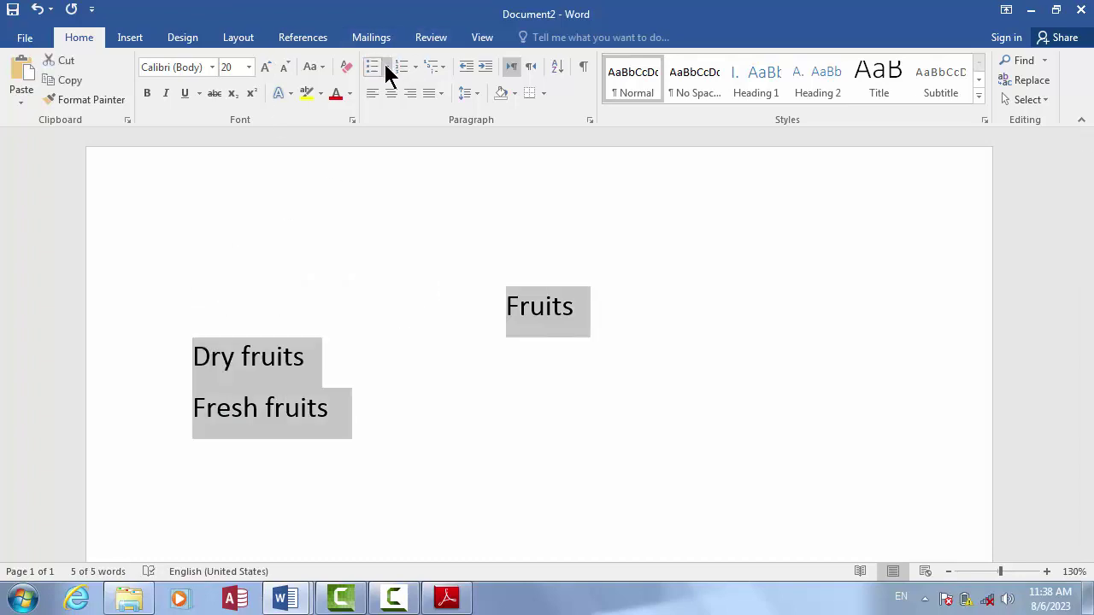
{"action": "left_click", "coordinate": [416, 66]}
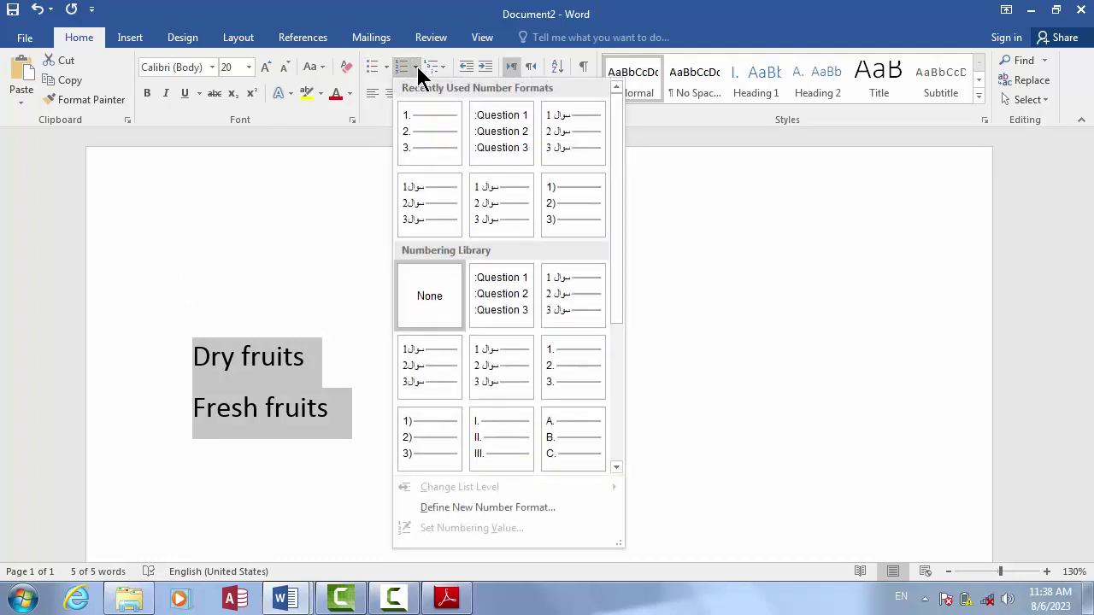
{"action": "left_click", "coordinate": [427, 135]}
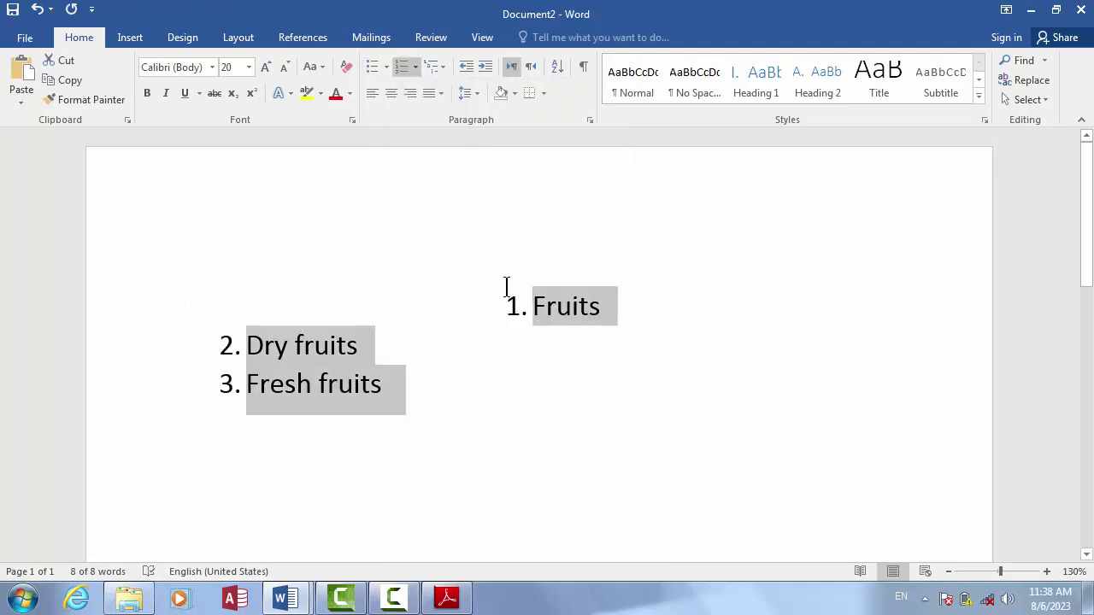
Step: Remove the numbering from the "Fruits" title with number format None
{"action": "left_click_drag", "start_coordinate": [641, 329], "coordinate": [490, 310]}
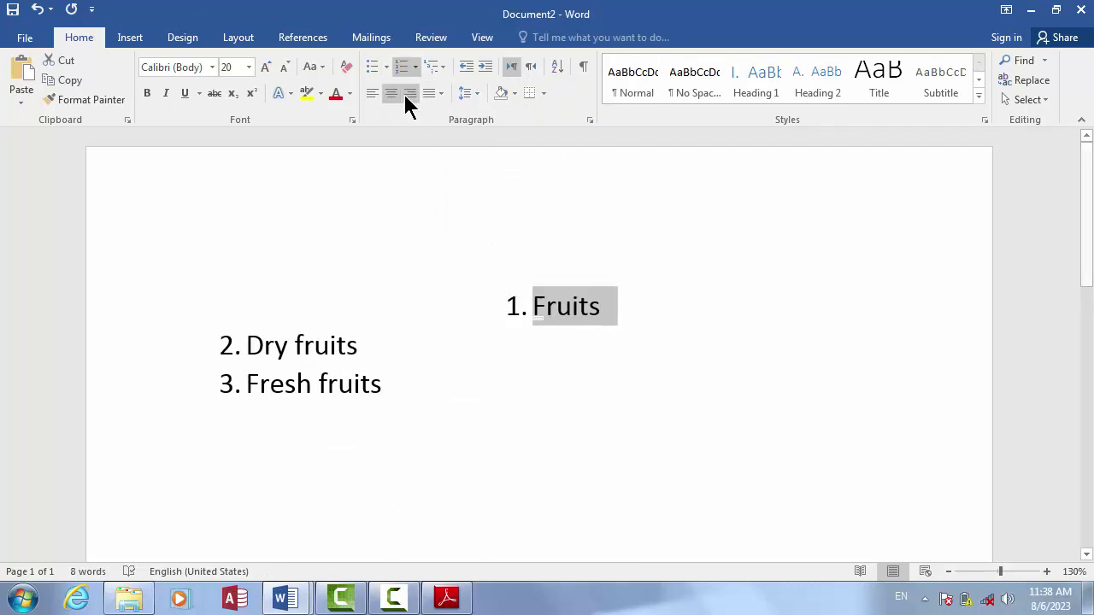
{"action": "left_click", "coordinate": [415, 69]}
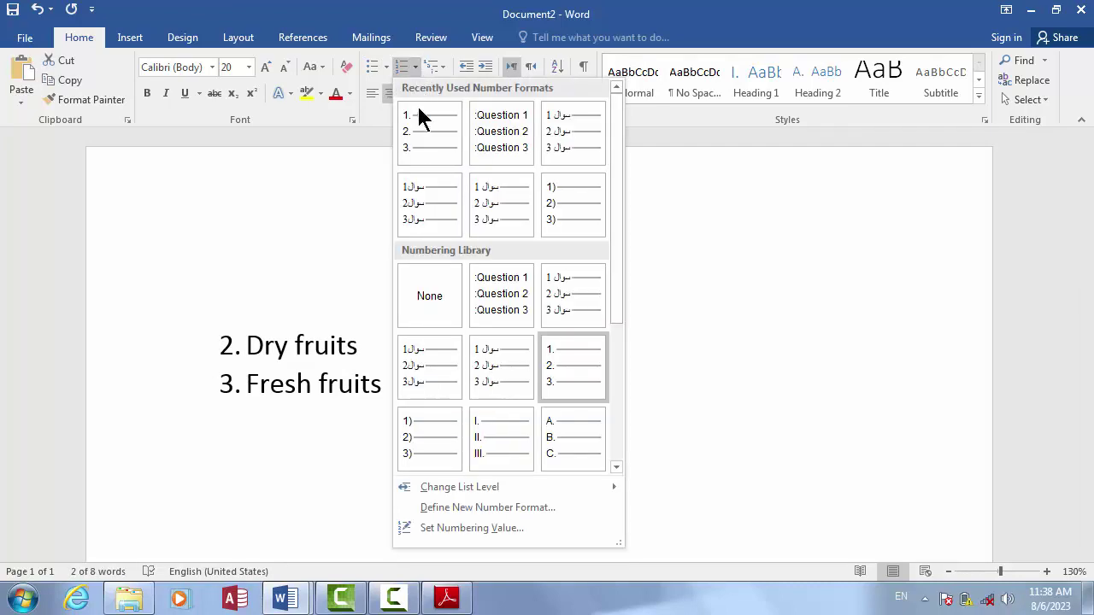
{"action": "left_click", "coordinate": [430, 306]}
{"action": "left_click", "coordinate": [398, 408]}
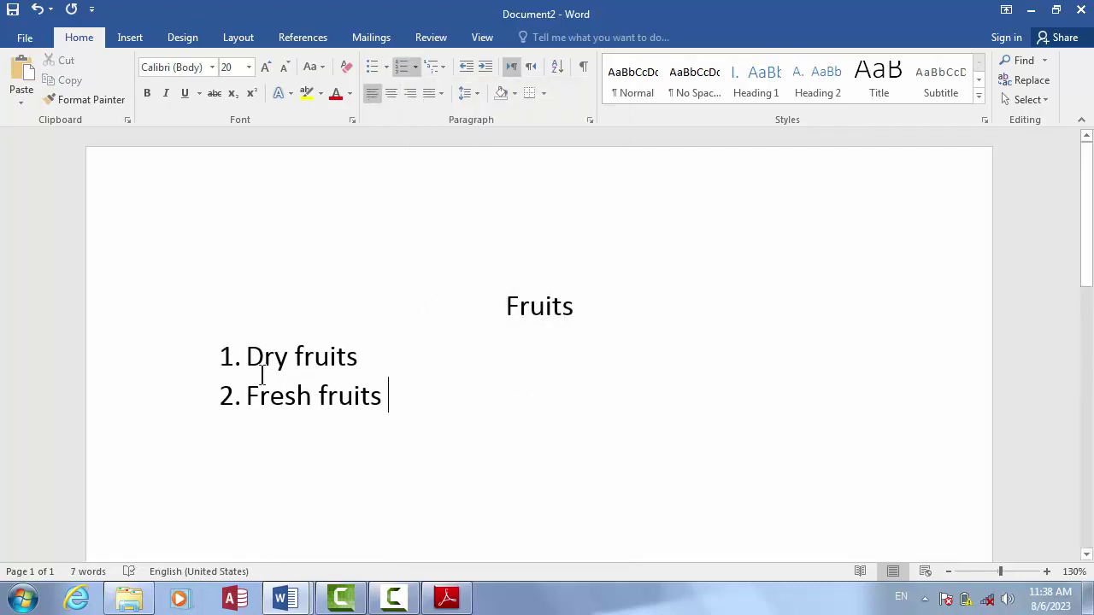
Step: Insert an empty numbered item between "Dry fruits" and "Fresh fruits"
{"action": "left_click", "coordinate": [229, 357]}
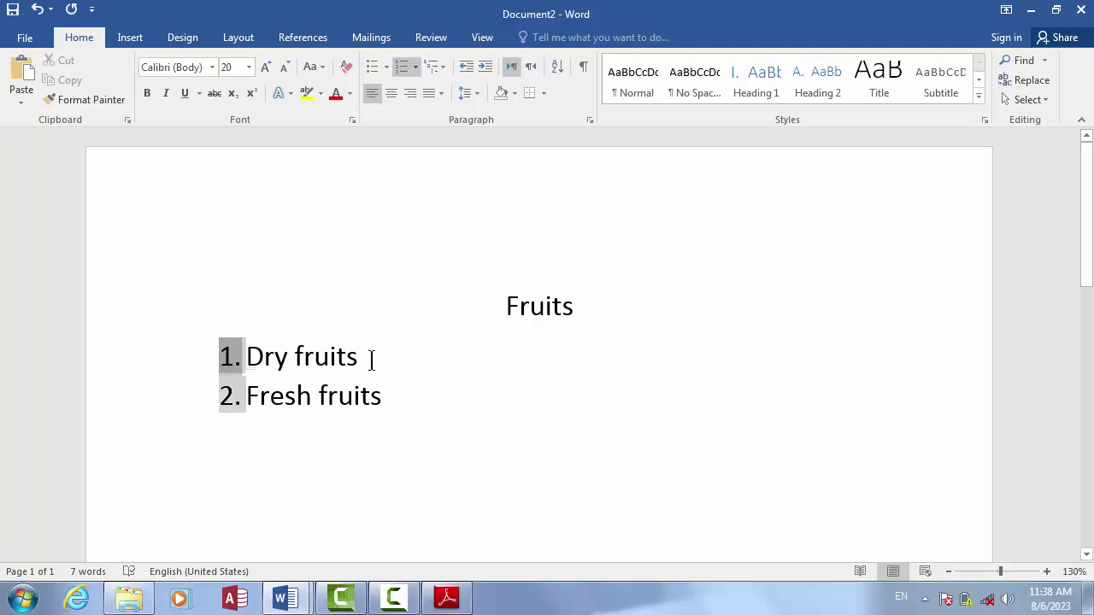
{"action": "left_click", "coordinate": [371, 359]}
{"action": "key", "text": "Return"}
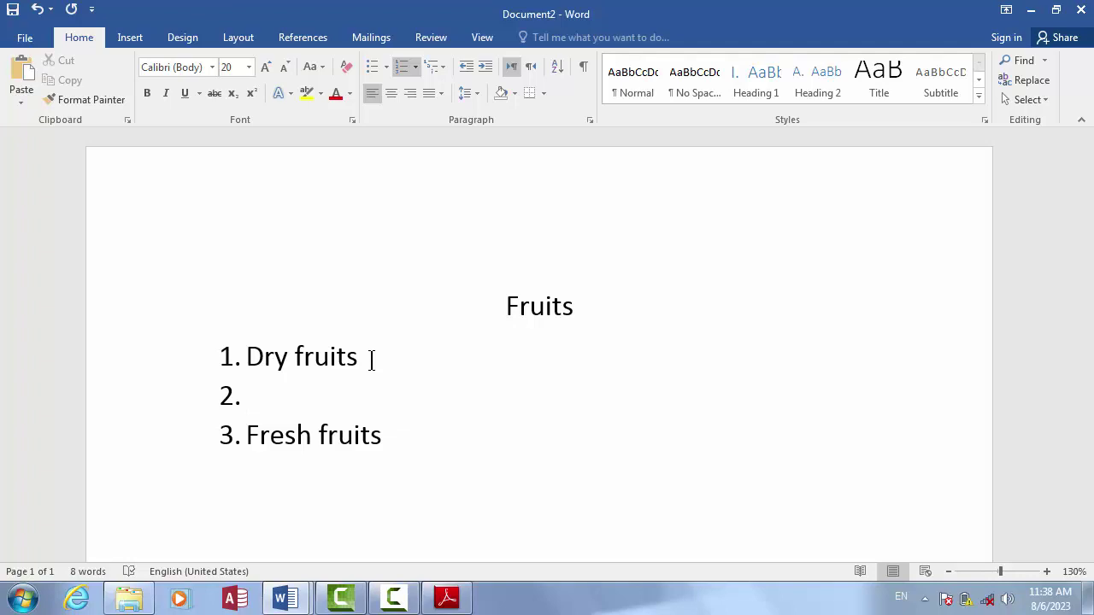
{"action": "type", "text": "df"}
{"action": "key", "text": "BackSpace"}
{"action": "key", "text": "BackSpace"}
{"action": "key", "text": "BackSpace"}
{"action": "key", "text": "BackSpace"}
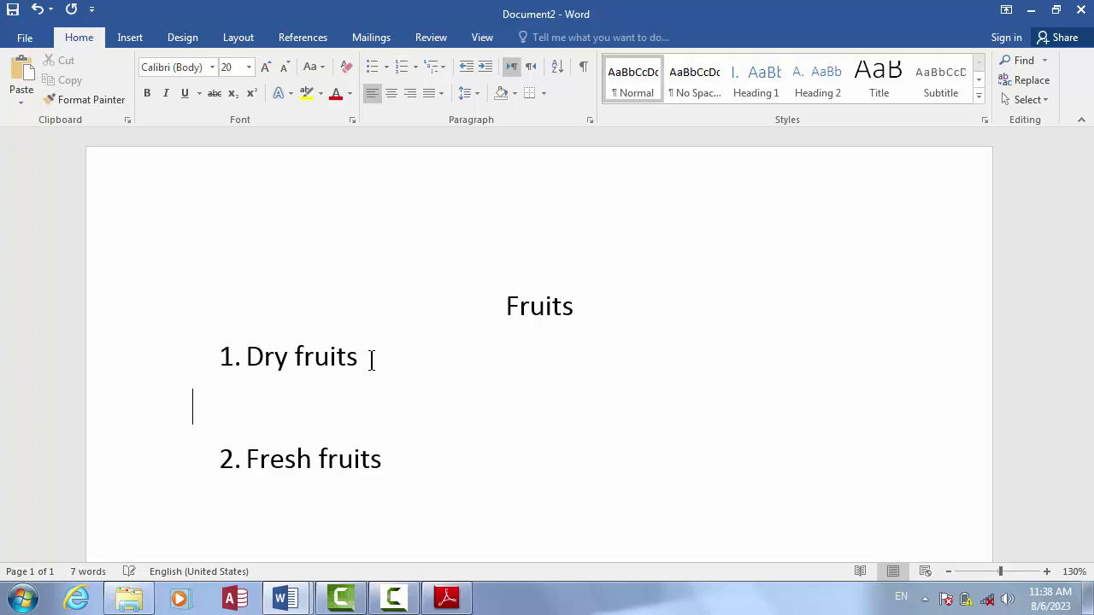
{"action": "key", "text": "BackSpace"}
{"action": "key", "text": "Return"}
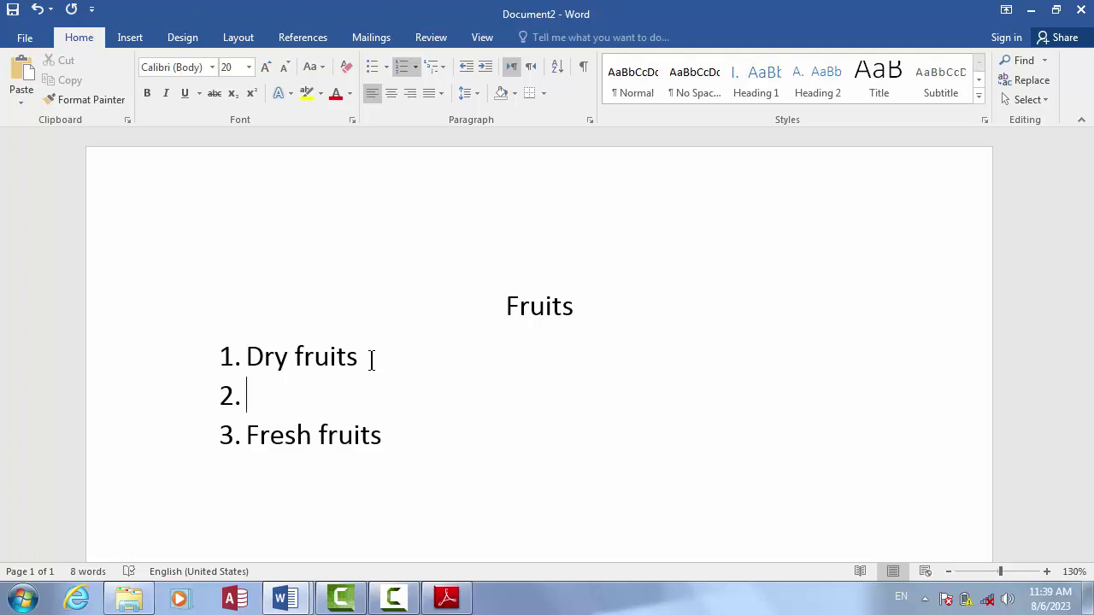
Step: Enter "Coconut" as the second numbered item, between "Dry fruits" and "Fresh fruits"
{"action": "type", "text": "cocona"}
{"action": "key", "text": "BackSpace"}
{"action": "type", "text": "ut"}
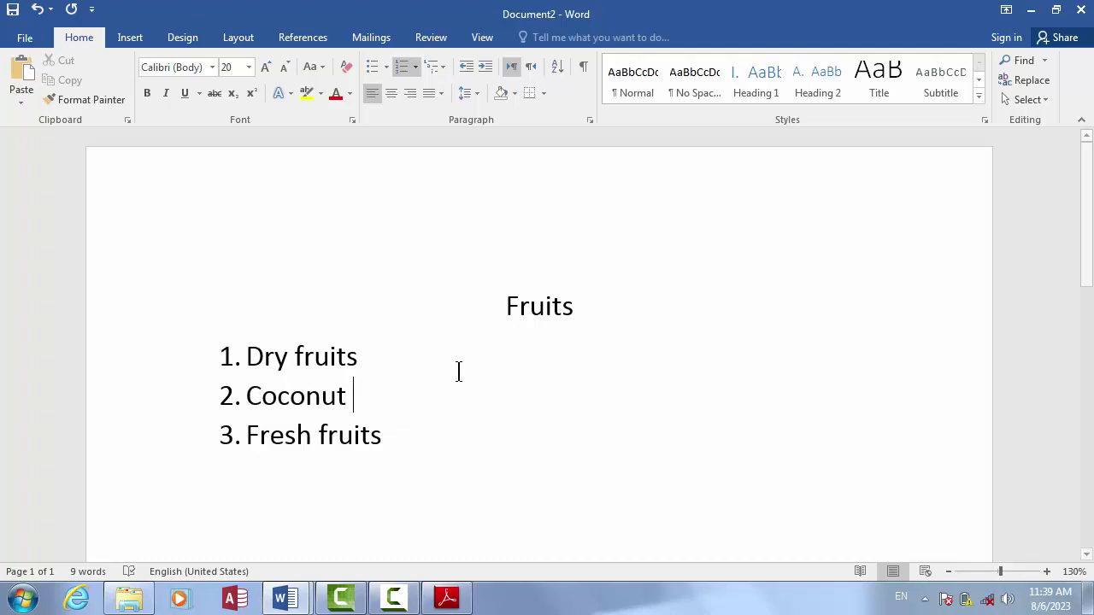
{"action": "left_click_drag", "start_coordinate": [370, 398], "coordinate": [238, 362]}
{"action": "left_click", "coordinate": [237, 359]}
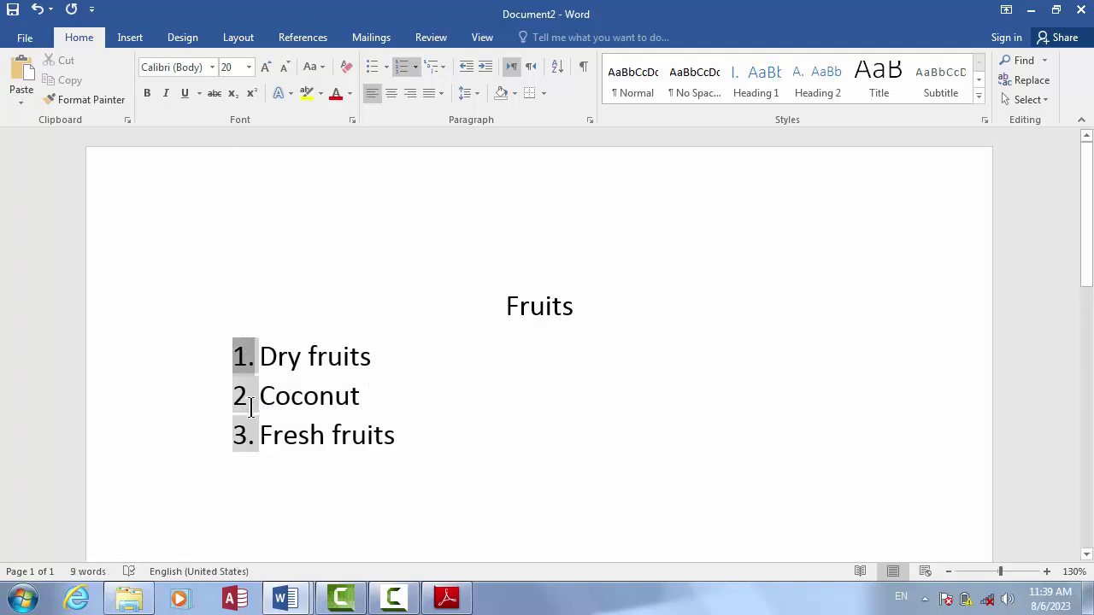
{"action": "double_click", "coordinate": [269, 412]}
{"action": "left_click", "coordinate": [272, 434]}
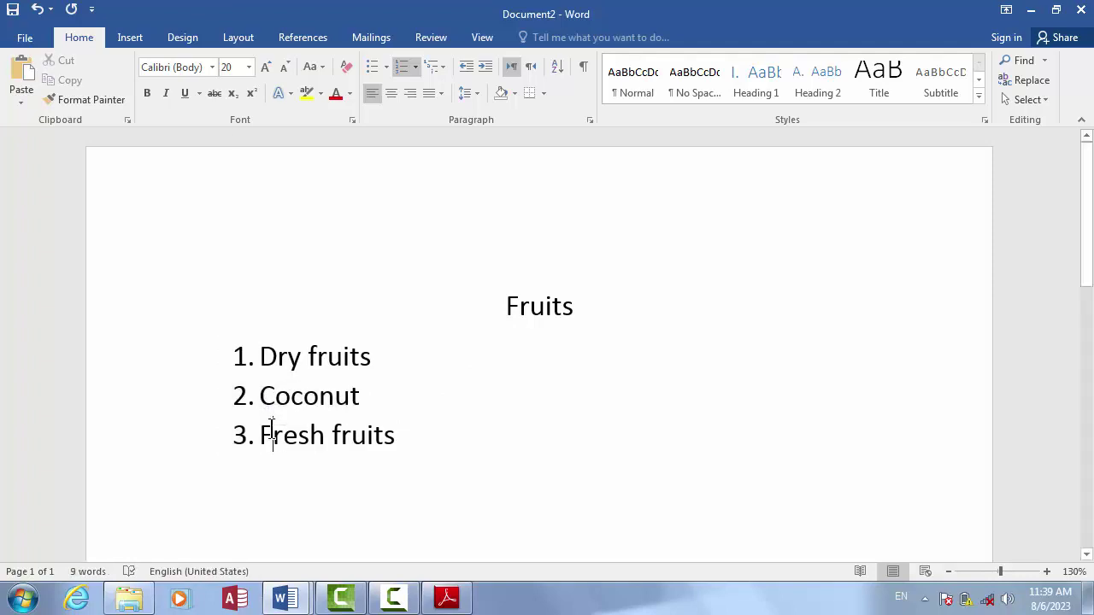
Step: Delete the word "Coconut" from the second numbered item, leaving the item empty
{"action": "left_click", "coordinate": [376, 400]}
{"action": "key", "text": "BackSpace"}
{"action": "key", "text": "BackSpace"}
{"action": "key", "text": "BackSpace"}
{"action": "key", "text": "BackSpace"}
{"action": "key", "text": "BackSpace"}
{"action": "key", "text": "BackSpace"}
{"action": "key", "text": "BackSpace"}
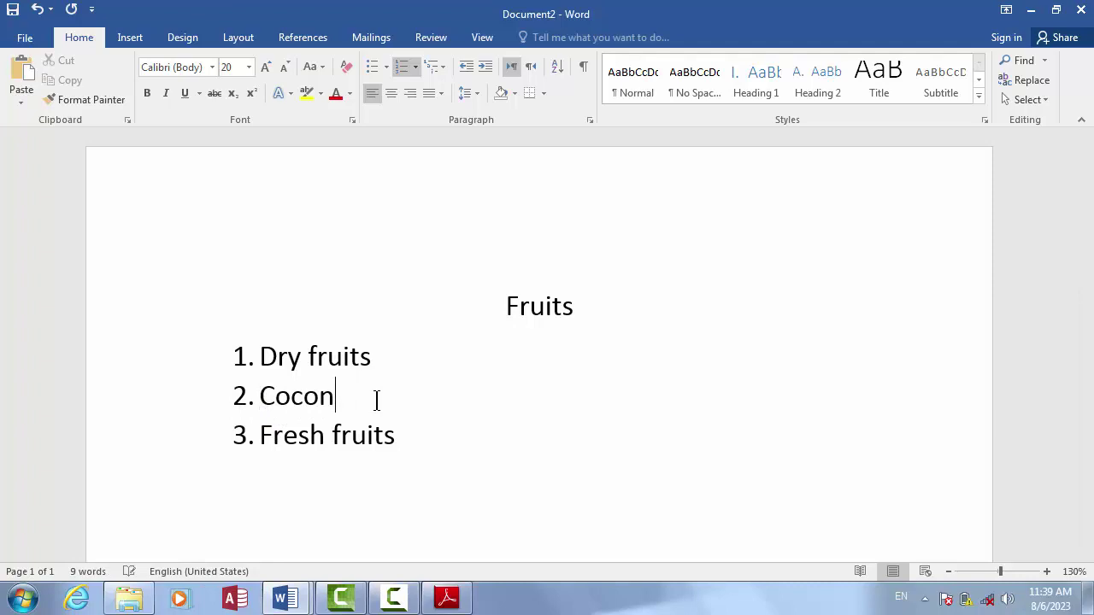
{"action": "key", "text": "BackSpace"}
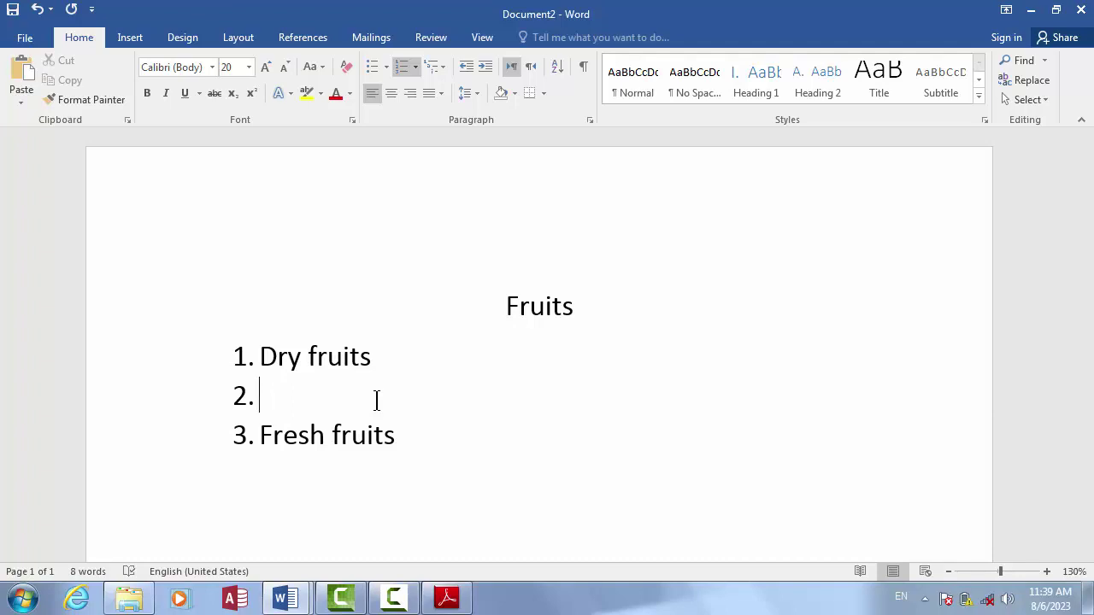
Step: Open the On-Screen Keyboard to point out the Tab key, and close the keyboard
{"action": "key", "text": "super"}
{"action": "type", "text": "osk"}
{"action": "key", "text": "Return"}
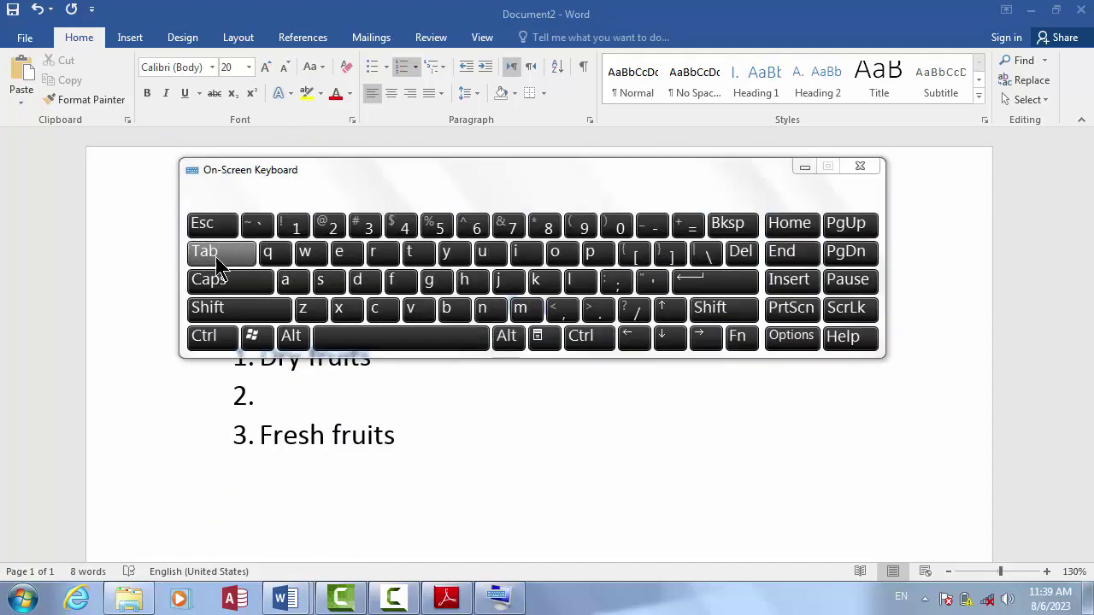
{"action": "left_click", "coordinate": [216, 256]}
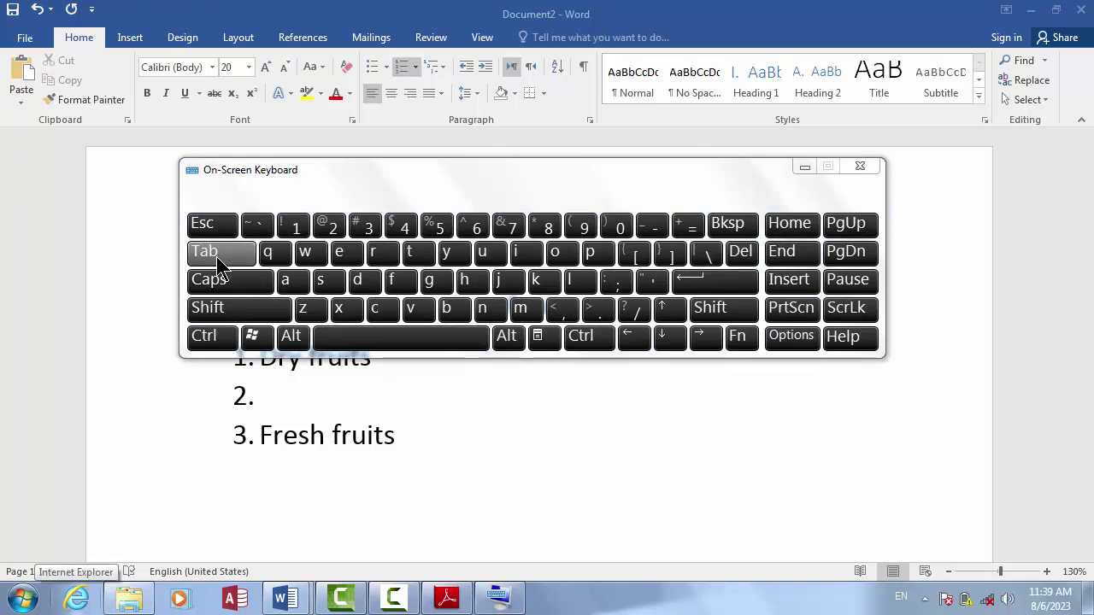
{"action": "left_click", "coordinate": [214, 256]}
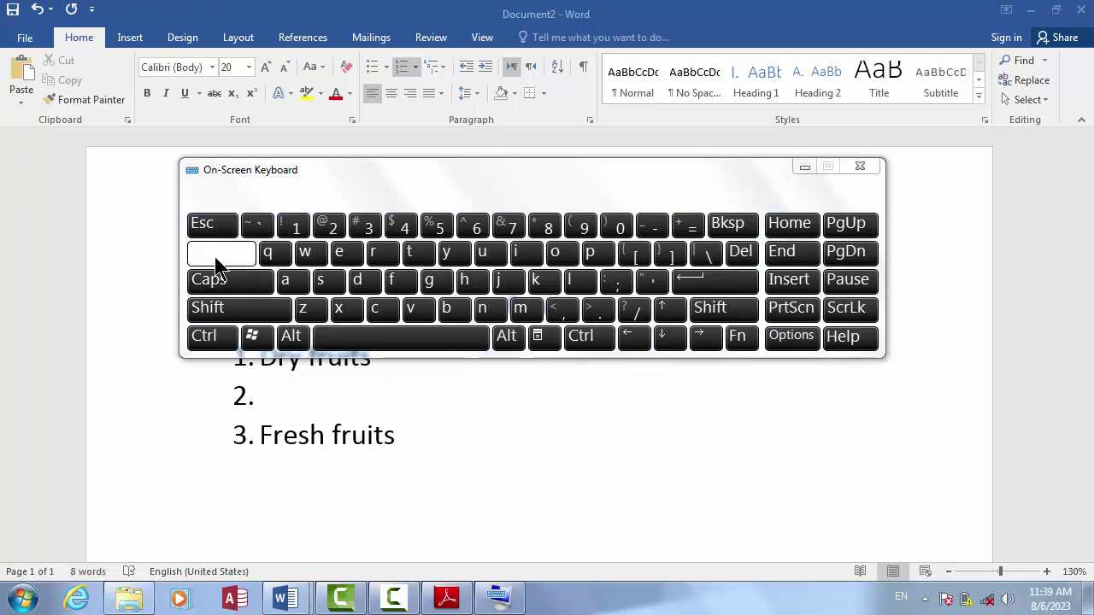
{"action": "left_click", "coordinate": [859, 166]}
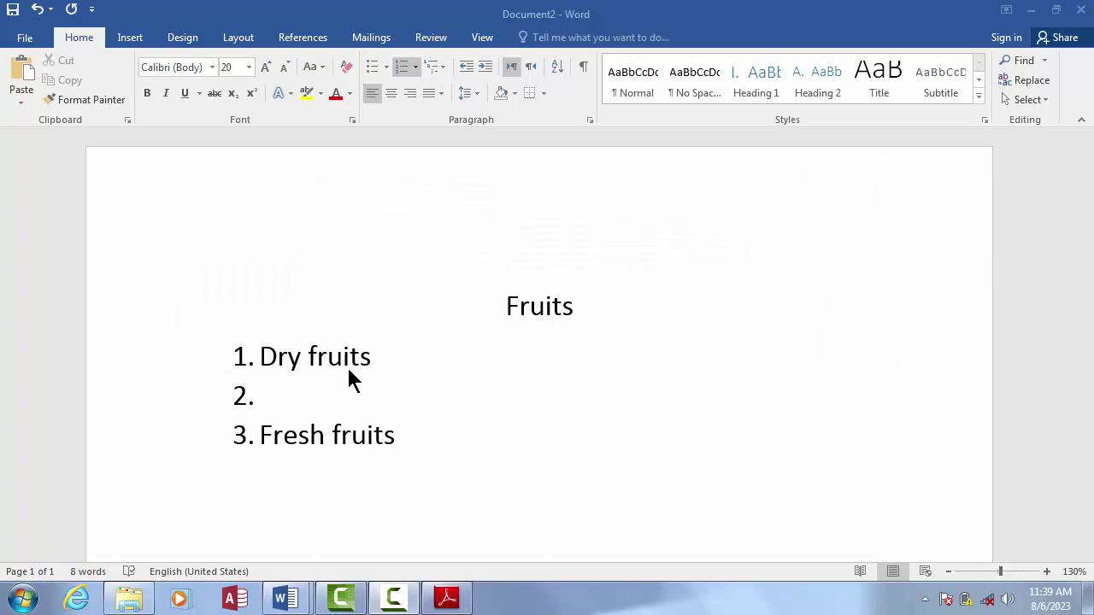
Step: Demote the empty second item to a sub-item of "Dry fruits" and enter "Coconut" in it
{"action": "left_click", "coordinate": [296, 394]}
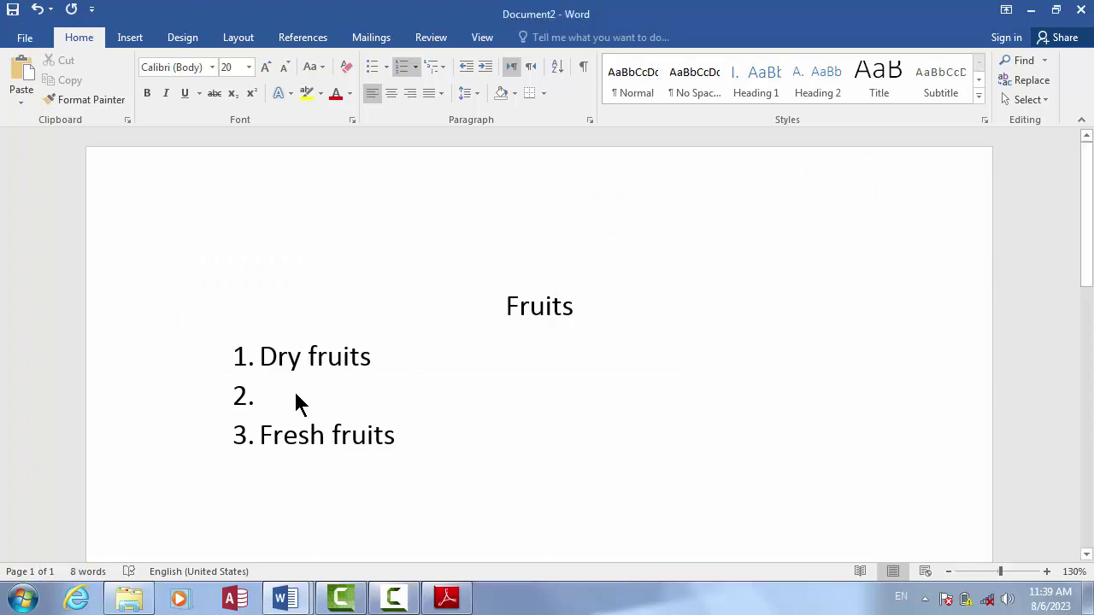
{"action": "key", "text": "Tab"}
{"action": "type", "text": "cocon"}
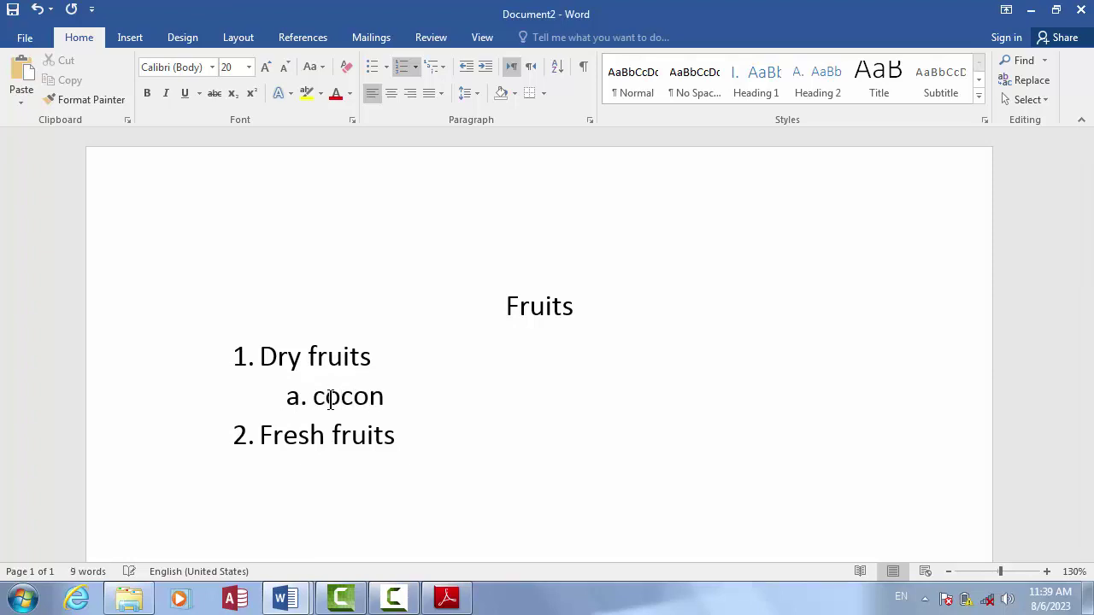
{"action": "type", "text": "ut"}
Step: Add a second sub-item under "Dry fruits" with the text "Resar"
{"action": "key", "text": "Return"}
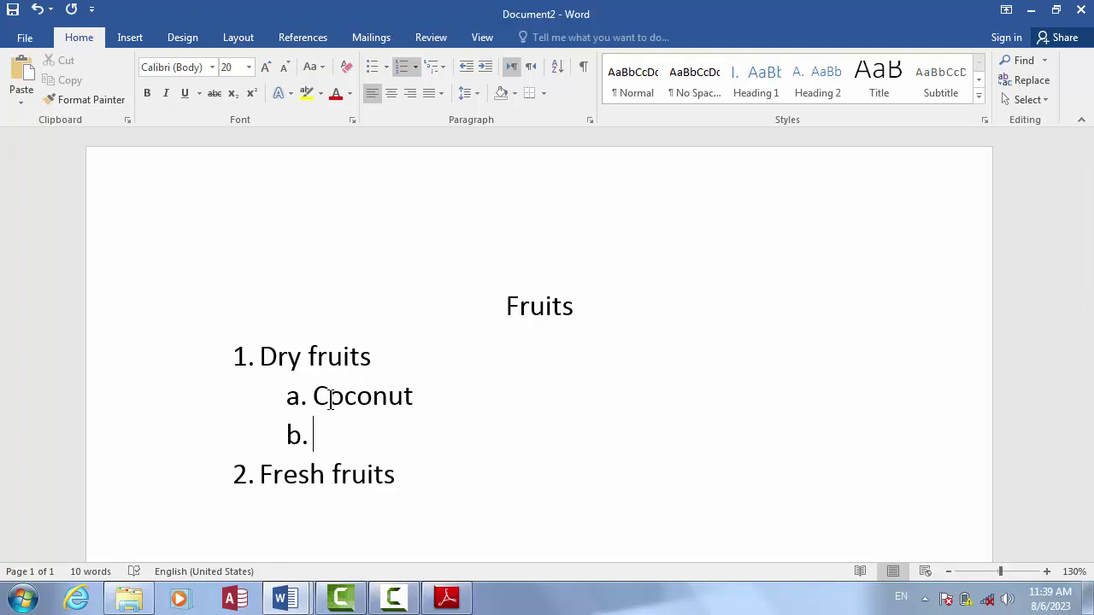
{"action": "type", "text": "resurt"}
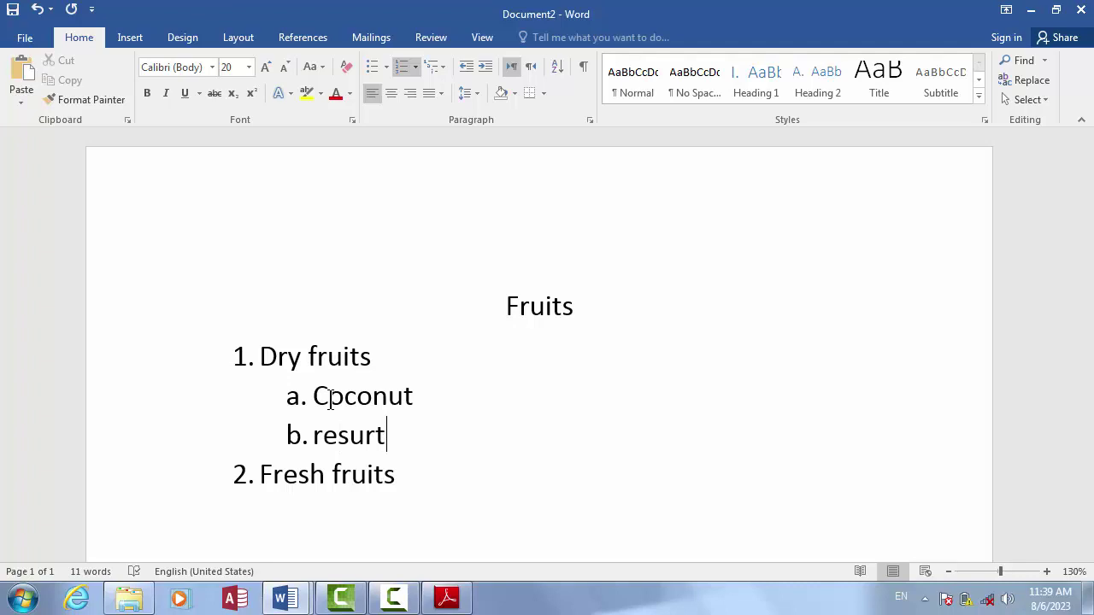
{"action": "key", "text": "BackSpace"}
{"action": "key", "text": "BackSpace"}
{"action": "key", "text": "BackSpace"}
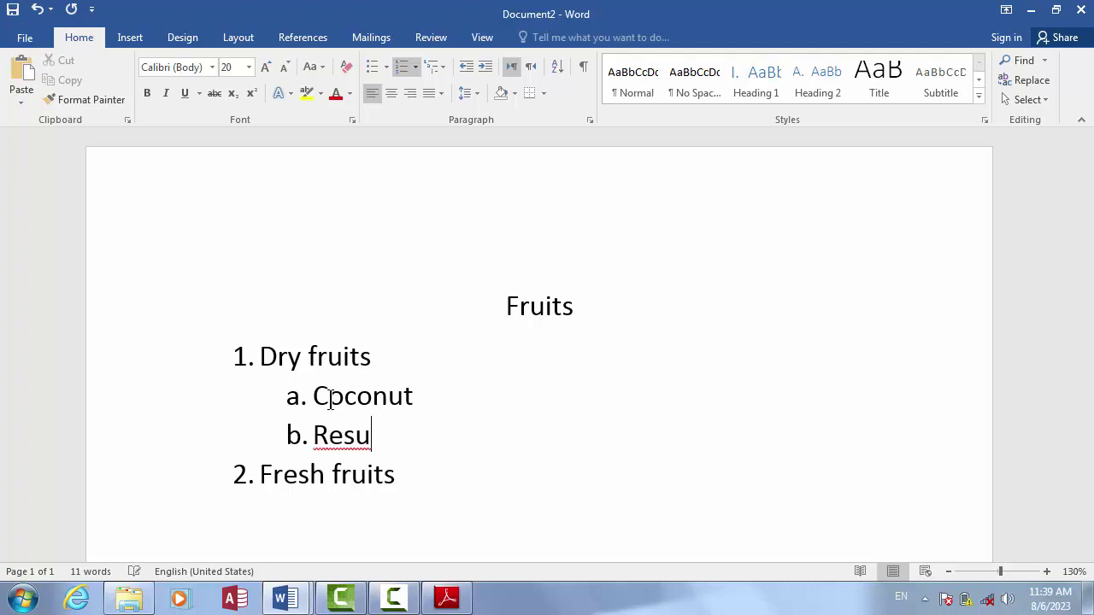
{"action": "key", "text": "BackSpace"}
{"action": "type", "text": "art"}
{"action": "key", "text": "BackSpace"}
Step: Reapply the 1. 2. 3. number format to the whole list, including the sub-items
{"action": "left_click", "coordinate": [311, 402]}
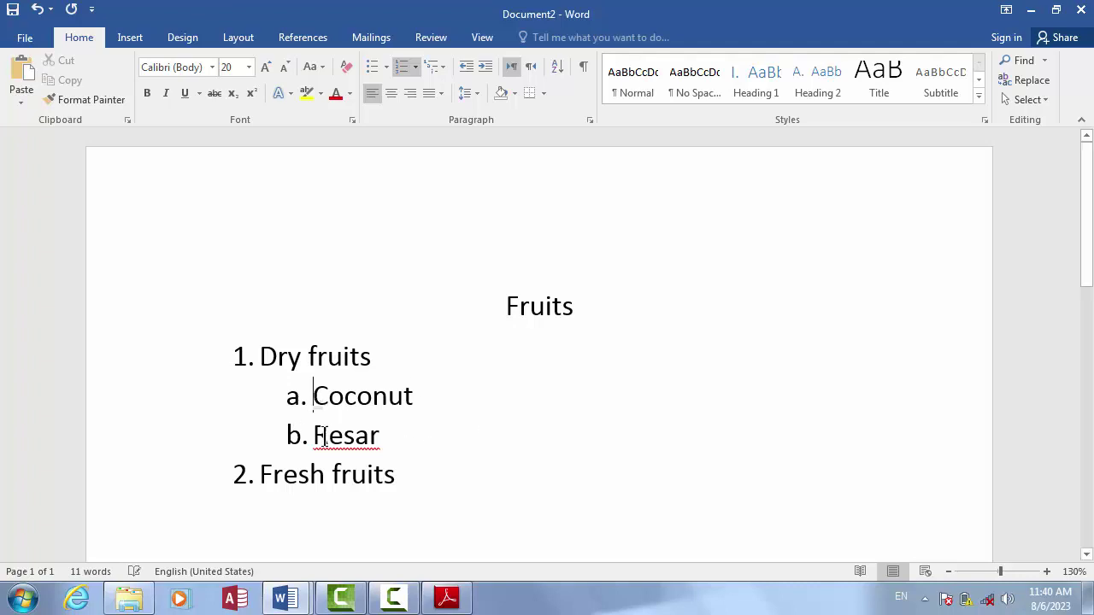
{"action": "left_click_drag", "start_coordinate": [325, 436], "coordinate": [297, 437]}
{"action": "left_click_drag", "start_coordinate": [389, 438], "coordinate": [305, 404]}
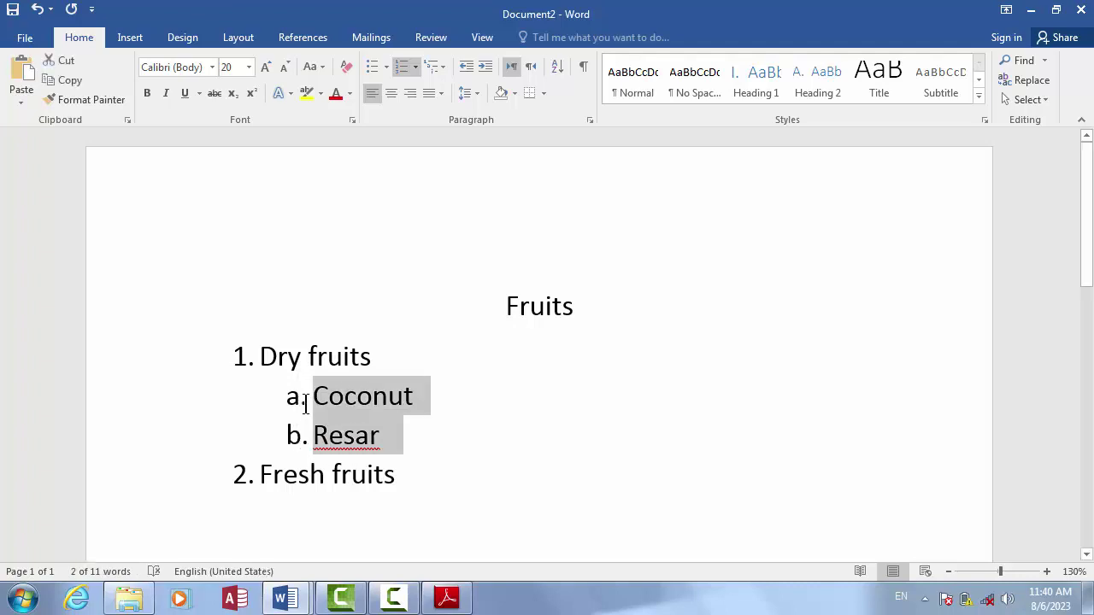
{"action": "left_click", "coordinate": [270, 366]}
{"action": "left_click_drag", "start_coordinate": [419, 483], "coordinate": [235, 366]}
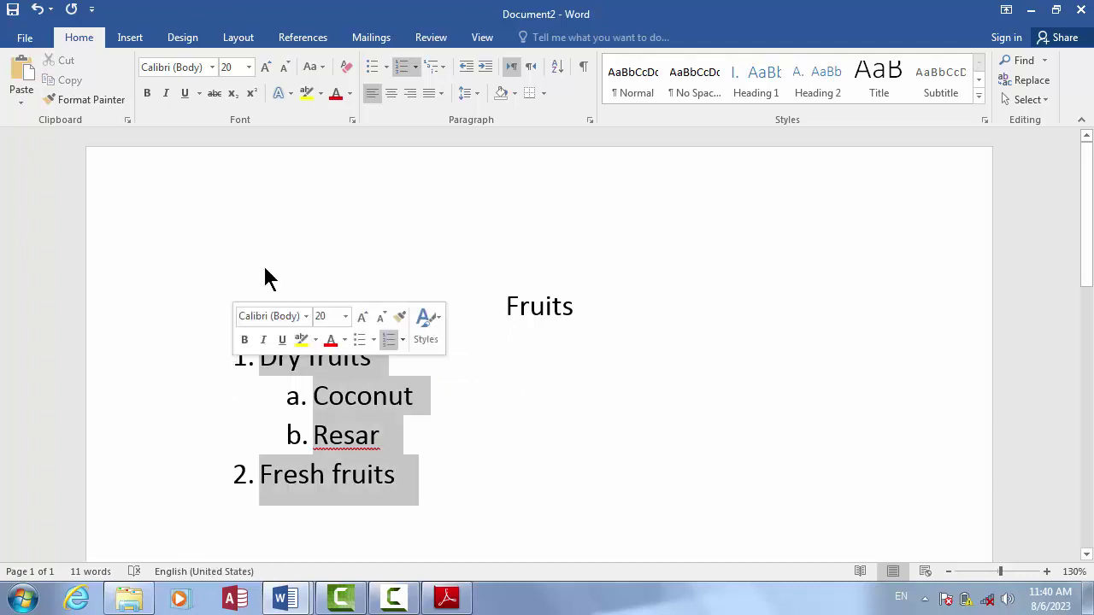
{"action": "left_click", "coordinate": [415, 66]}
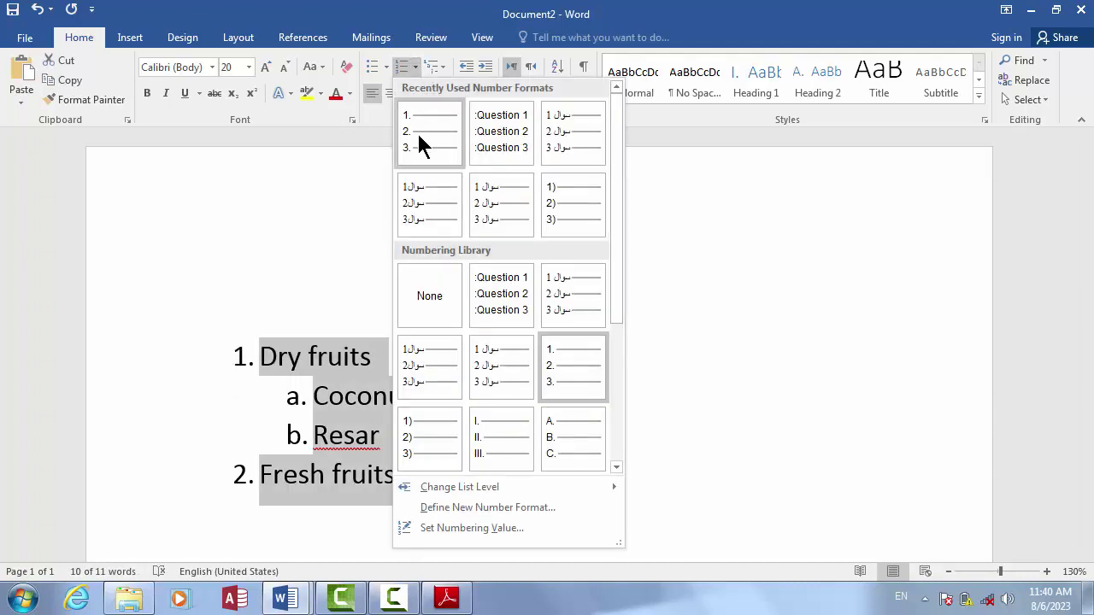
{"action": "left_click", "coordinate": [417, 132]}
Step: Delete the sub-items "Coconut" and "Resar" from under "Dry fruits"
{"action": "left_click", "coordinate": [378, 419]}
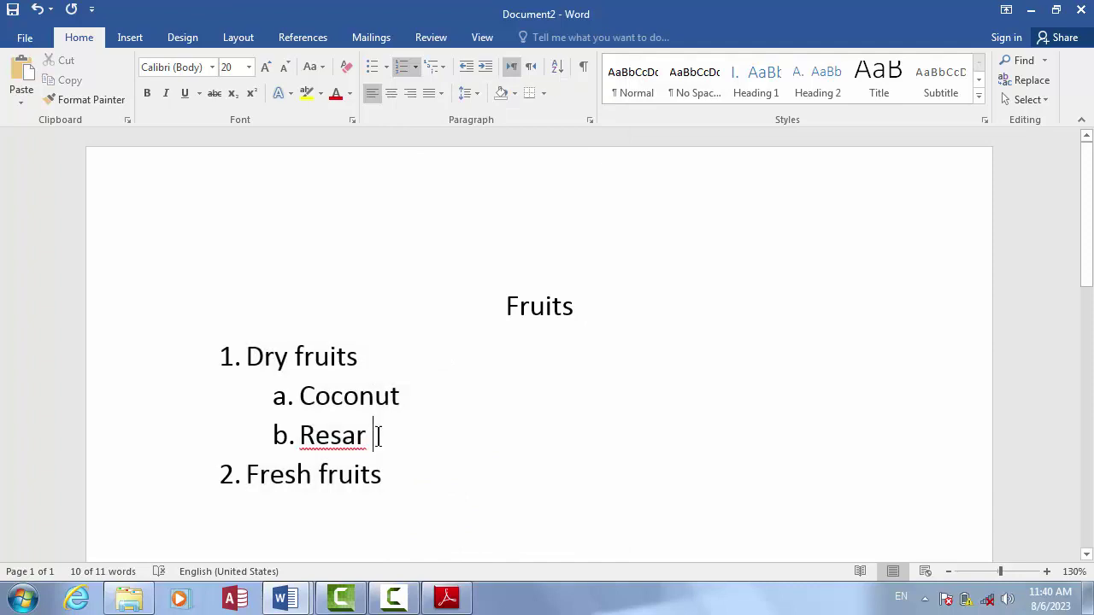
{"action": "left_click", "coordinate": [286, 407], "text": "shift"}
{"action": "key", "text": "Delete"}
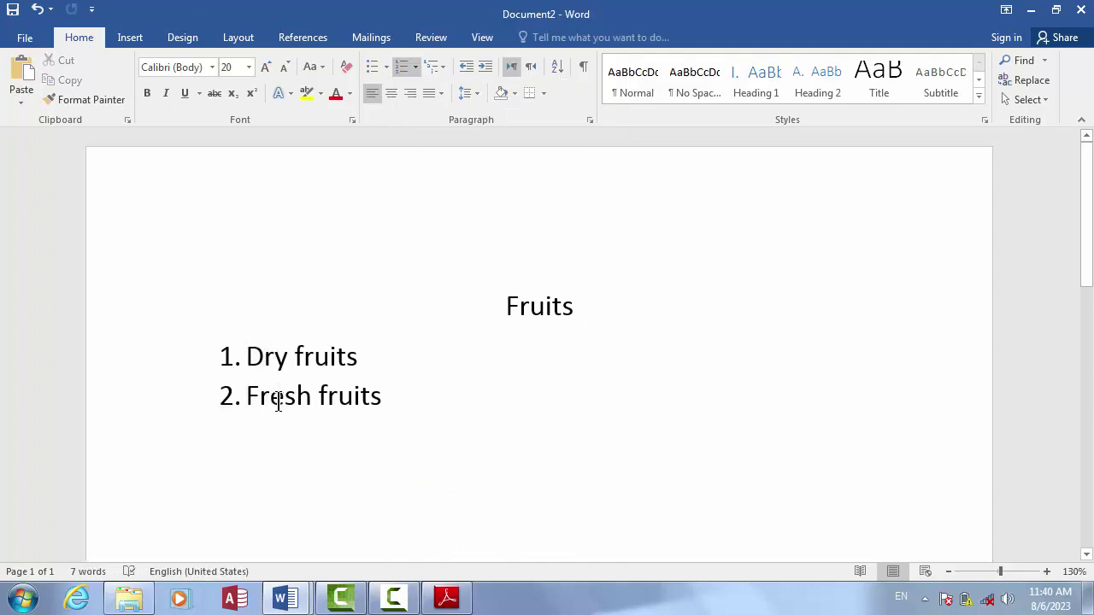
Step: Replace the text of the first numbered item with a person's name followed by "family"
{"action": "left_click", "coordinate": [381, 359]}
{"action": "key", "text": "BackSpace"}
{"action": "key", "text": "BackSpace"}
{"action": "key", "text": "BackSpace"}
{"action": "key", "text": "BackSpace"}
{"action": "key", "text": "BackSpace"}
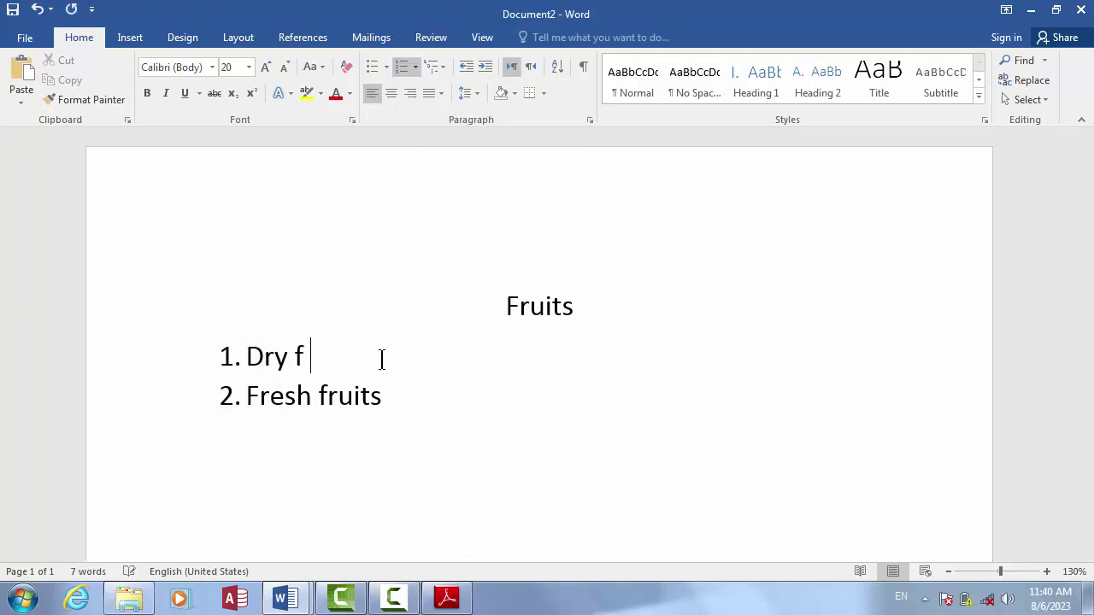
{"action": "key", "text": "BackSpace"}
{"action": "key", "text": "BackSpace"}
{"action": "key", "text": "BackSpace"}
{"action": "key", "text": "BackSpace"}
{"action": "key", "text": "BackSpace"}
{"action": "type", "text": "ka"}
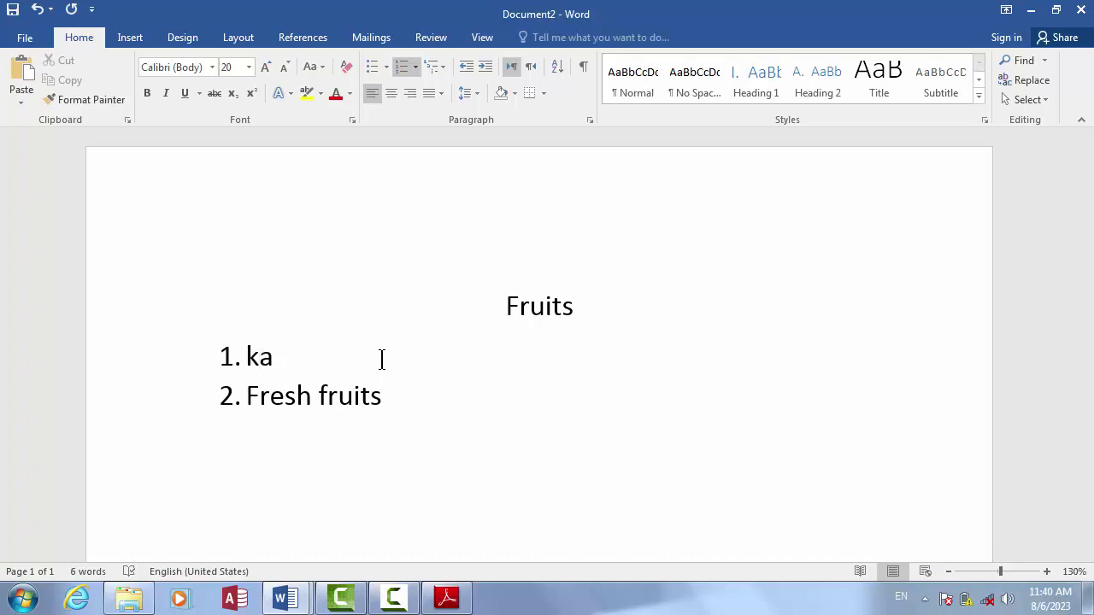
{"action": "type", "text": "har jan k"}
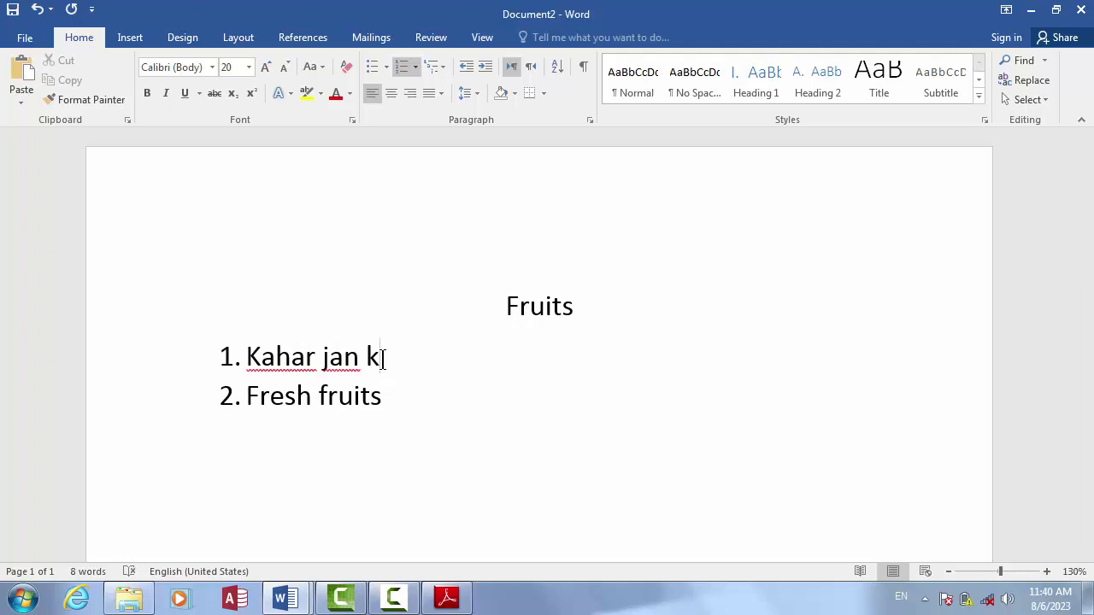
{"action": "key", "text": "BackSpace"}
{"action": "type", "text": "family"}
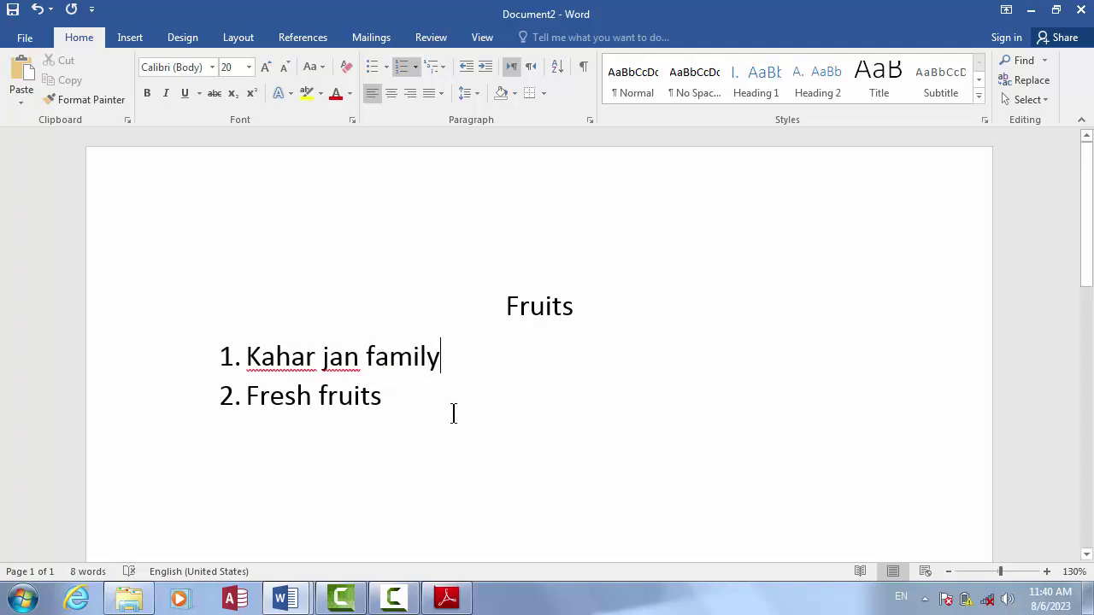
Step: Replace the text of the second numbered item with another person's name
{"action": "left_click", "coordinate": [397, 393]}
{"action": "key", "text": "BackSpace"}
{"action": "key", "text": "BackSpace"}
{"action": "key", "text": "BackSpace"}
{"action": "key", "text": "BackSpace"}
{"action": "key", "text": "BackSpace"}
{"action": "key", "text": "BackSpace"}
{"action": "key", "text": "BackSpace"}
{"action": "key", "text": "BackSpace"}
{"action": "key", "text": "BackSpace"}
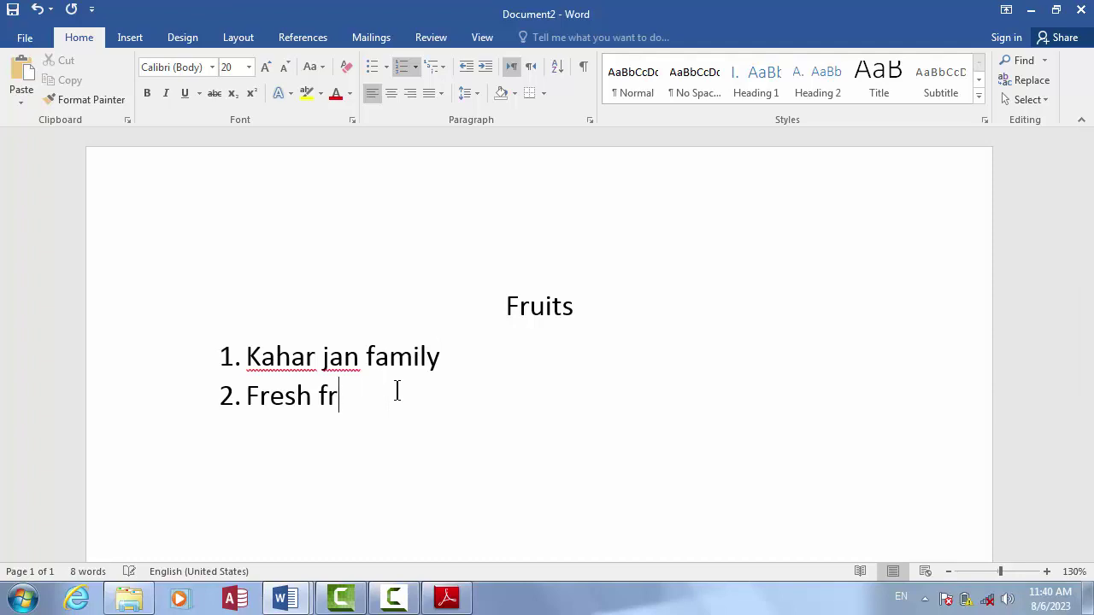
{"action": "key", "text": "BackSpace"}
{"action": "key", "text": "BackSpace"}
{"action": "key", "text": "BackSpace"}
{"action": "key", "text": "BackSpace"}
{"action": "key", "text": "BackSpace"}
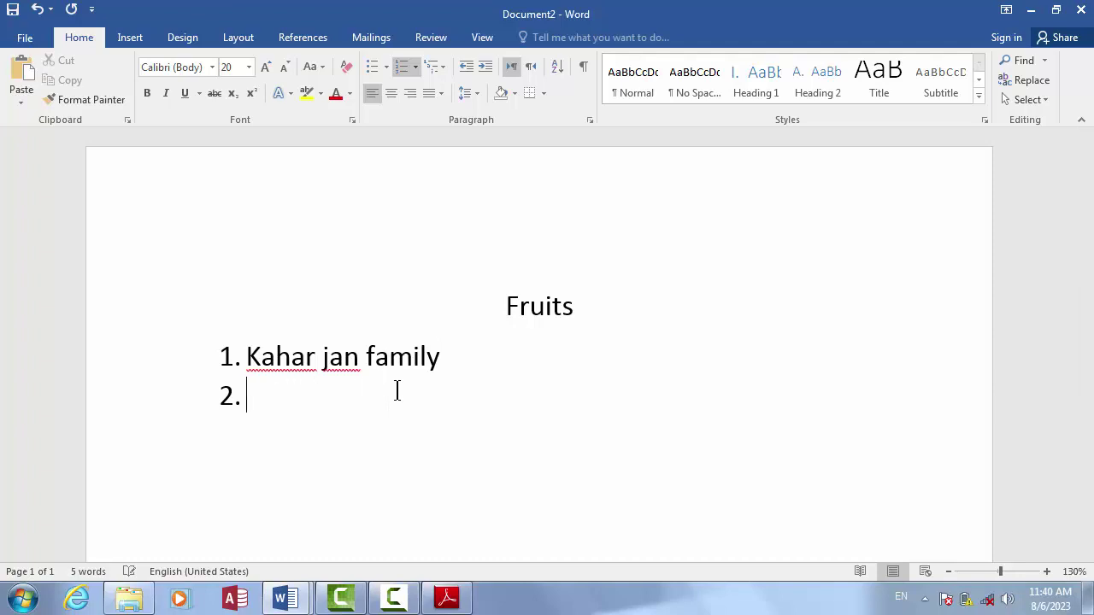
{"action": "type", "text": "nasibul"}
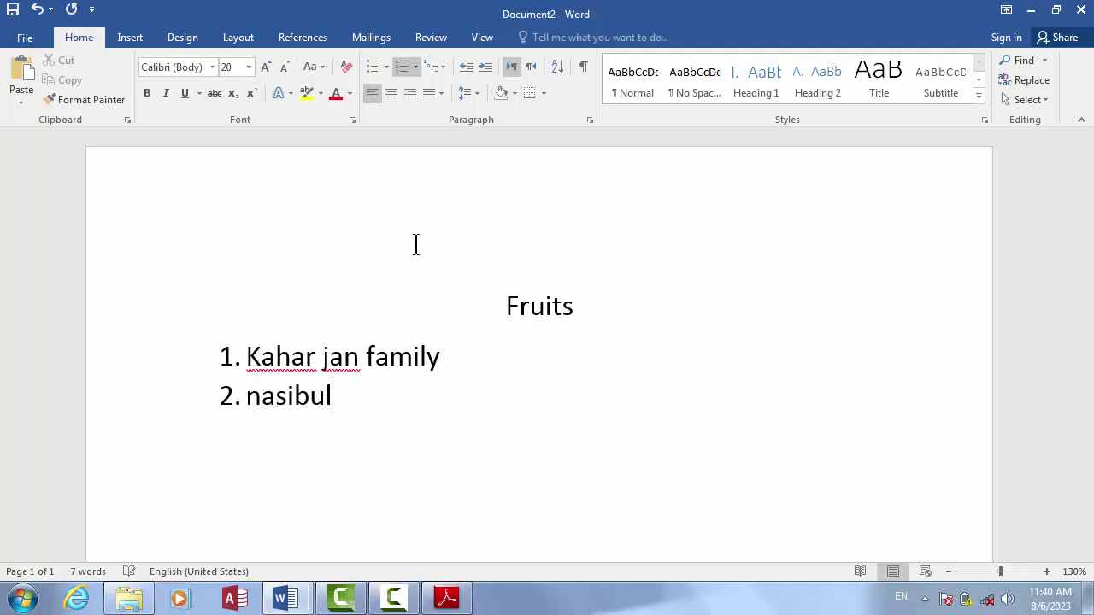
{"action": "type", "text": "lula"}
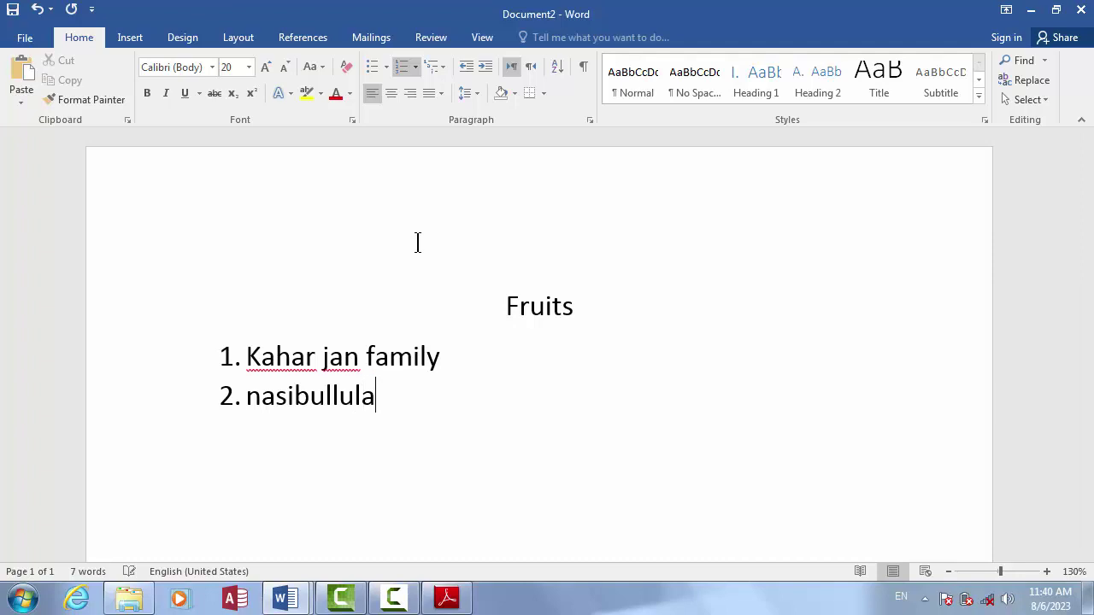